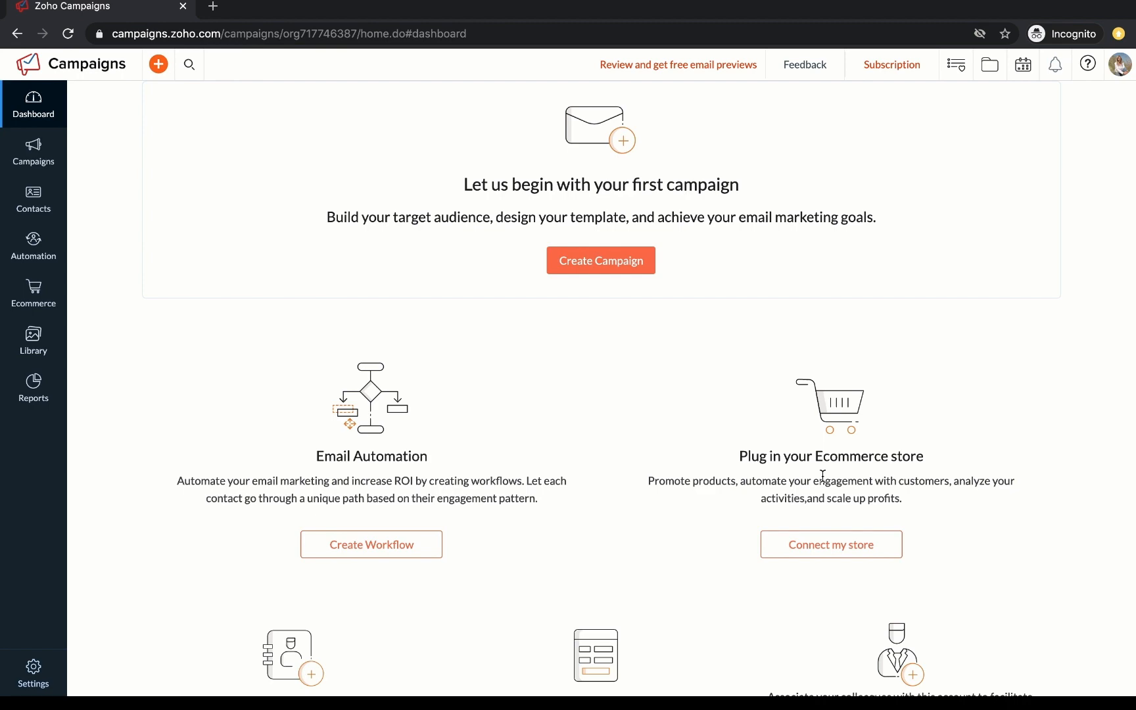
# - Examine the dashboard's getting-started options and its widgets for campaigns, mailing lists and contacts
pyautogui.scroll(-5, 823, 475)
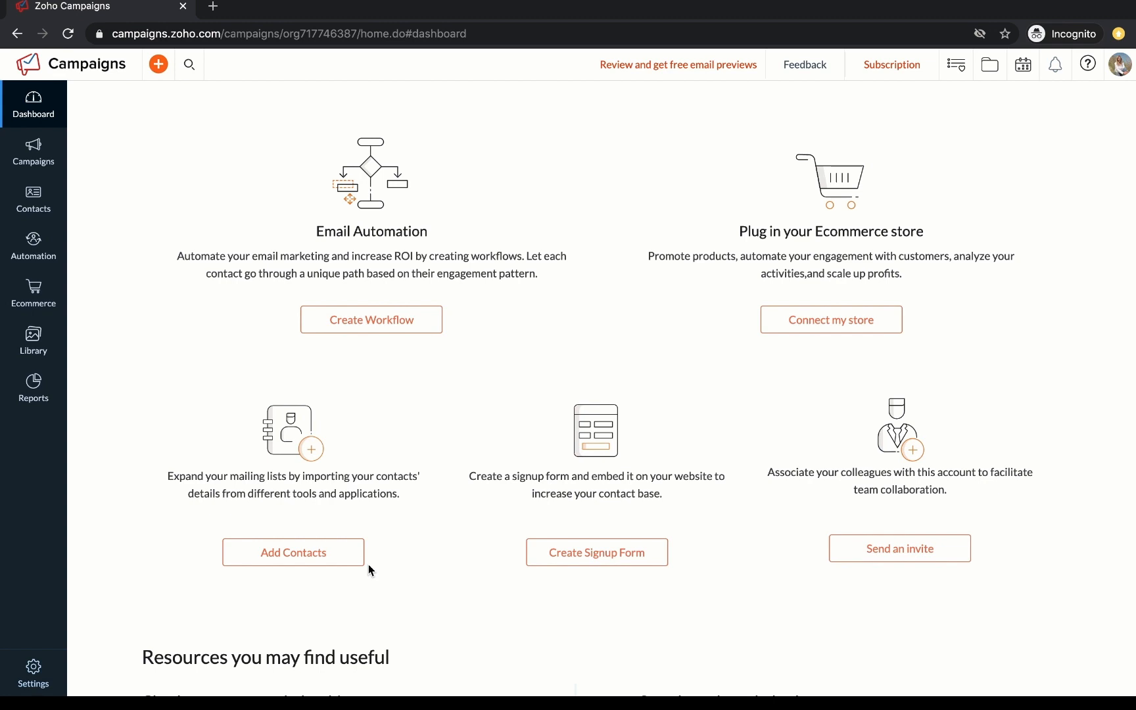
pyautogui.click(360, 562)
pyautogui.scroll(5, 1002, 412)
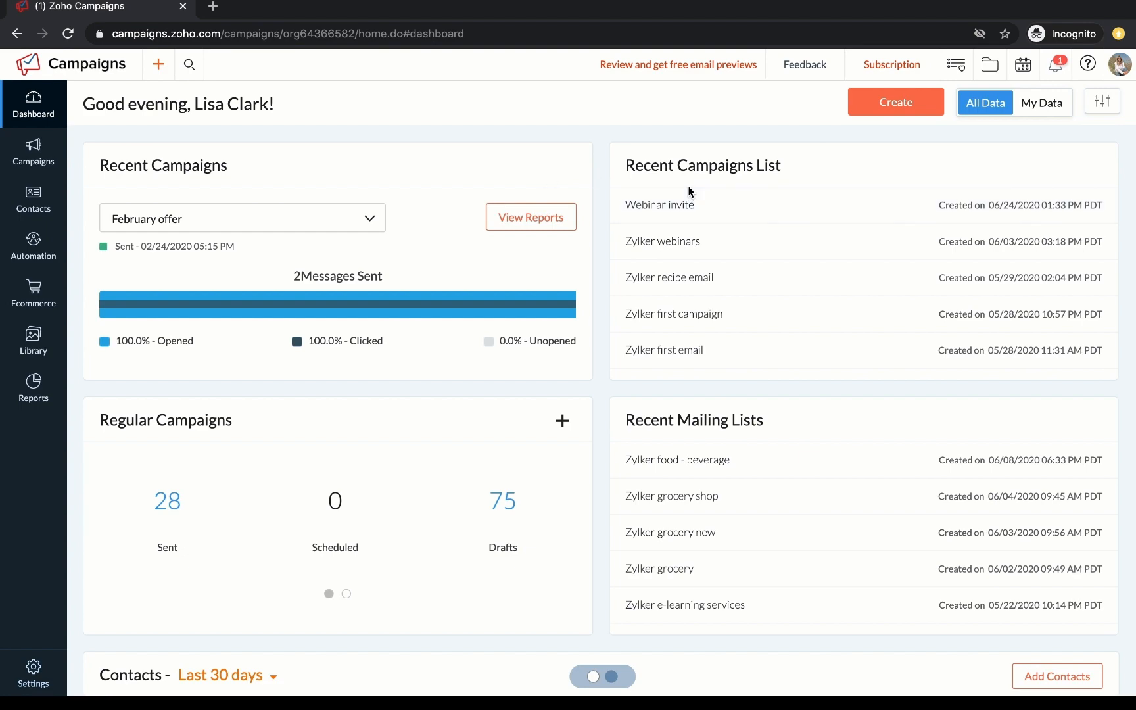
pyautogui.scroll(-2, 488, 512)
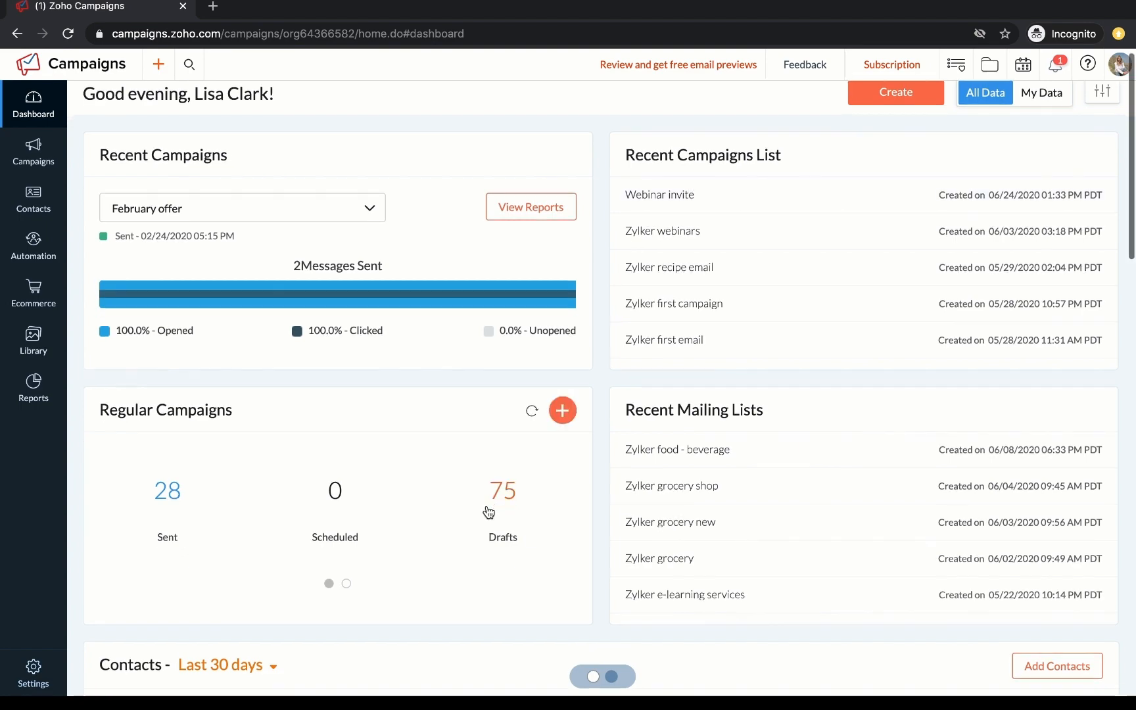
pyautogui.scroll(-5, 488, 512)
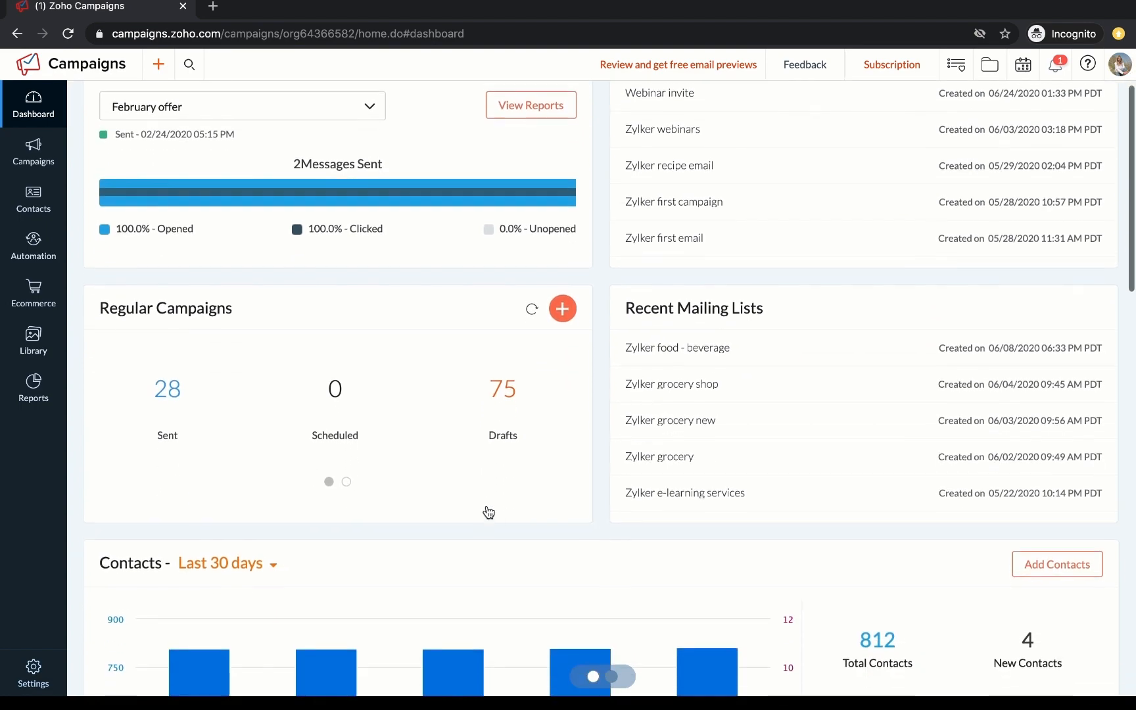
pyautogui.scroll(-3, 489, 512)
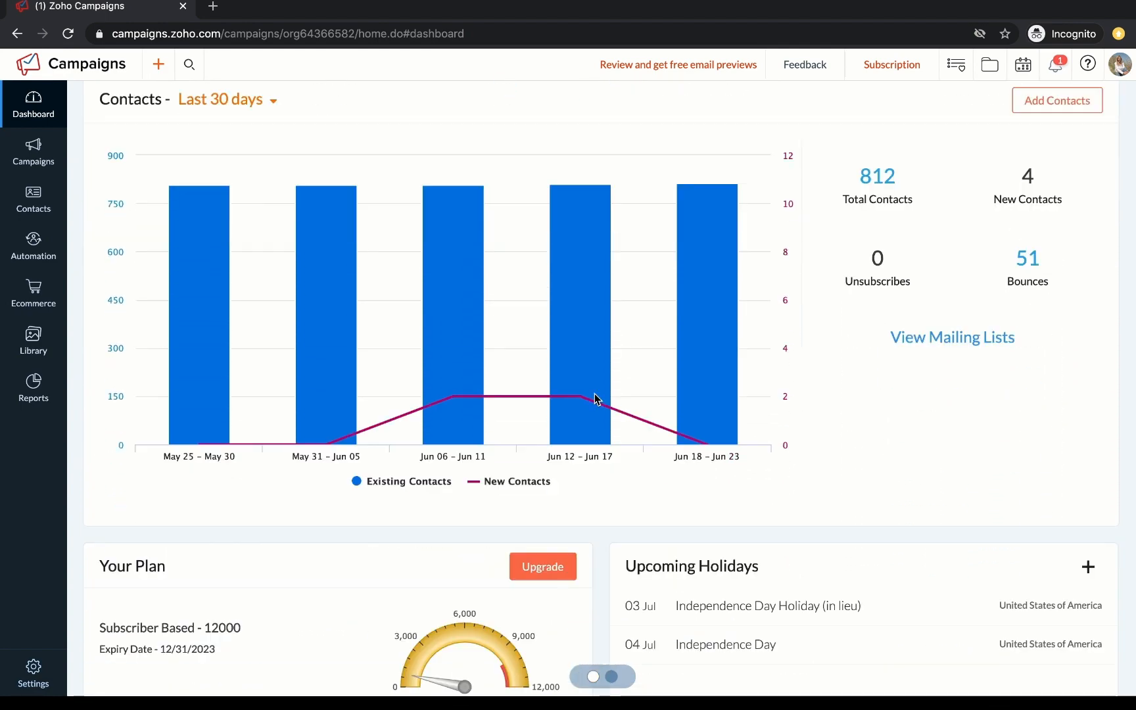
pyautogui.scroll(9, 414, 634)
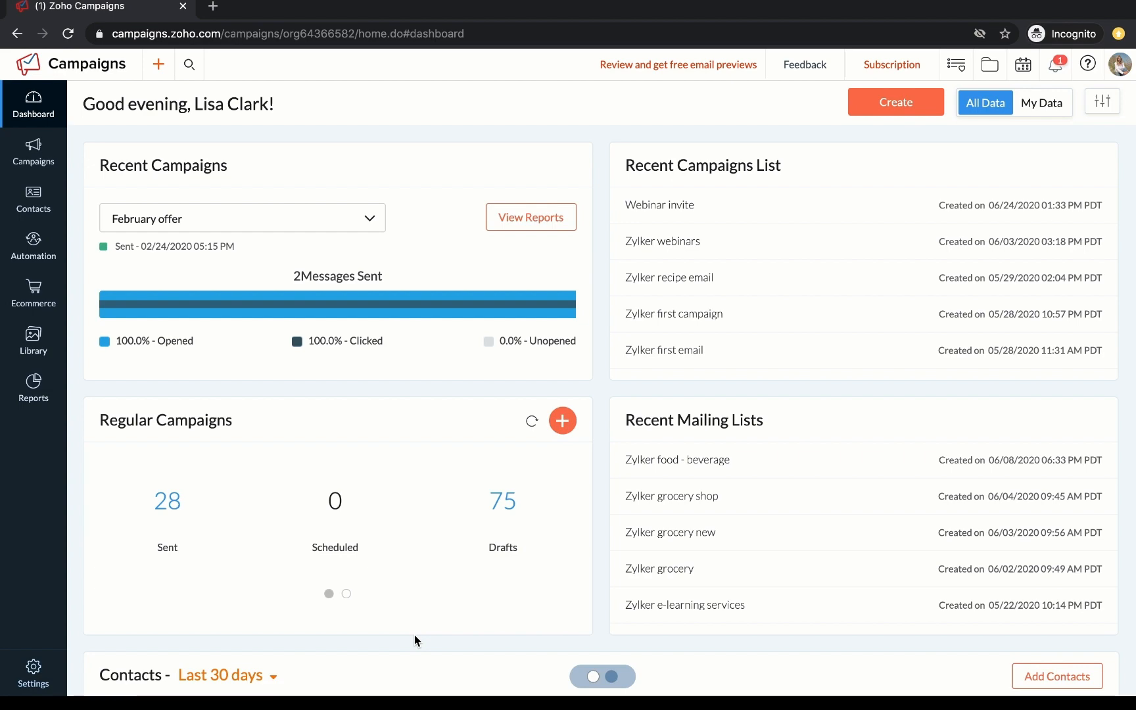
pyautogui.scroll(-6, 689, 537)
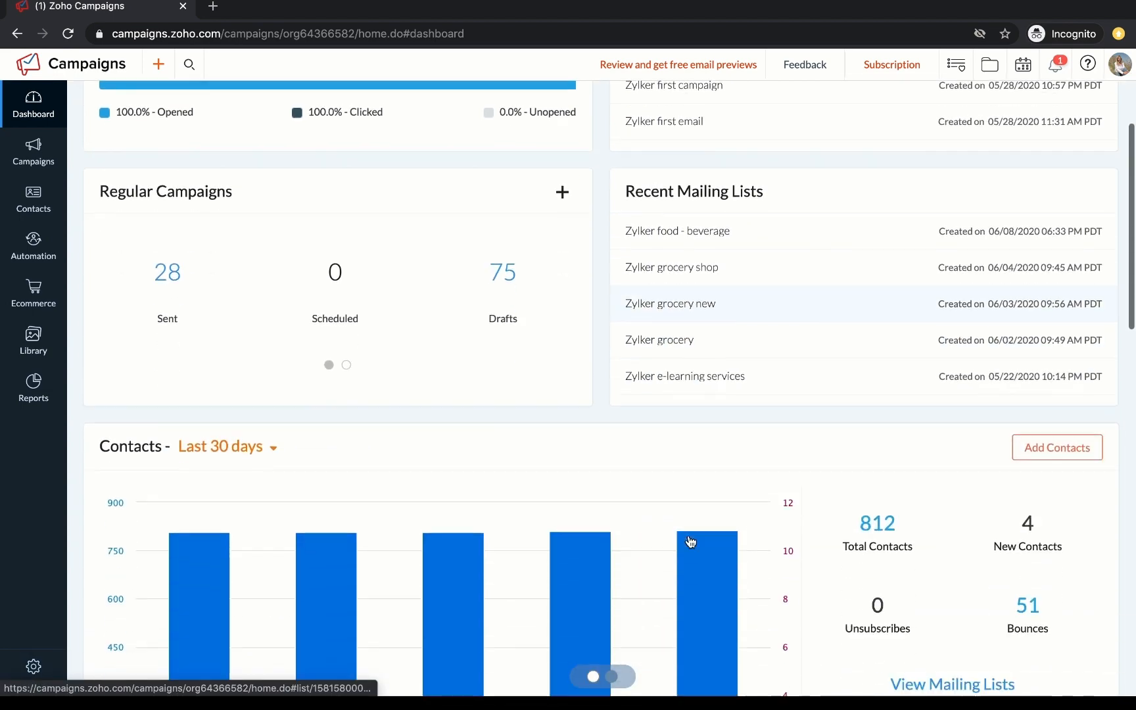
pyautogui.scroll(6, 690, 541)
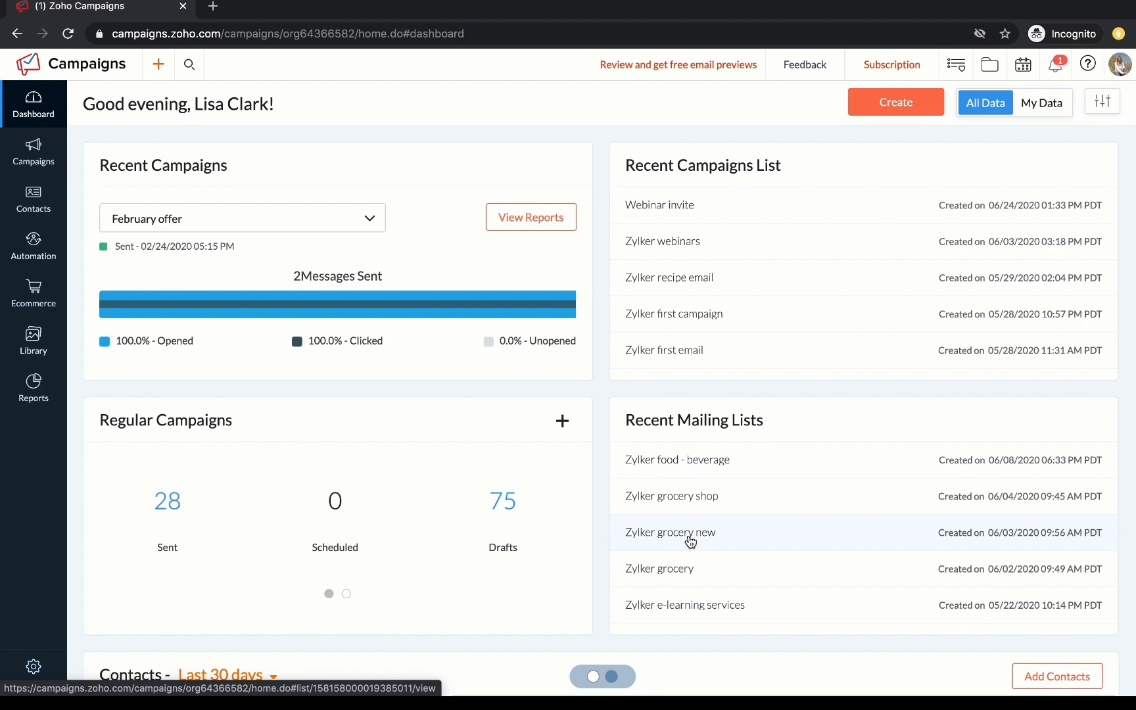
# - Try to move the Recent Mailing Lists block on Page 1 of the dashboard customization
pyautogui.click(1102, 105)
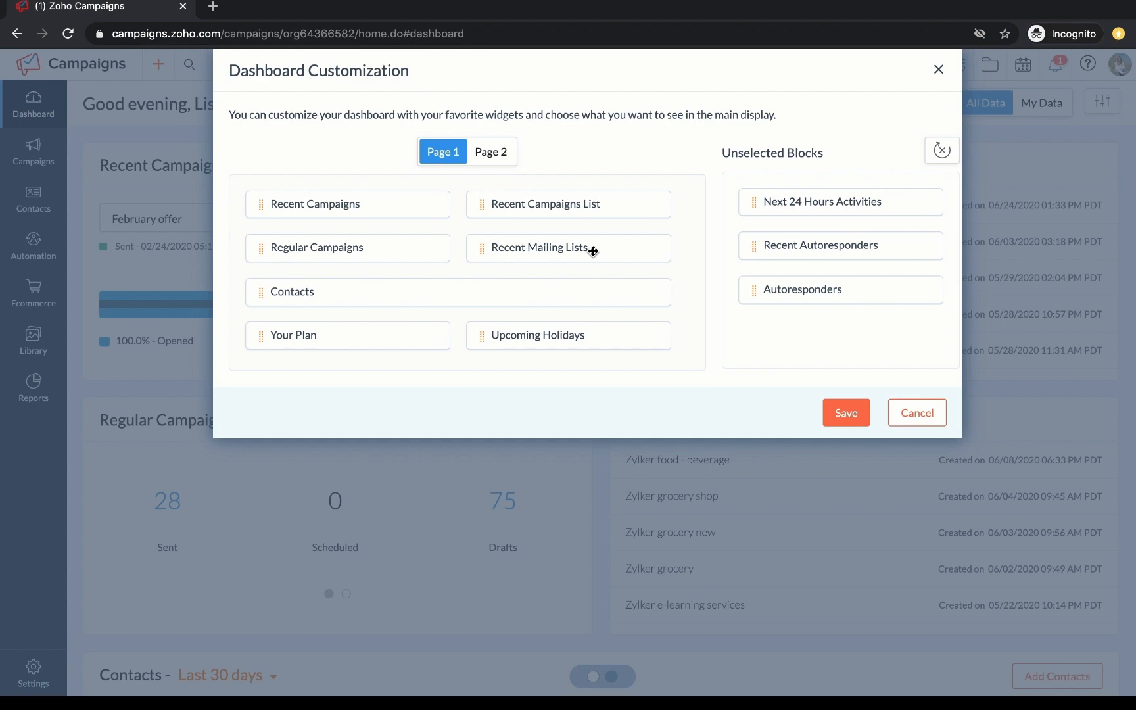
pyautogui.moveTo(592, 251)
pyautogui.mouseDown()
pyautogui.moveTo(745, 243)
pyautogui.moveTo(823, 329)
pyautogui.moveTo(861, 330)
pyautogui.moveTo(641, 248)
pyautogui.moveTo(591, 247)
pyautogui.mouseUp()
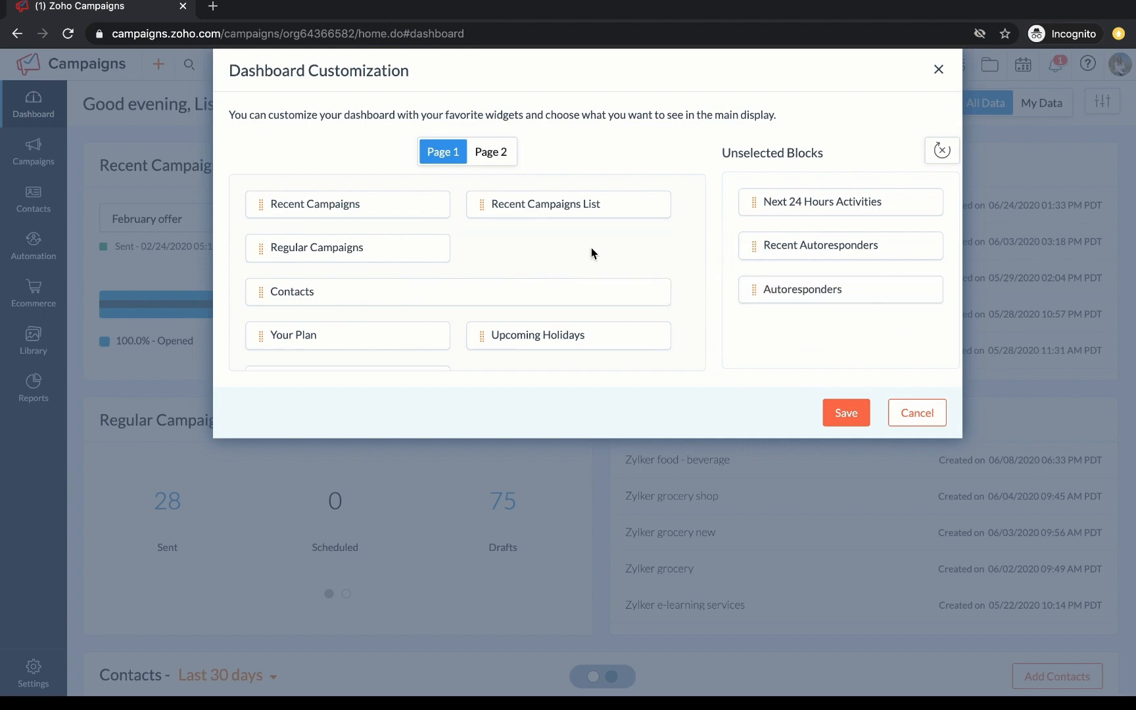
pyautogui.click(847, 414)
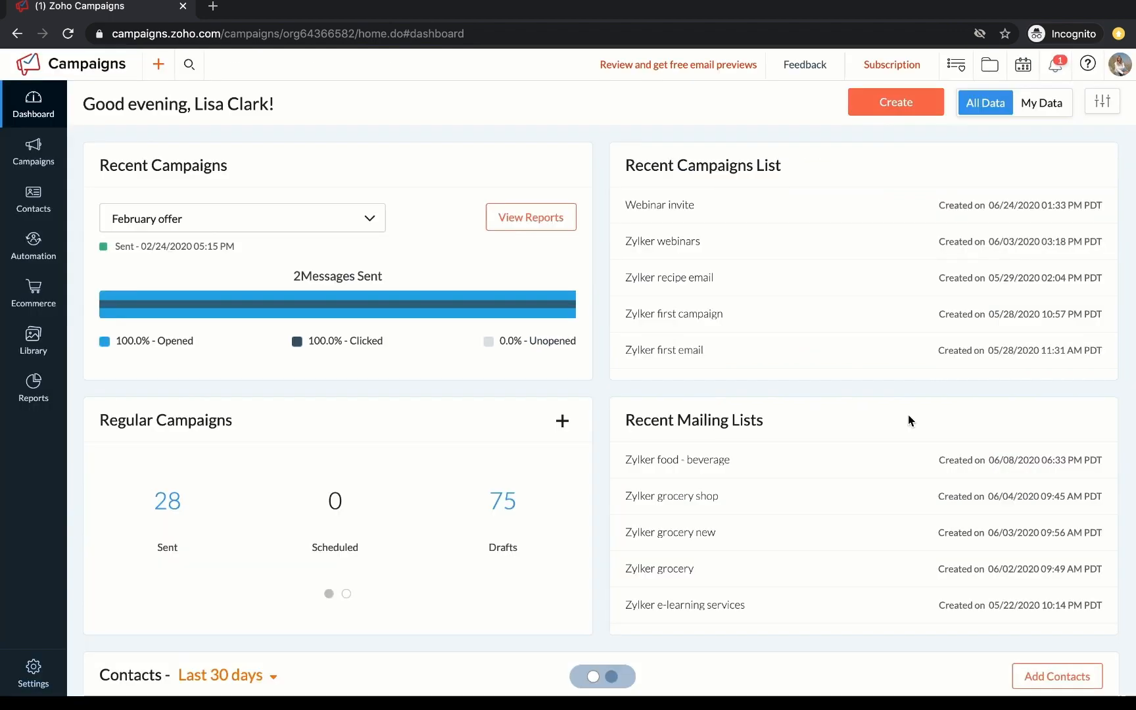
# - Start a new mailing list from the list management page and name it "Zylker webinars"
pyautogui.click(34, 194)
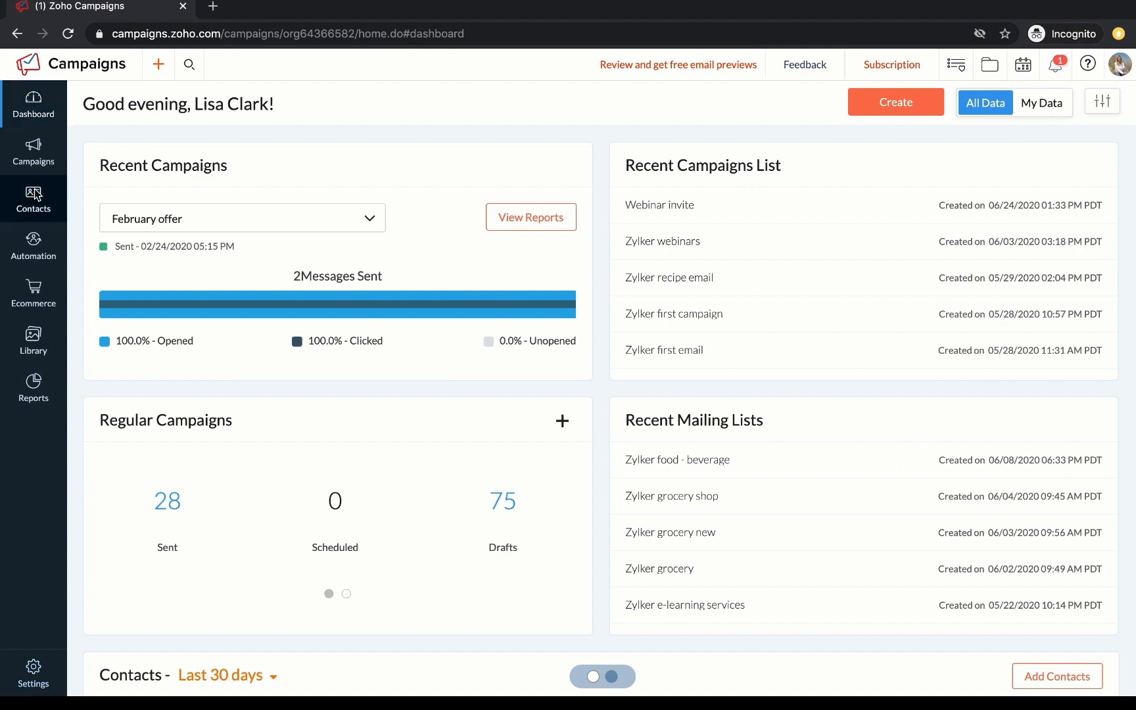
pyautogui.click(105, 230)
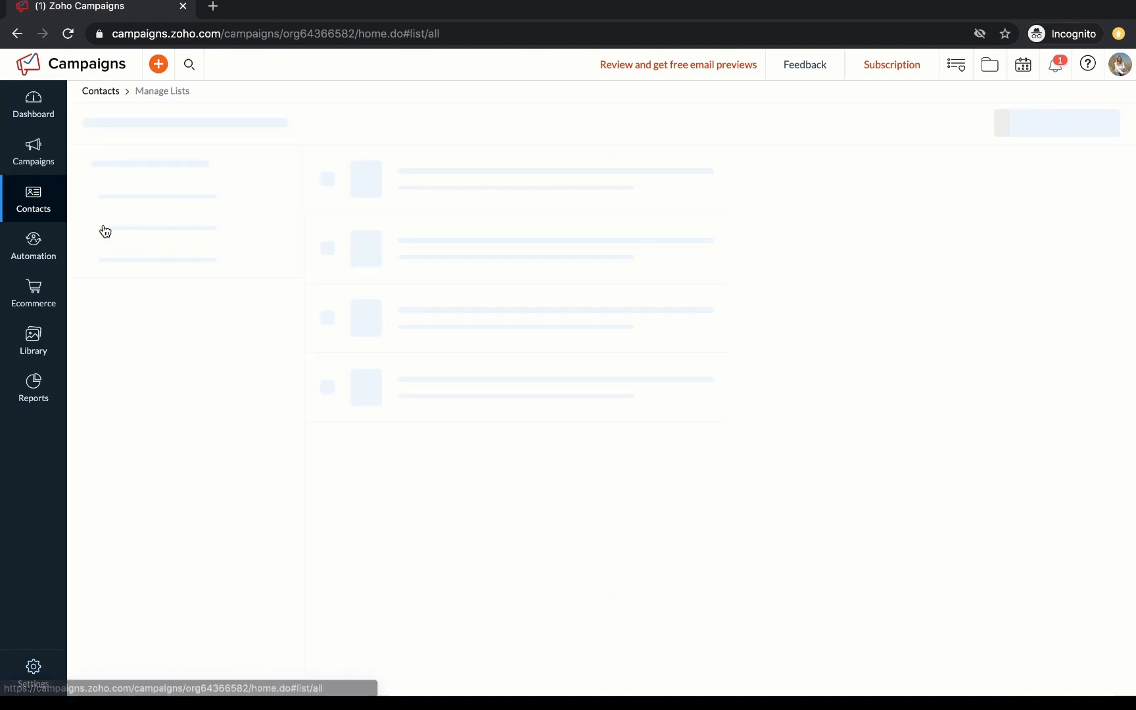
pyautogui.click(1007, 132)
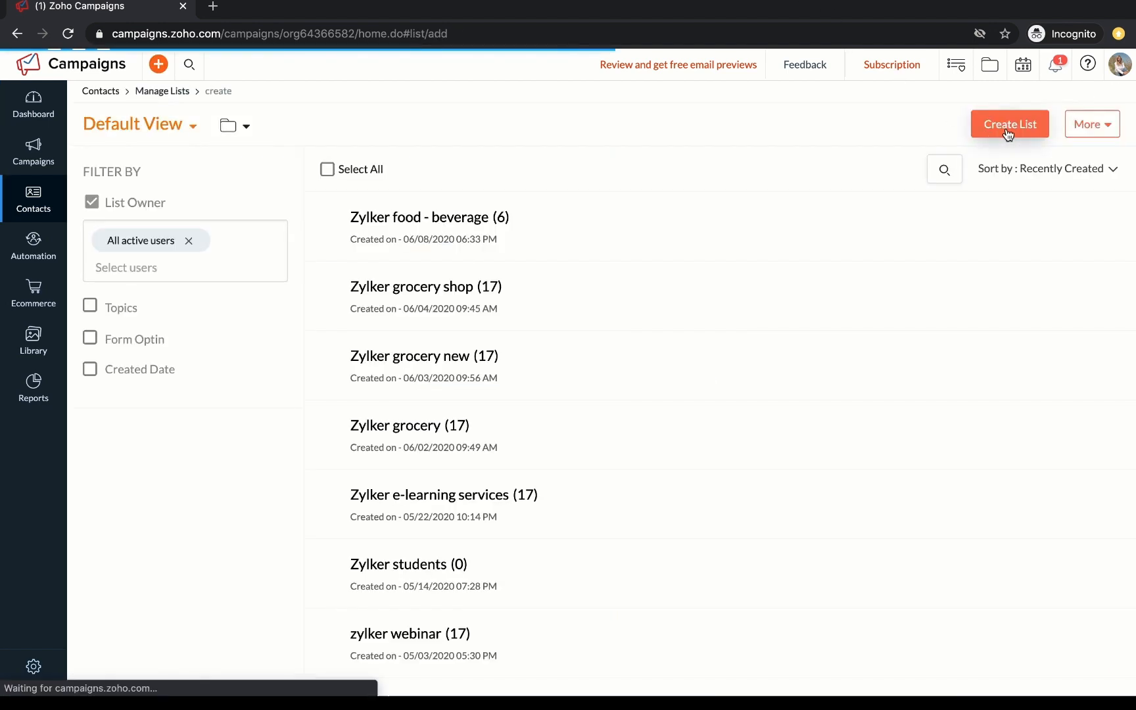
pyautogui.click(457, 183)
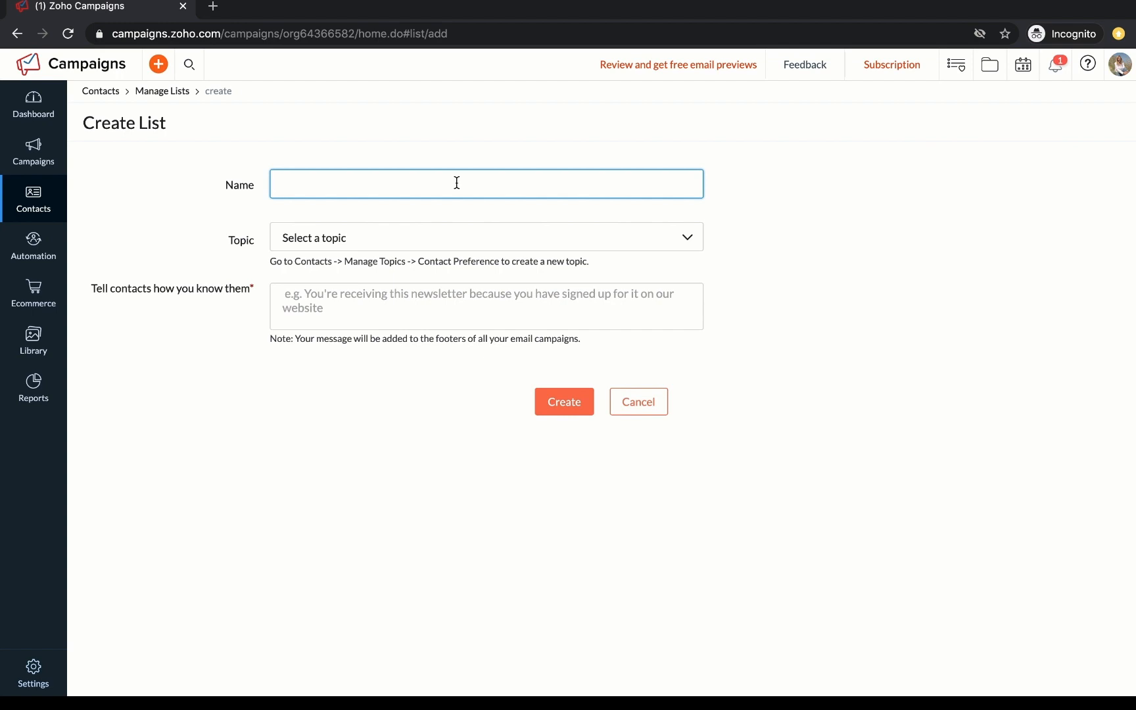
pyautogui.write('Zylker webinars')
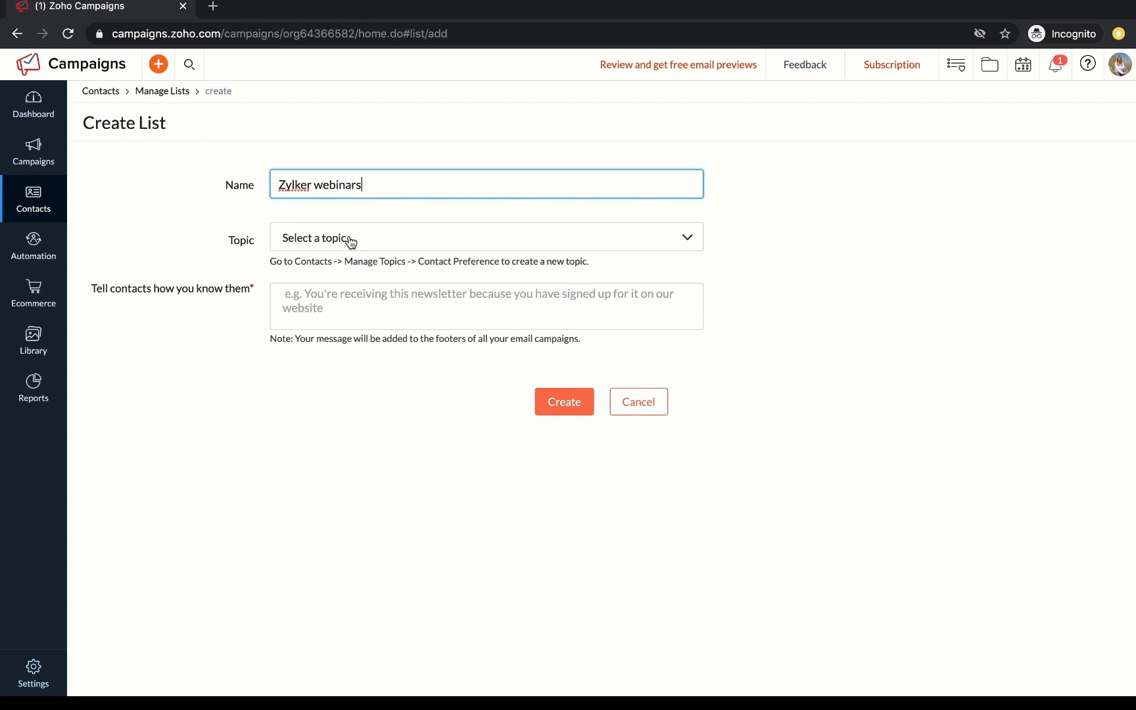
# - Assign the Zylker Webinar topic, add the note "You are receiving this email as you showed interest in our webinars." and create the list
pyautogui.click(350, 244)
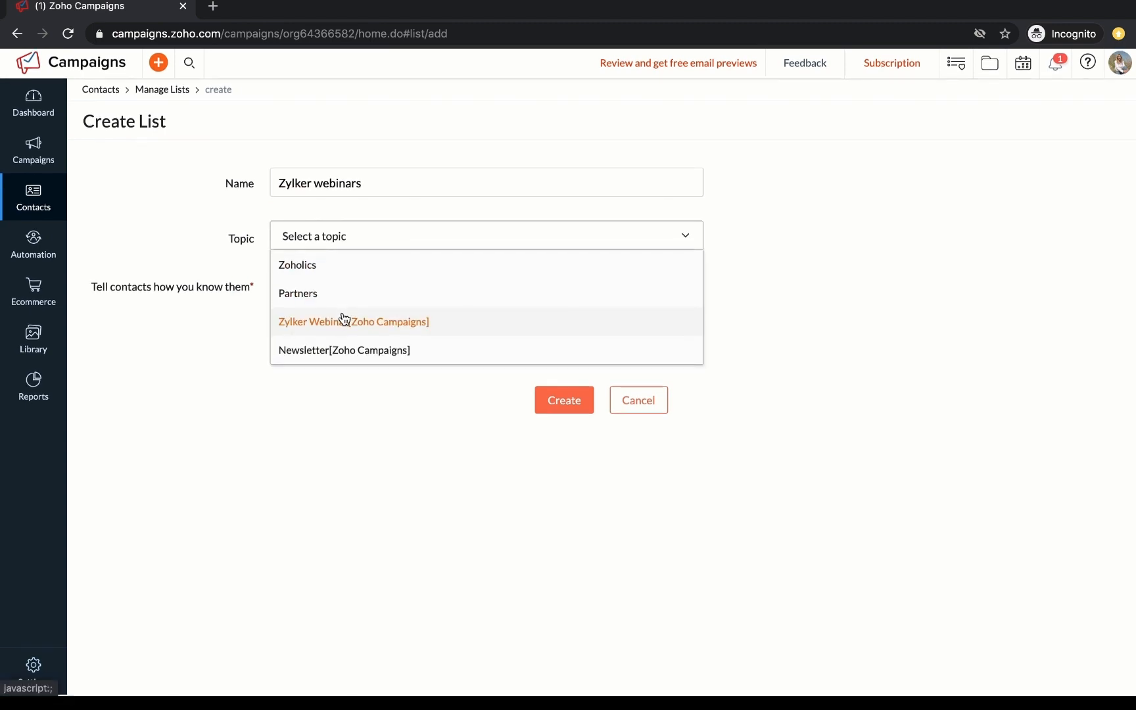
pyautogui.click(333, 325)
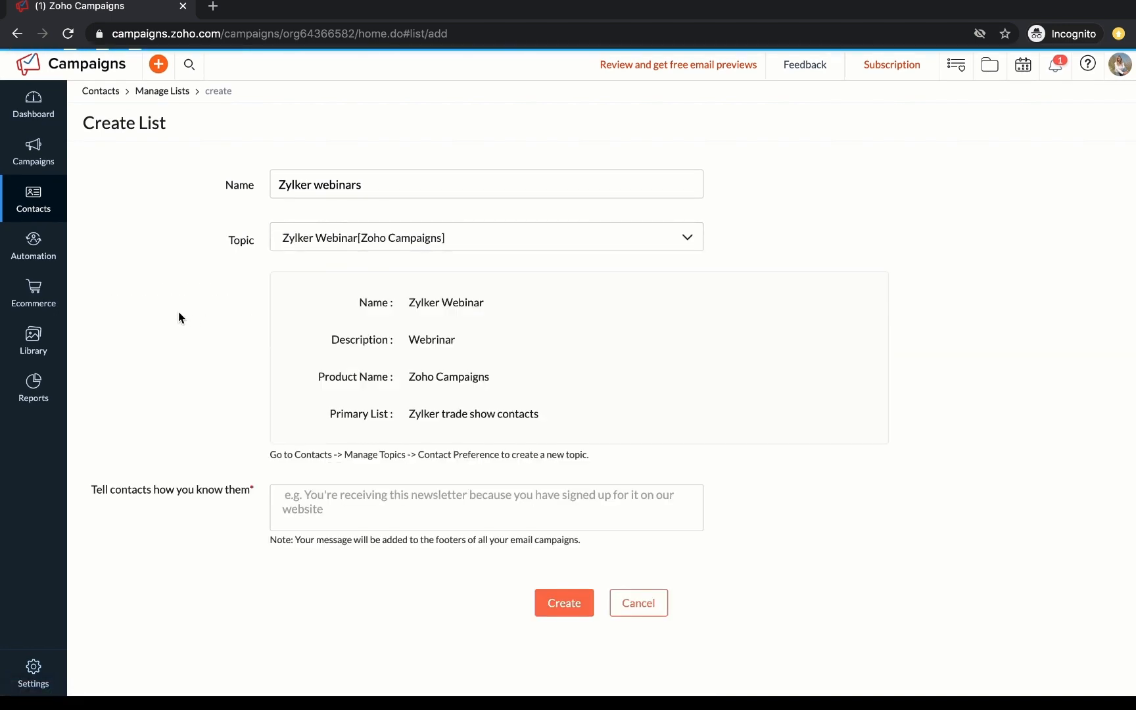
pyautogui.click(372, 499)
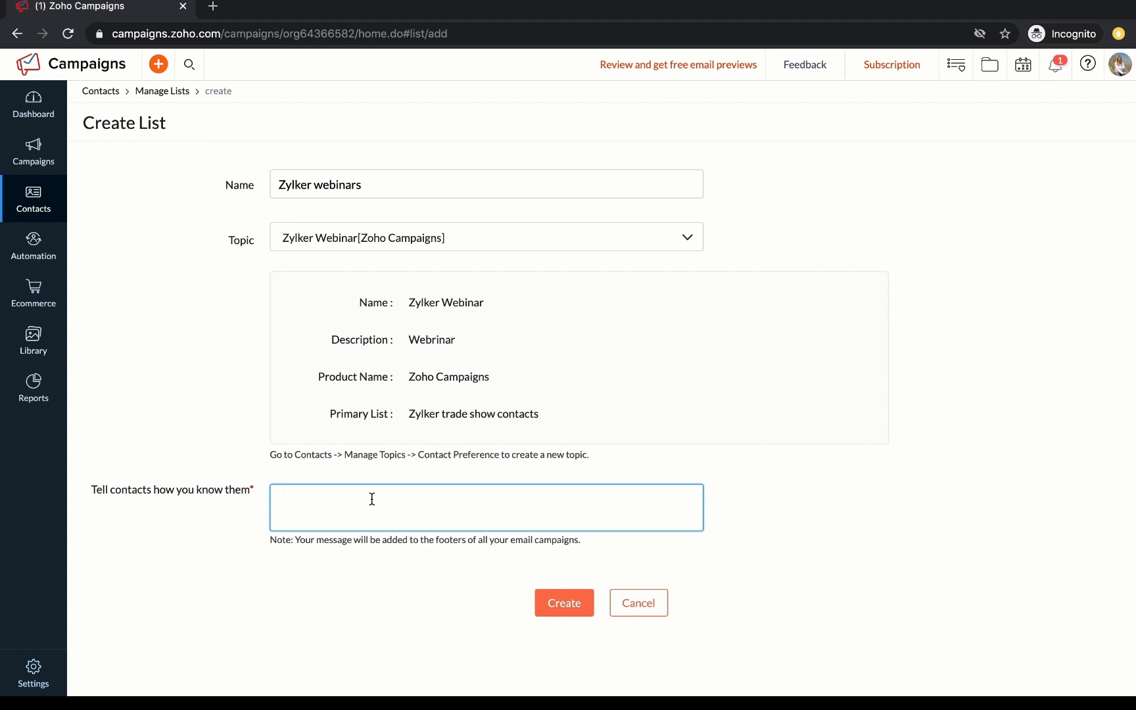
pyautogui.write('You are receiving this email as you showed interest in our webinars.')
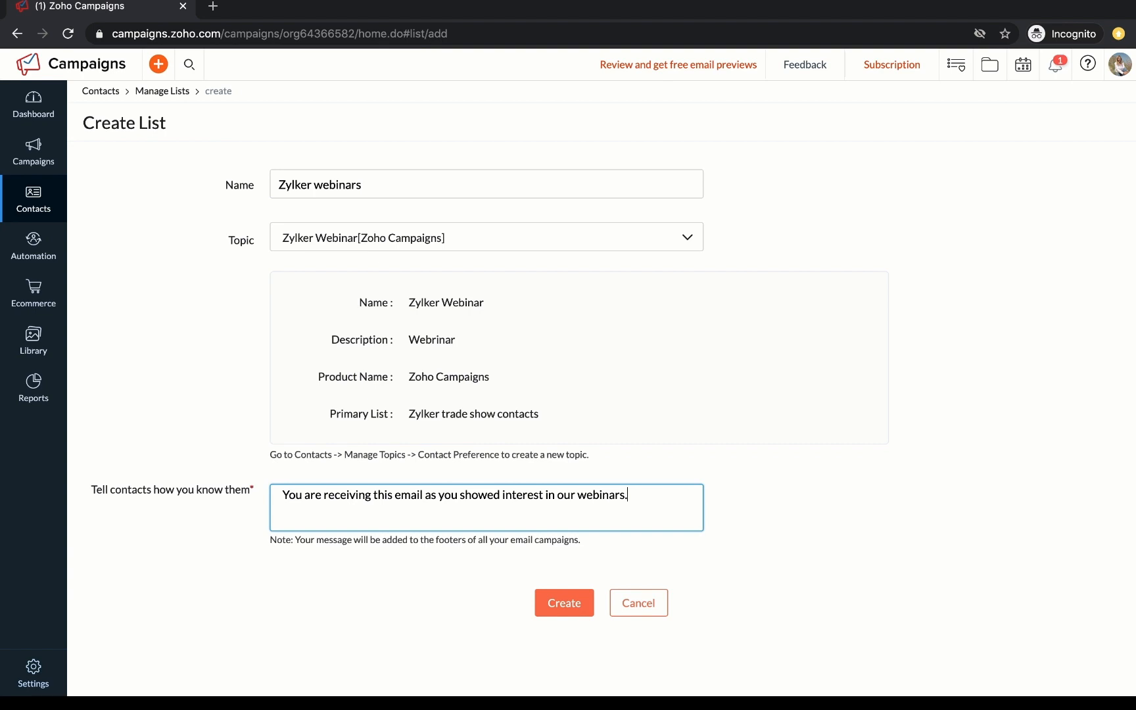
pyautogui.click(566, 608)
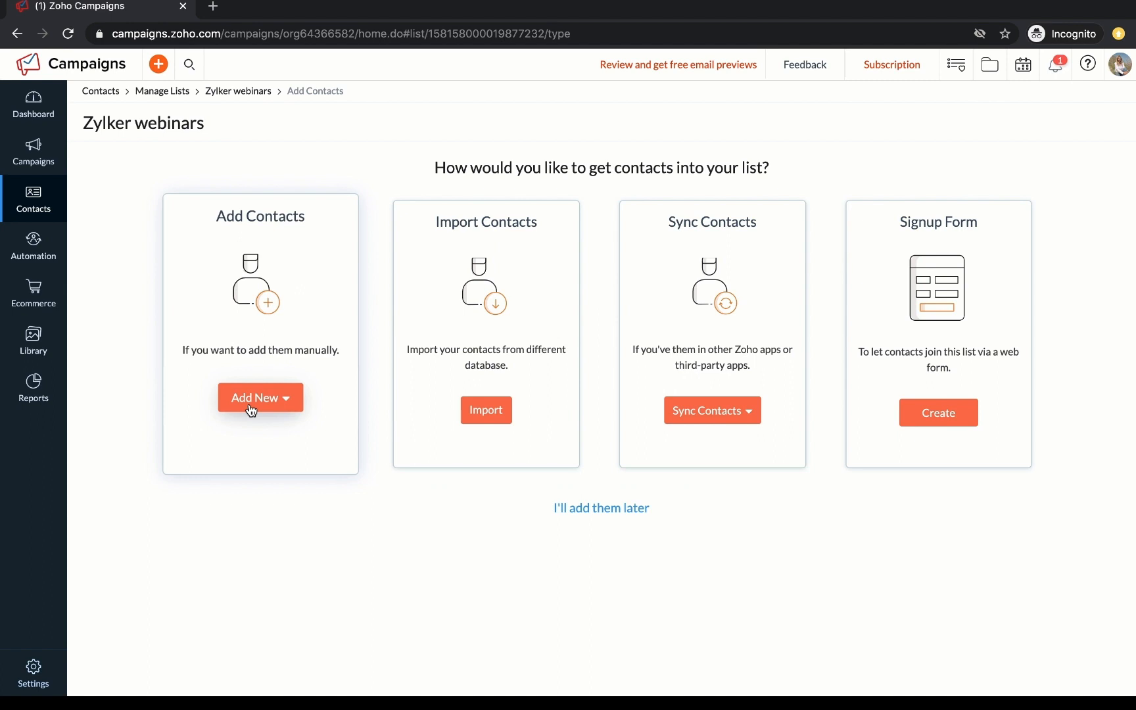
# - Open the form for adding multiple contacts manually and try changing which contact columns it shows
pyautogui.click(250, 409)
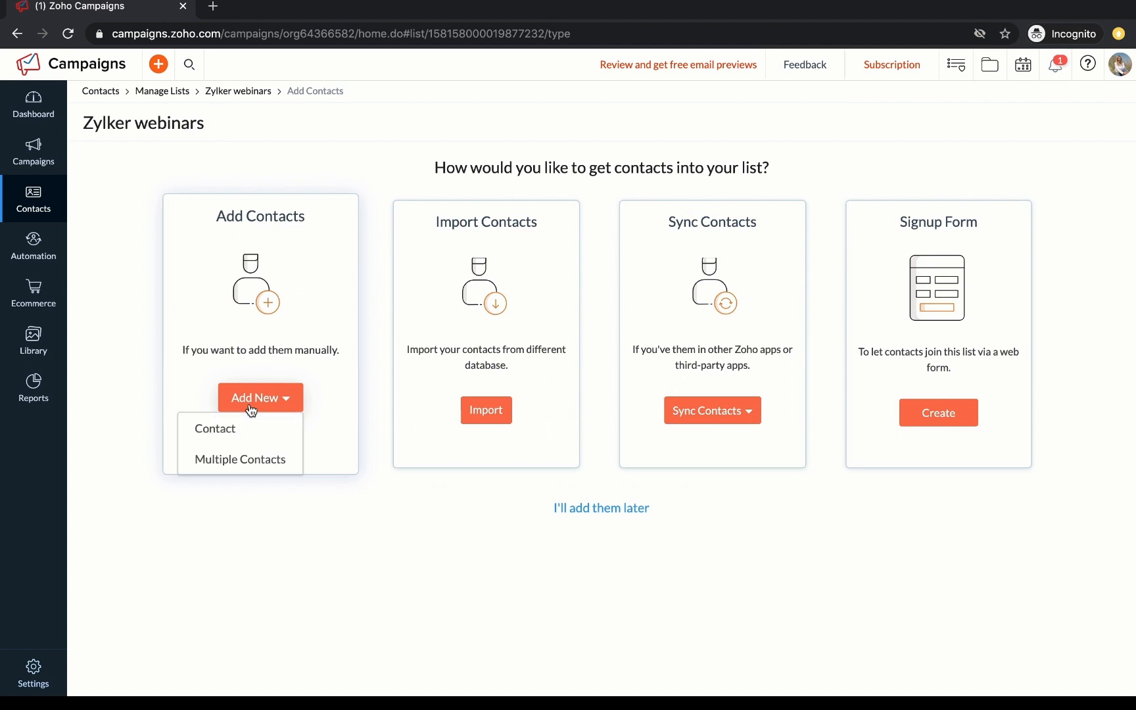
pyautogui.click(228, 460)
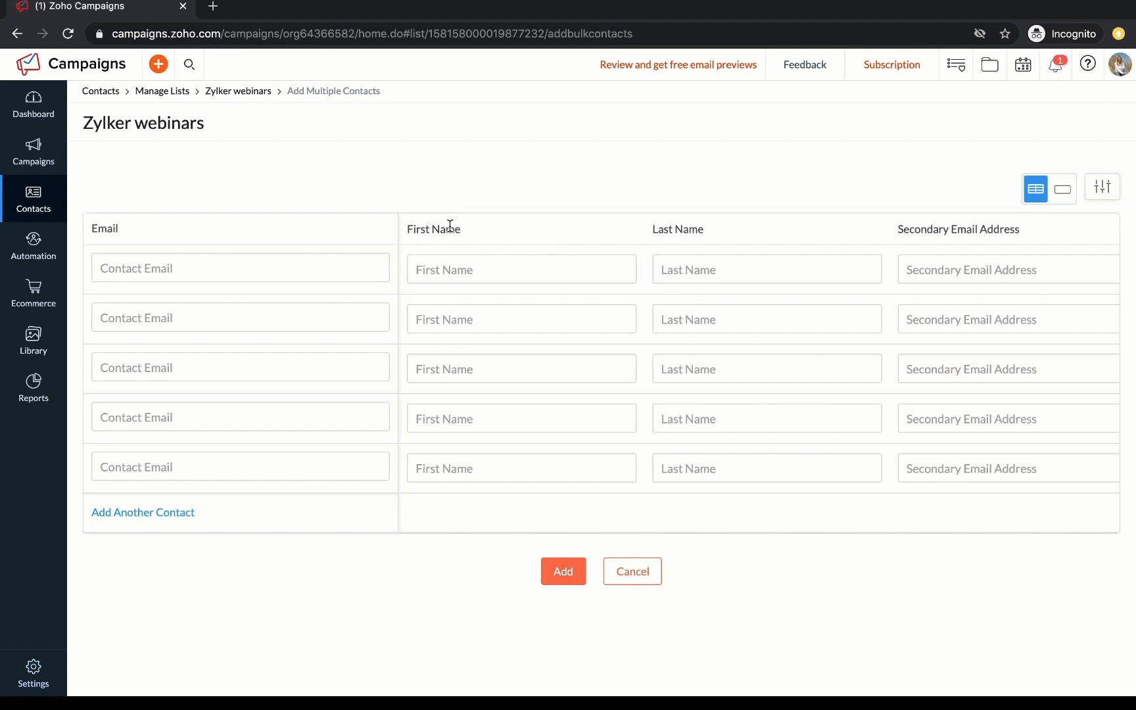
pyautogui.click(1104, 190)
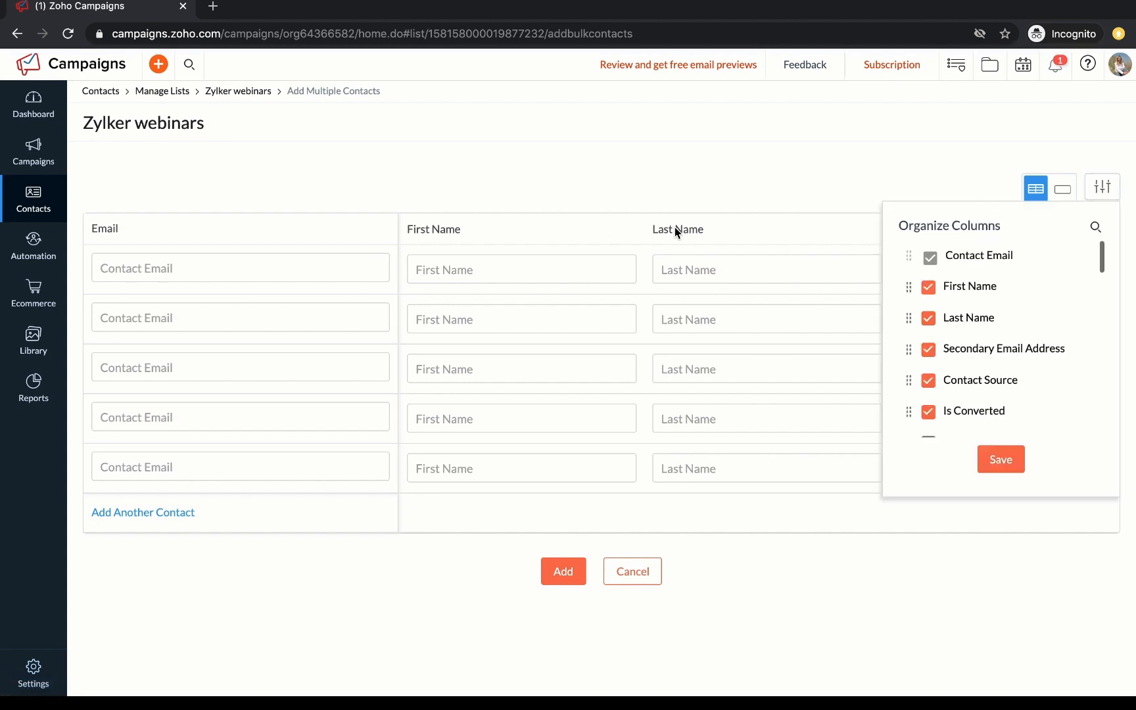
pyautogui.click(928, 287)
pyautogui.click(928, 318)
pyautogui.click(928, 349)
pyautogui.click(928, 379)
pyautogui.scroll(-3, 928, 372)
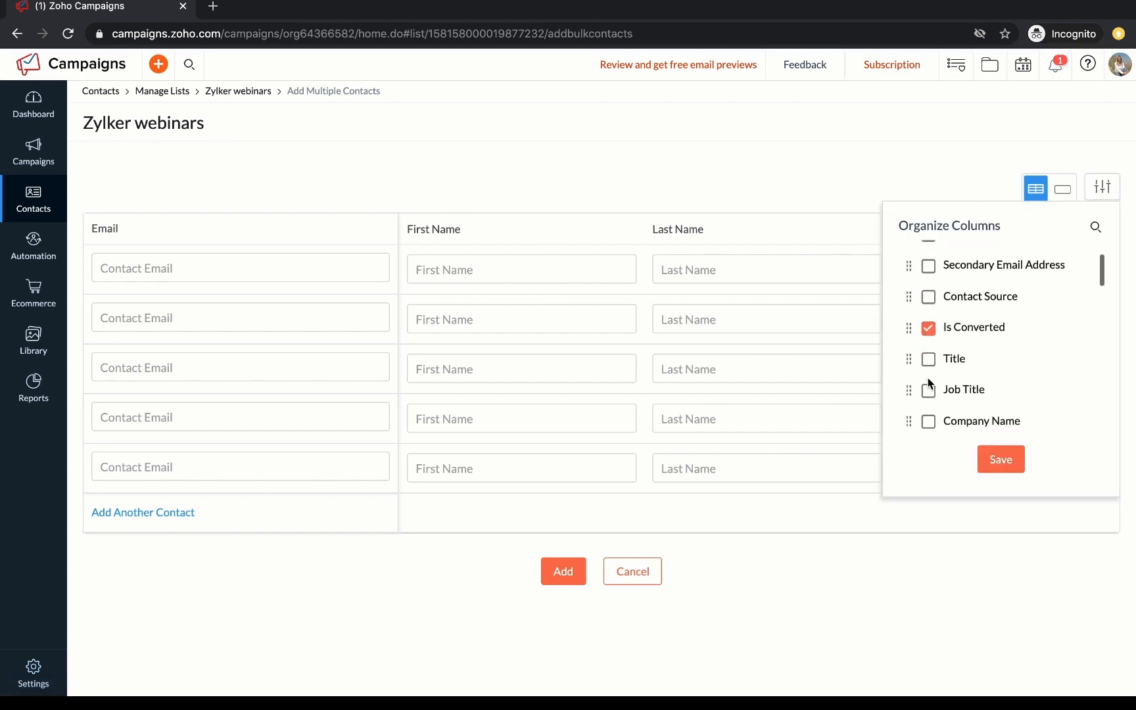
pyautogui.click(928, 359)
pyautogui.click(928, 390)
pyautogui.click(928, 421)
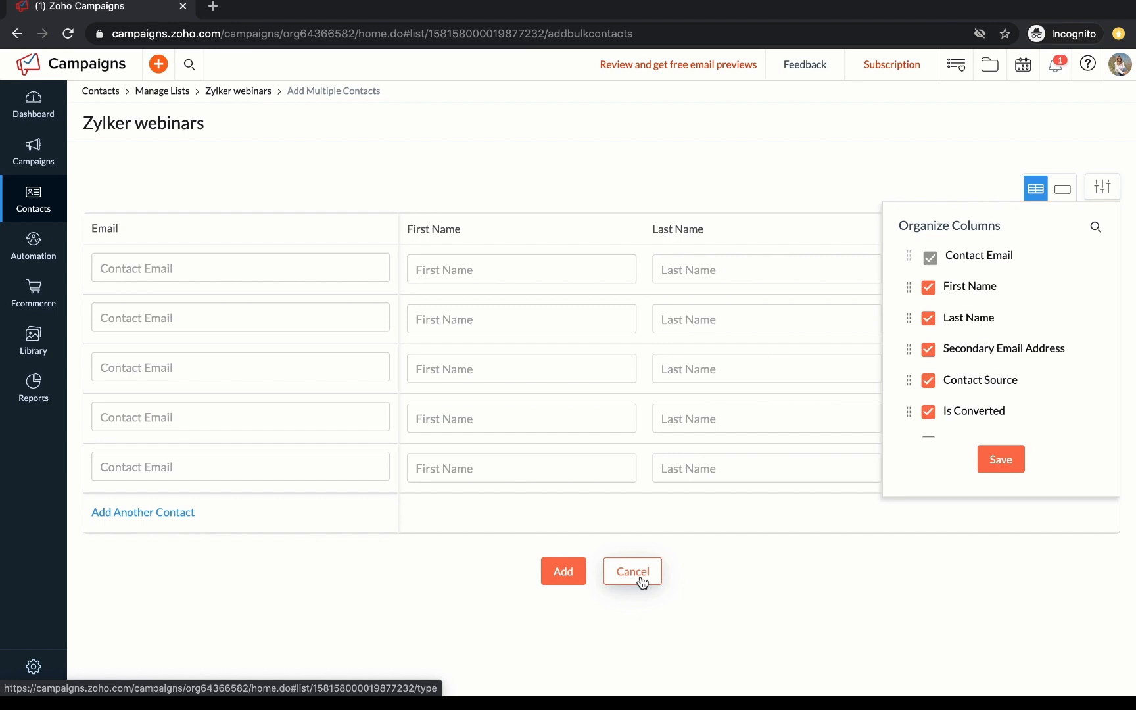
pyautogui.click(641, 582)
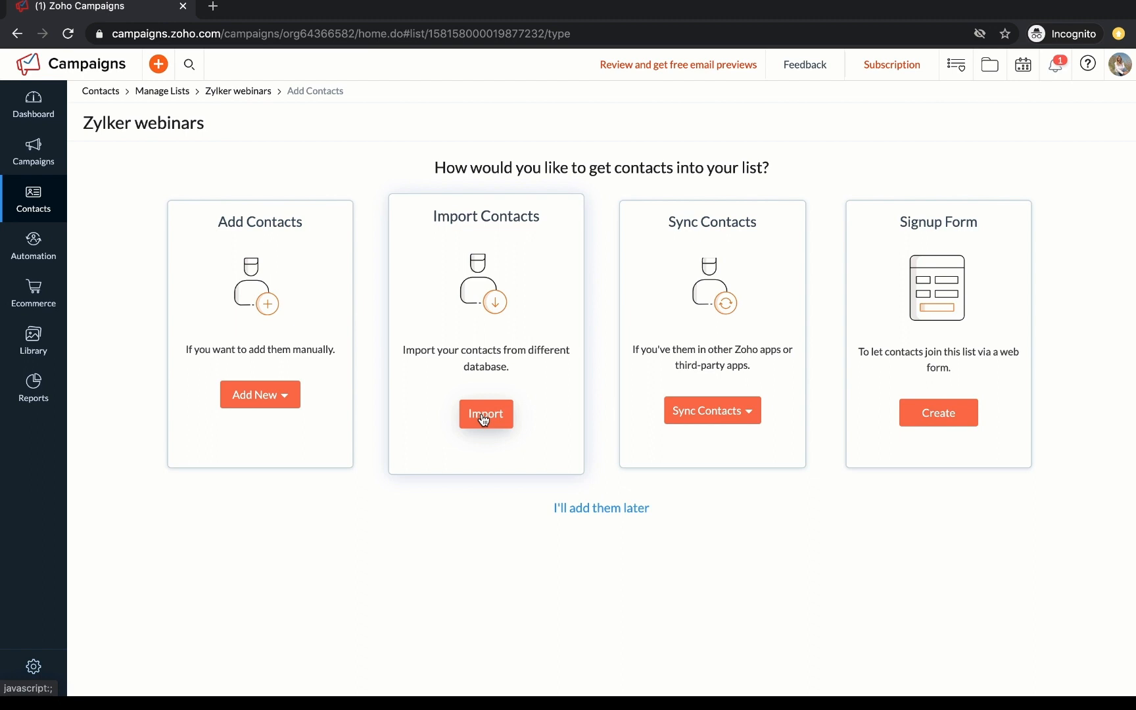
# - Review the file sources available for importing contacts into the list, and leave the import without selecting a file
pyautogui.click(485, 419)
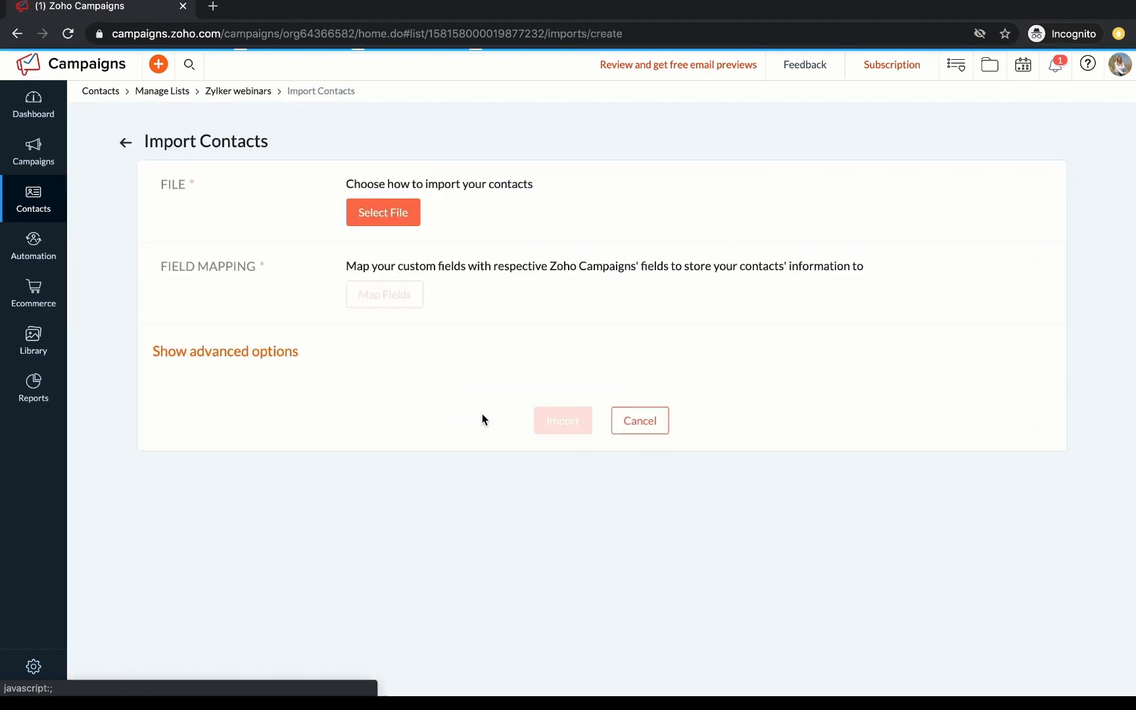
pyautogui.click(379, 204)
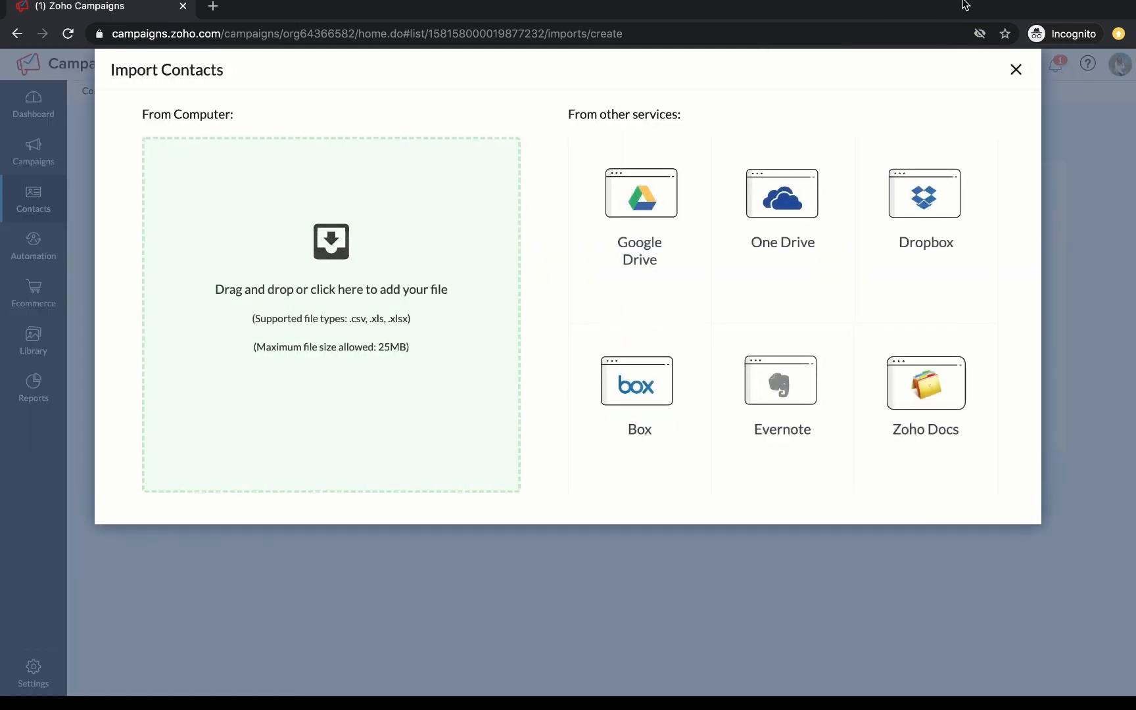
pyautogui.click(1017, 70)
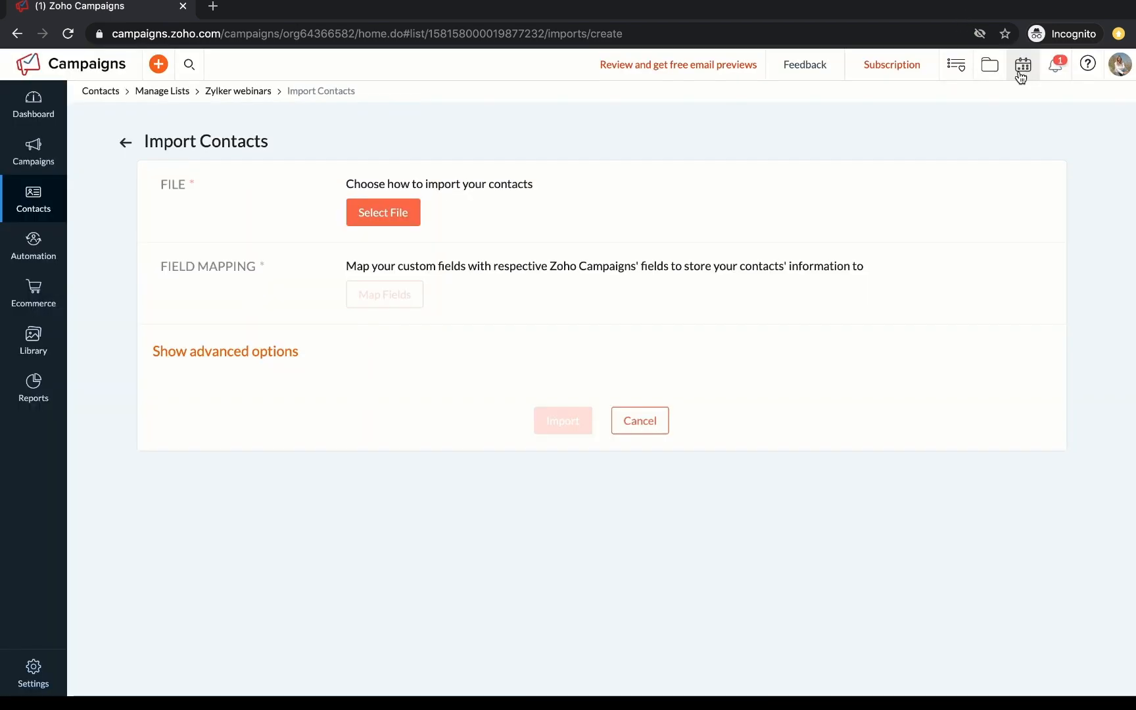
pyautogui.click(632, 431)
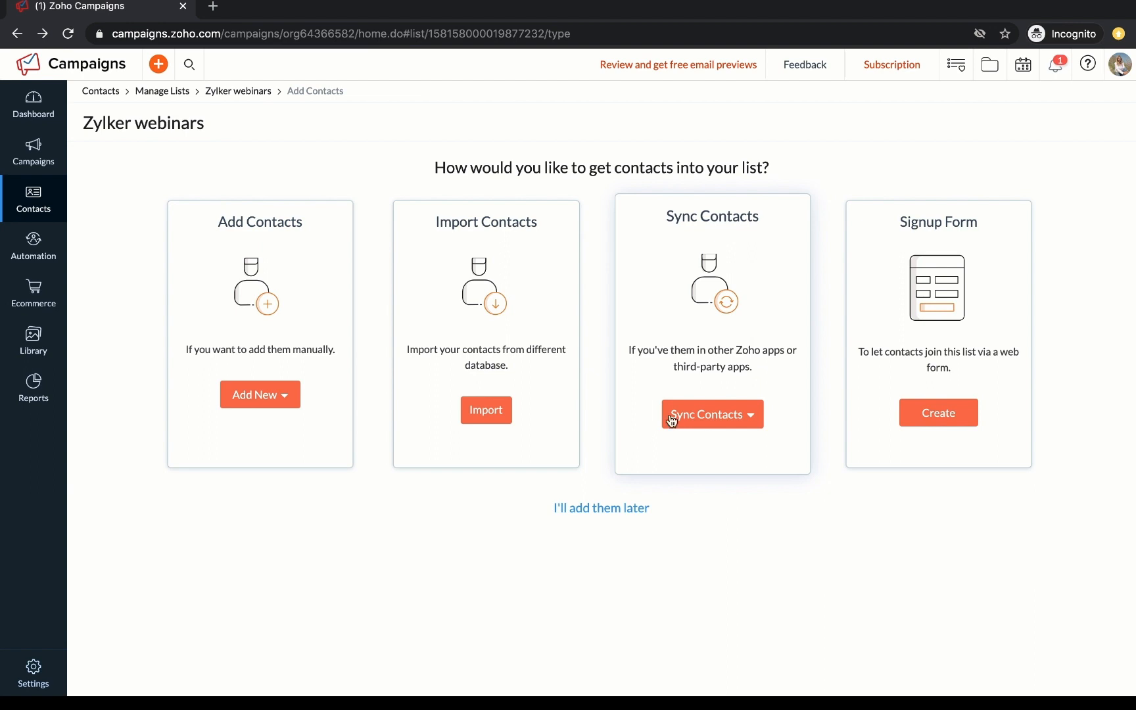
# - Start a periodic Zoho CRM sync of the Leads module into the list and name it "Nurture series"
pyautogui.click(715, 413)
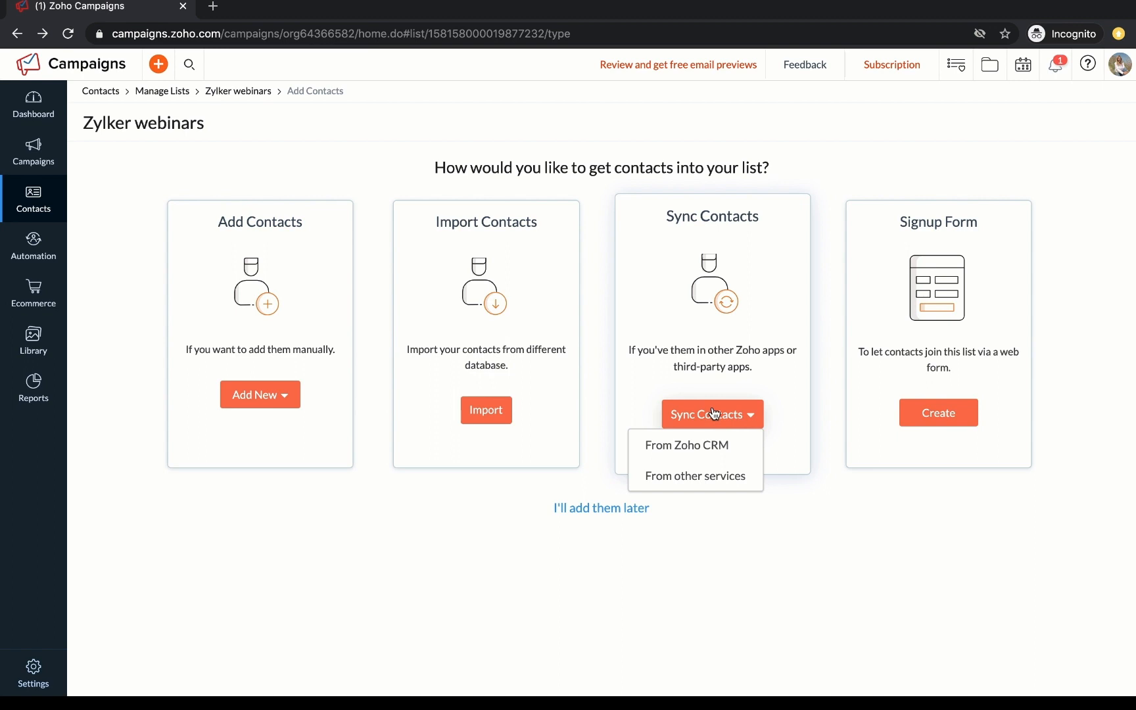
pyautogui.click(711, 454)
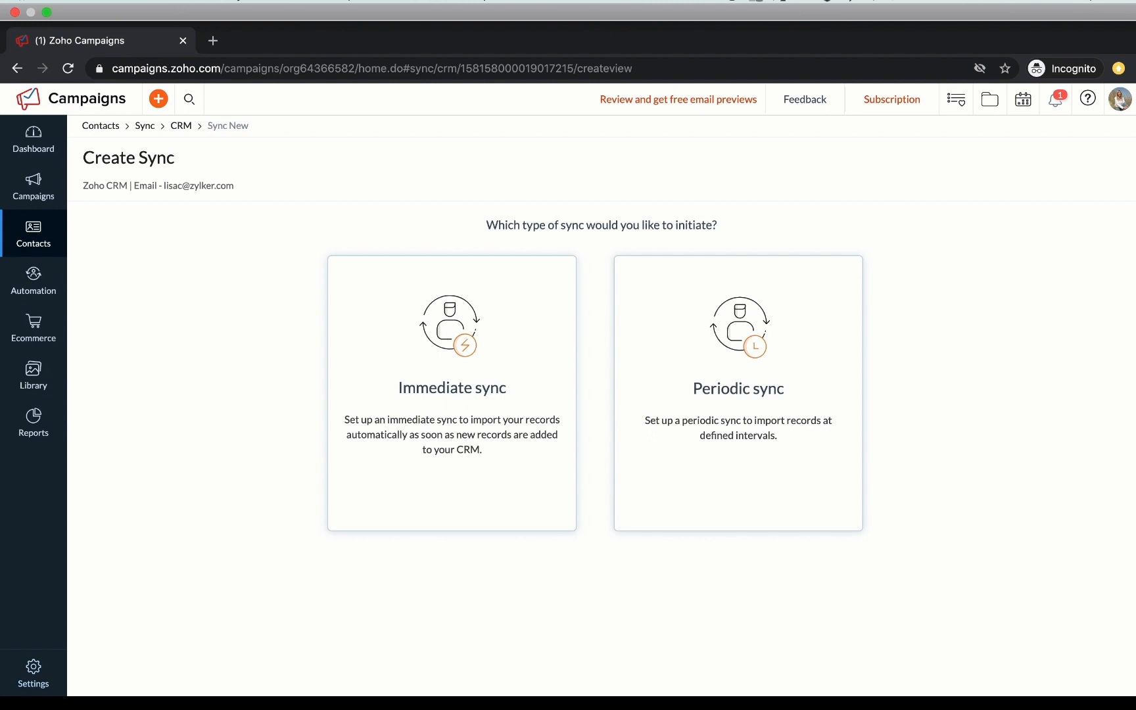
pyautogui.moveTo(730, 461)
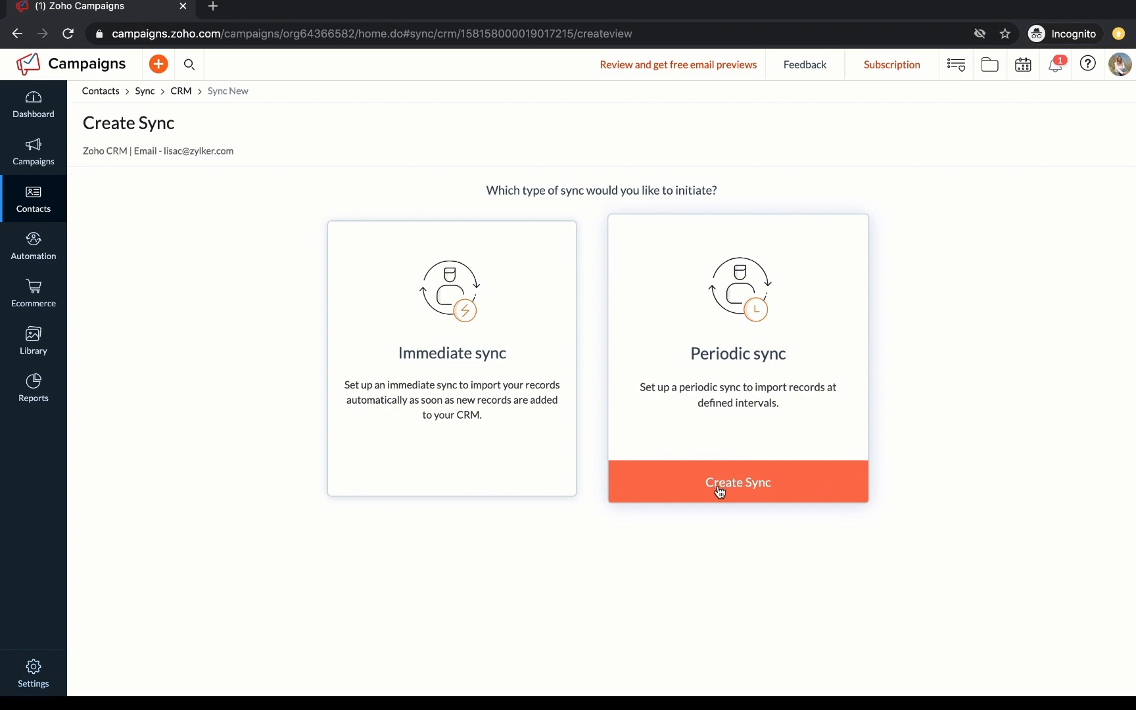
pyautogui.click(719, 492)
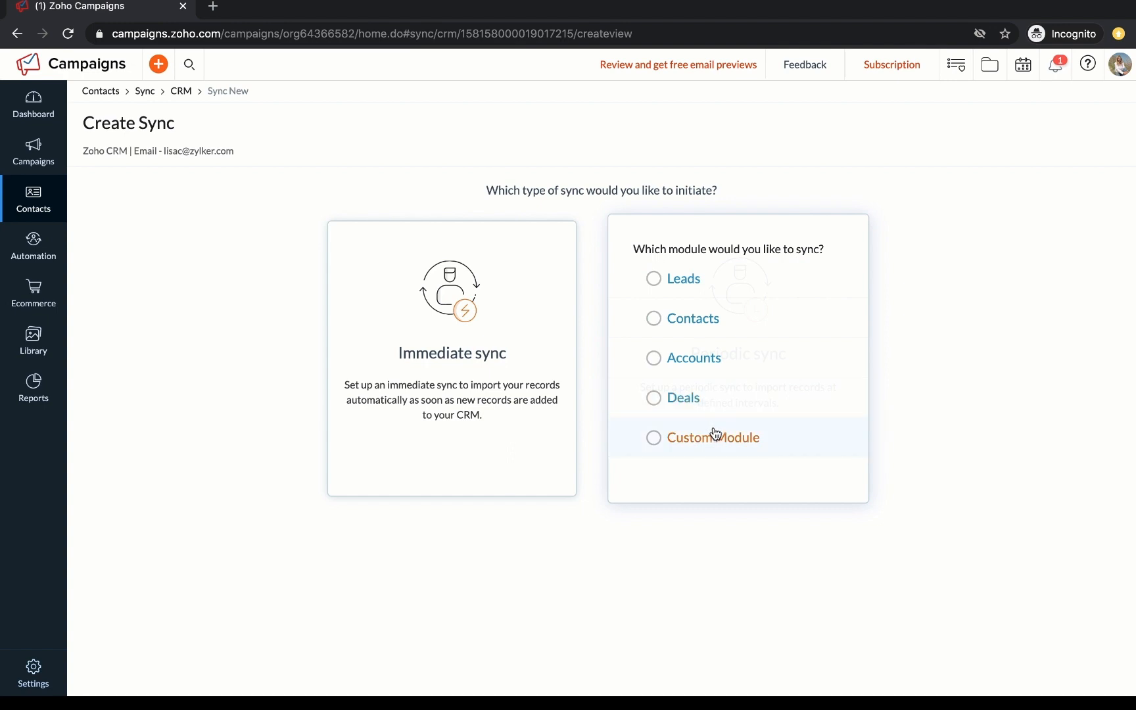
pyautogui.click(685, 287)
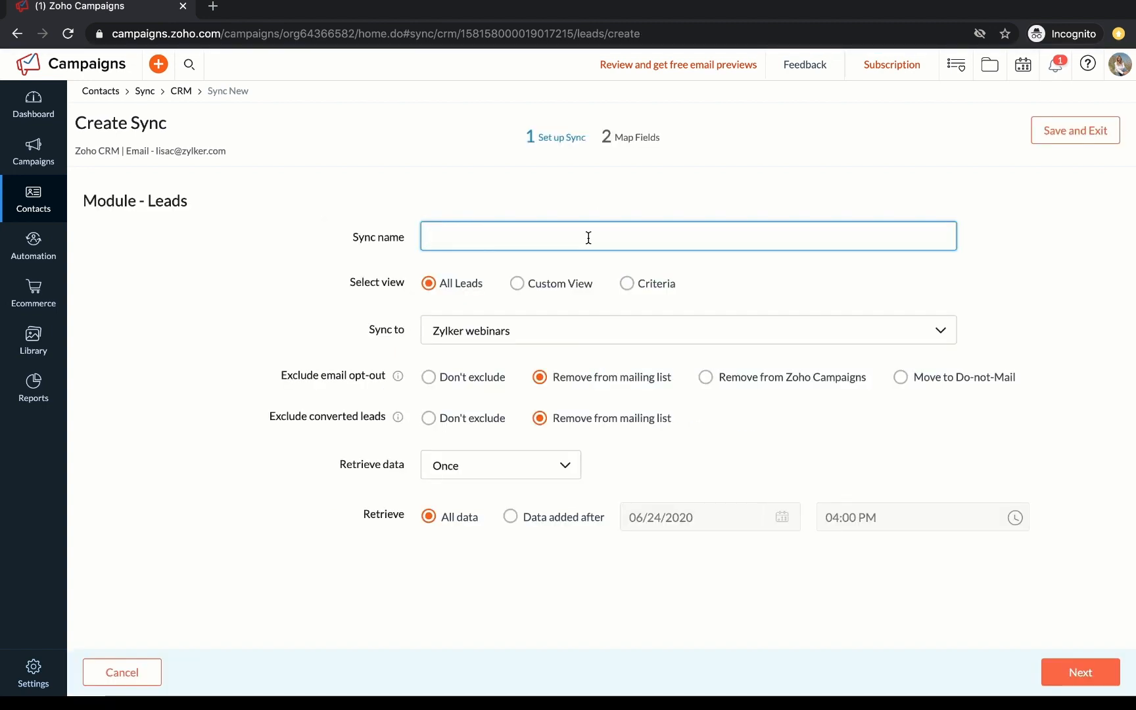
pyautogui.write('Nurture series')
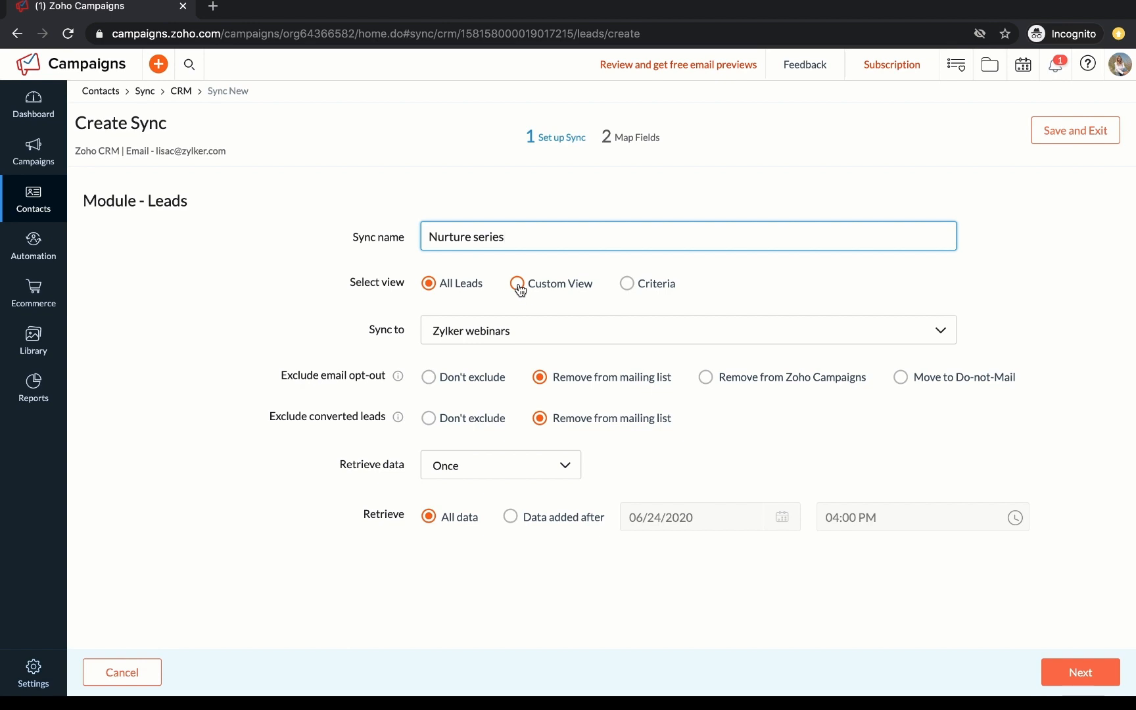
# - Try limiting the synced leads with a criterion on the Country field, and return the view to All Leads
pyautogui.click(628, 289)
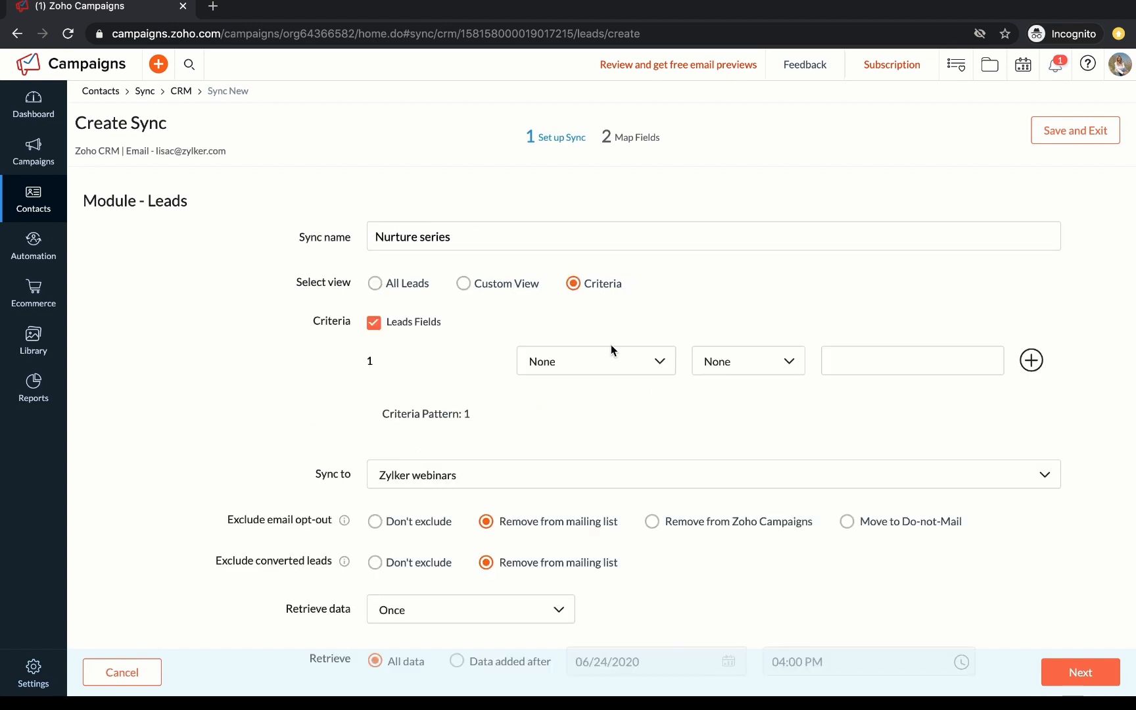
pyautogui.click(609, 363)
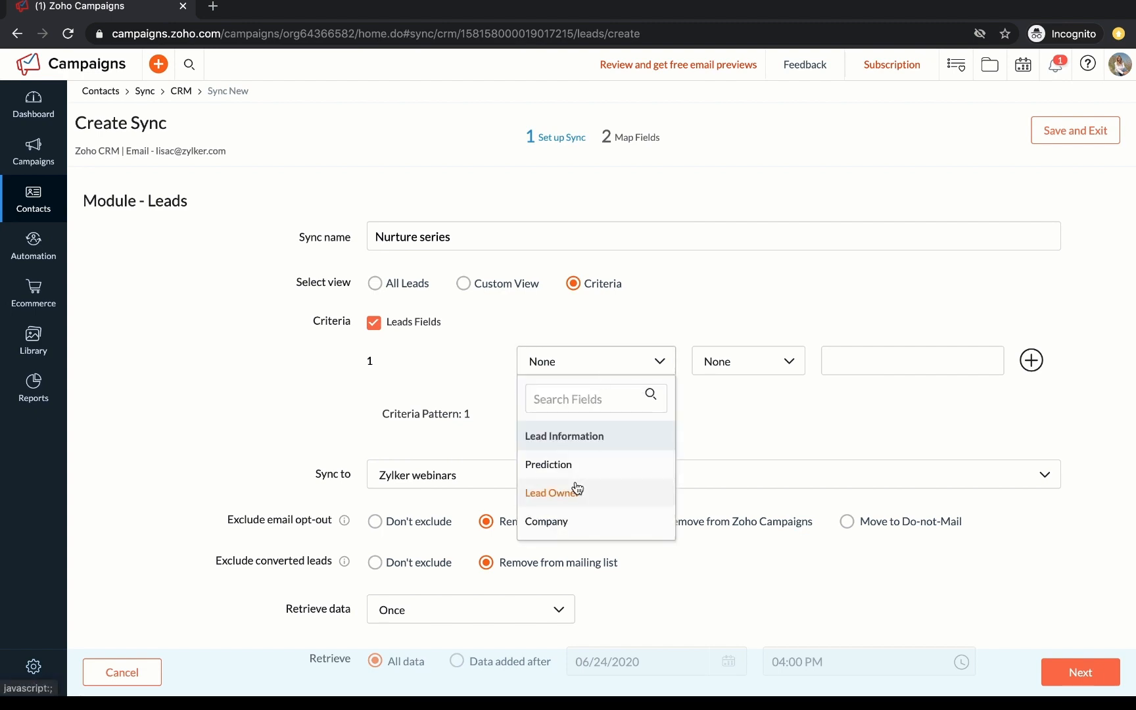
pyautogui.scroll(-5, 572, 489)
pyautogui.scroll(-10, 577, 488)
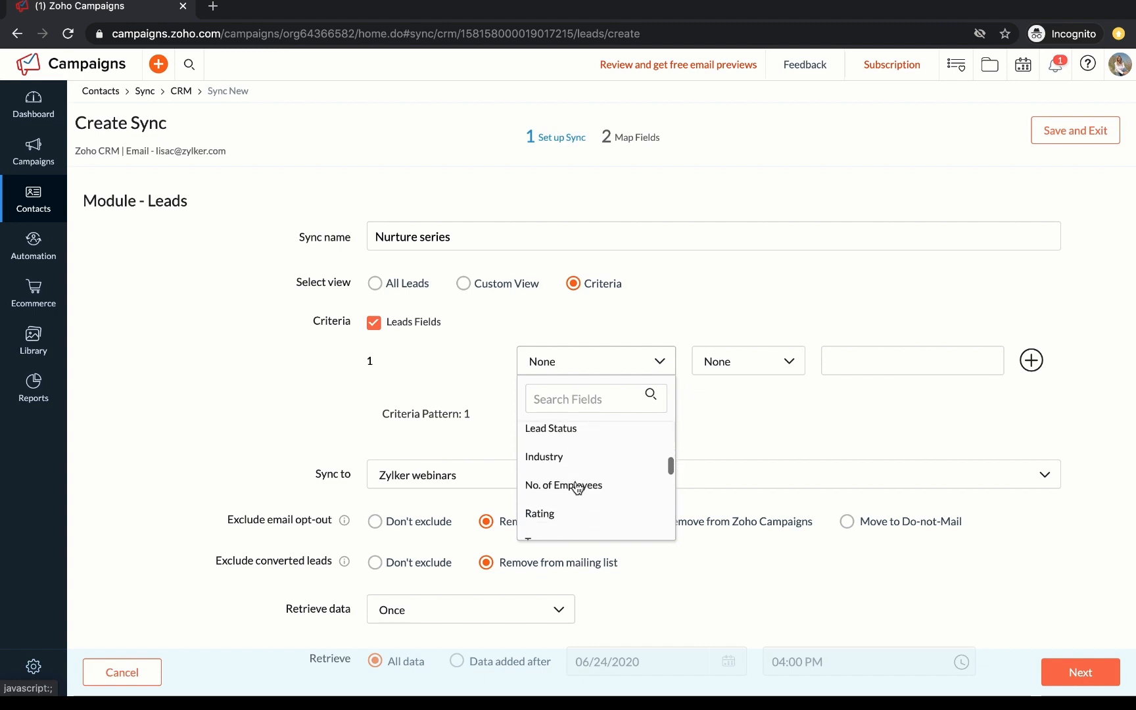
pyautogui.scroll(-6, 577, 488)
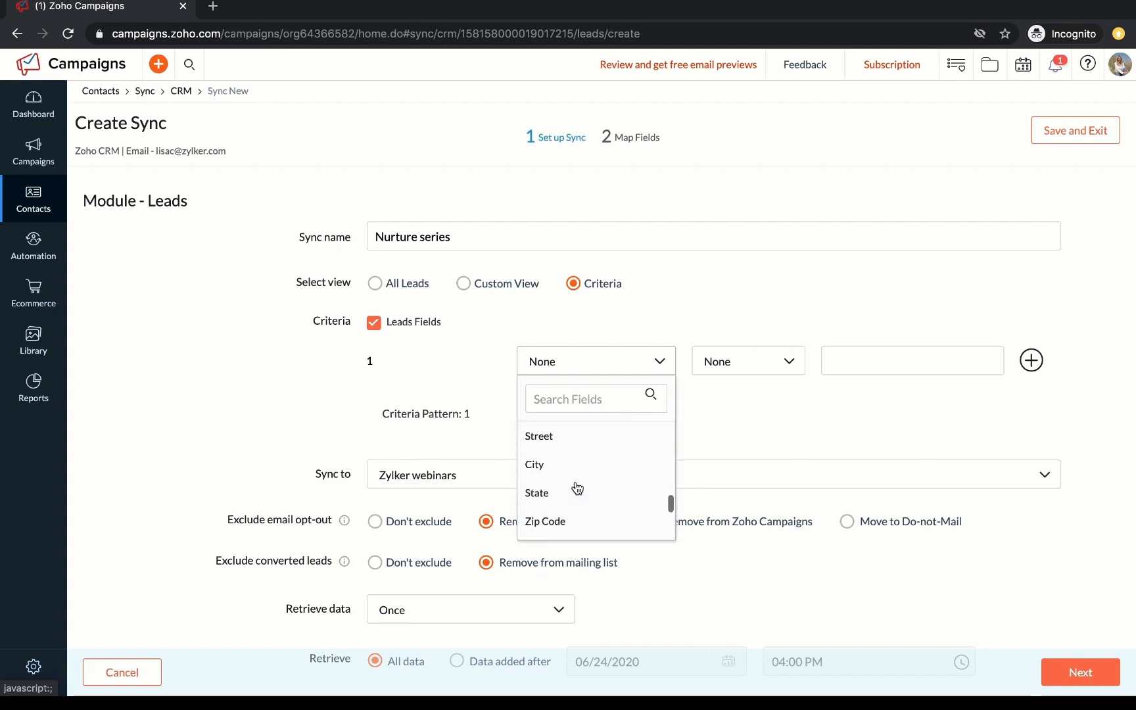
pyautogui.click(575, 488)
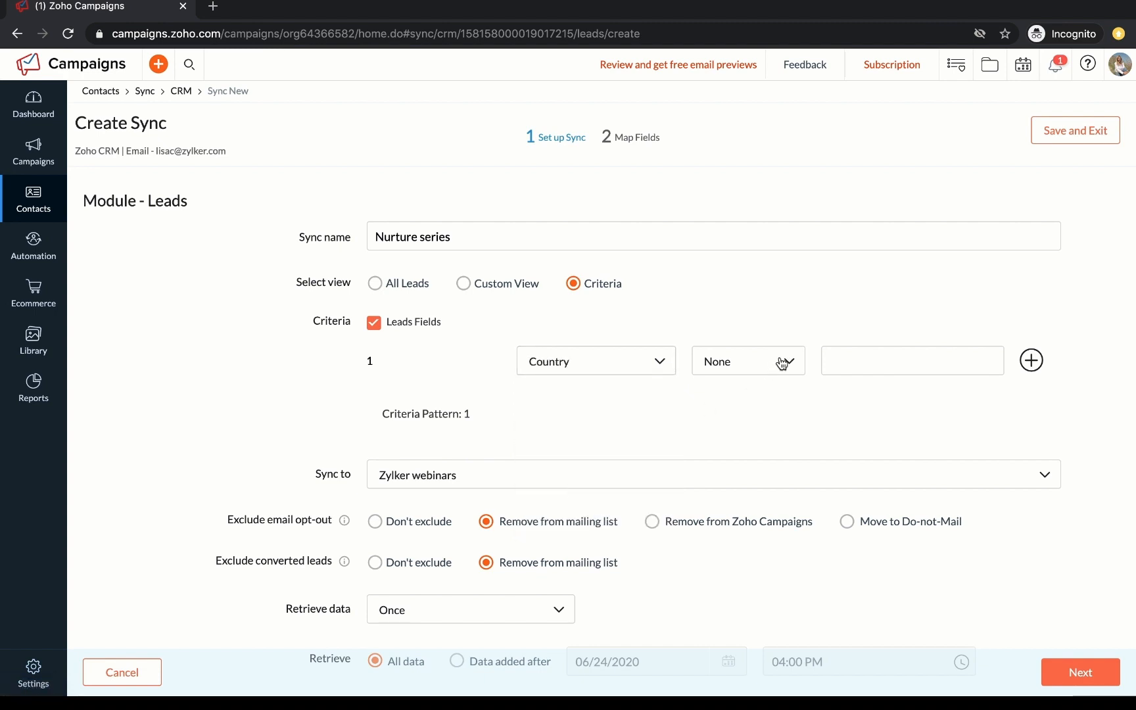
pyautogui.click(781, 359)
pyautogui.click(729, 392)
pyautogui.click(374, 284)
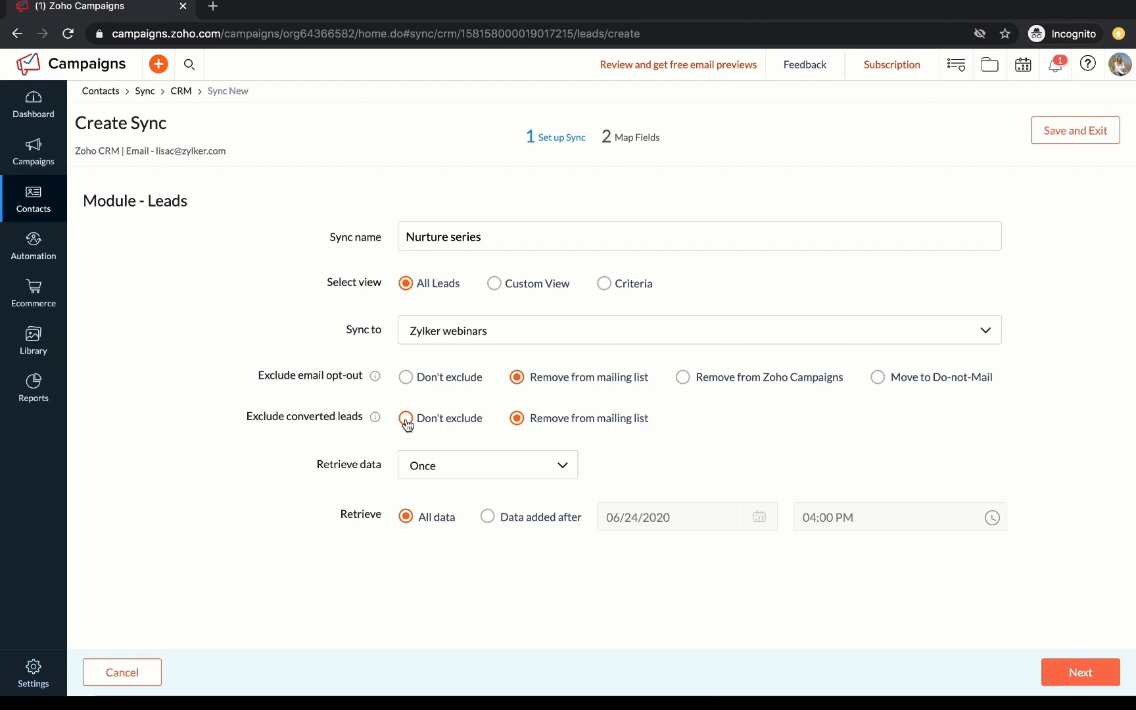
# - Review the data retrieval frequencies, keep Once, and continue to the field mapping
pyautogui.click(435, 479)
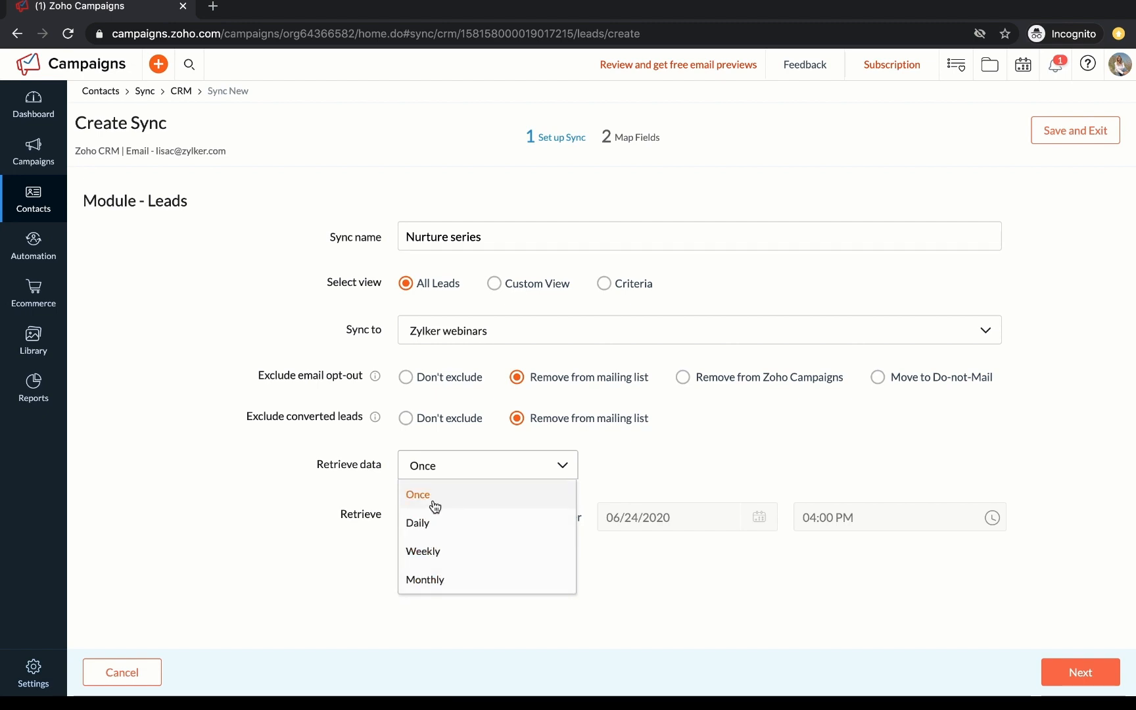
pyautogui.click(447, 473)
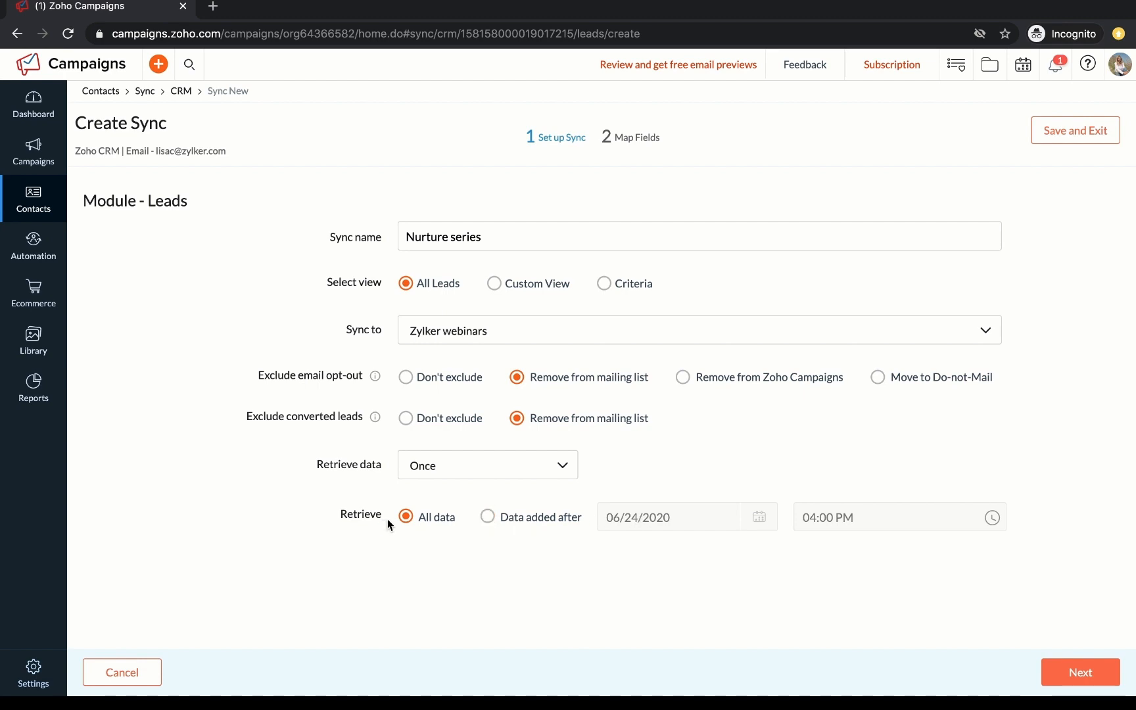
pyautogui.click(1063, 677)
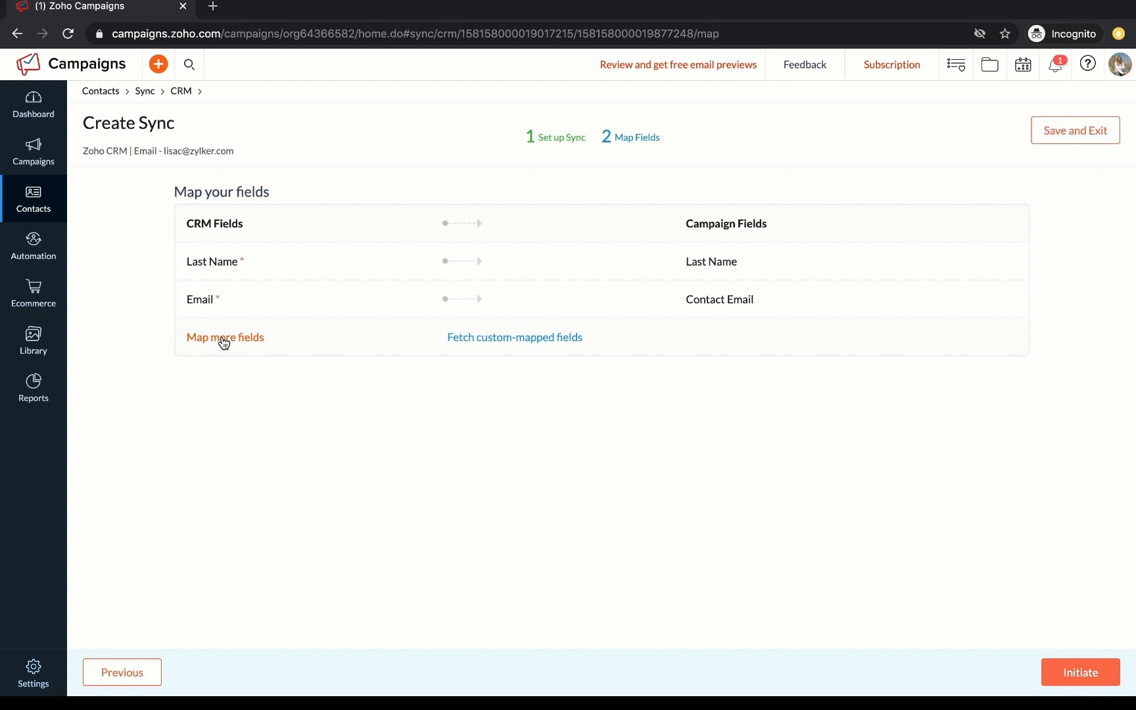
# - Add a field mapping from the CRM field Company to the campaign field Company Name
pyautogui.click(223, 339)
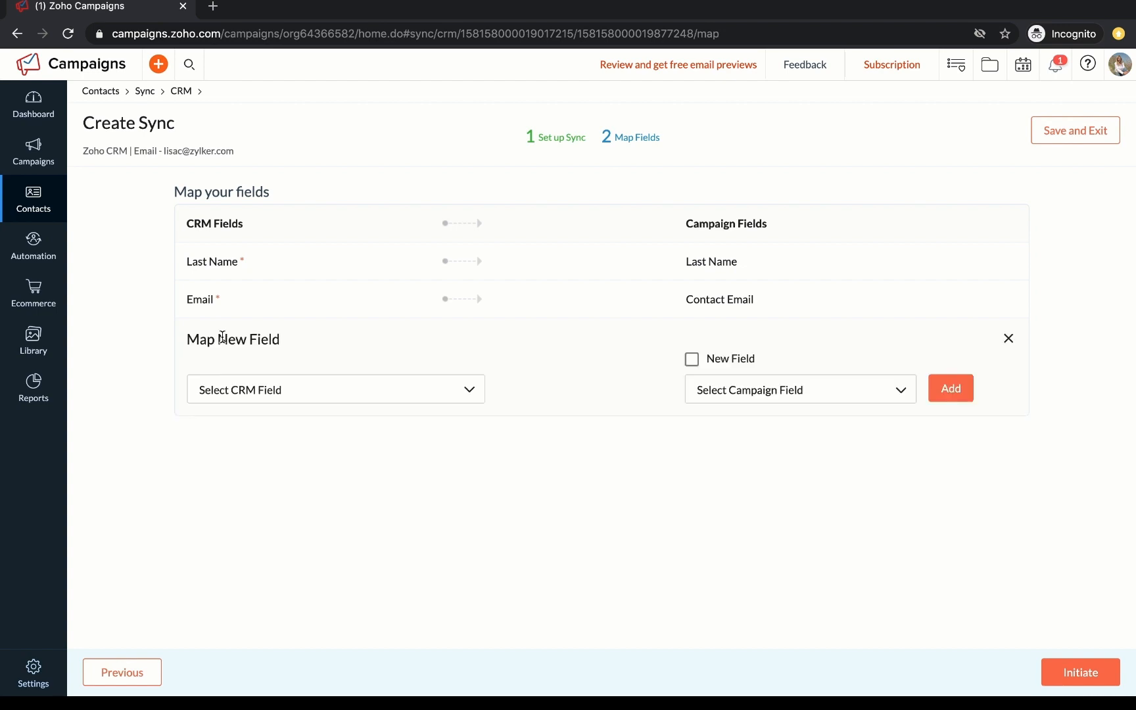
pyautogui.click(255, 392)
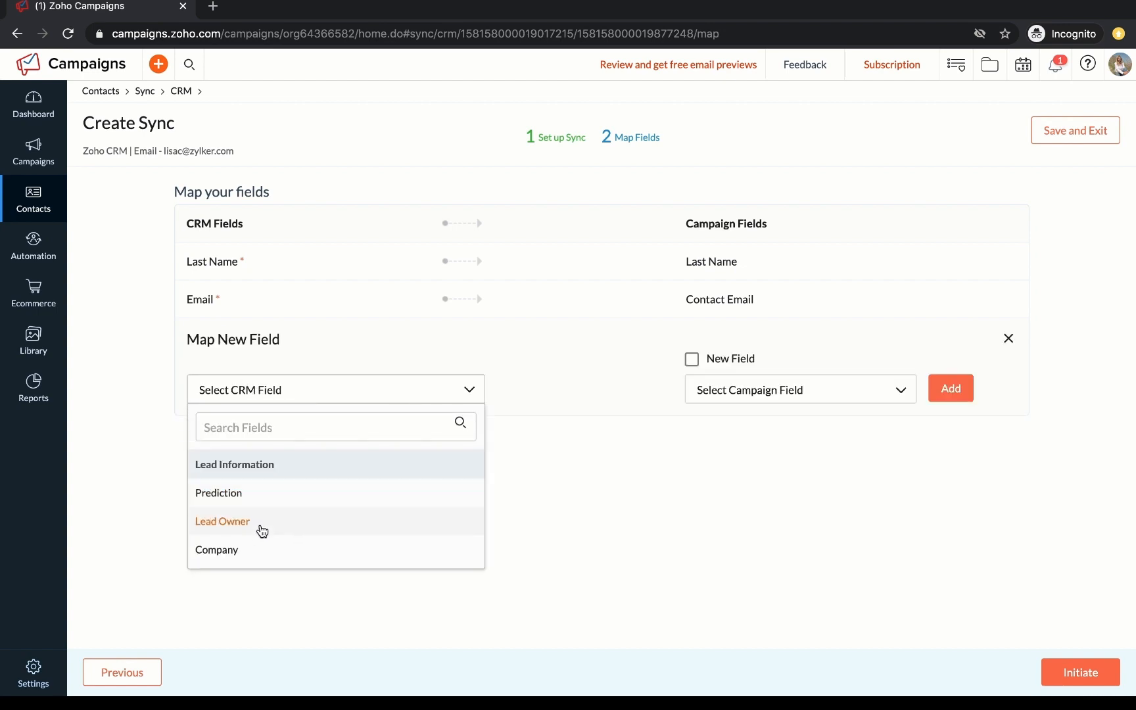
pyautogui.click(266, 549)
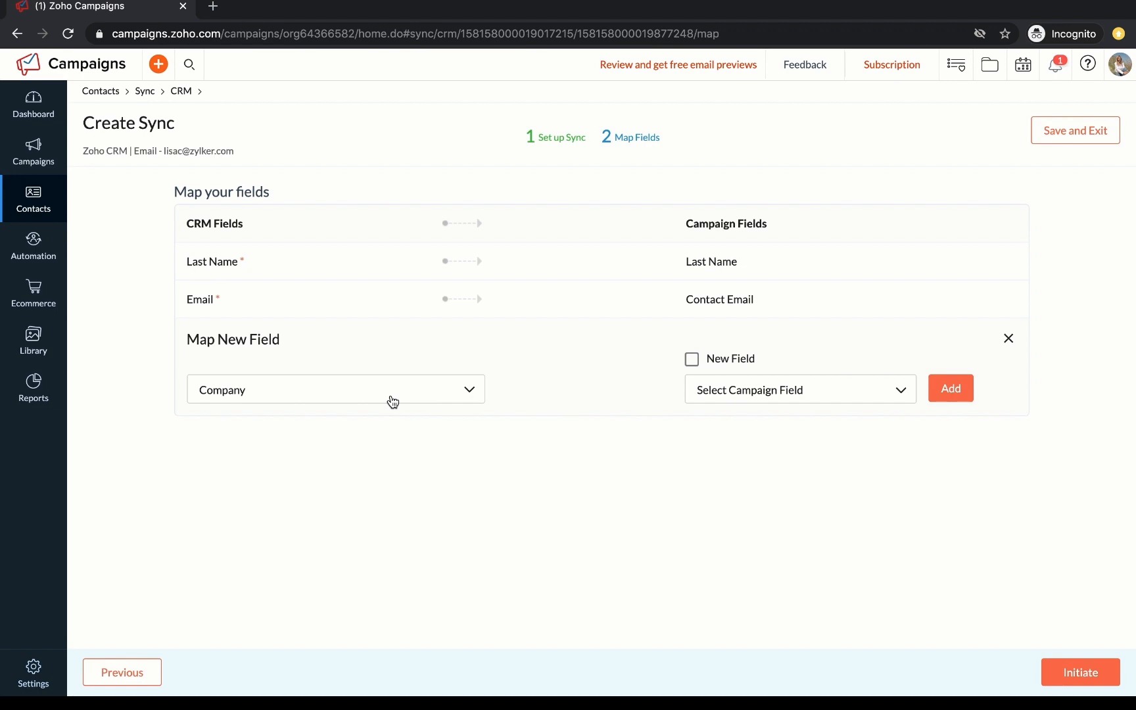
pyautogui.click(747, 395)
pyautogui.scroll(-3, 762, 518)
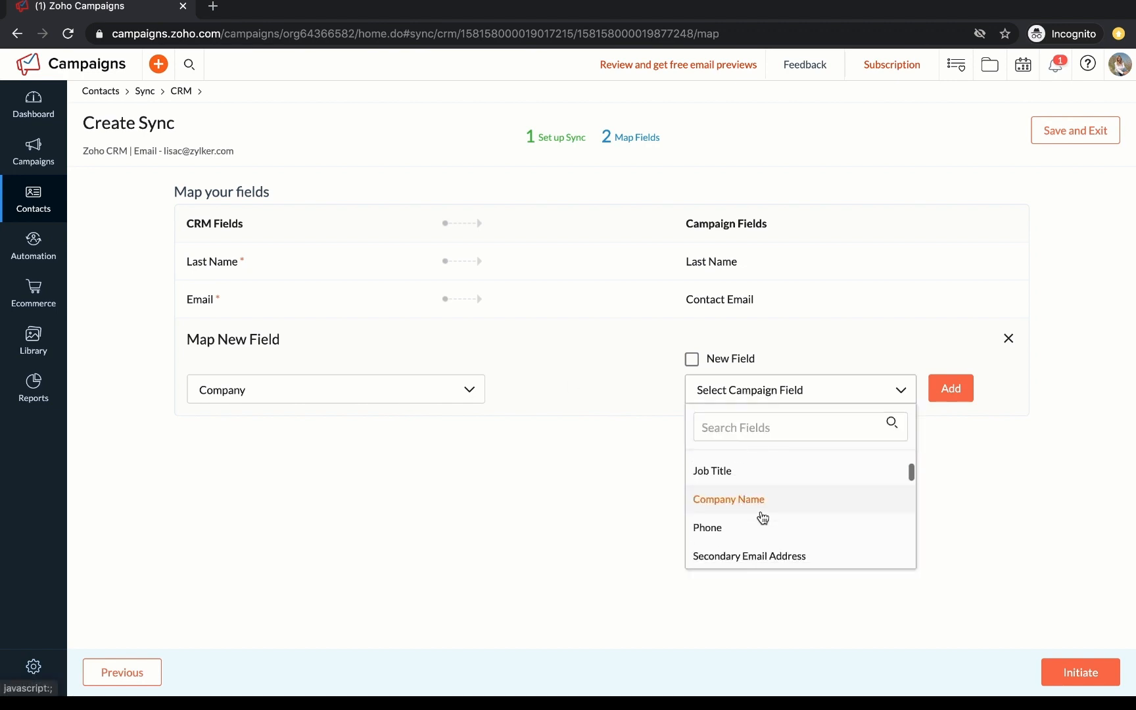
pyautogui.click(754, 501)
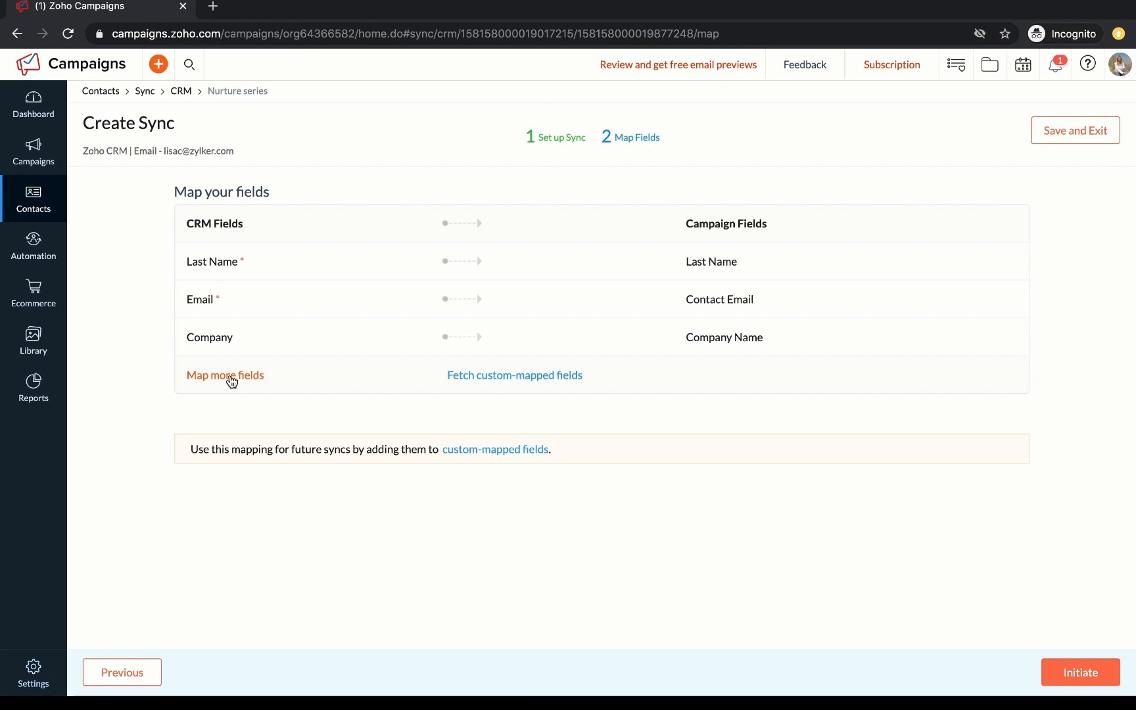
pyautogui.click(231, 380)
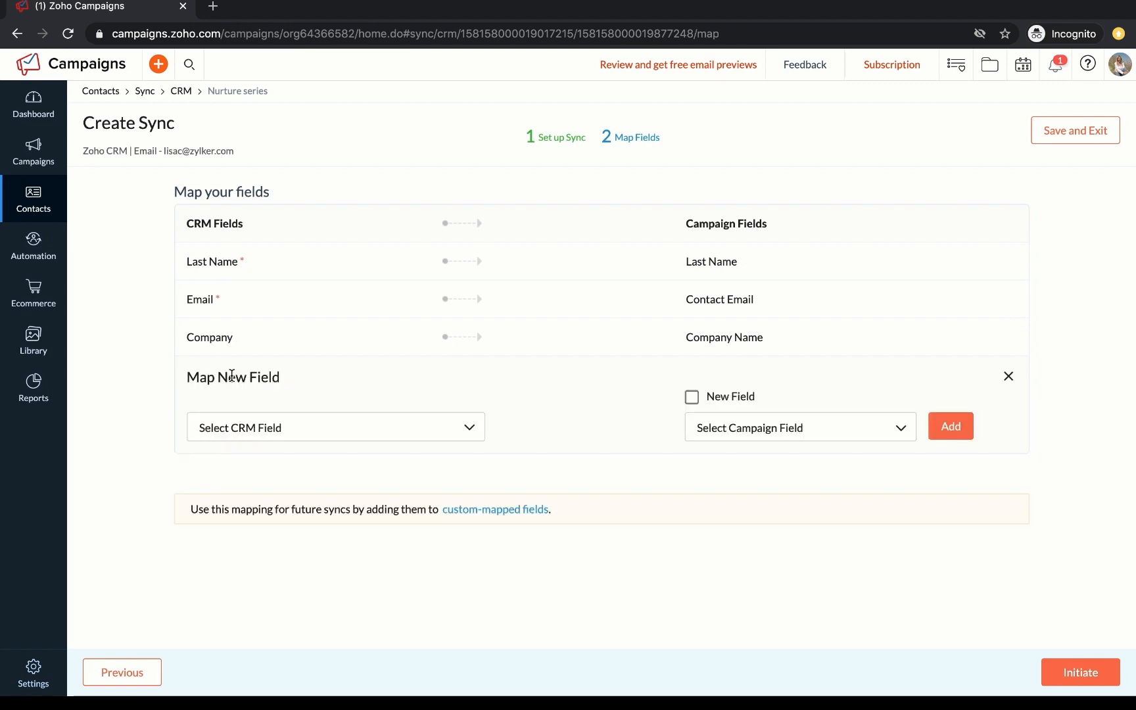
pyautogui.click(303, 428)
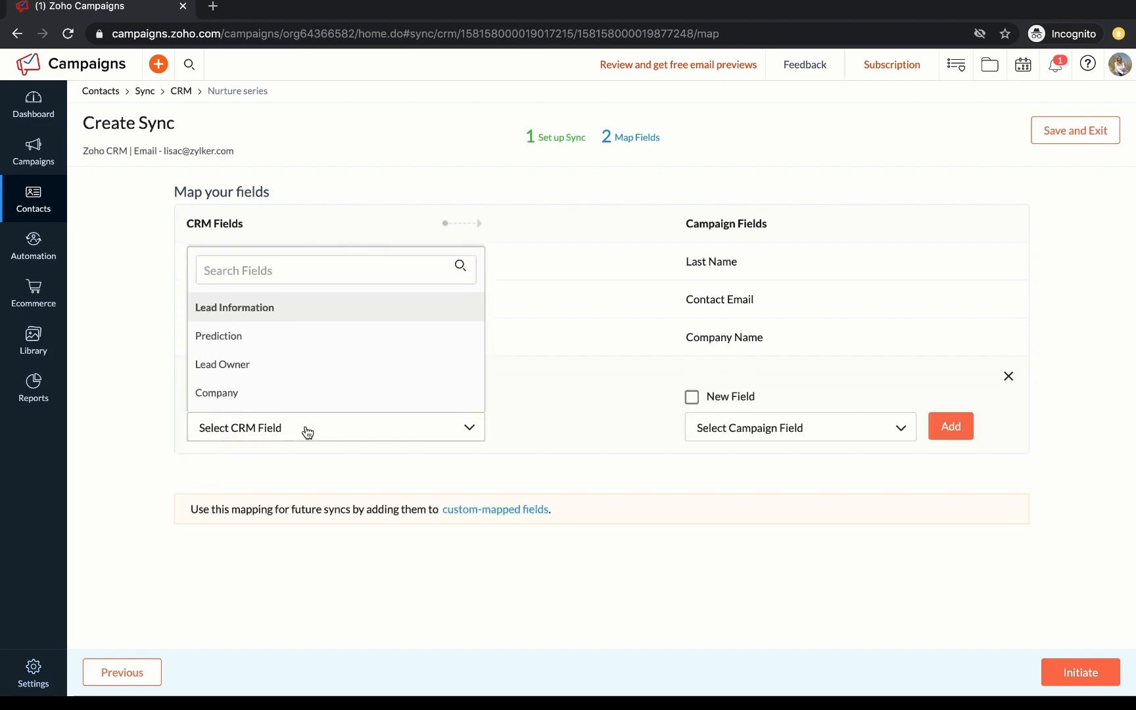
pyautogui.click(161, 405)
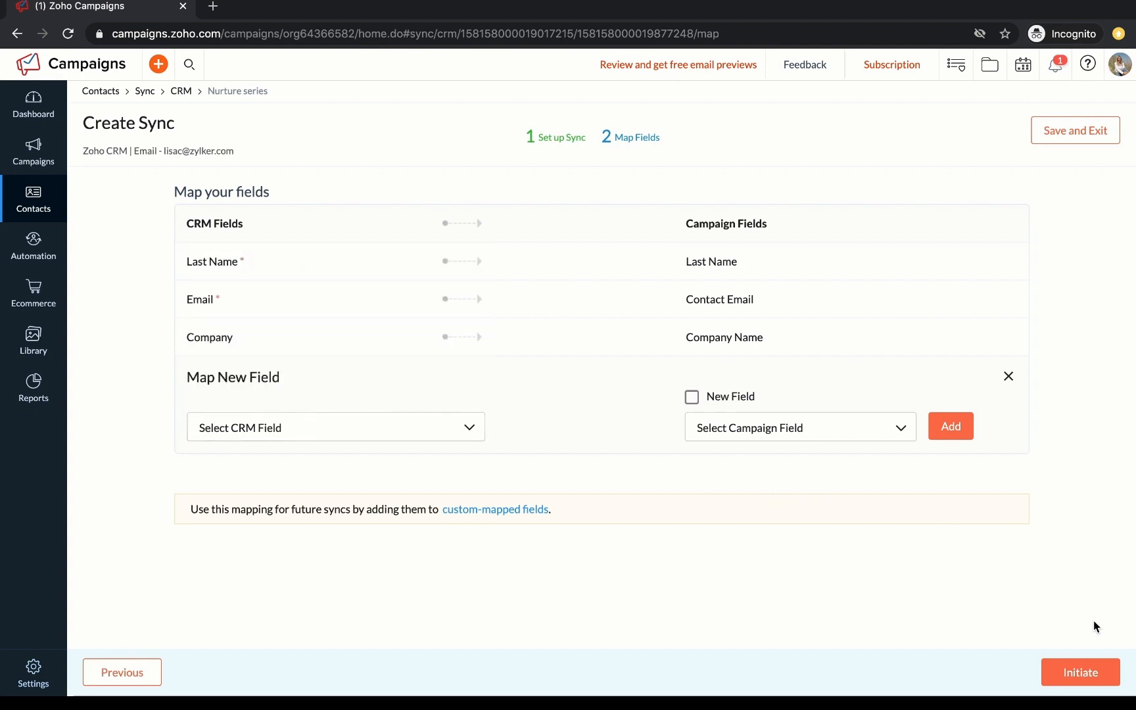
pyautogui.click(1008, 377)
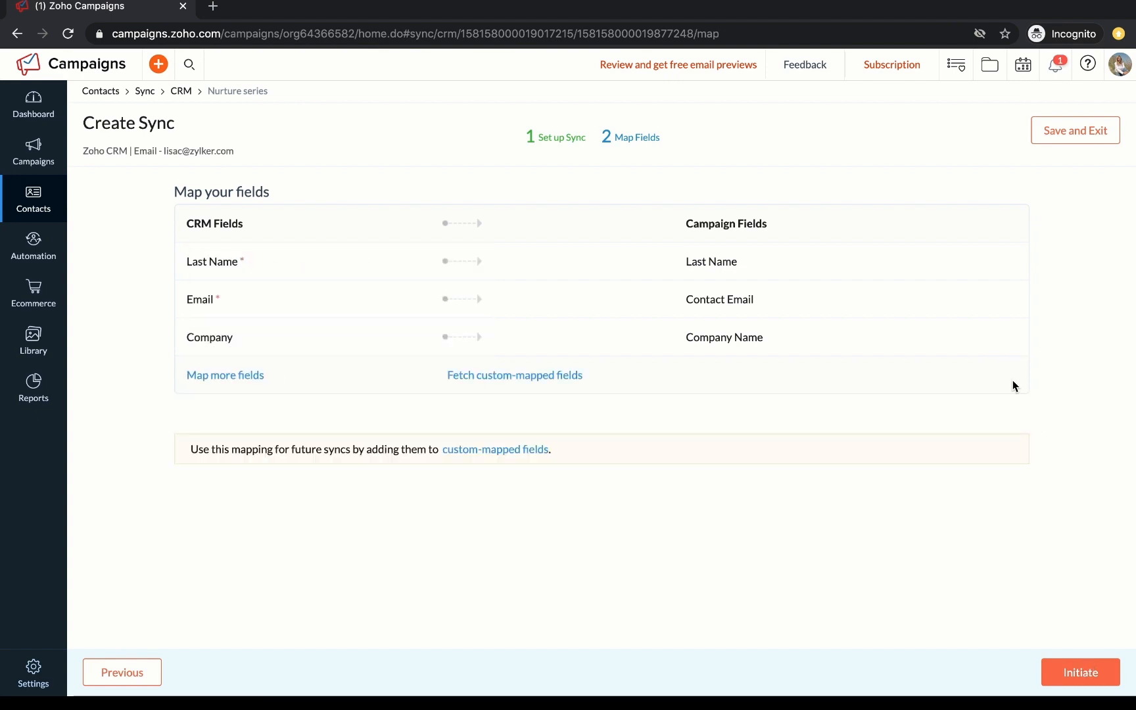
# - Initiate the "Nurture series" sync
pyautogui.click(1080, 680)
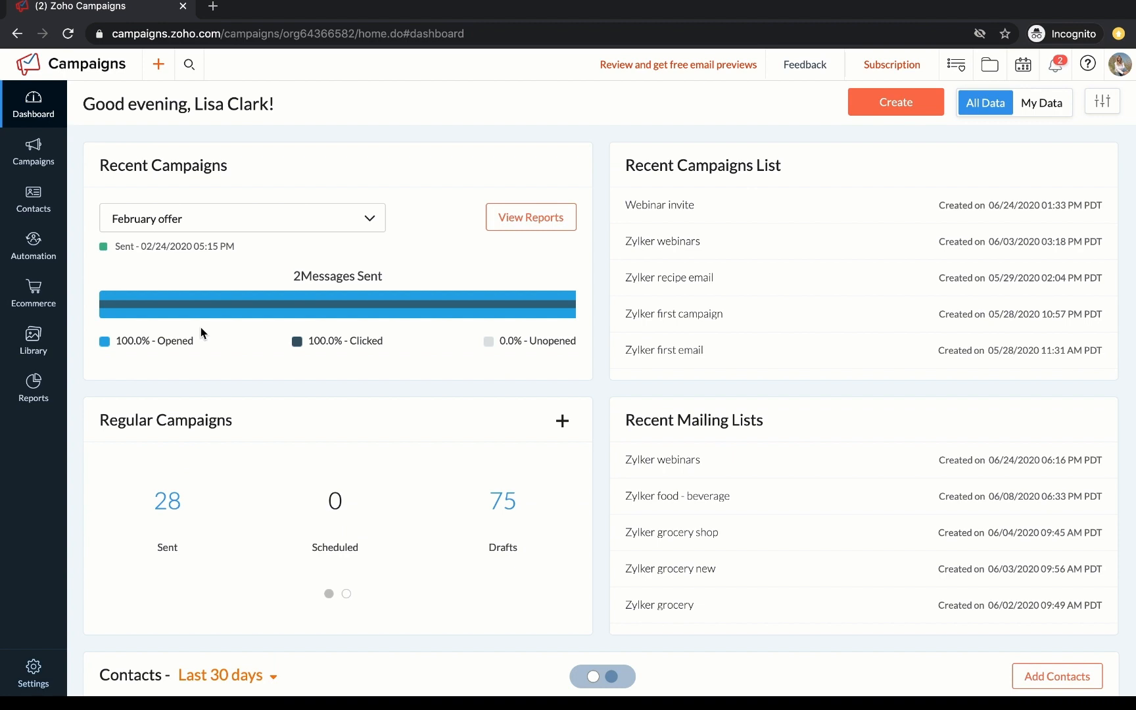
# - Create a new signup form and name it "Webinar form"
pyautogui.click(32, 200)
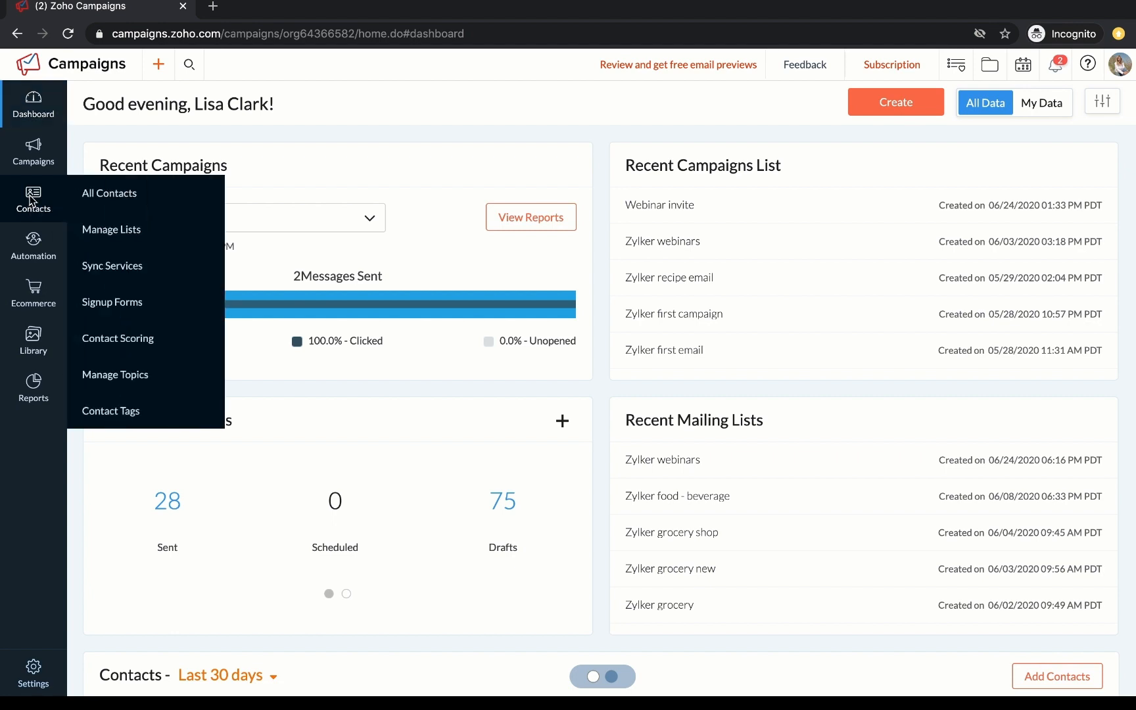
pyautogui.click(123, 304)
pyautogui.click(1005, 137)
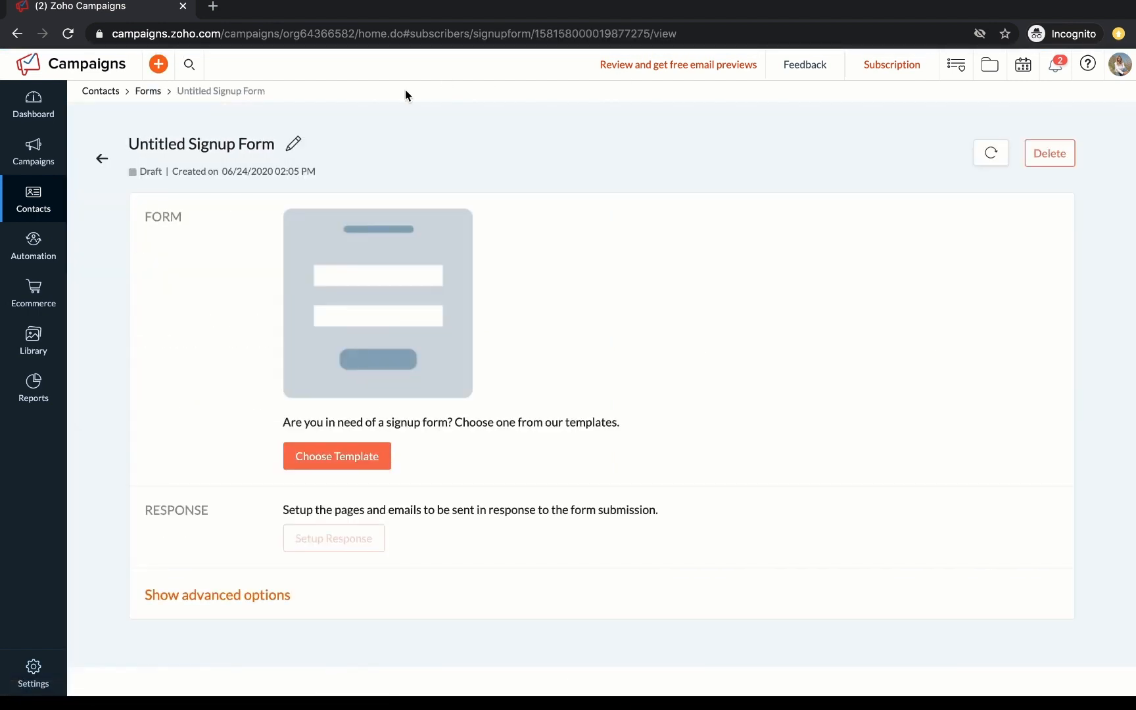
pyautogui.click(294, 146)
pyautogui.write('Webinar form')
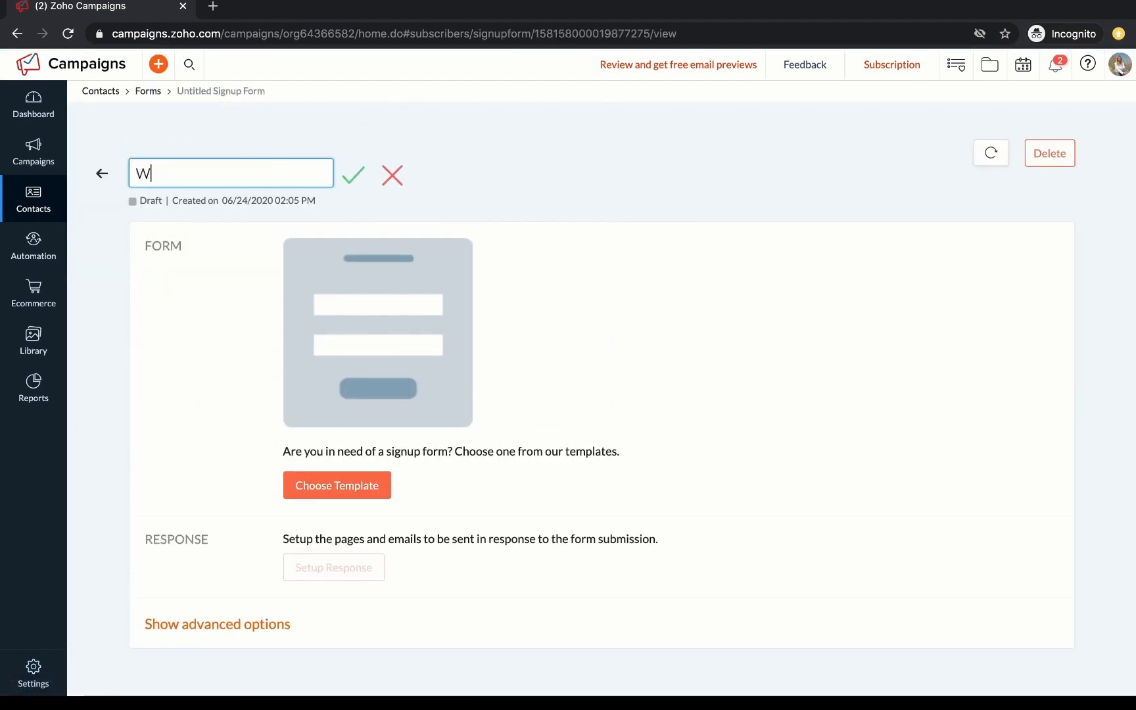
pyautogui.click(351, 184)
# - Open the signup form's template gallery and examine the compact, banner, long, standard popup and blanket popup designs, ending on the compact forms
pyautogui.click(311, 459)
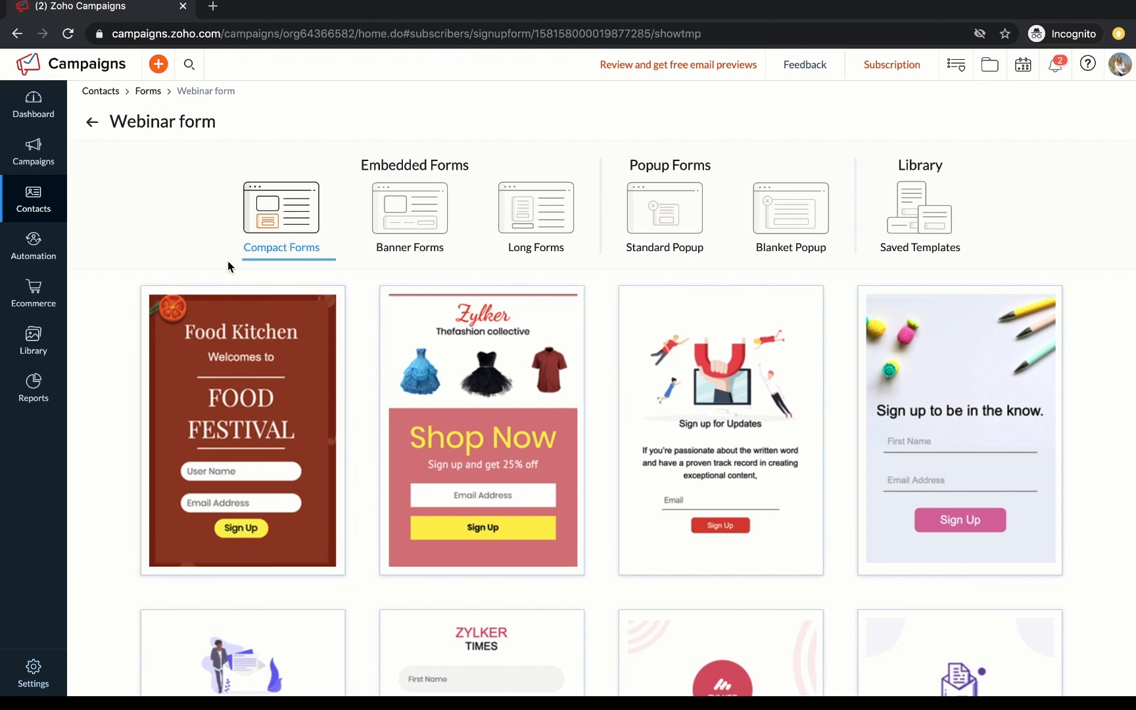
pyautogui.moveTo(146, 464)
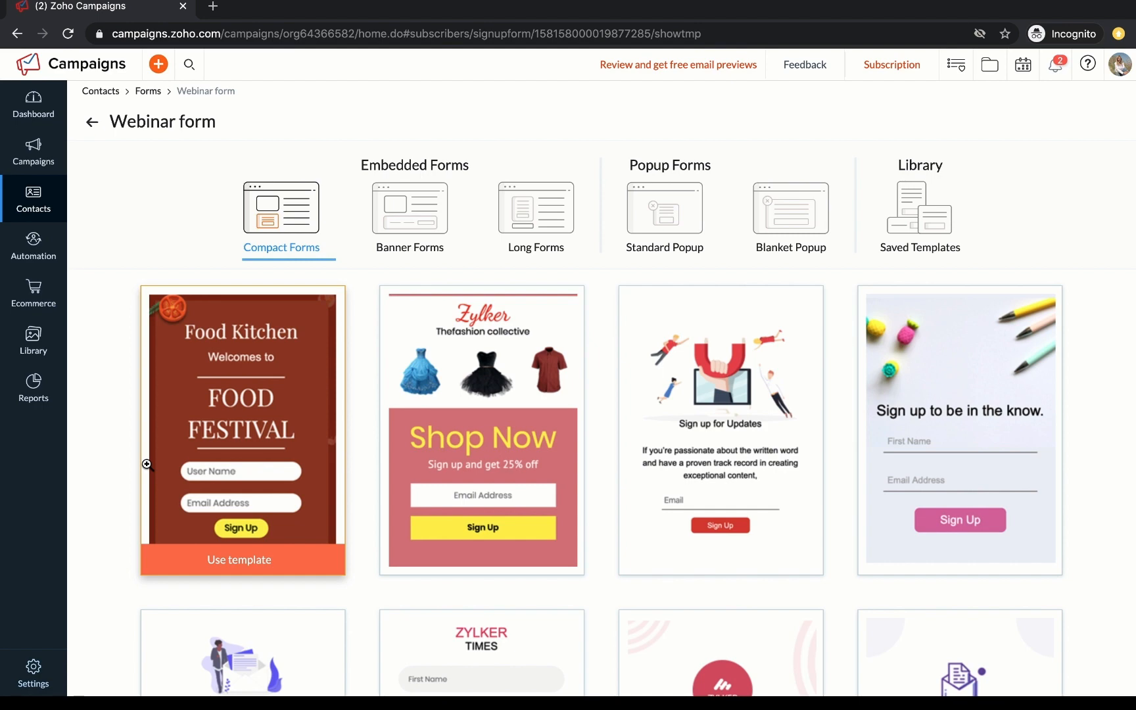
pyautogui.click(419, 230)
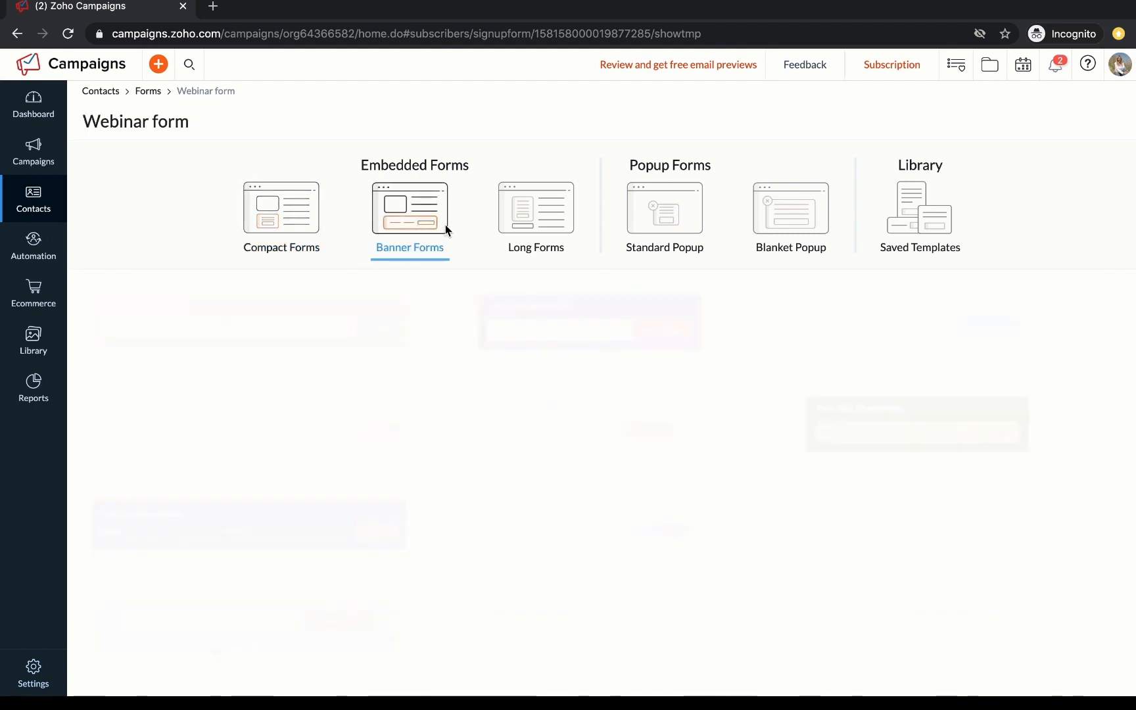
pyautogui.click(544, 226)
pyautogui.moveTo(497, 422)
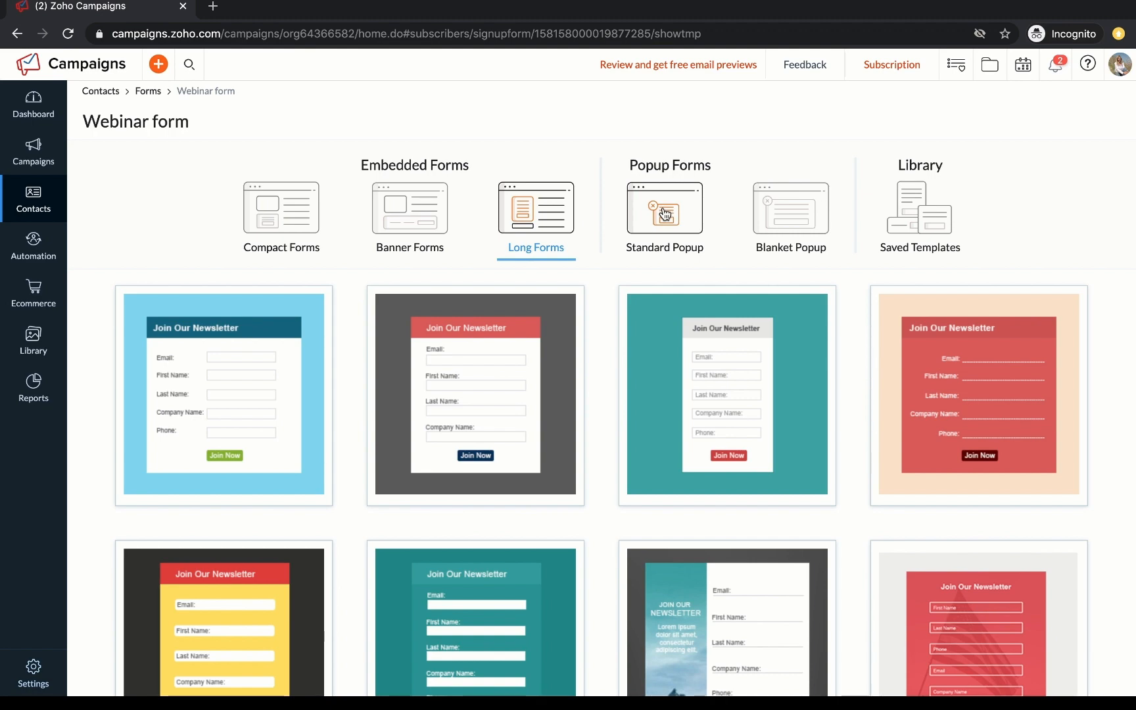
pyautogui.click(663, 217)
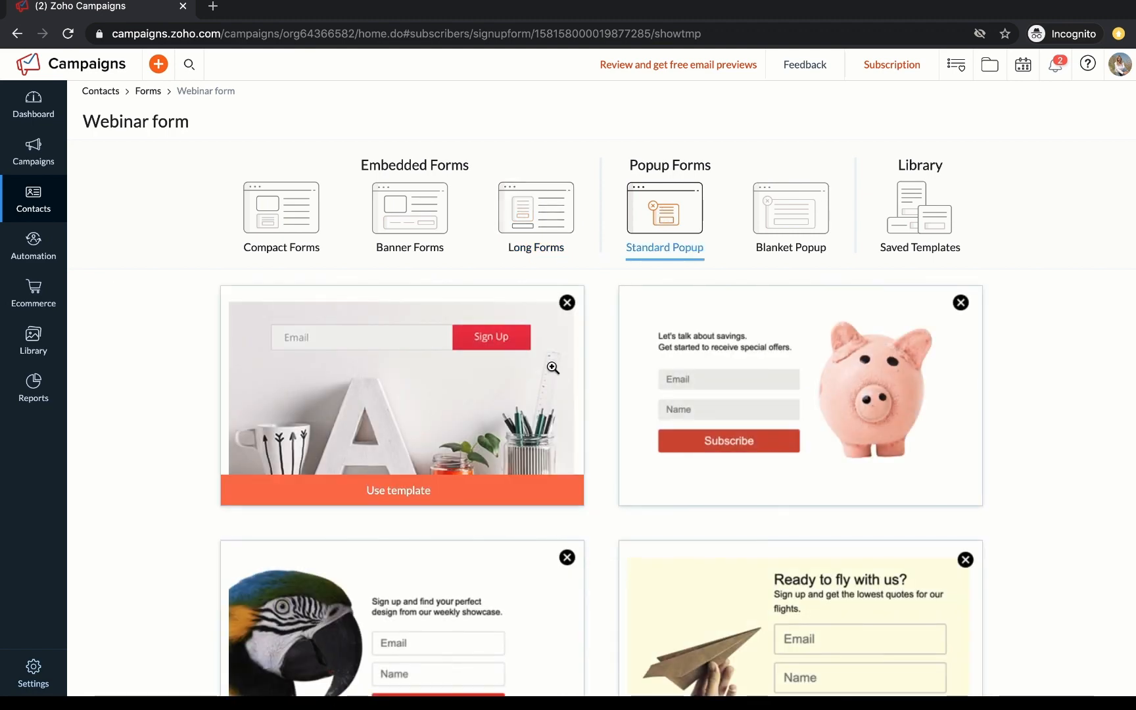
pyautogui.click(792, 212)
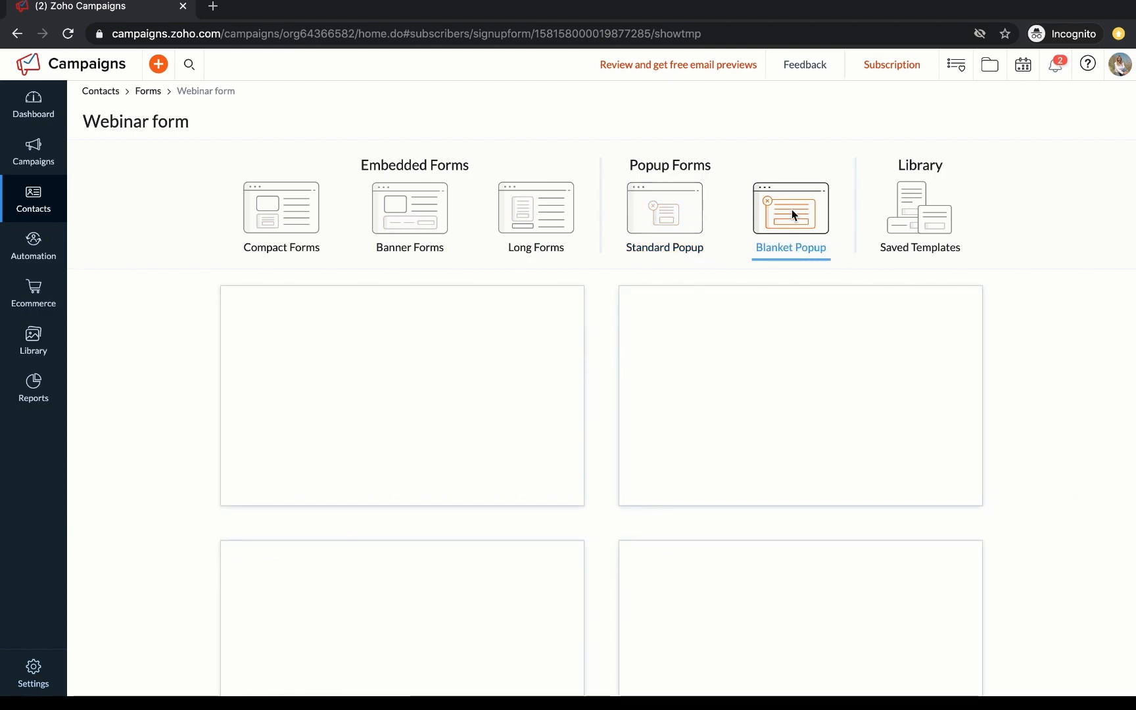
pyautogui.click(307, 218)
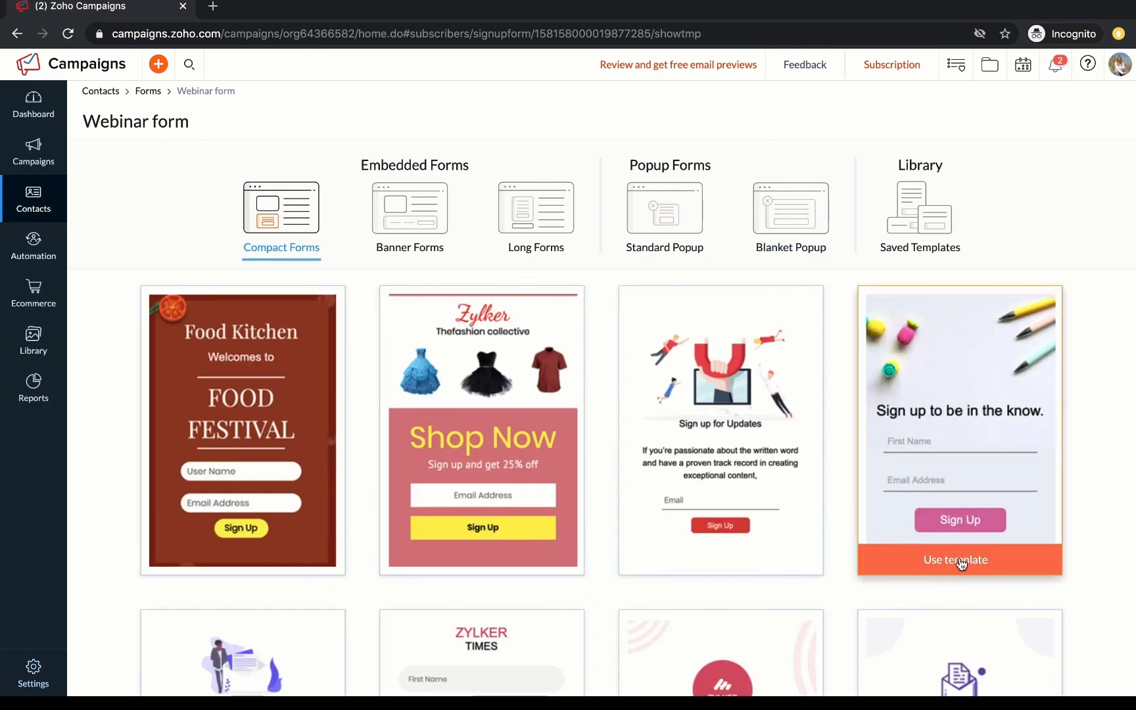
# - Apply the compact template "Sign up to be in the know." to the form, check its name field mapping, and save it
pyautogui.click(960, 561)
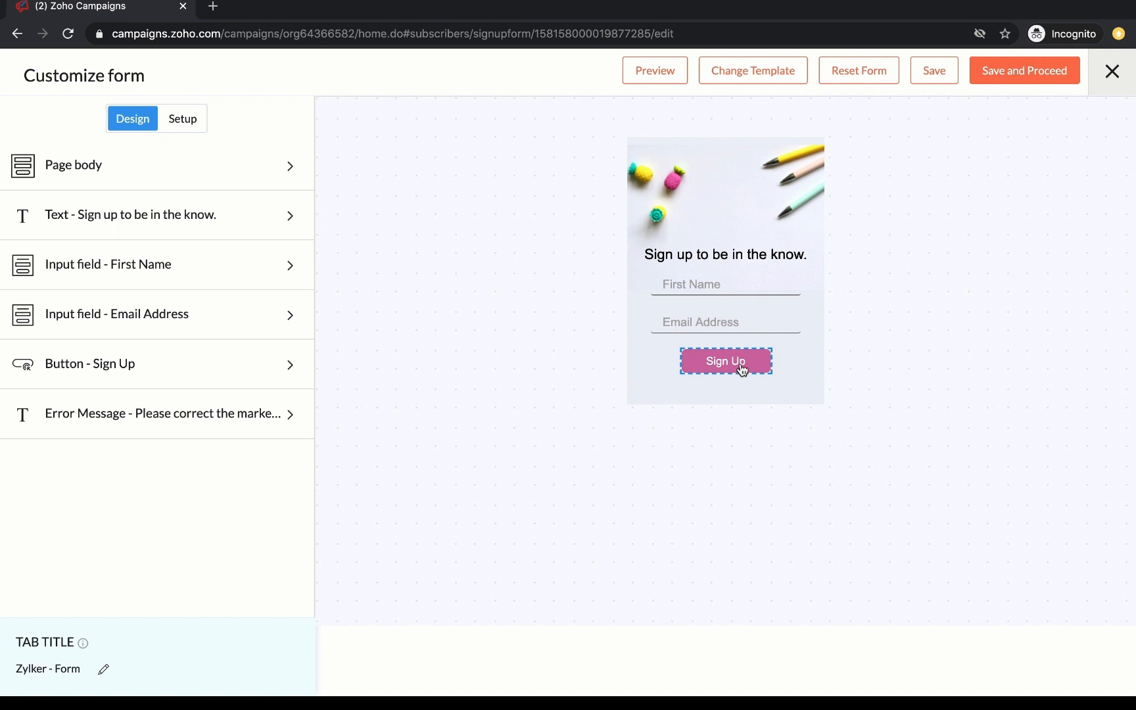
pyautogui.click(197, 124)
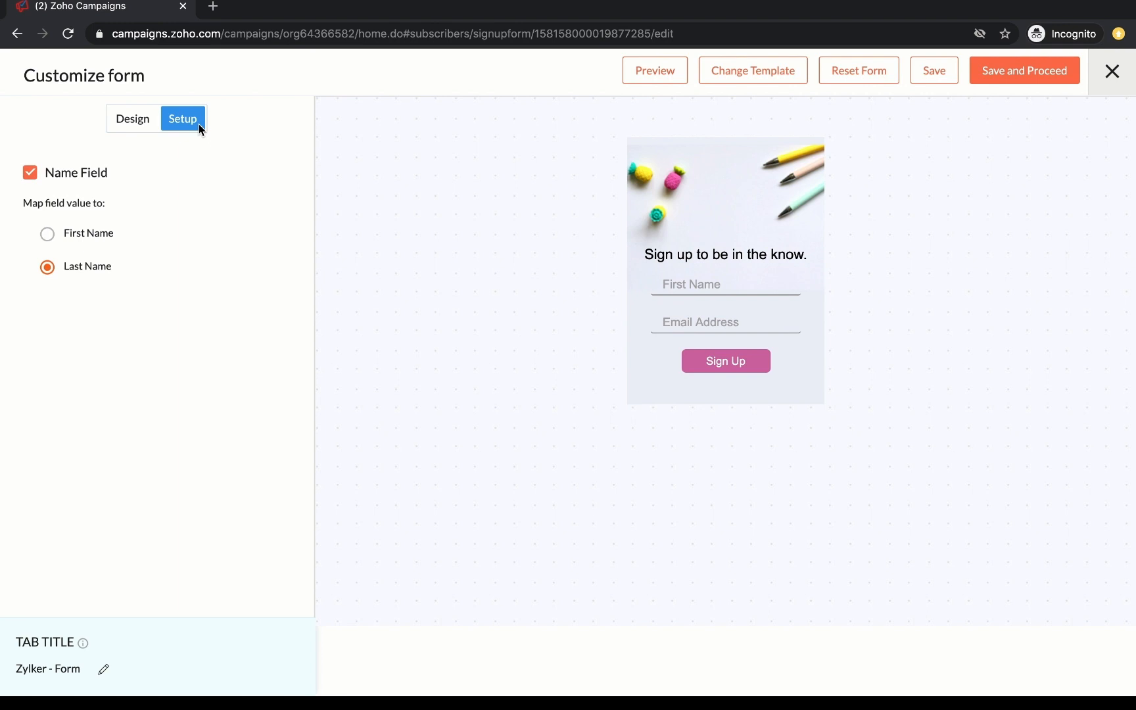
pyautogui.click(132, 122)
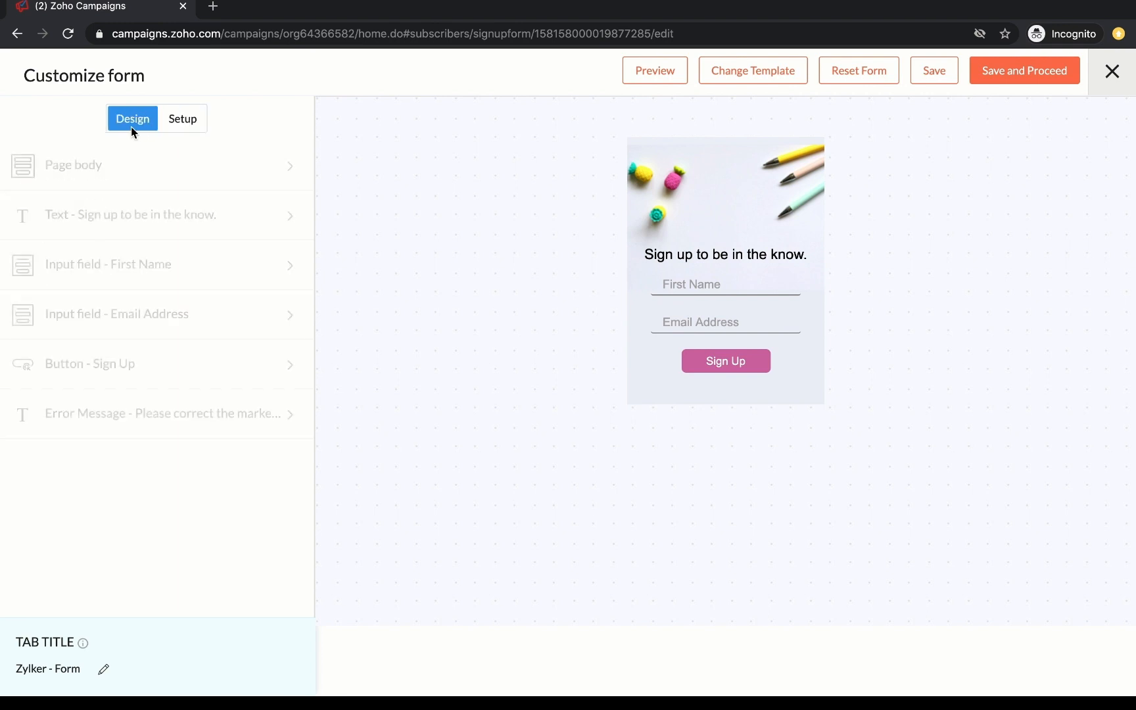
pyautogui.click(991, 77)
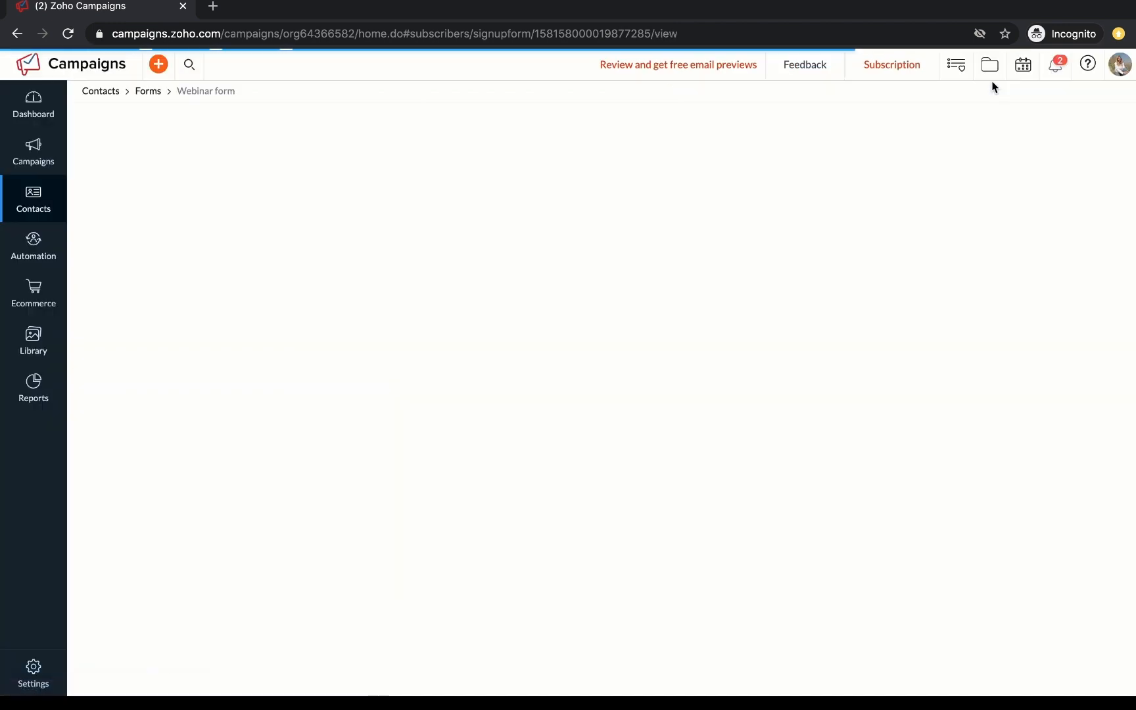
# - Associate the webinar signup form with the "Zylker webinars" mailing list
pyautogui.click(585, 331)
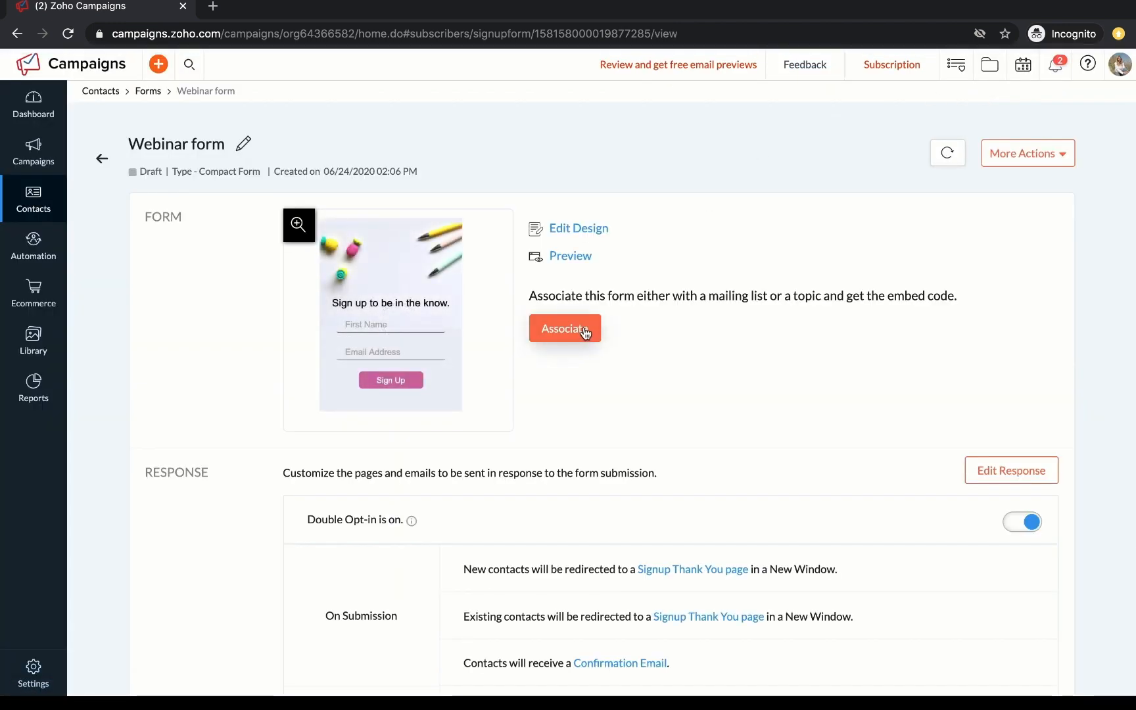
pyautogui.click(739, 233)
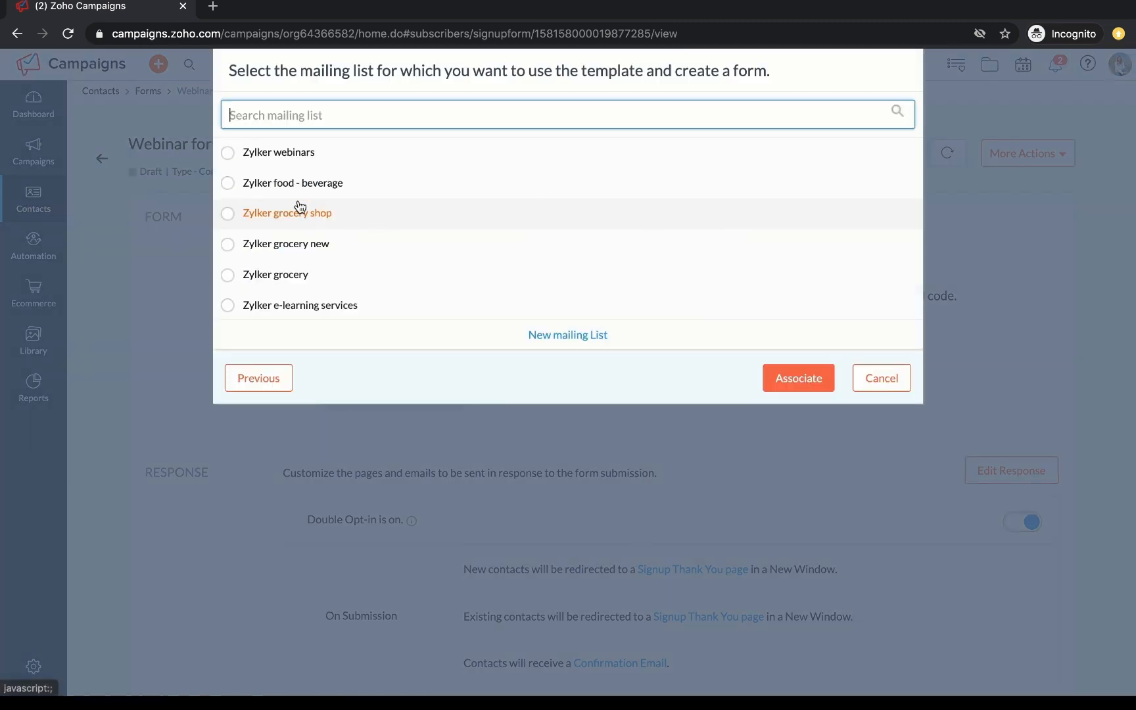
pyautogui.click(232, 156)
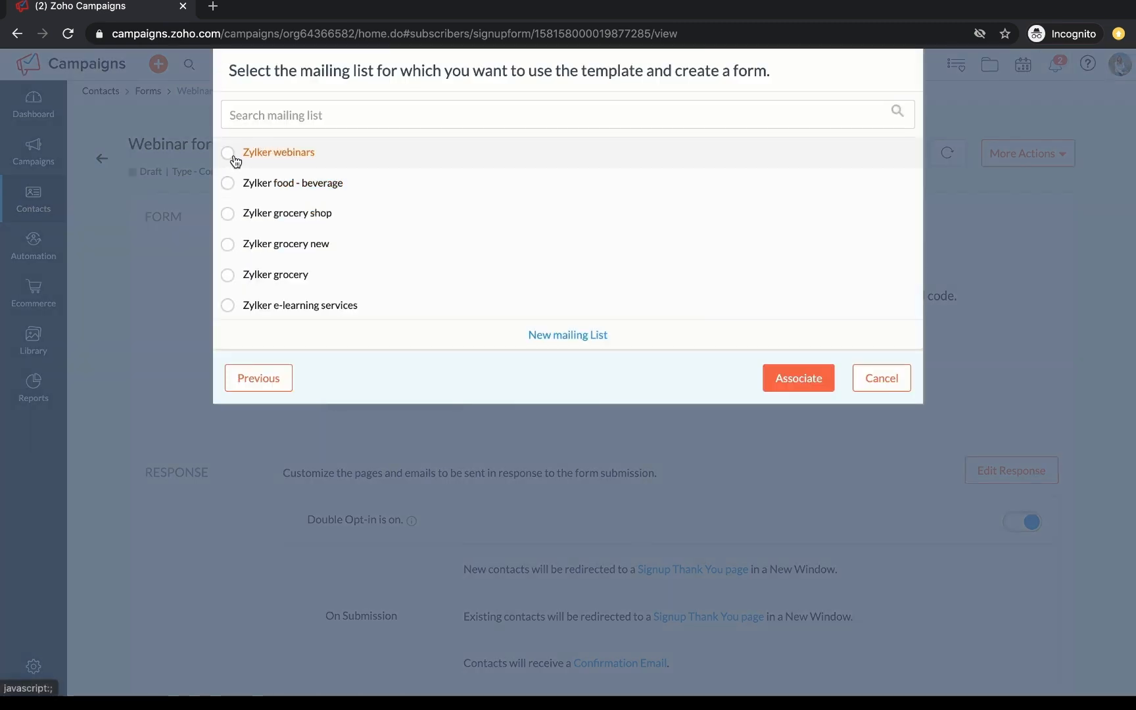
pyautogui.click(812, 386)
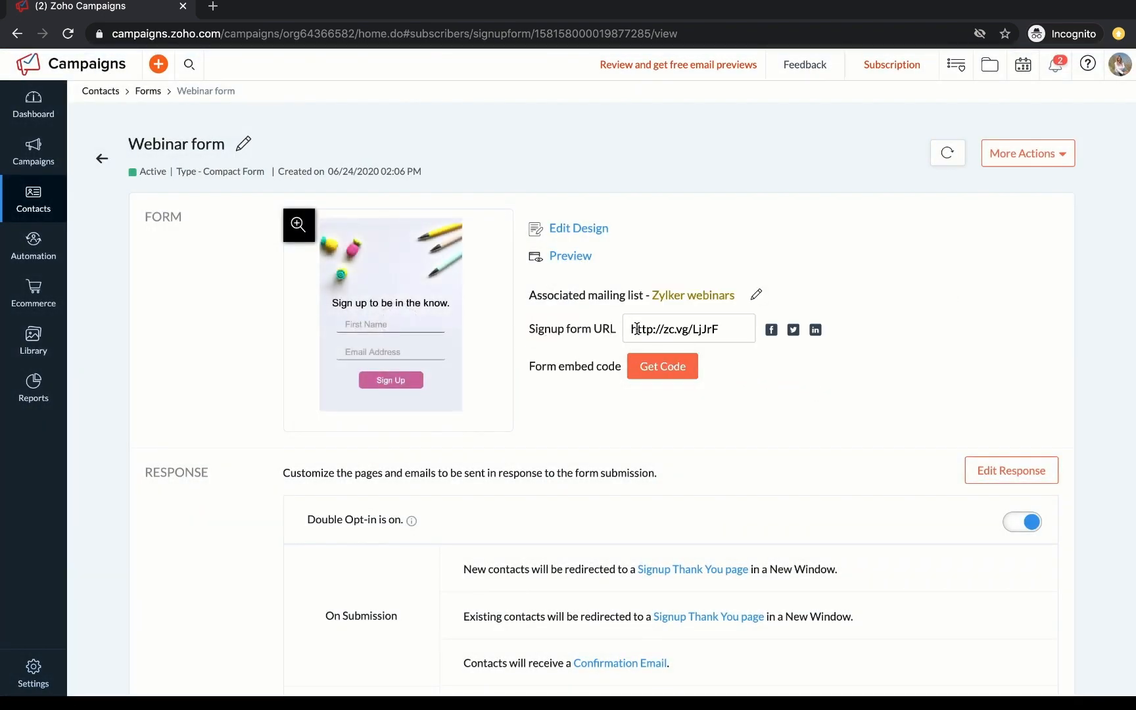
# - Examine the form's signup URL and its website code, short URL, QR code and button embed options
pyautogui.moveTo(630, 327); pyautogui.dragTo(712, 329)
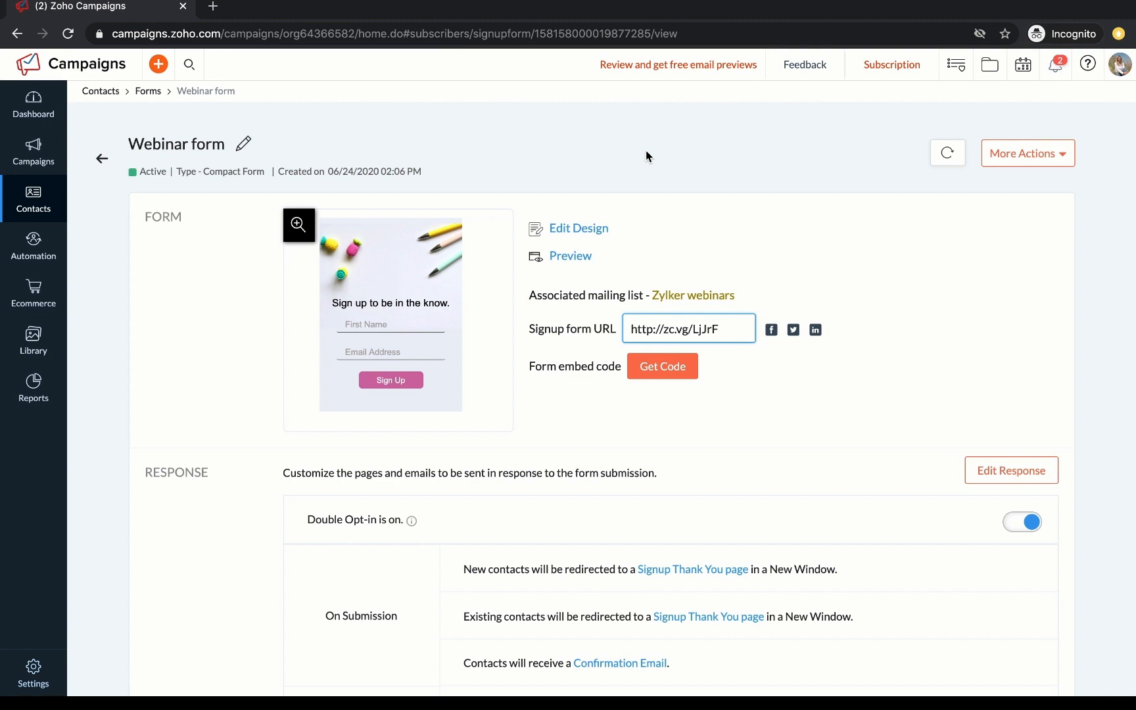
pyautogui.click(670, 379)
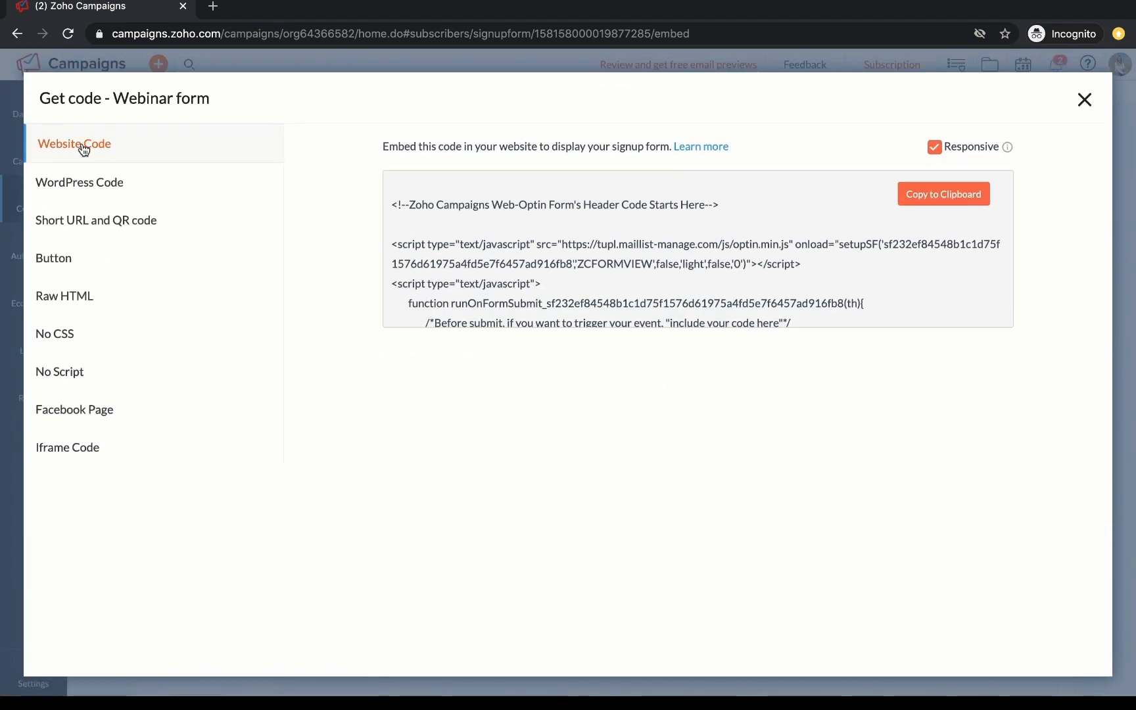
pyautogui.click(132, 220)
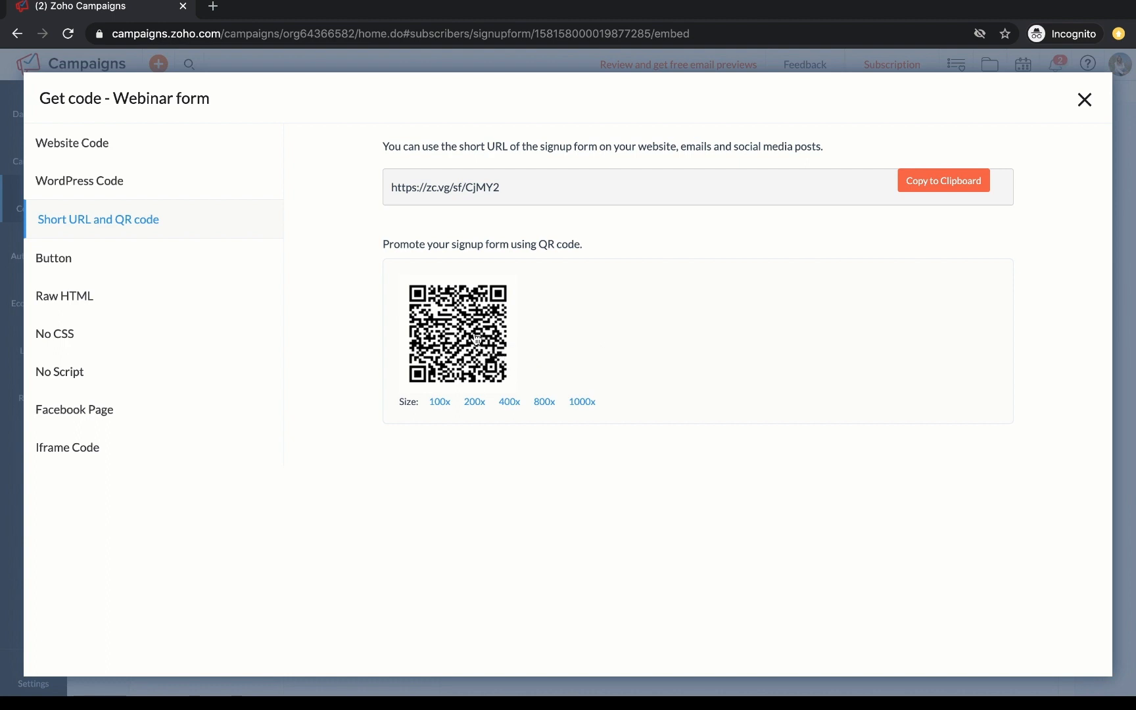
pyautogui.click(89, 259)
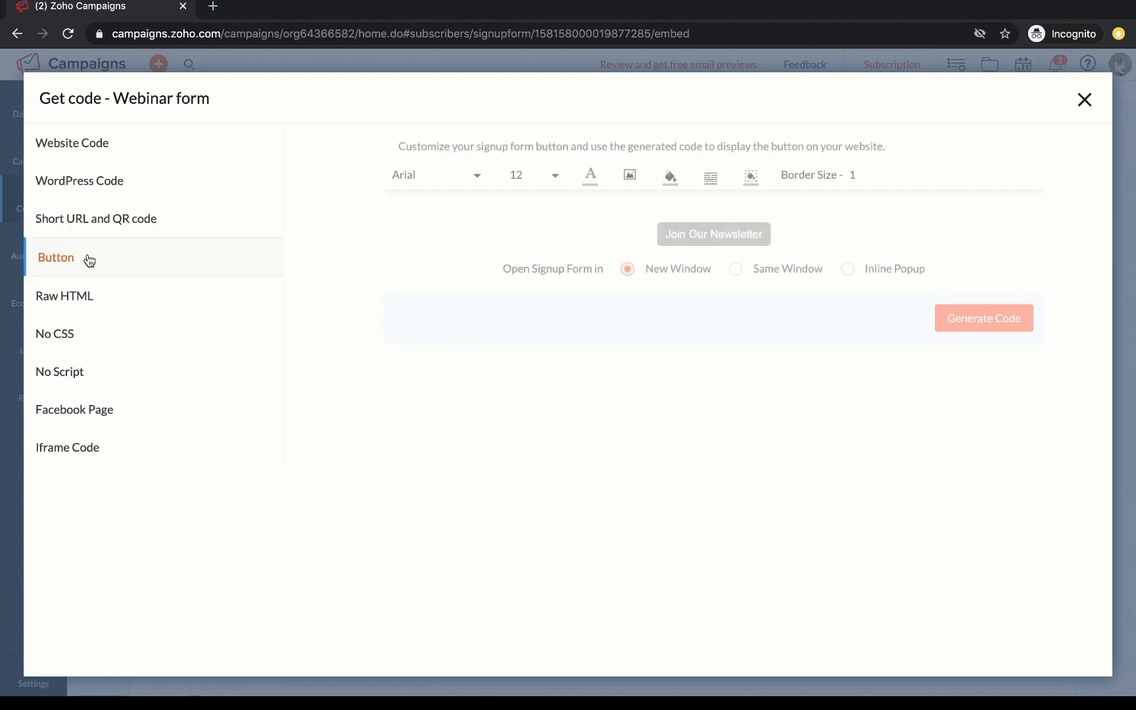
pyautogui.click(691, 234)
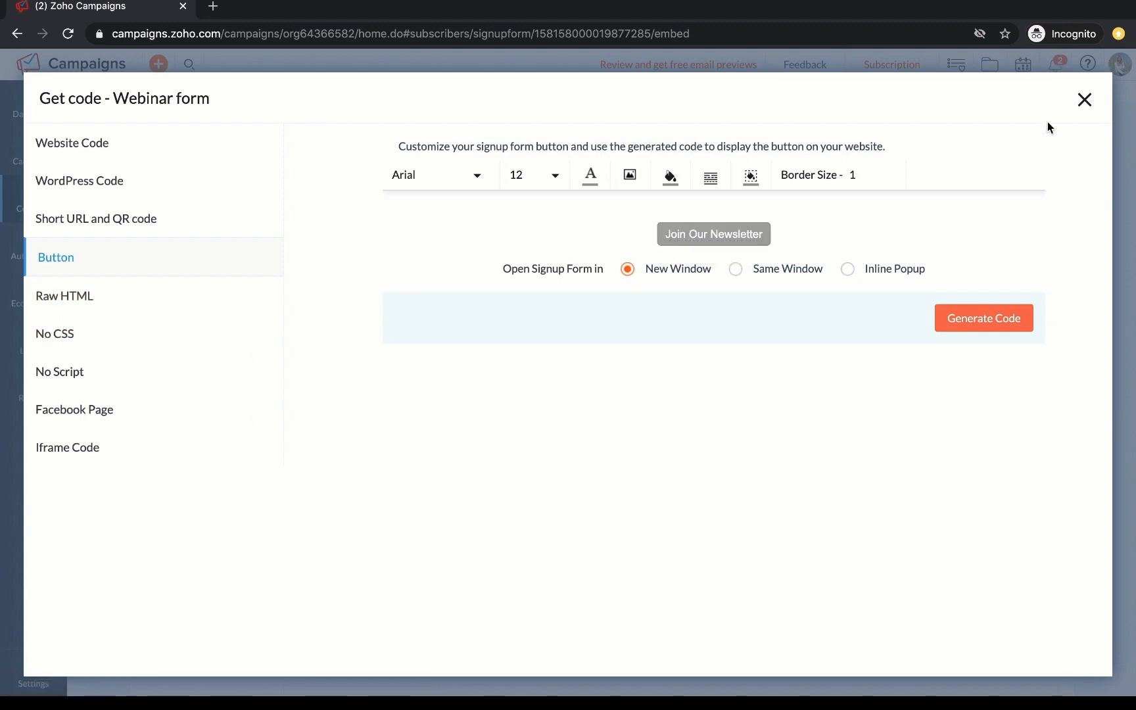
pyautogui.click(1085, 99)
# - Review the webinar form's response settings for double opt-in, submission, confirmation and resubscription
pyautogui.scroll(-3, 686, 600)
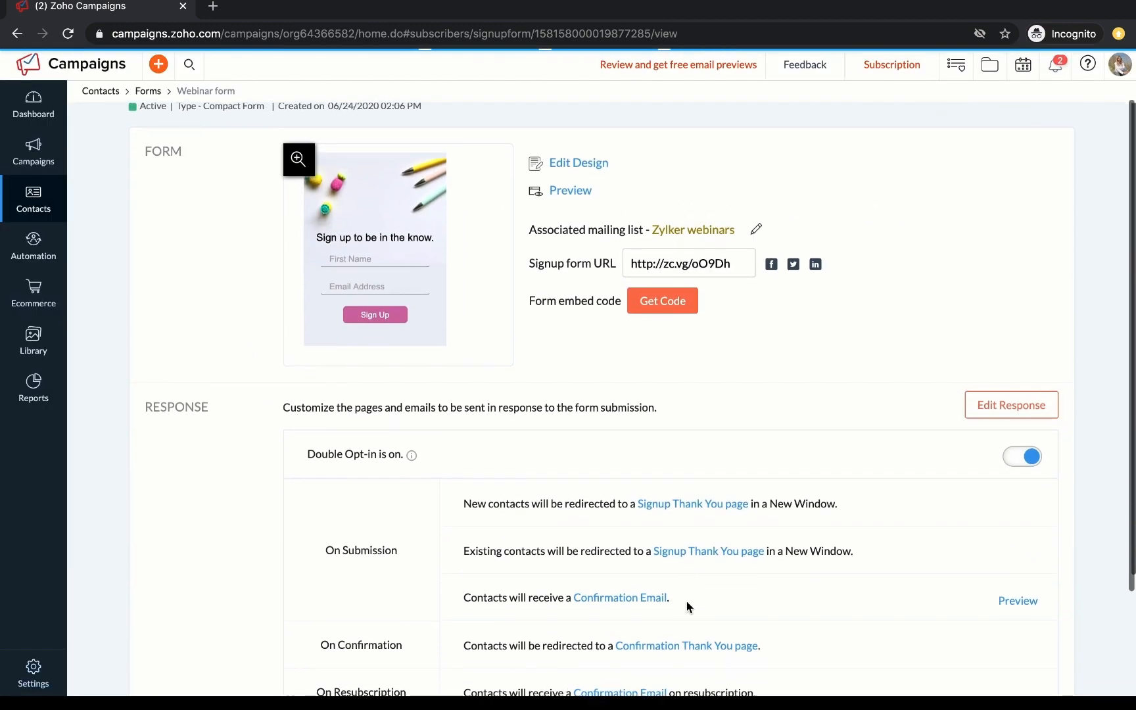
pyautogui.scroll(3, 686, 600)
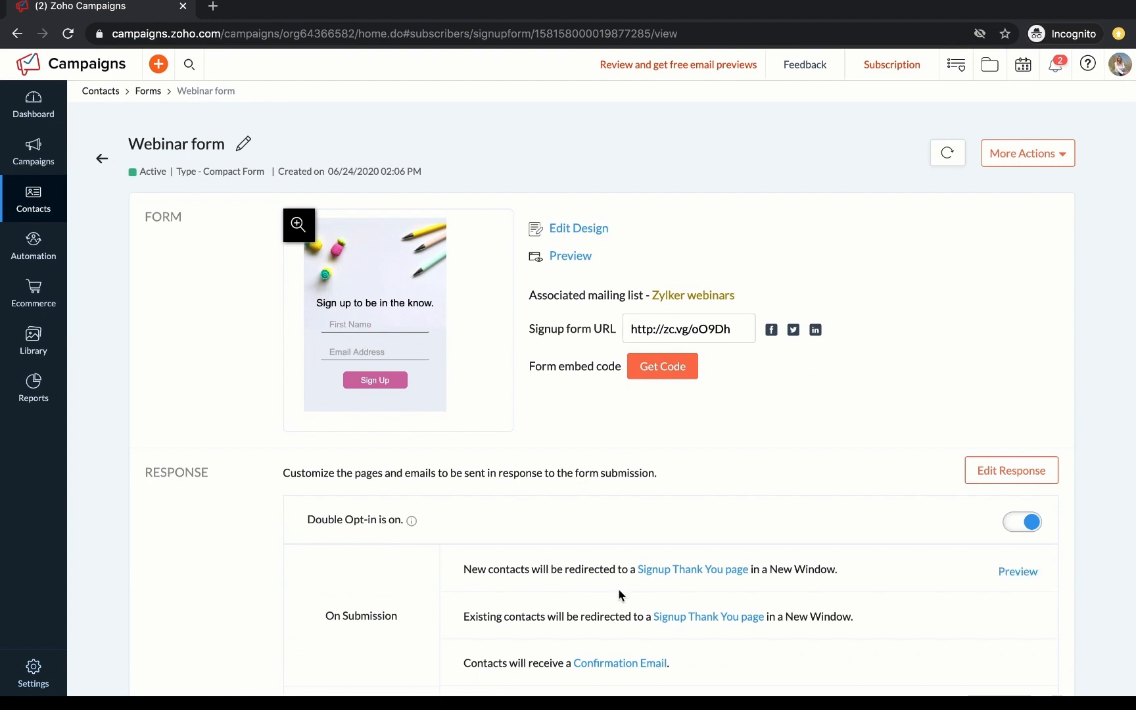
pyautogui.scroll(-3, 619, 594)
pyautogui.scroll(-2, 619, 594)
pyautogui.scroll(5, 621, 591)
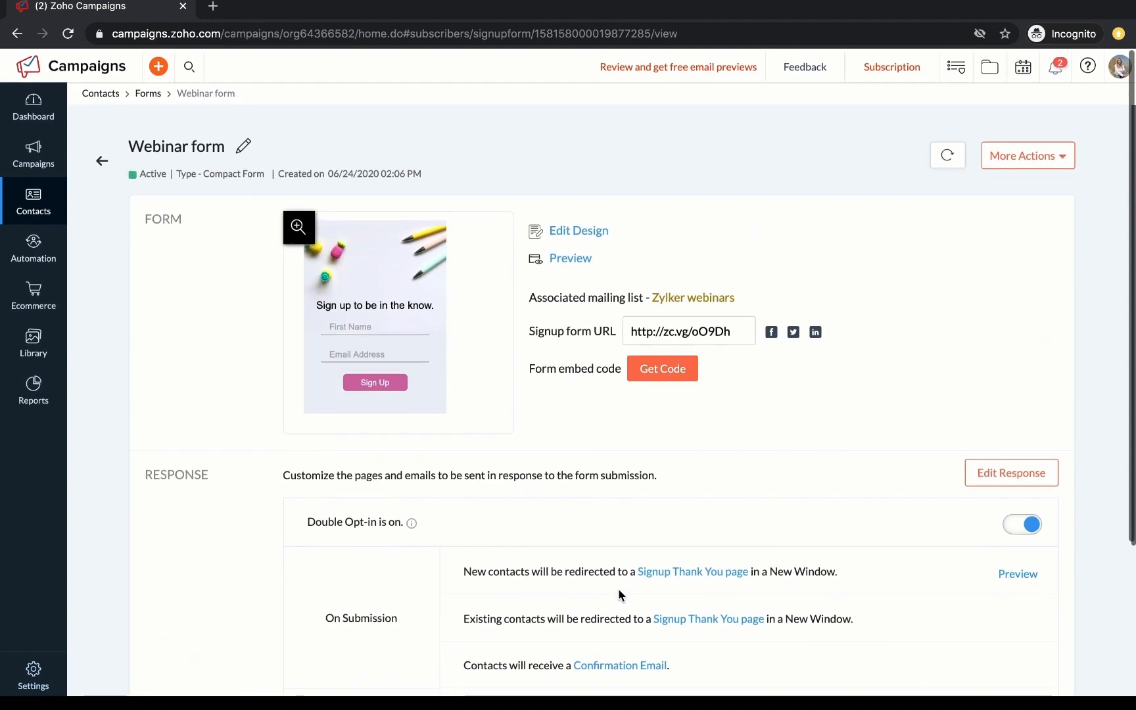
# - Return to the signup forms list, create another form and name it "Workshops"
pyautogui.click(103, 160)
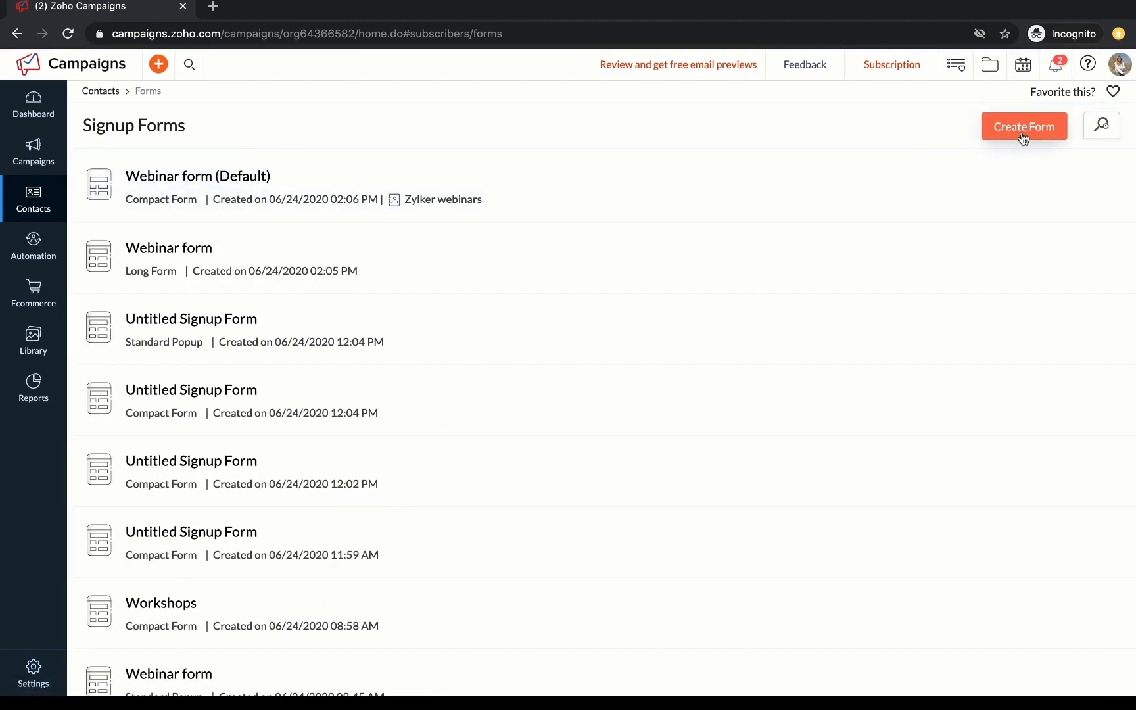
pyautogui.click(1022, 135)
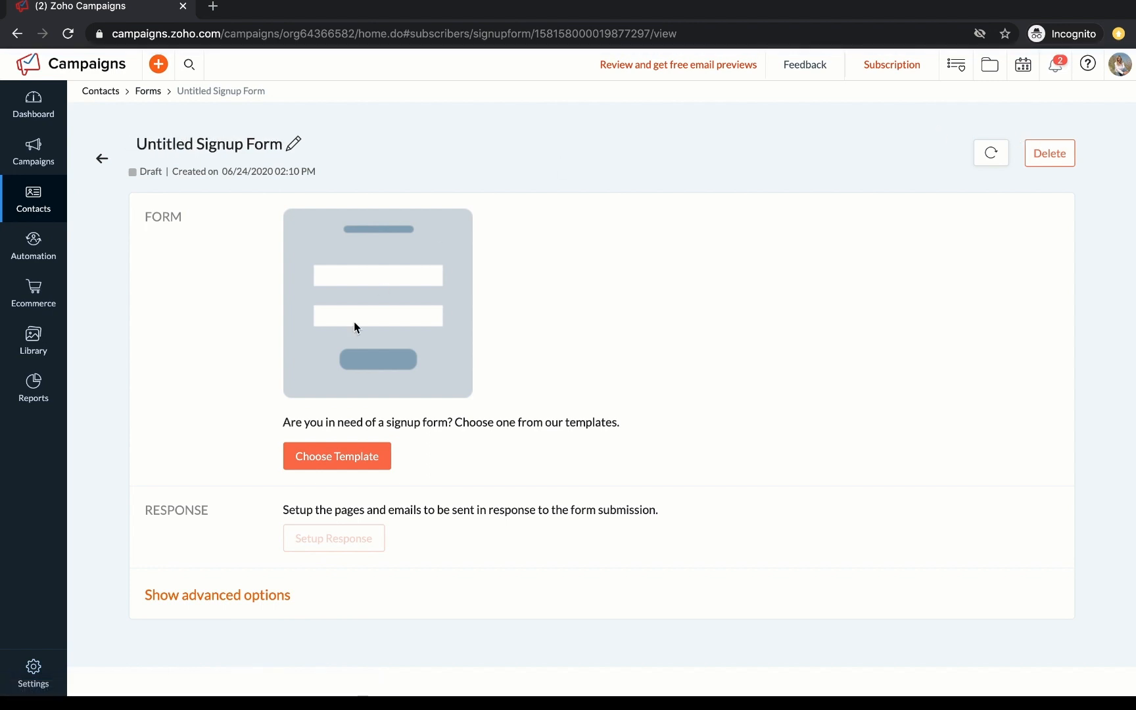
pyautogui.click(293, 144)
pyautogui.write('Wo')
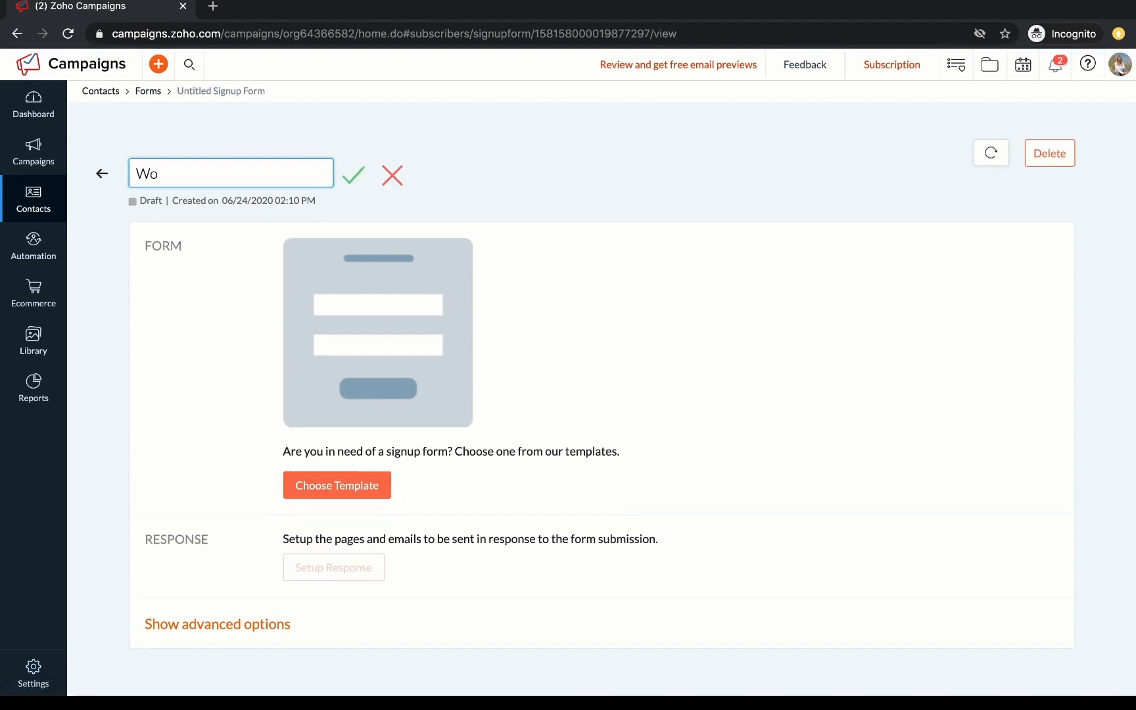
pyautogui.write('rkshops')
pyautogui.click(355, 175)
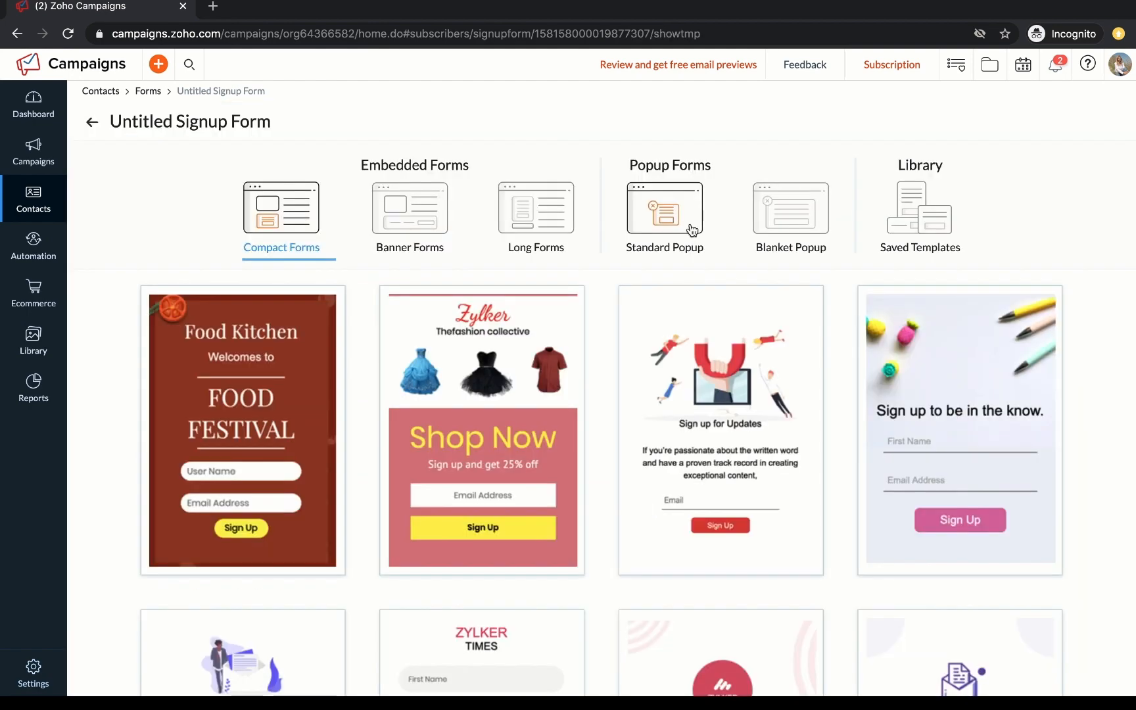
# - Browse the standard popup templates and use the one with the large letter A and potted pencils
pyautogui.click(690, 227)
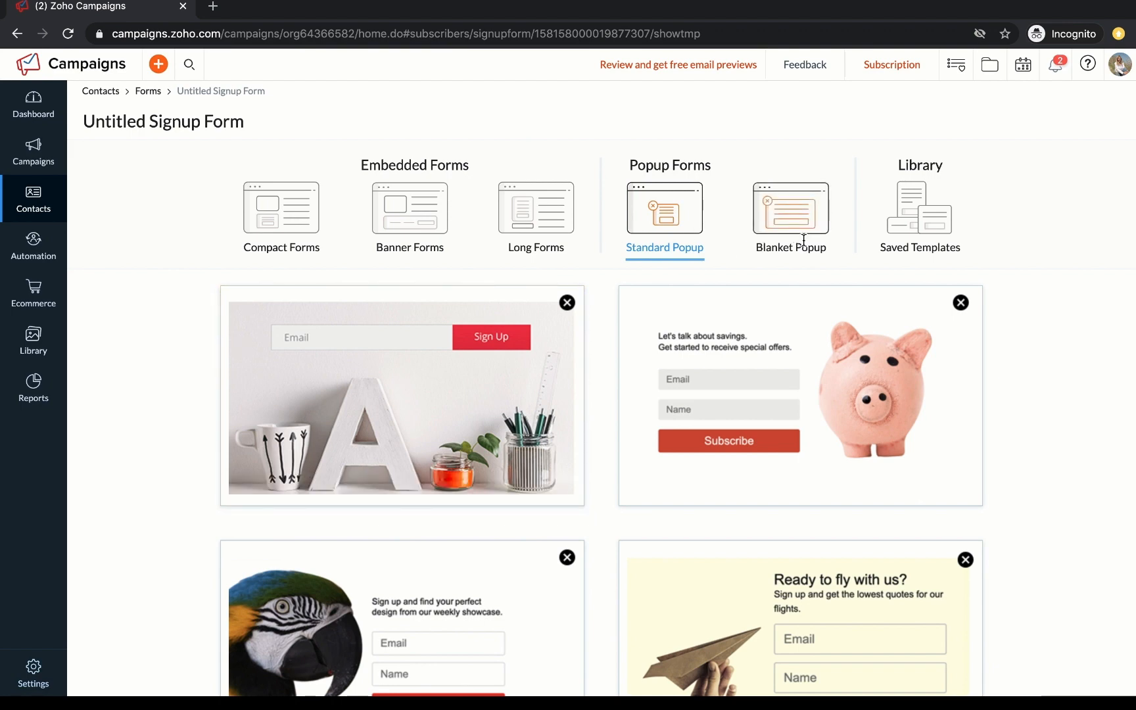
pyautogui.scroll(-2, 317, 504)
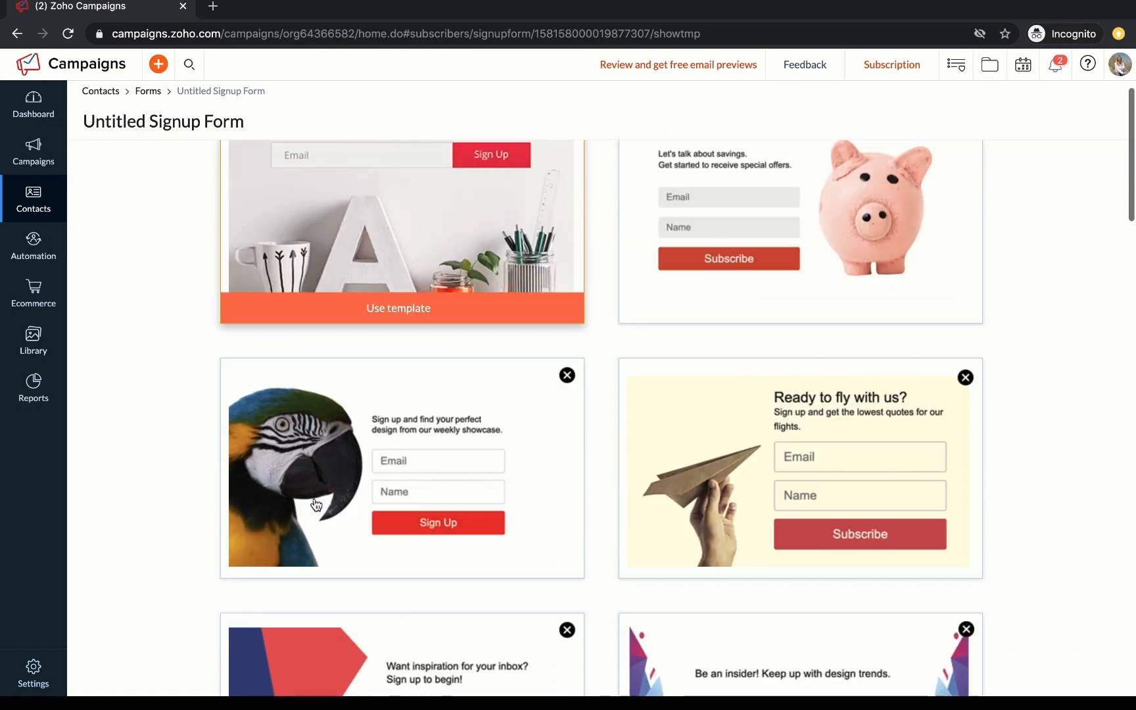
pyautogui.scroll(3, 317, 504)
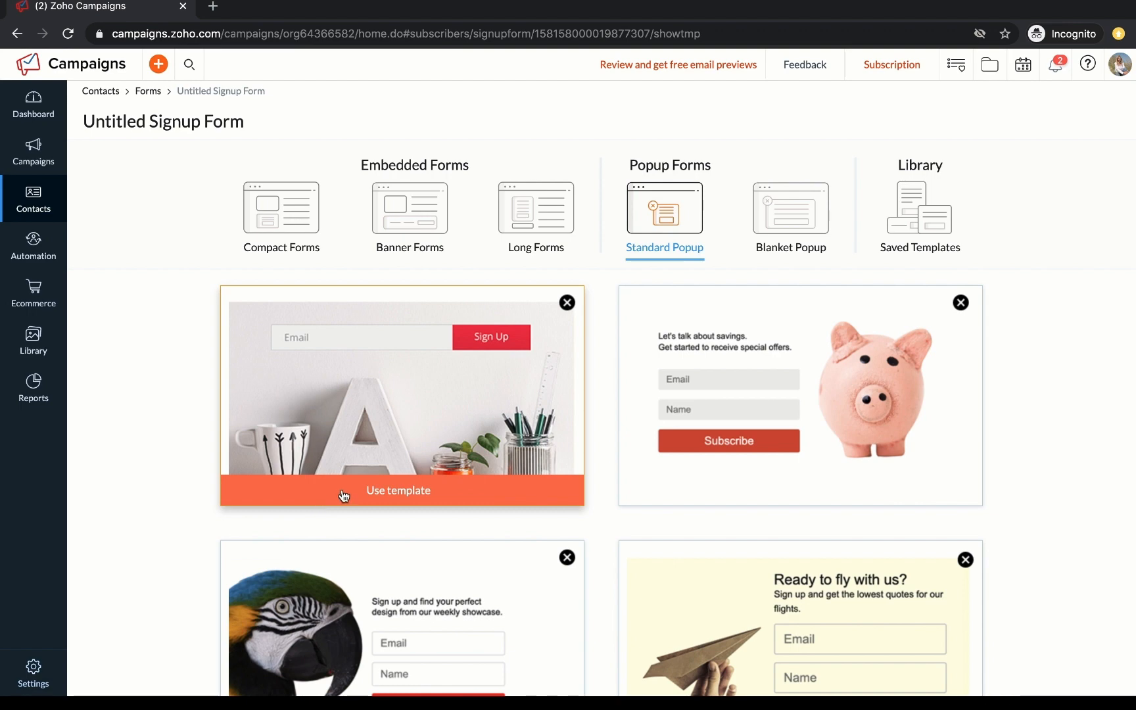
pyautogui.click(343, 495)
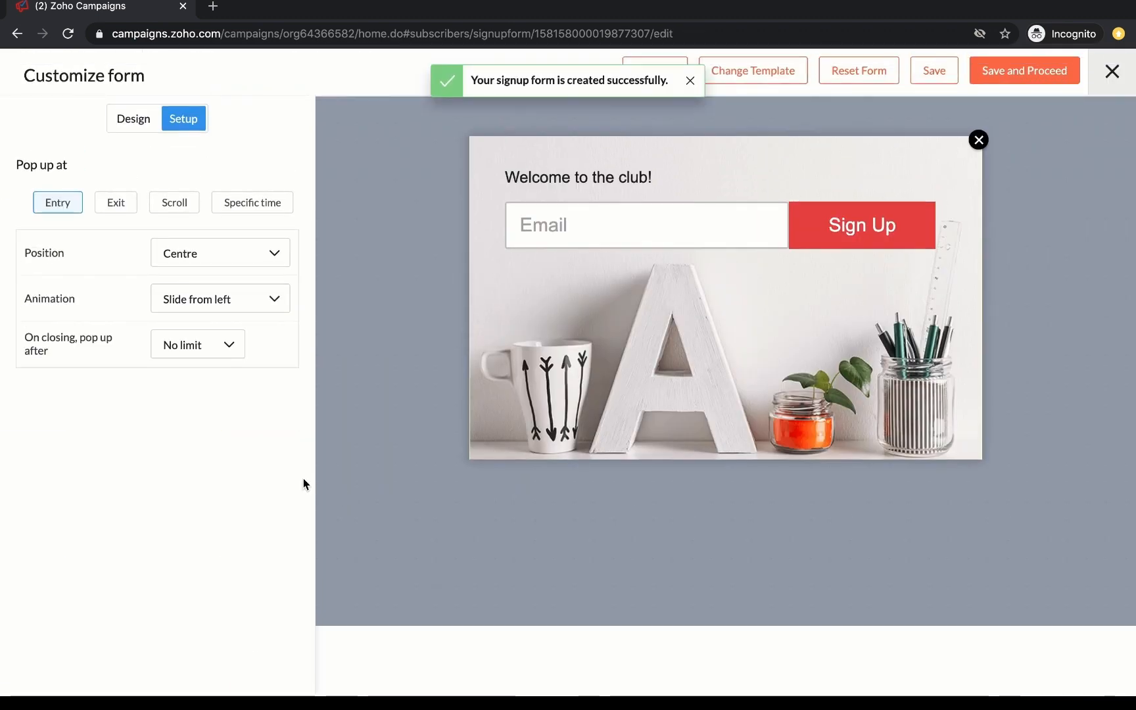
# - Look over the popup form's design elements and its form body settings for background, border and size
pyautogui.click(132, 121)
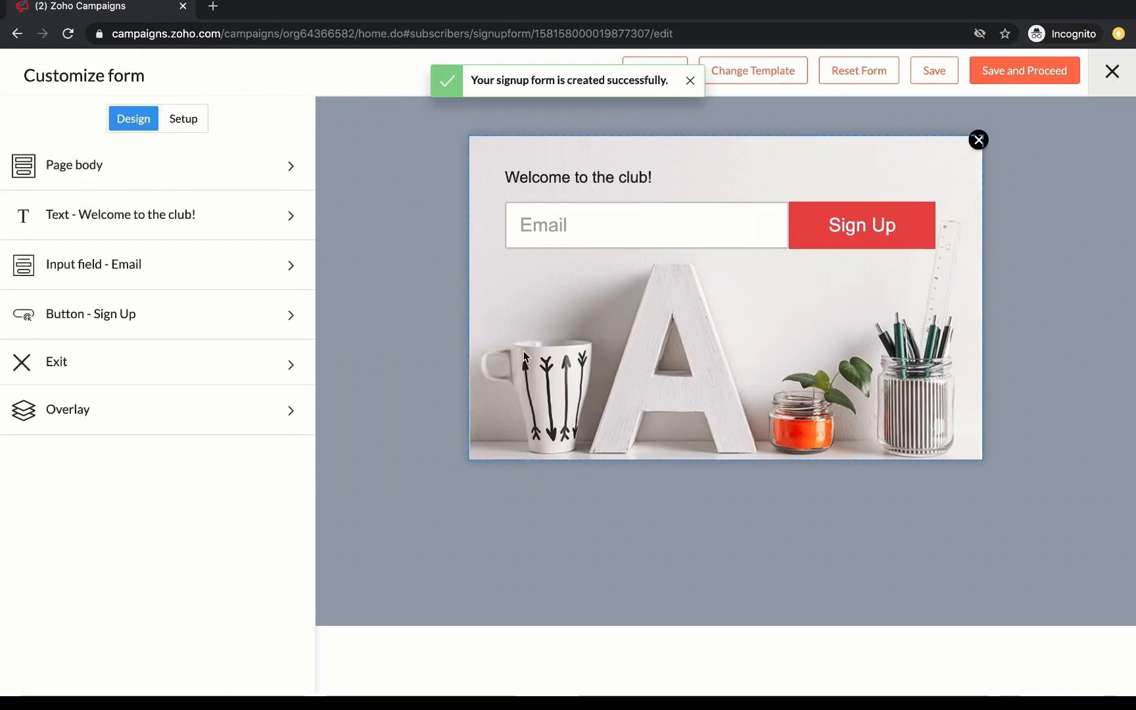
pyautogui.click(524, 355)
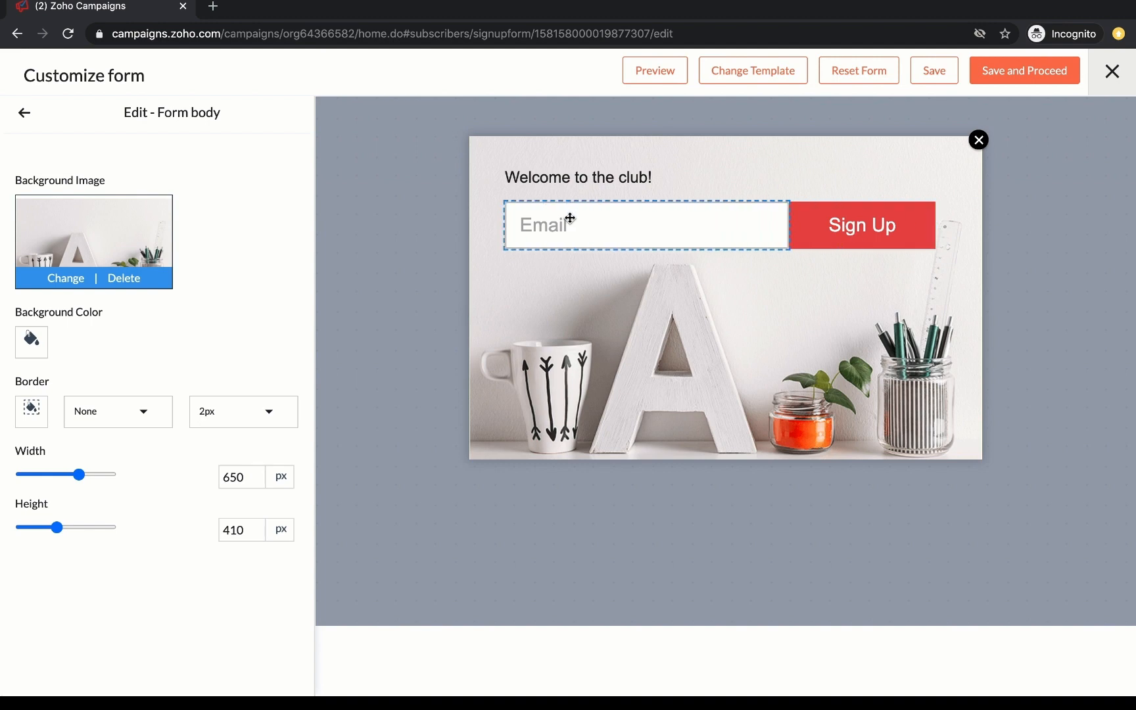
pyautogui.click(23, 112)
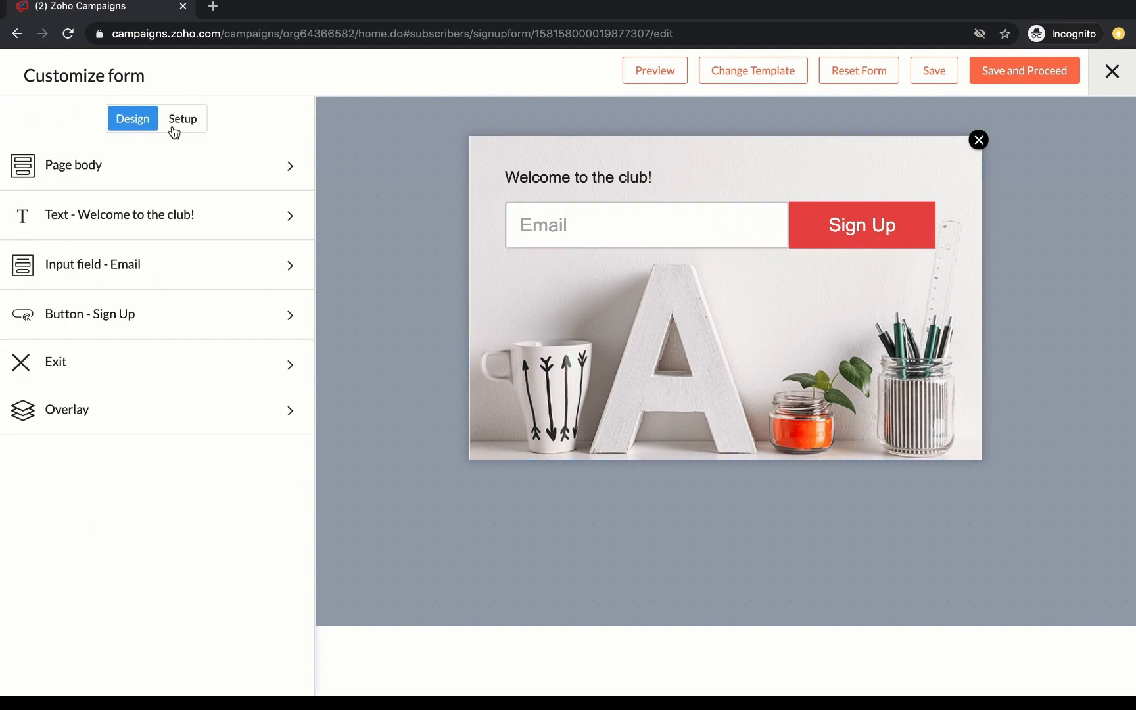
# - Add Specific time as a display trigger in the popup form's setup, alongside Entry
pyautogui.click(174, 130)
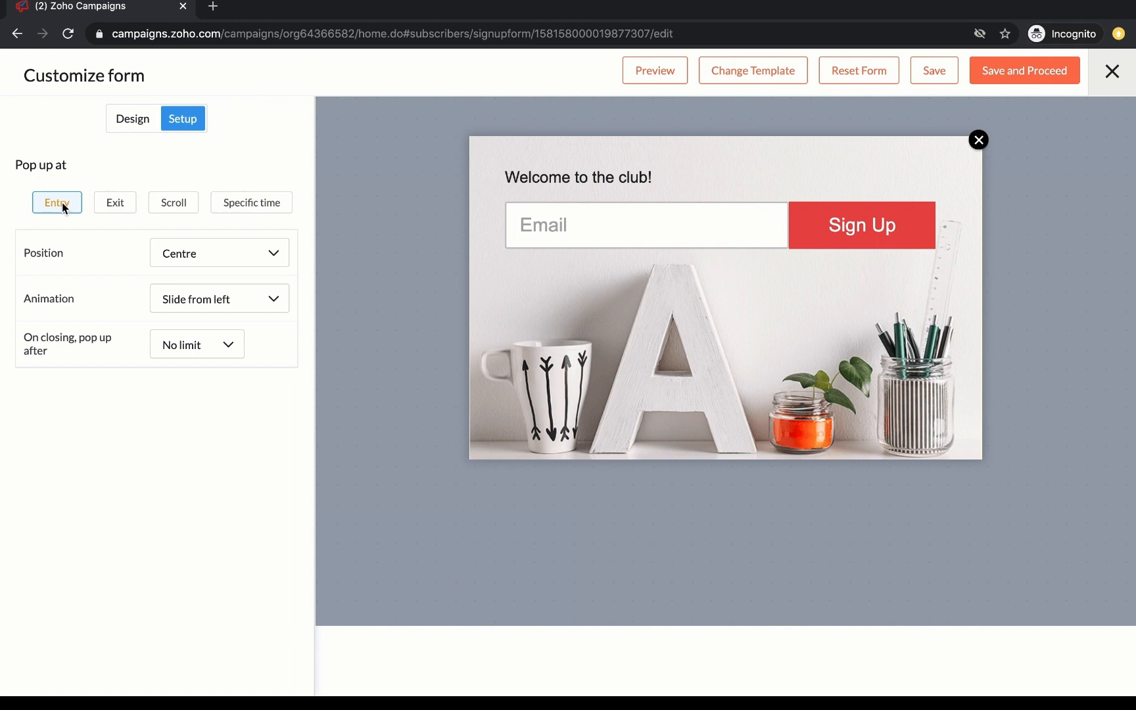
pyautogui.click(250, 205)
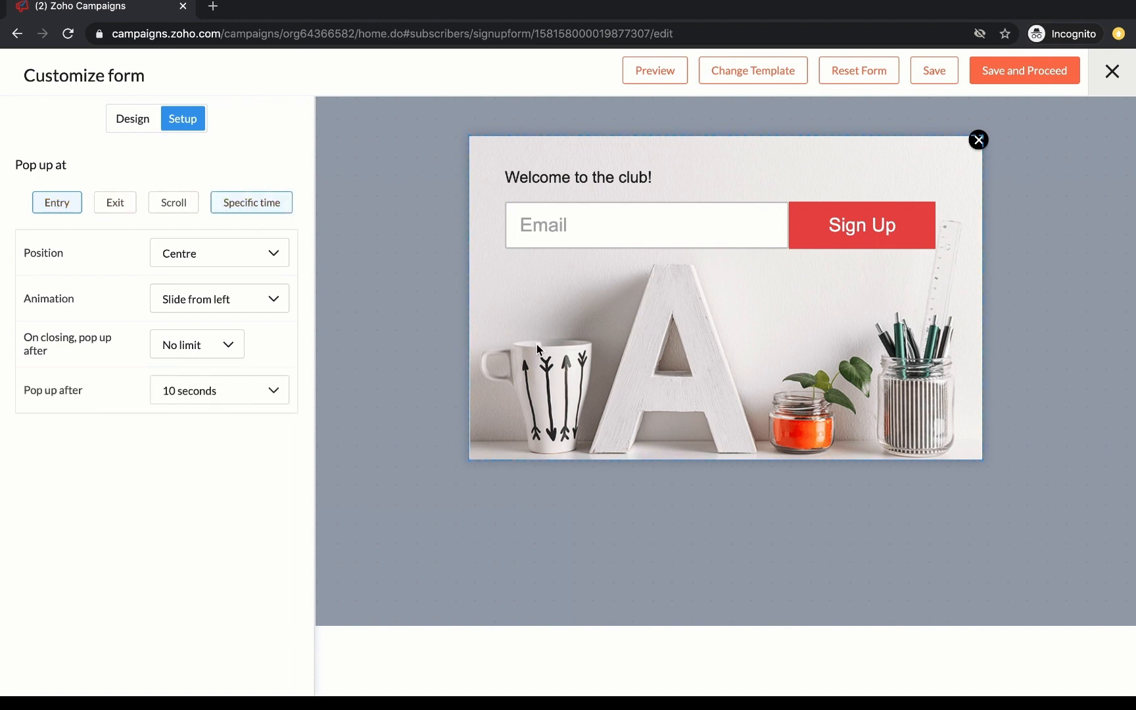
# - Examine the available position and animation options for the popup, leaving both settings as they are
pyautogui.click(223, 258)
pyautogui.scroll(-2, 191, 325)
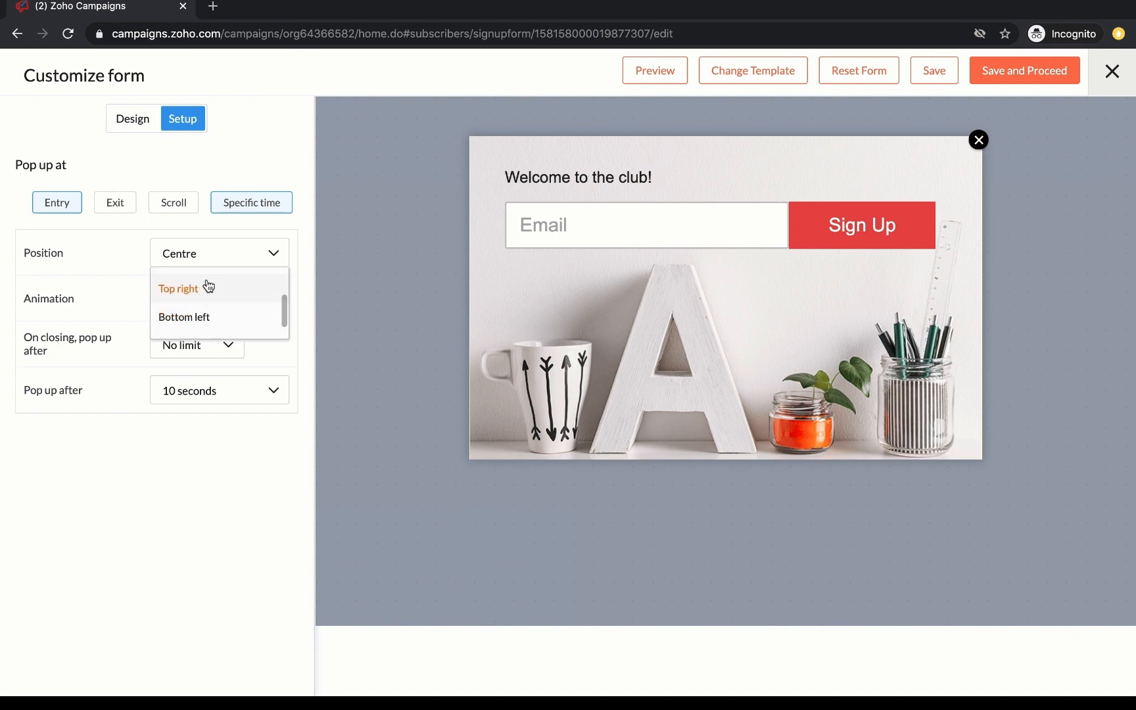
pyautogui.click(229, 258)
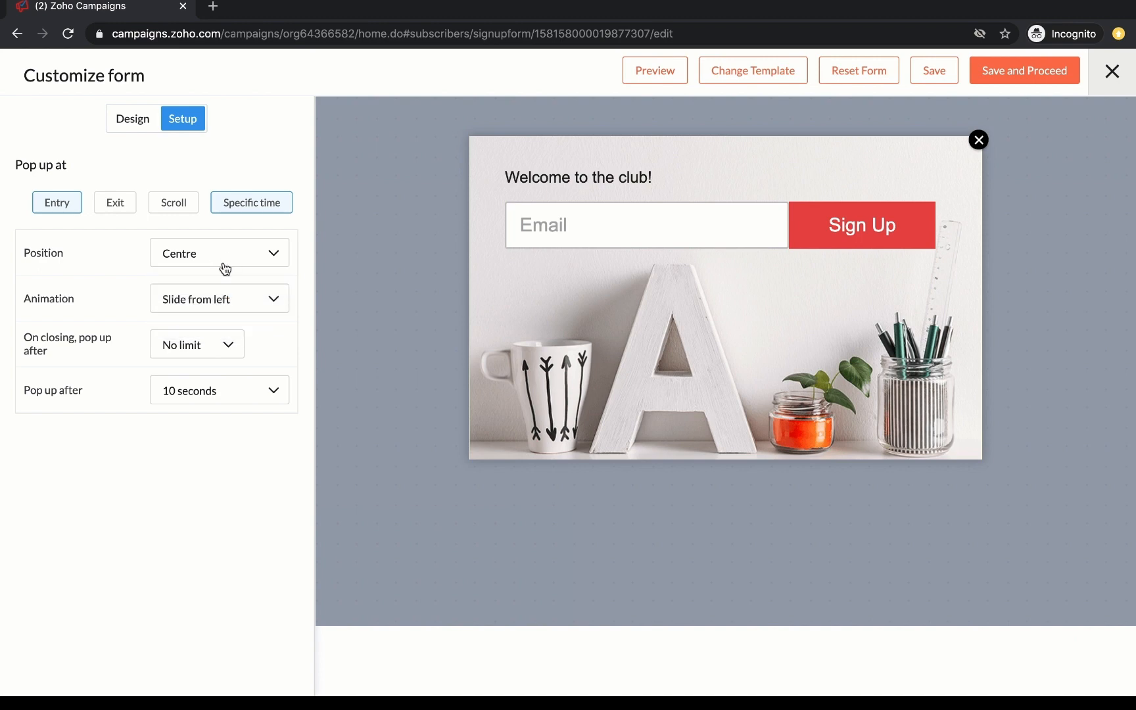
pyautogui.click(227, 307)
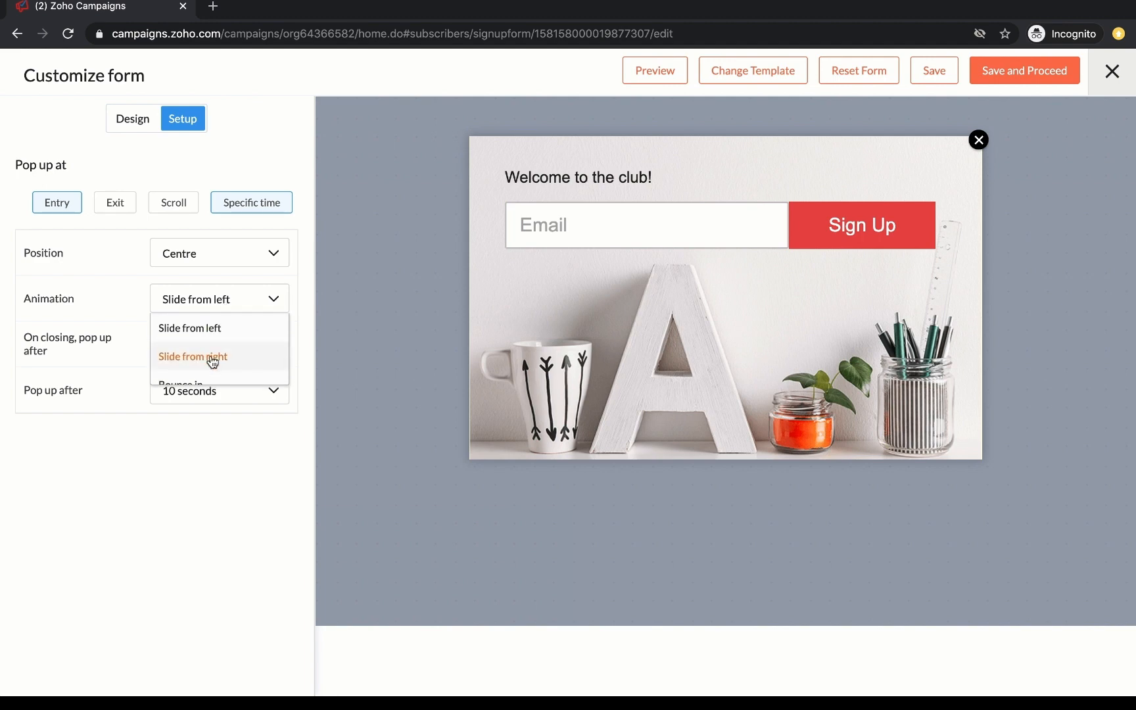
pyautogui.scroll(-1, 212, 360)
pyautogui.scroll(-1, 212, 360)
pyautogui.scroll(-1, 212, 361)
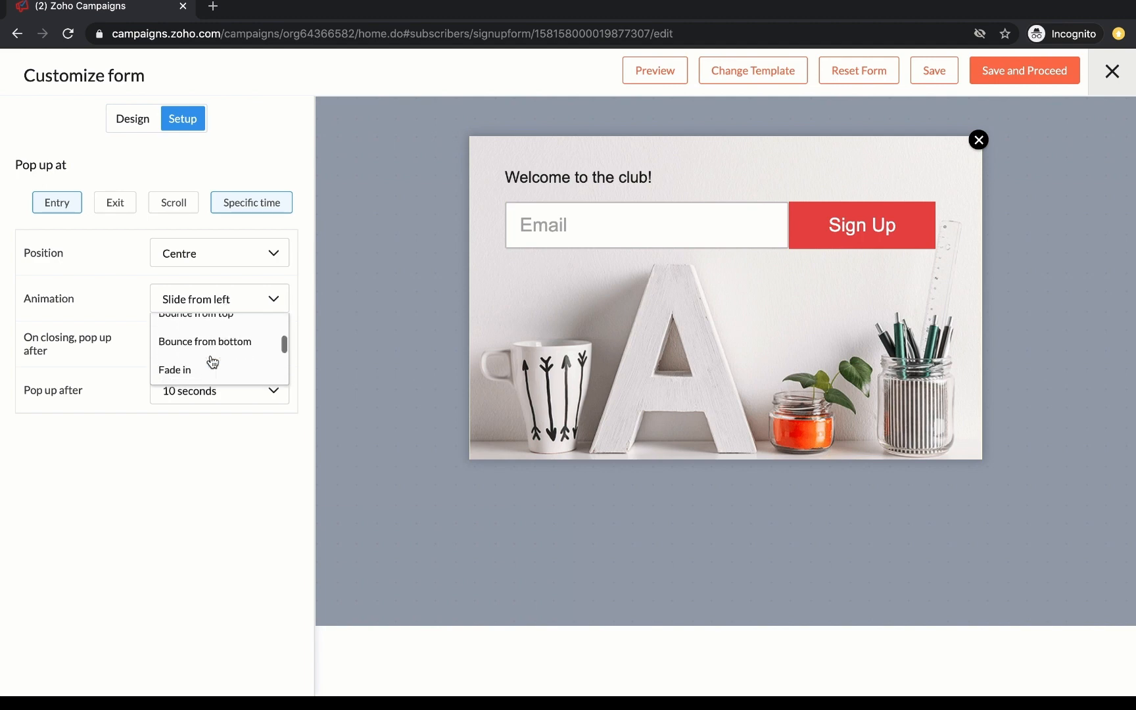
pyautogui.scroll(3, 216, 328)
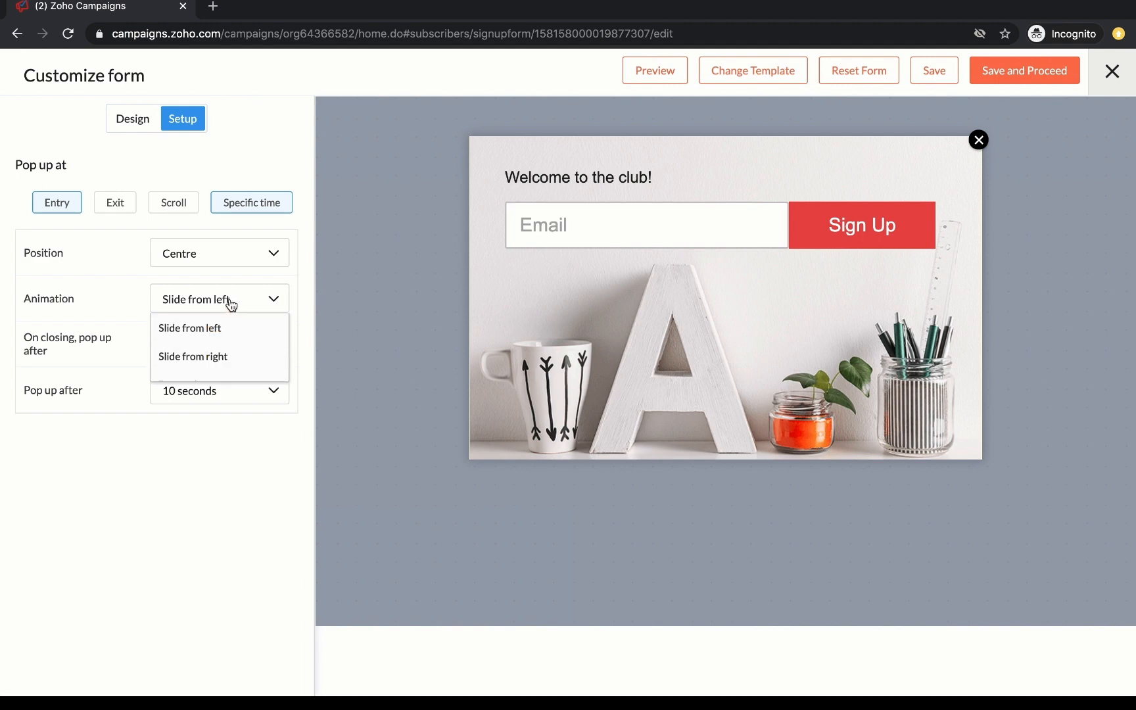
pyautogui.click(230, 303)
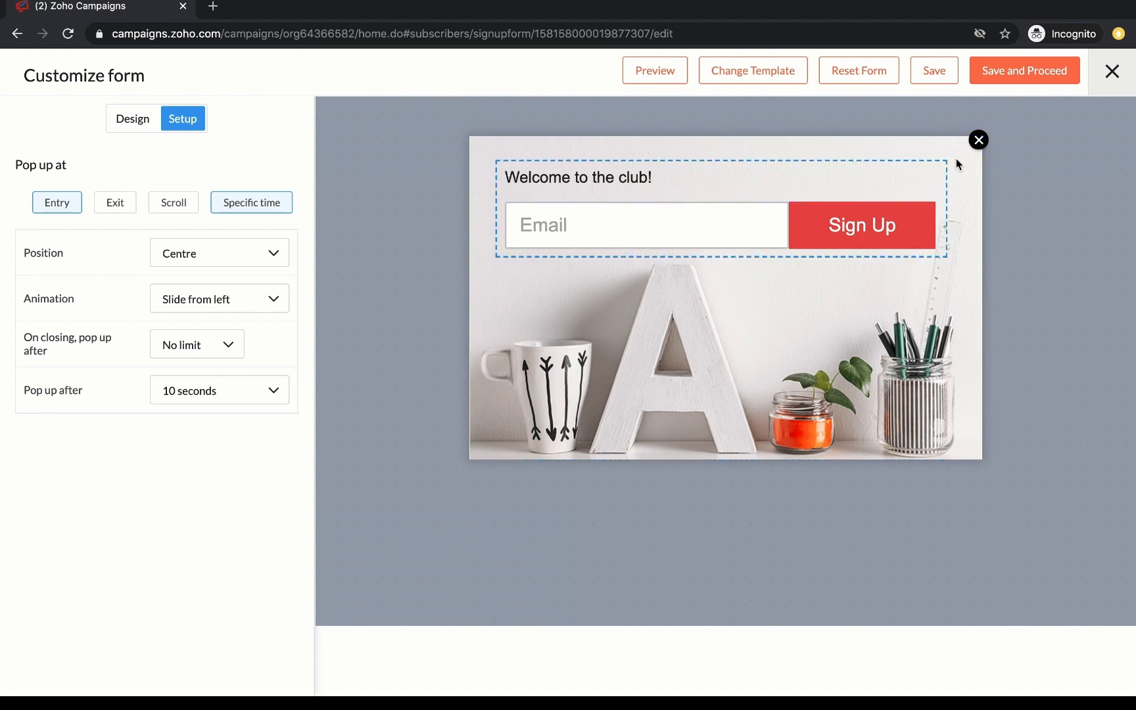
# - Set the popup form to reappear 3 hours after being closed, and save it to proceed
pyautogui.click(978, 145)
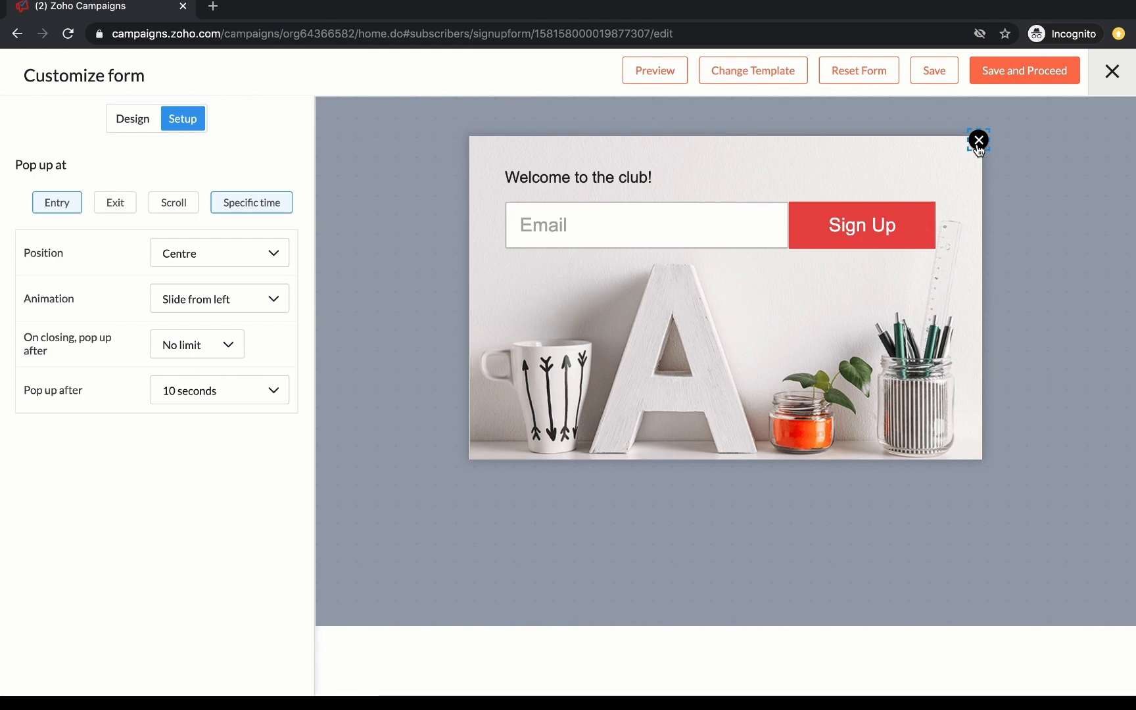
pyautogui.click(197, 348)
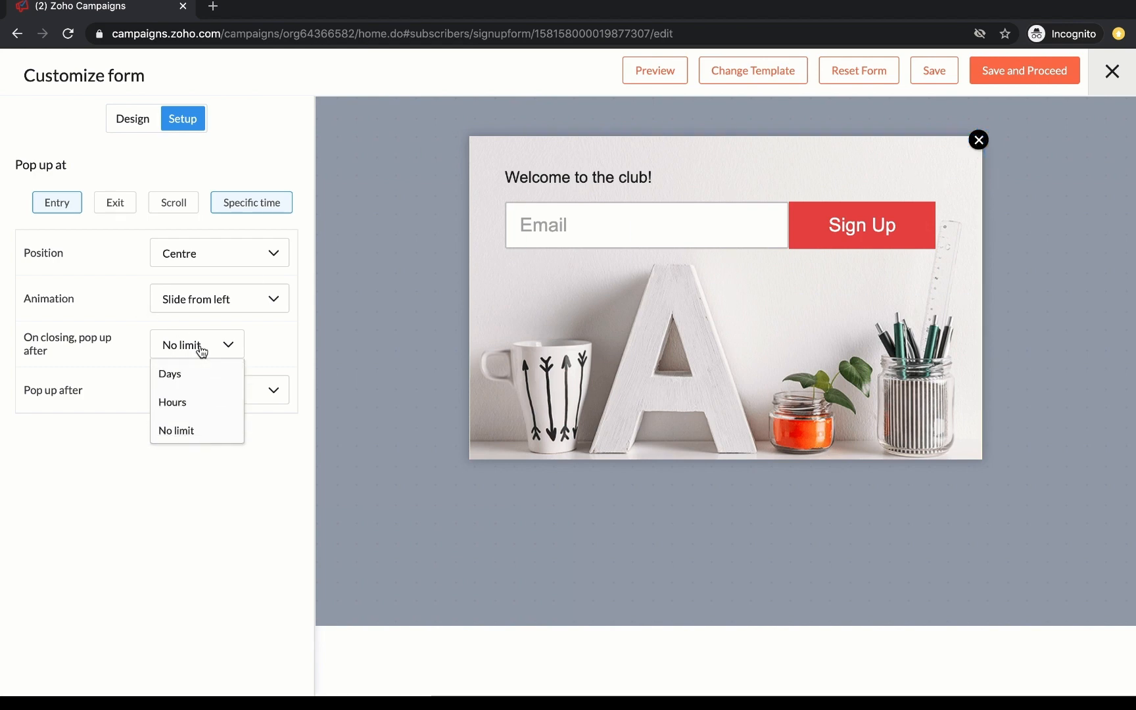
pyautogui.click(184, 406)
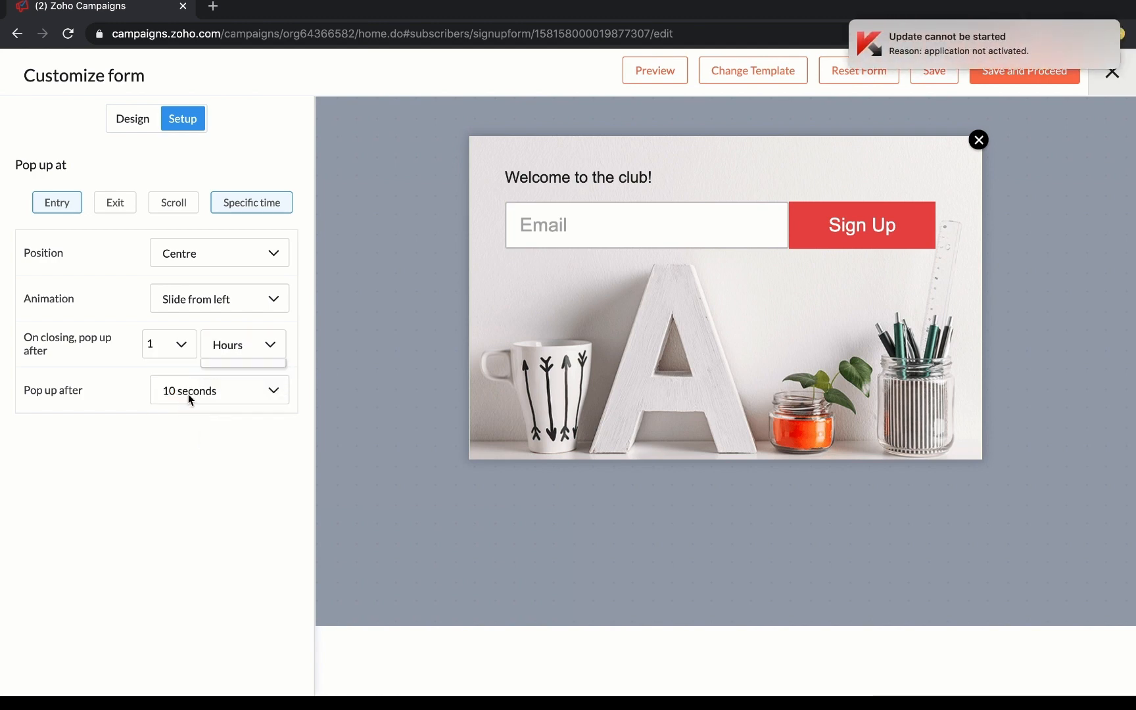
pyautogui.click(181, 347)
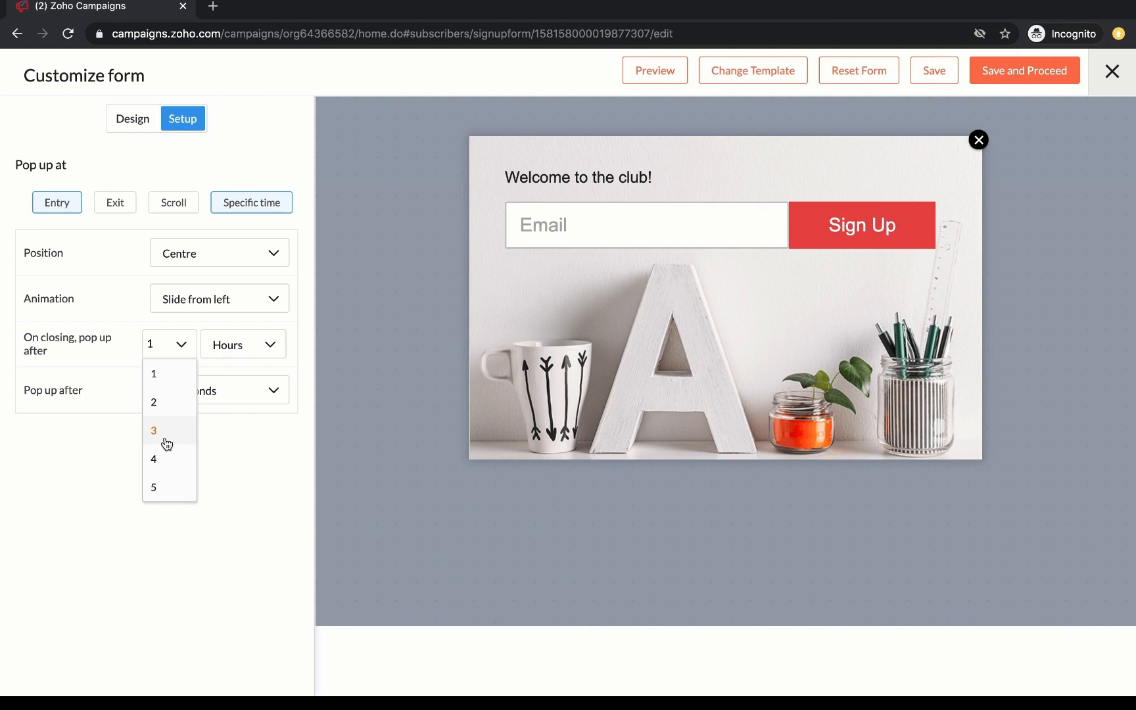
pyautogui.click(166, 437)
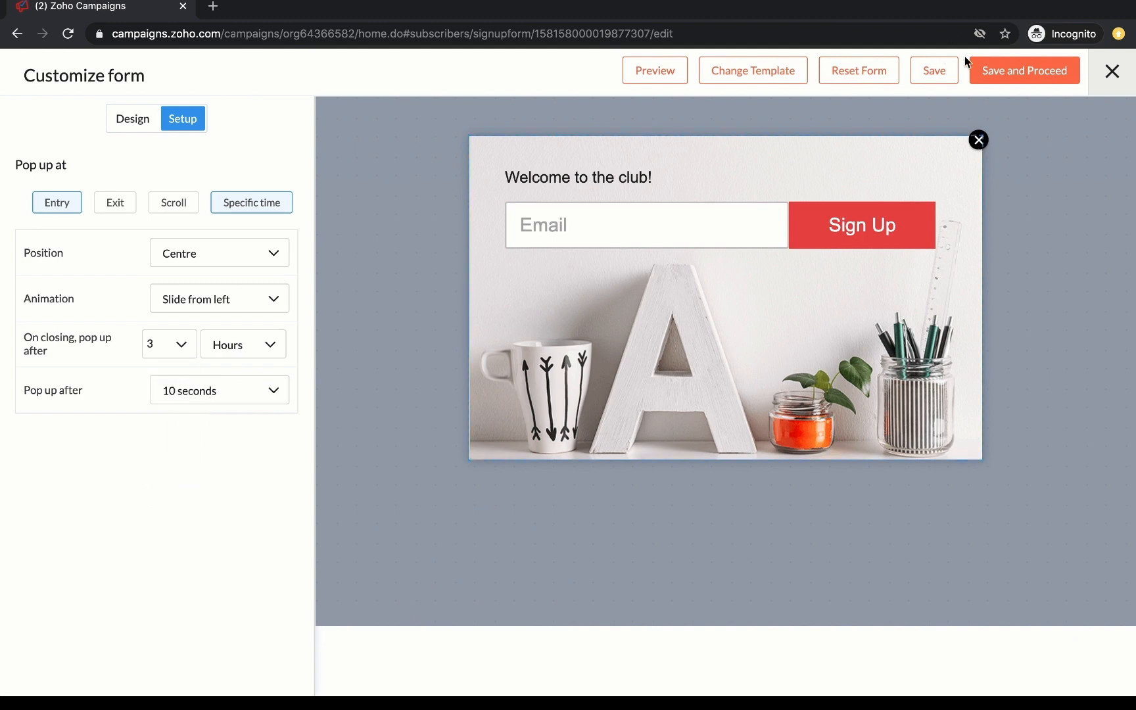
pyautogui.click(1016, 77)
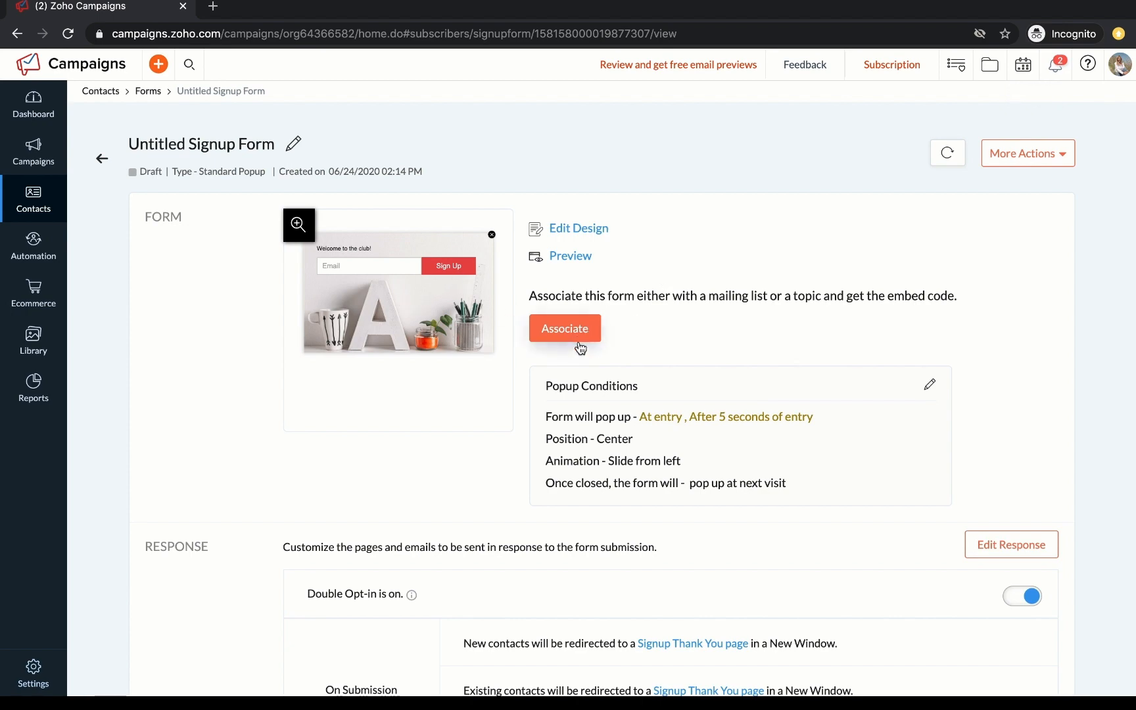
# - Associate the popup signup form with the "Zylker webinars" mailing list
pyautogui.click(580, 339)
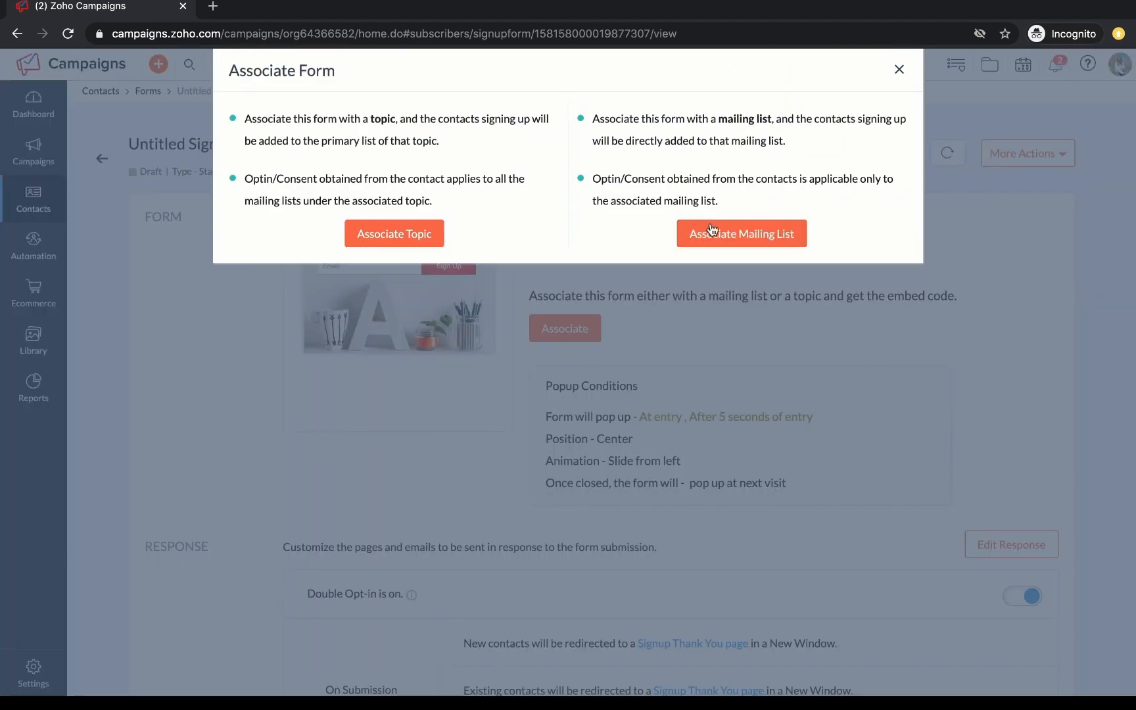
pyautogui.click(715, 234)
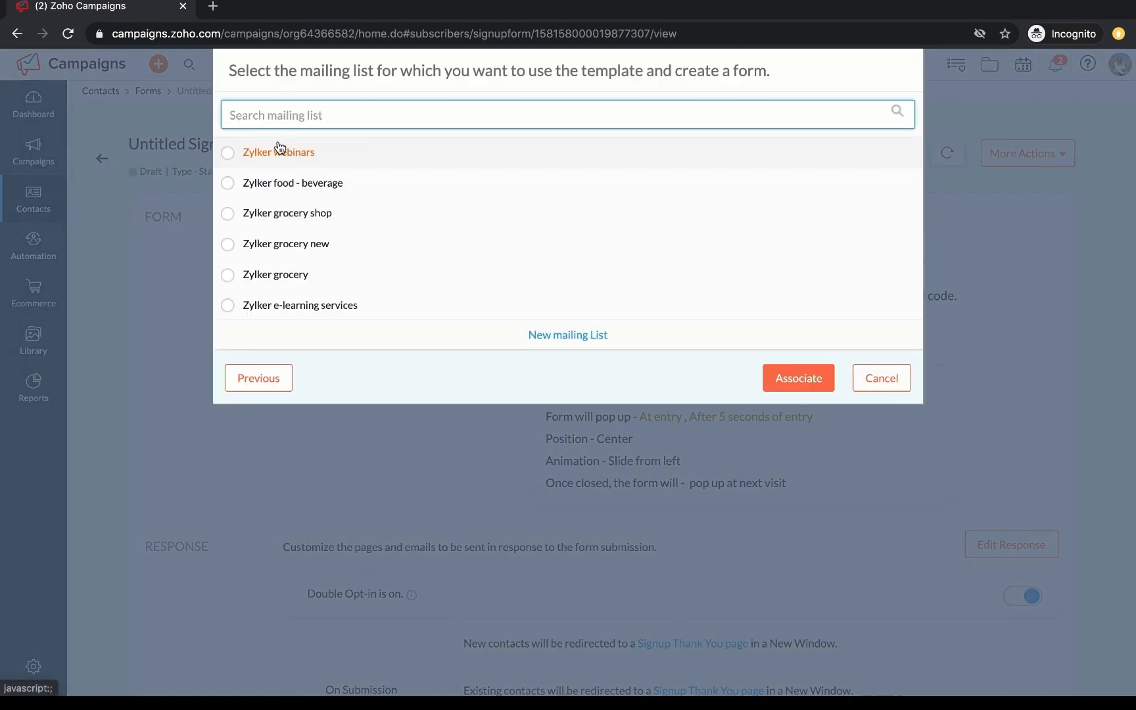
pyautogui.click(279, 152)
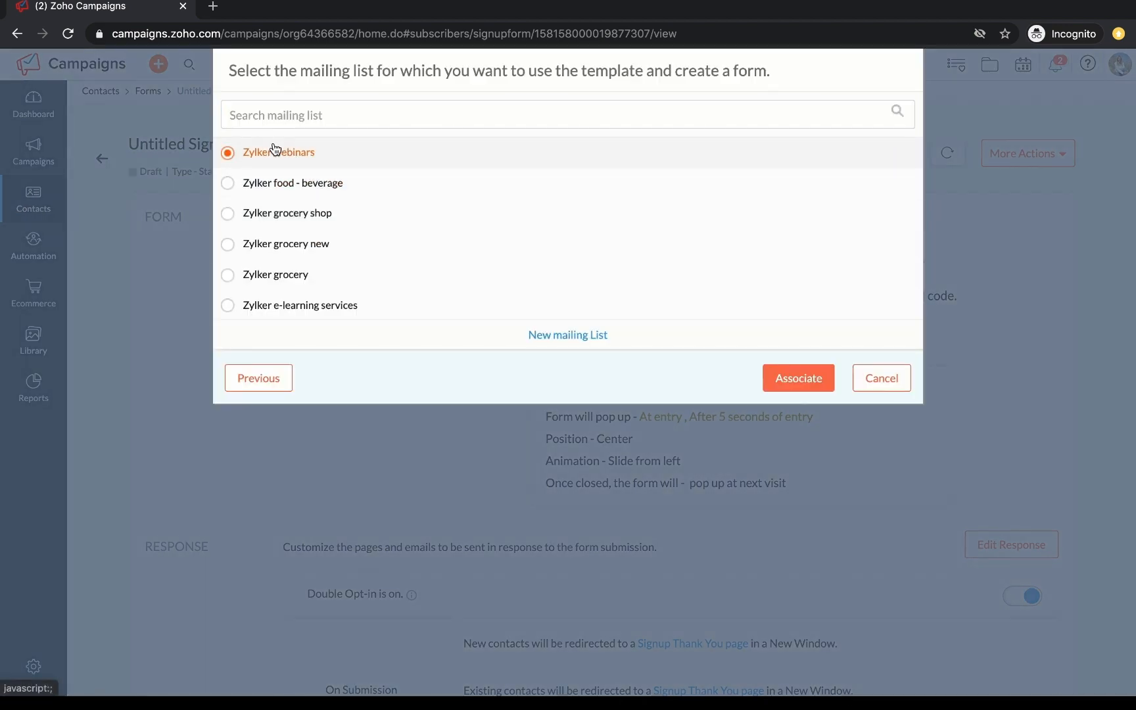
pyautogui.click(798, 382)
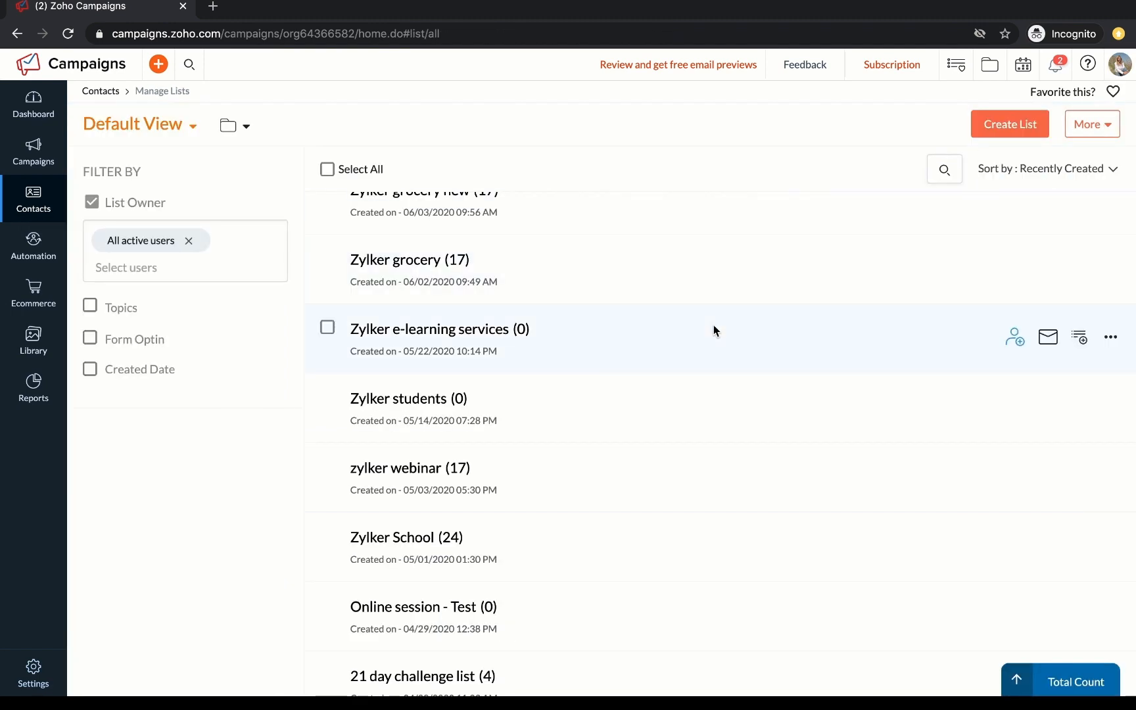
# - Start a new segment in the "zylker webinar" list and name it United Kingdom
pyautogui.click(418, 471)
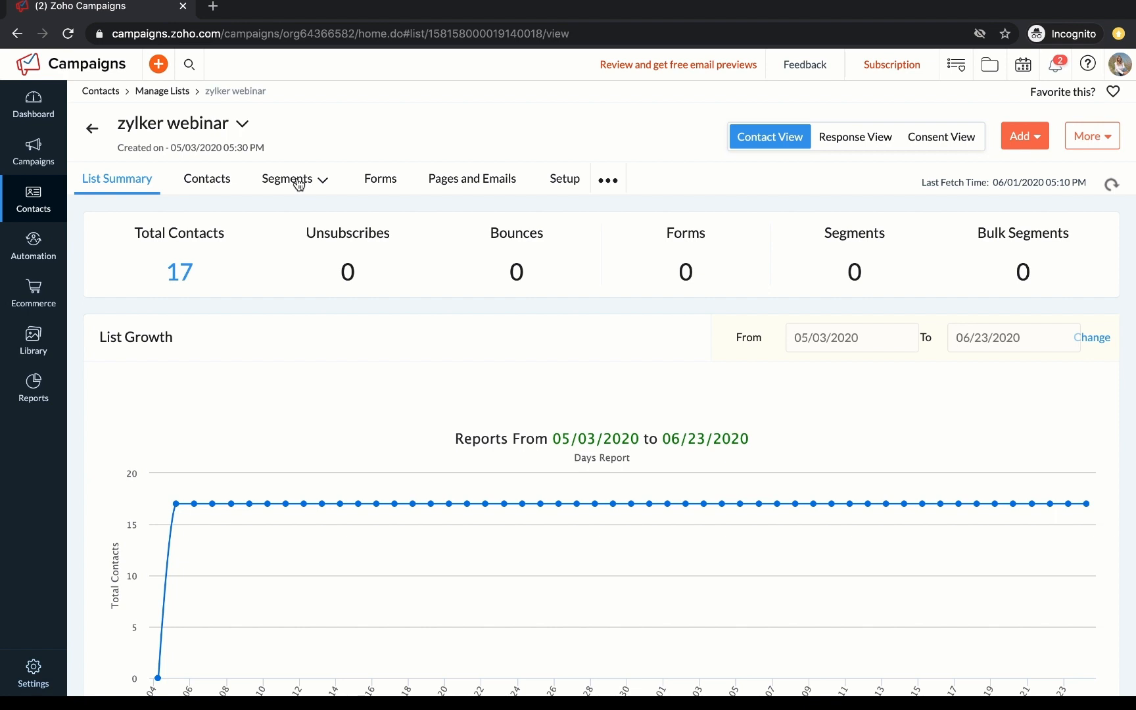
pyautogui.click(299, 184)
pyautogui.click(289, 204)
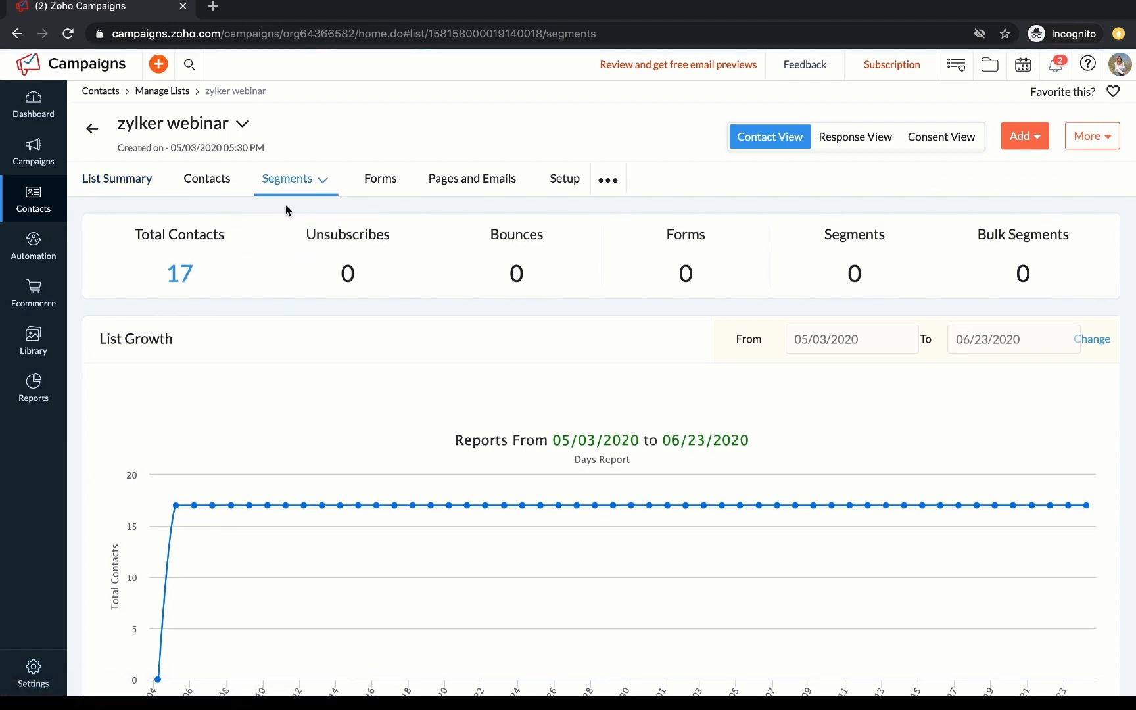
pyautogui.click(581, 495)
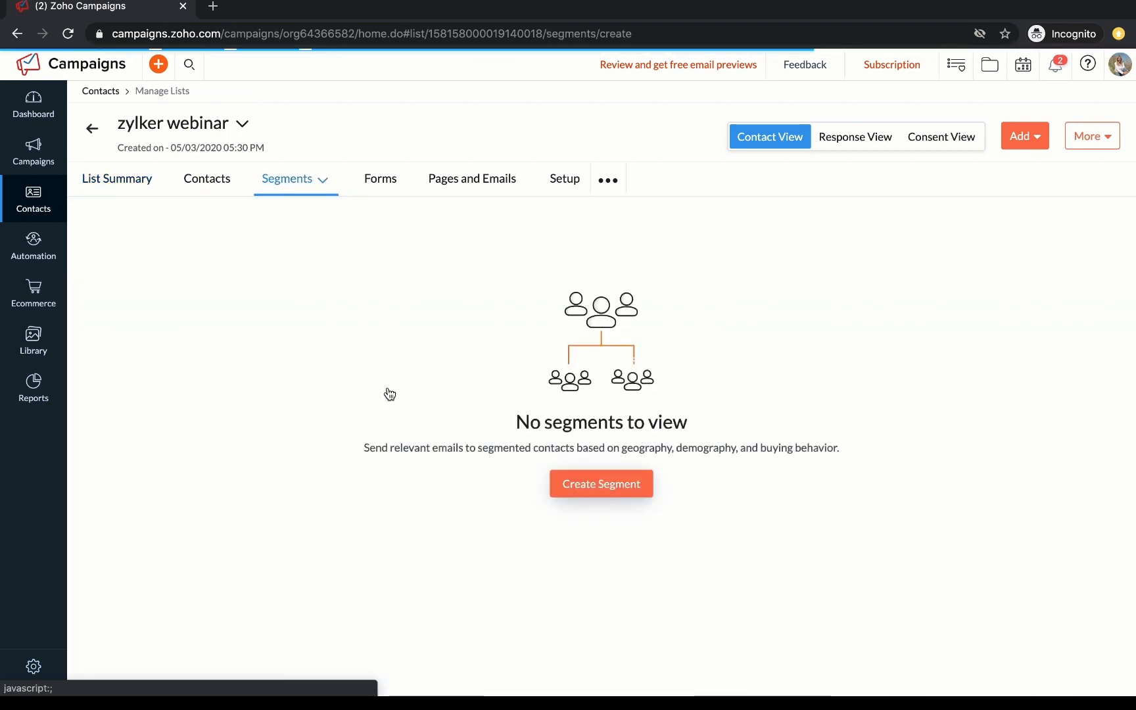
pyautogui.write('U')
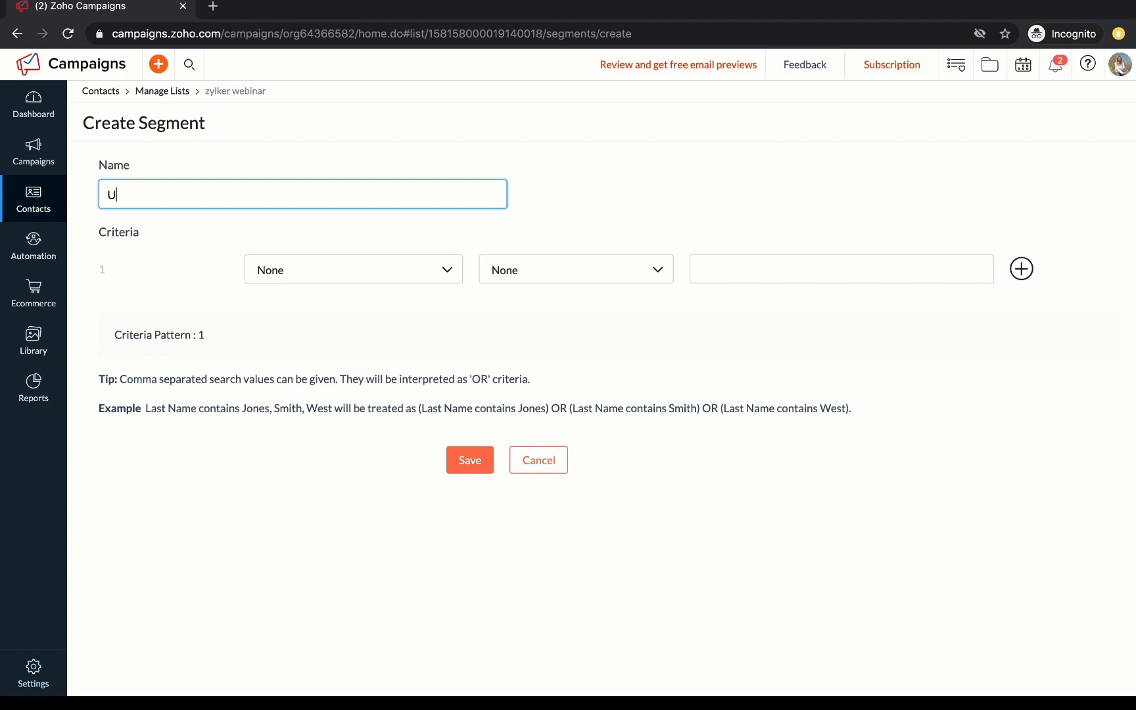
pyautogui.write('nited Kingdom')
# - Define the segment's criterion as Country is United Kingdom and save the segment
pyautogui.click(296, 269)
pyautogui.write('Country')
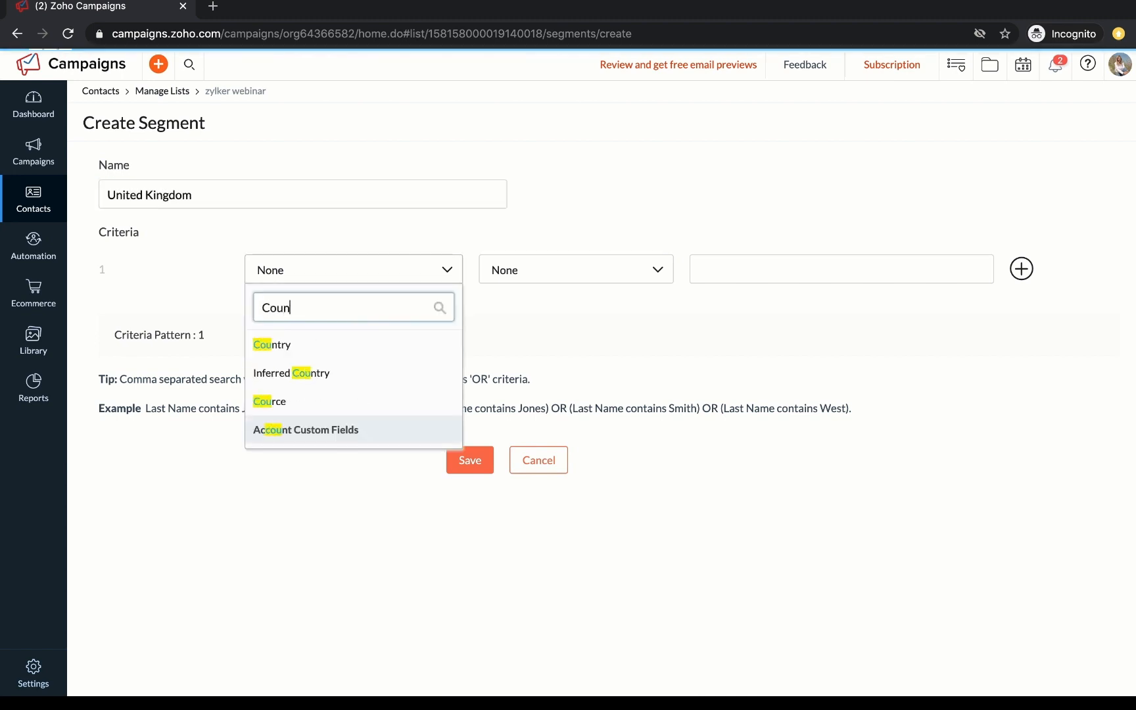
pyautogui.click(281, 342)
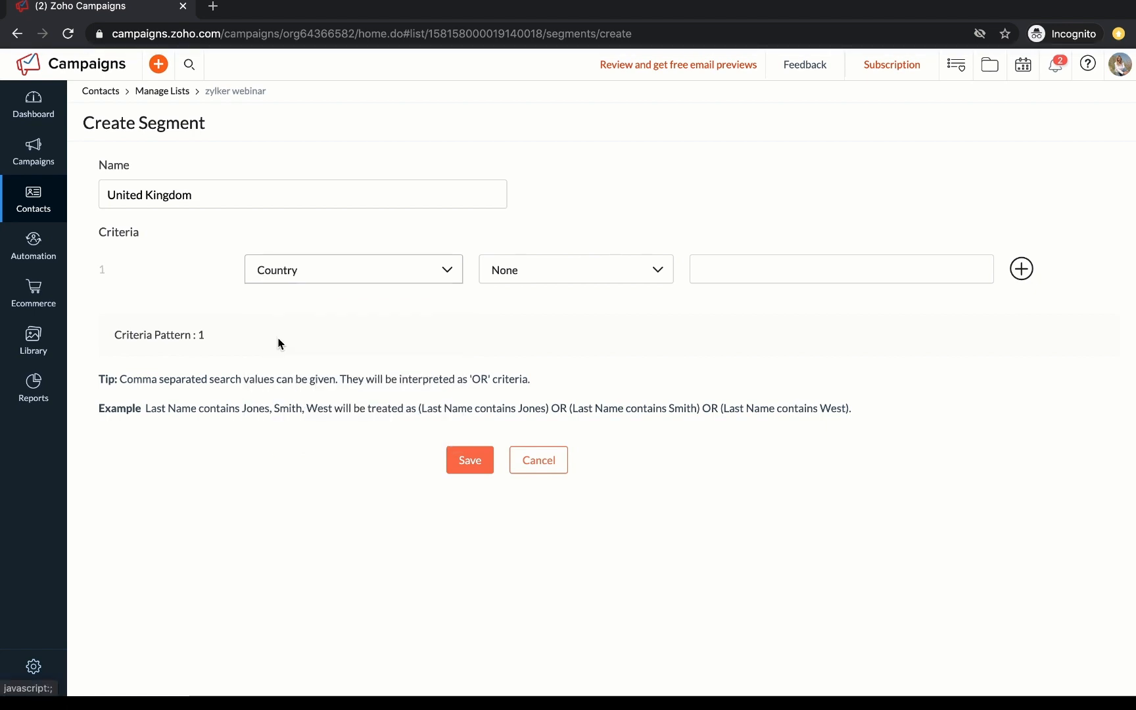
pyautogui.click(499, 272)
pyautogui.click(497, 304)
pyautogui.click(728, 277)
pyautogui.write('Uni')
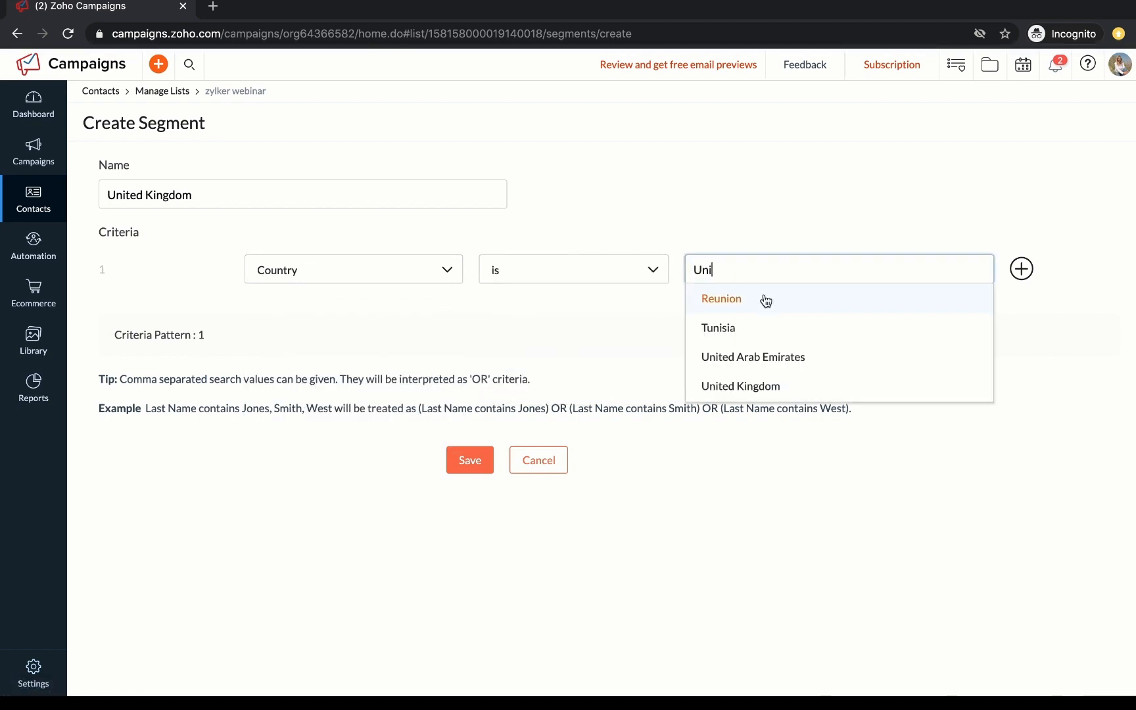
pyautogui.click(730, 385)
pyautogui.click(465, 471)
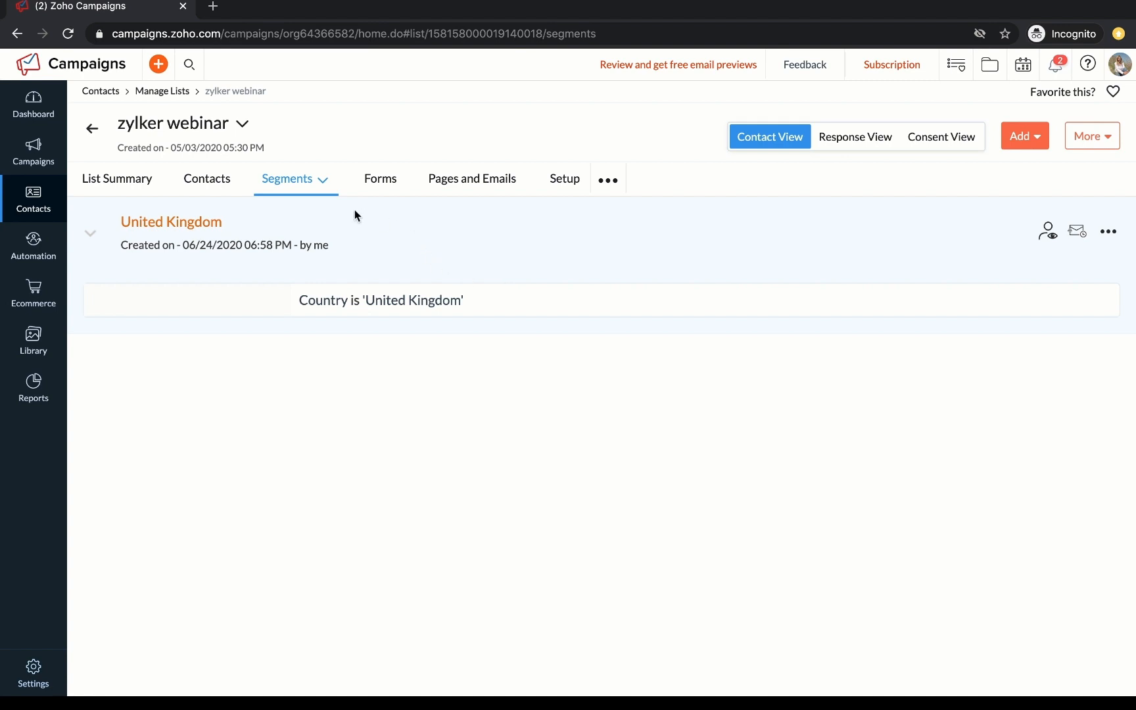
# - Start a bulk segment in the "zylker webinar" list, named Country and based on the Country field
pyautogui.click(316, 190)
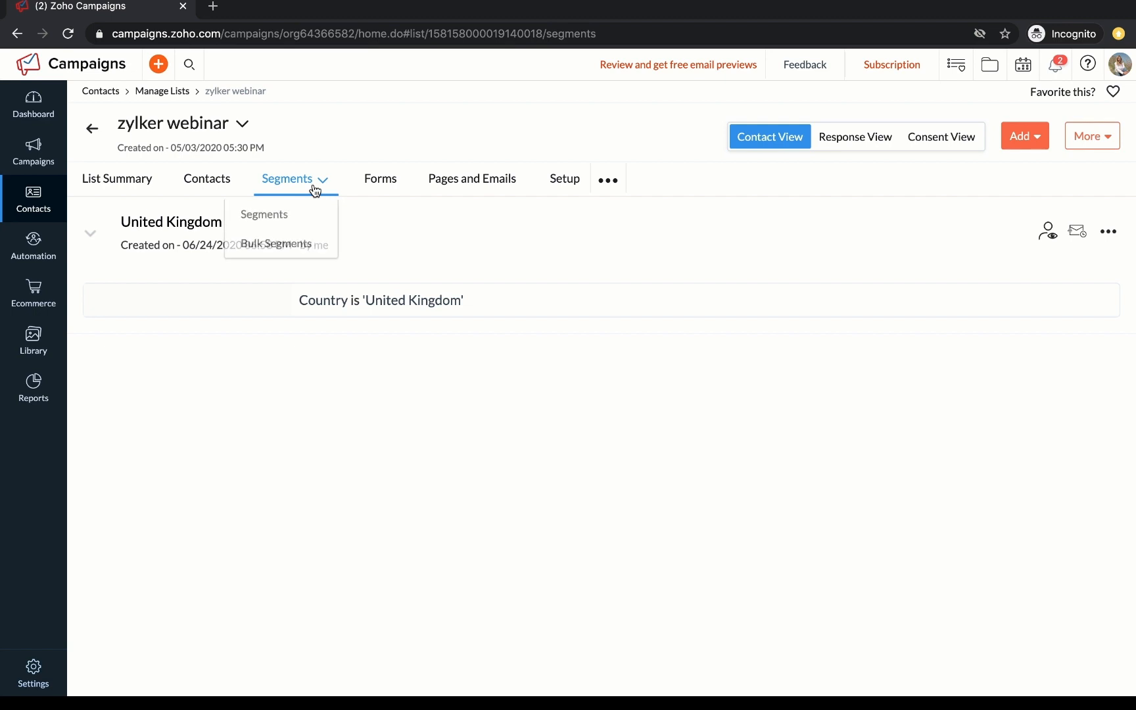
pyautogui.click(296, 242)
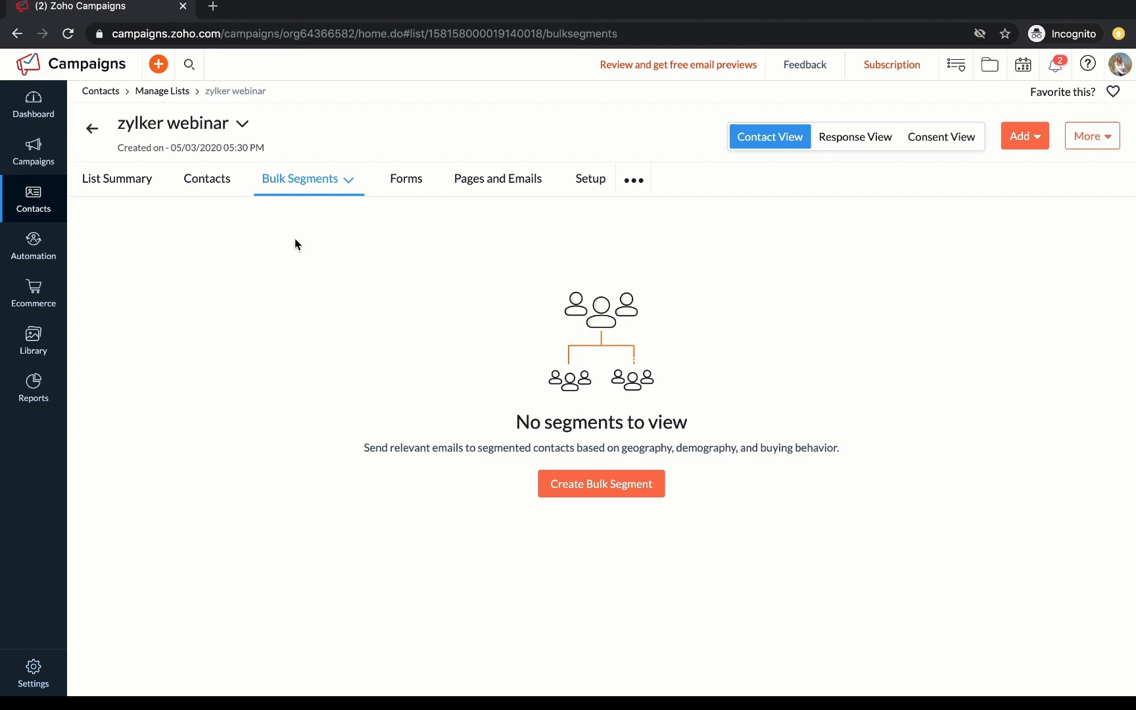
pyautogui.click(620, 489)
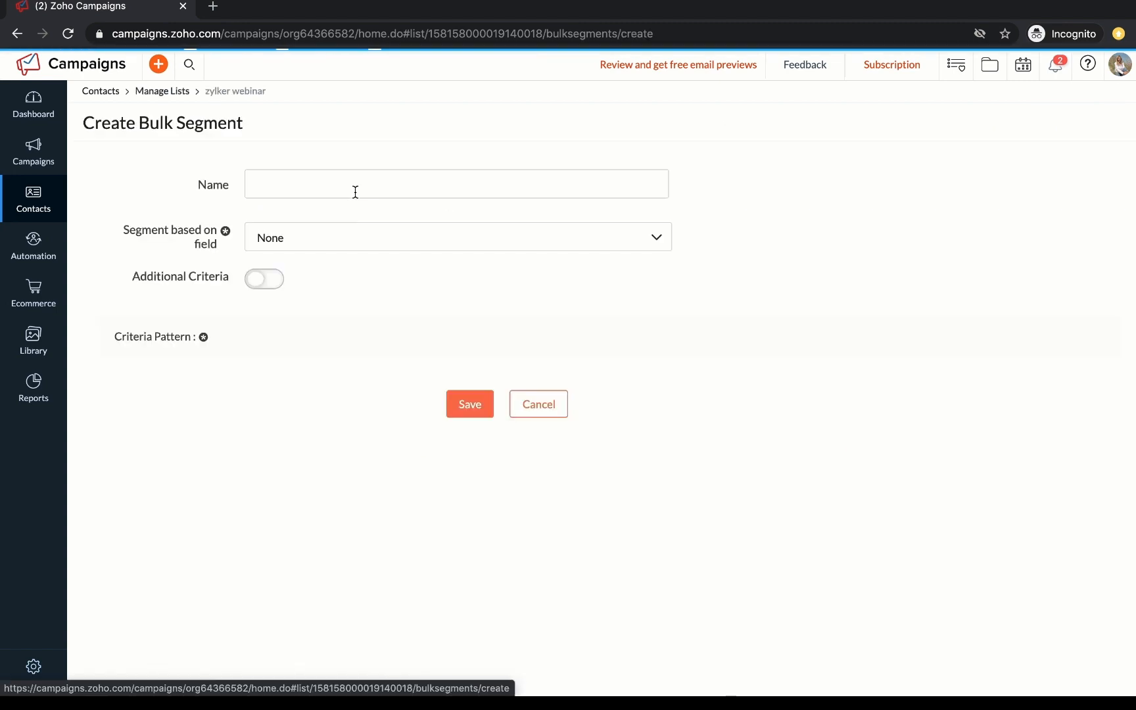
pyautogui.click(322, 177)
pyautogui.write('Country')
pyautogui.press('Tab')
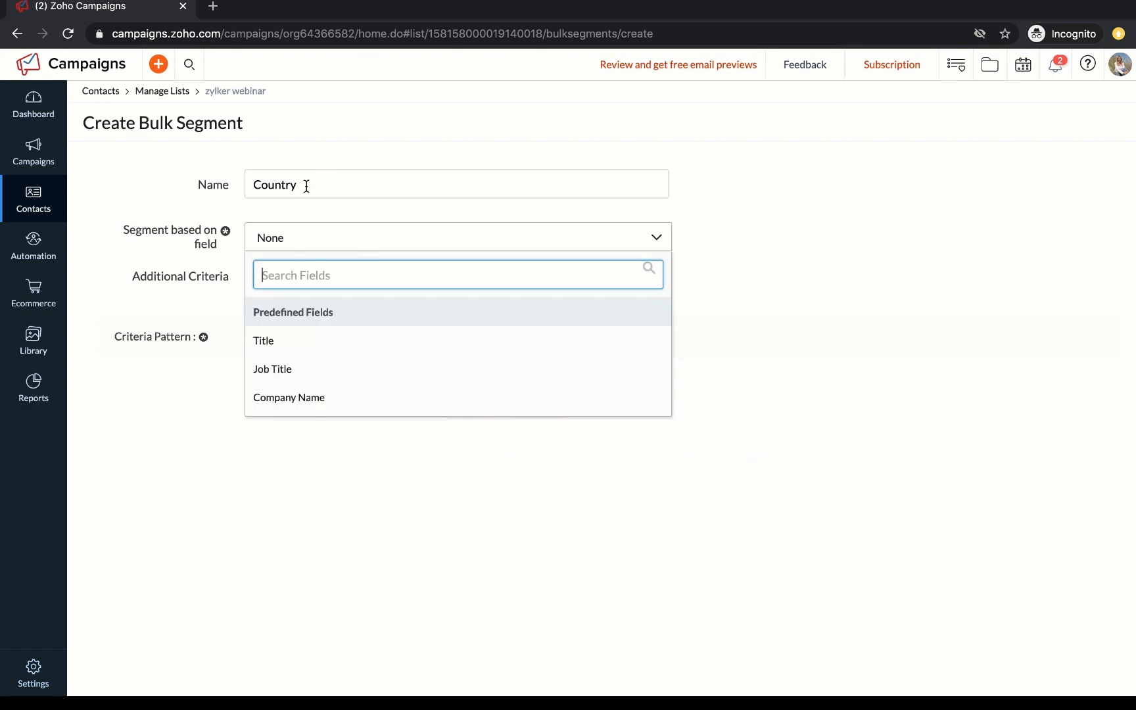
pyautogui.write('c')
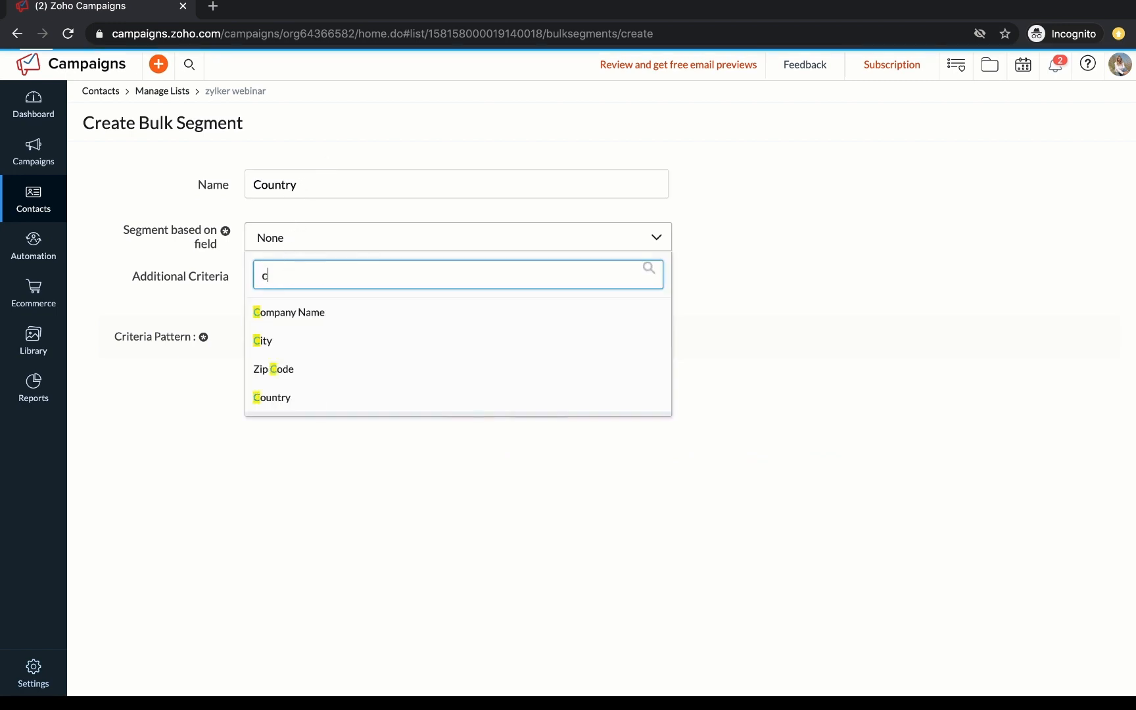
pyautogui.write('ount')
pyautogui.click(273, 313)
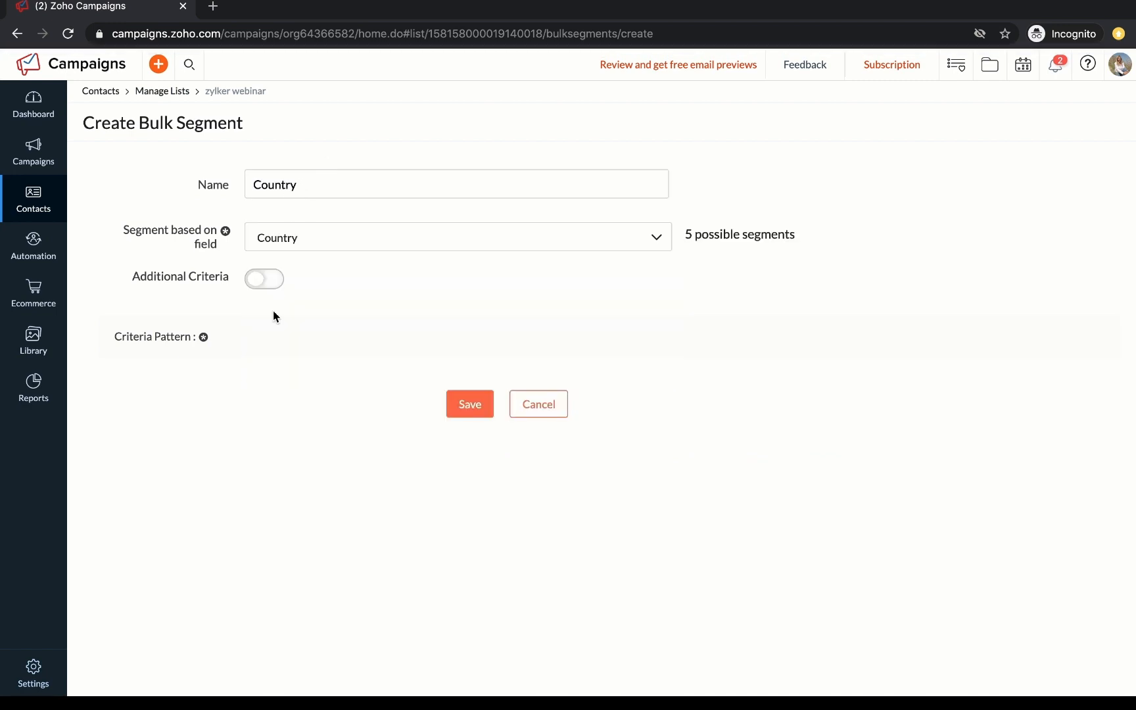
pyautogui.click(656, 237)
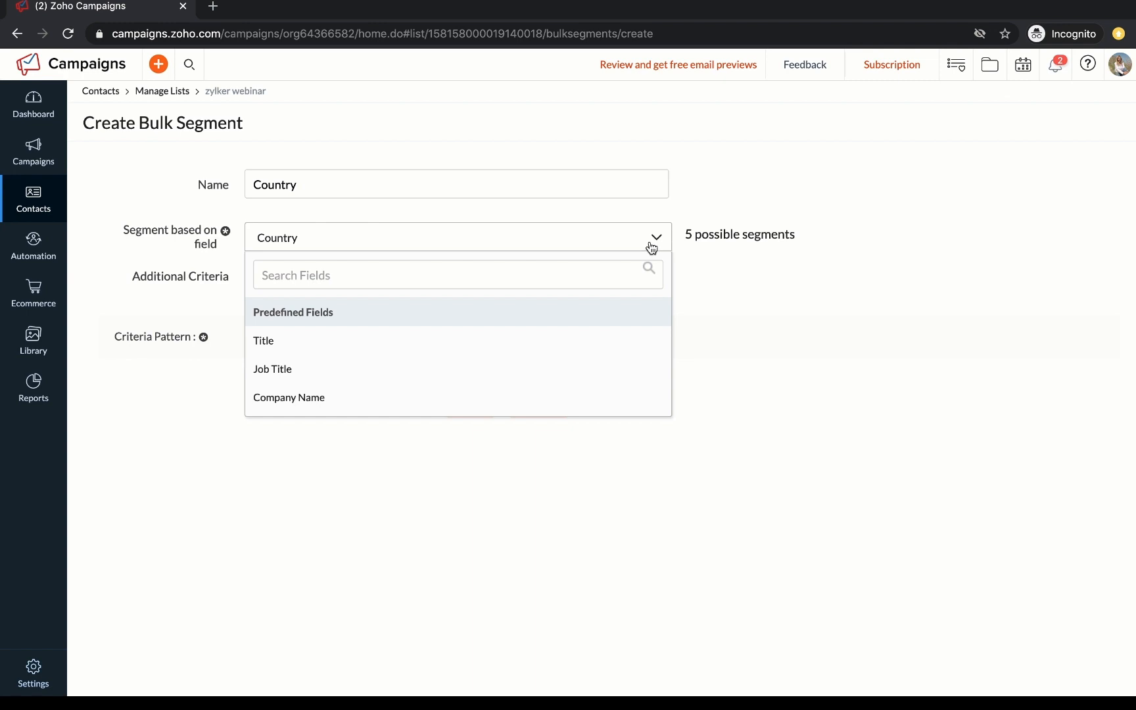
pyautogui.click(651, 247)
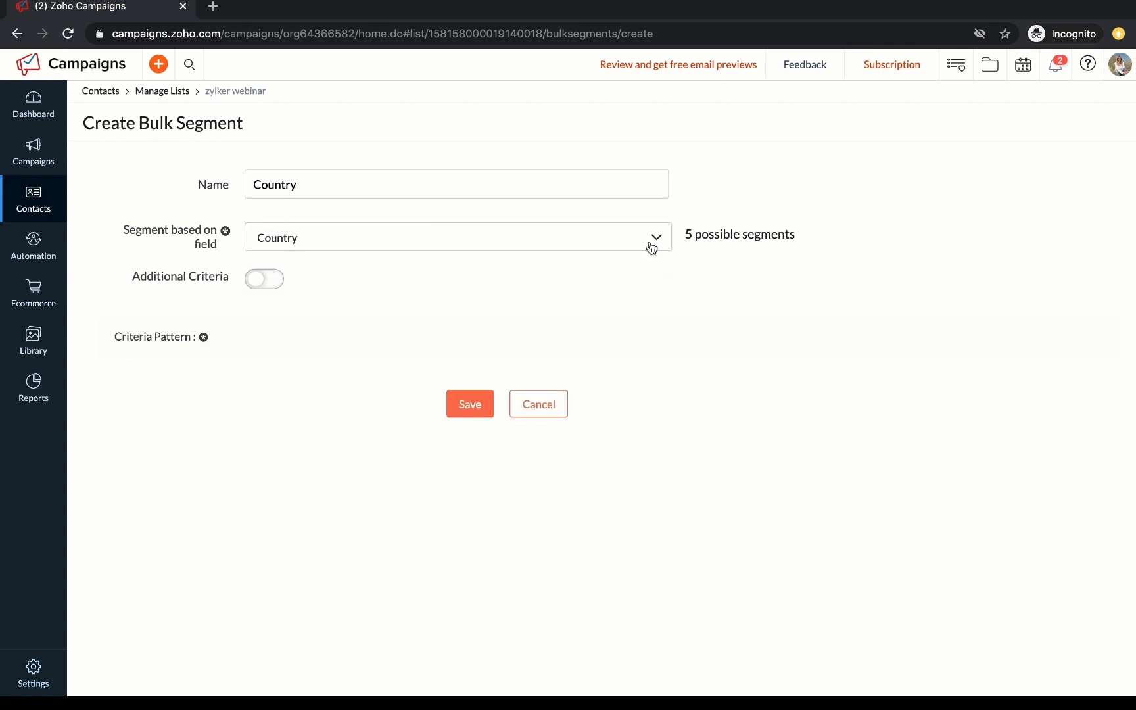
# - Try out additional criteria on the bulk segment with the Industry field, and switch additional criteria back off
pyautogui.click(268, 287)
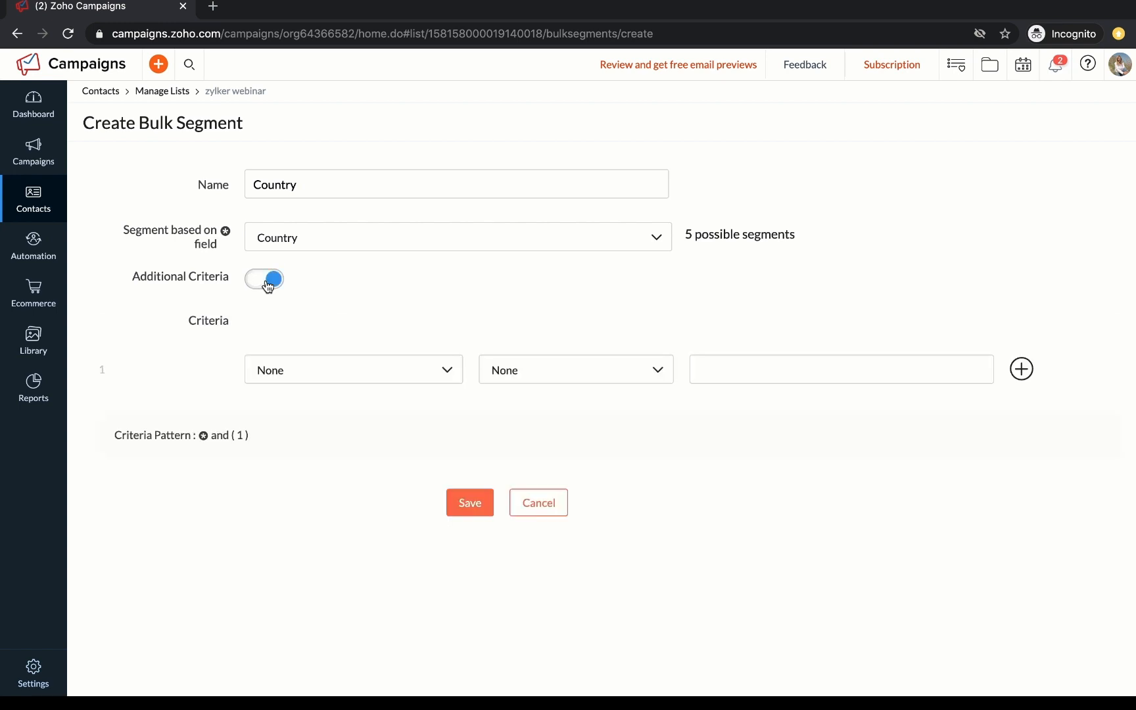
pyautogui.click(394, 374)
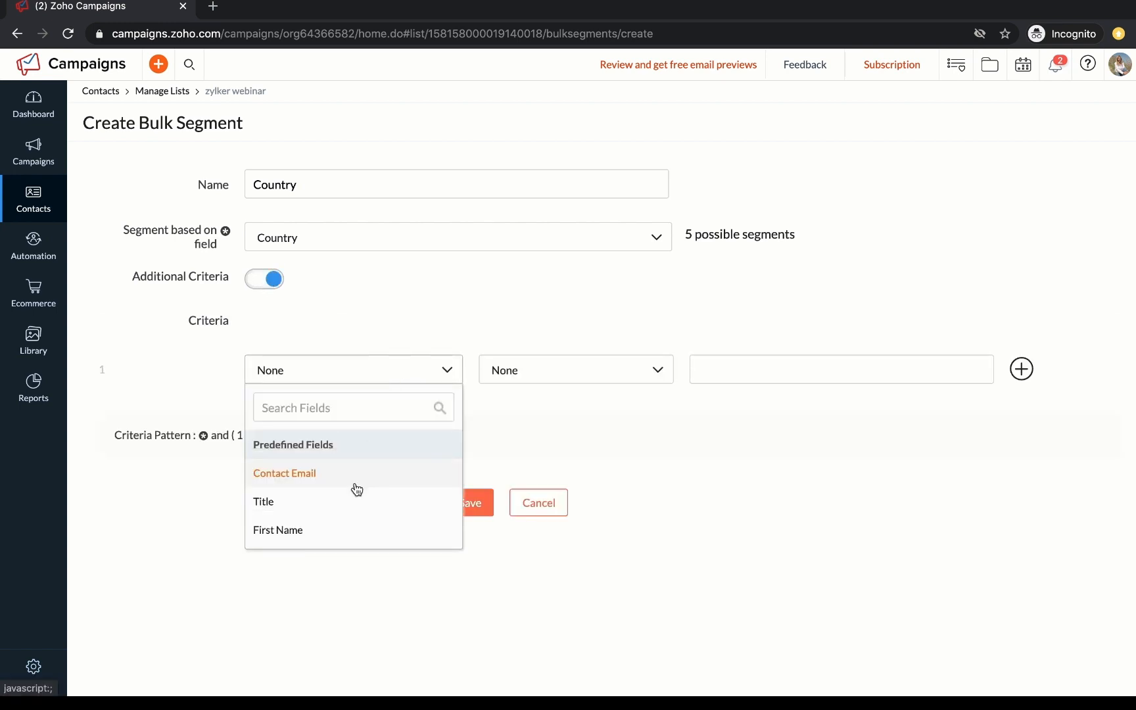
pyautogui.scroll(-3, 356, 490)
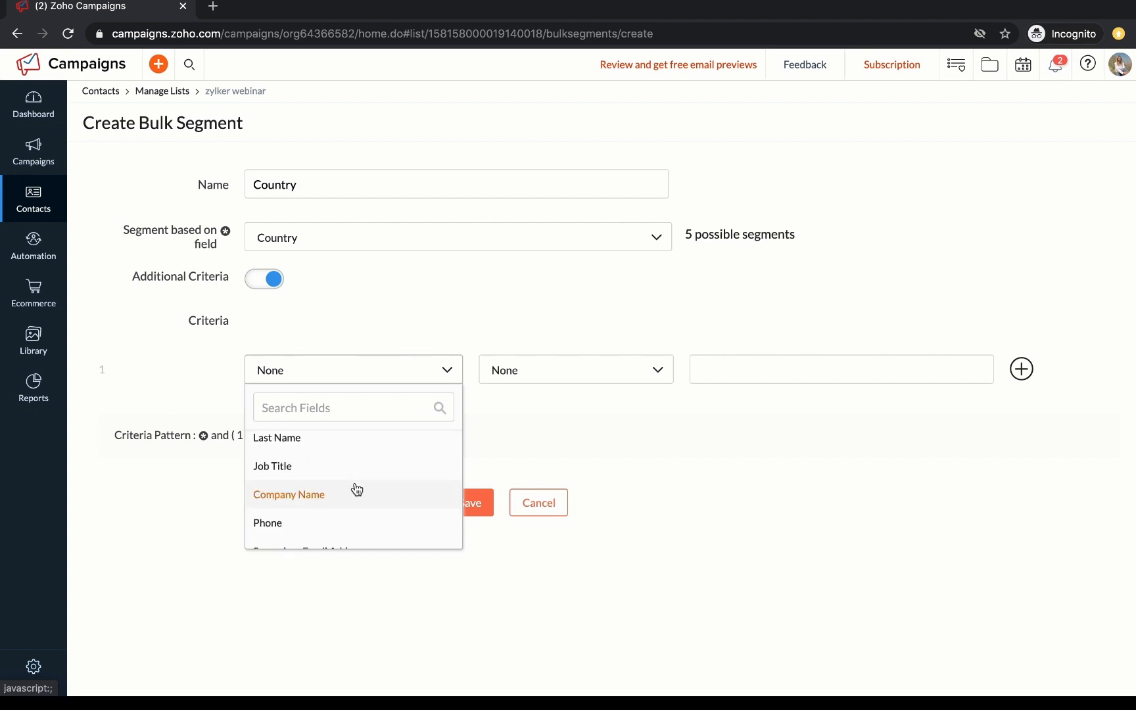
pyautogui.scroll(-6, 356, 489)
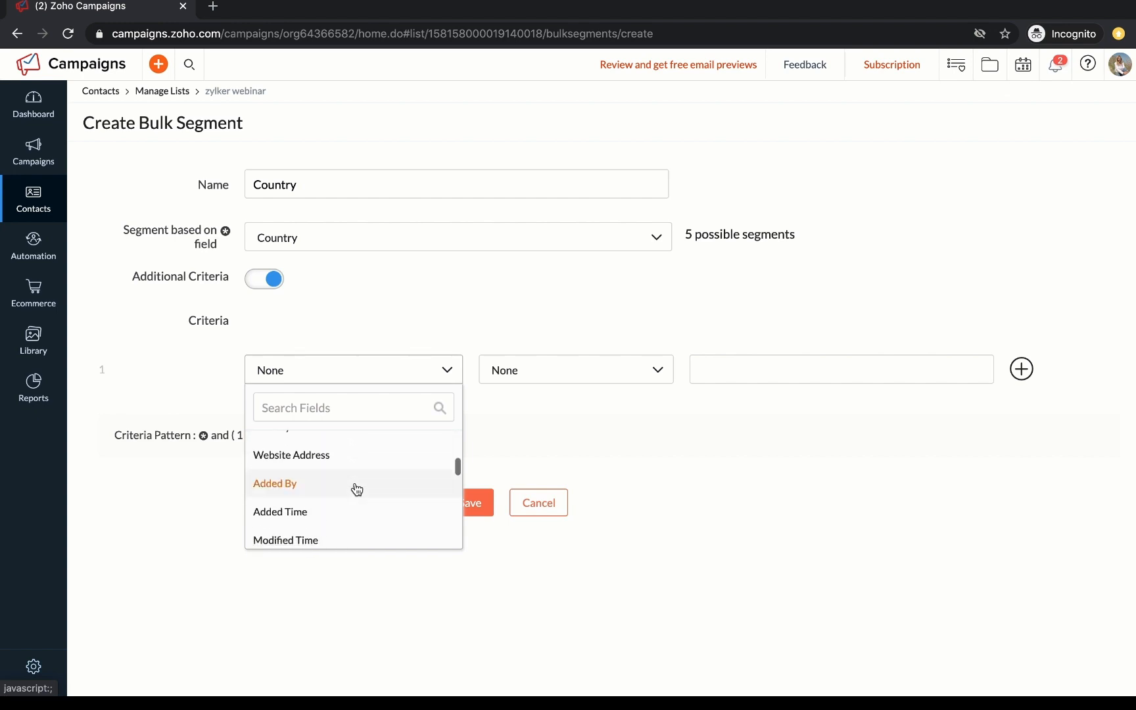
pyautogui.scroll(-5, 357, 490)
pyautogui.write('indus')
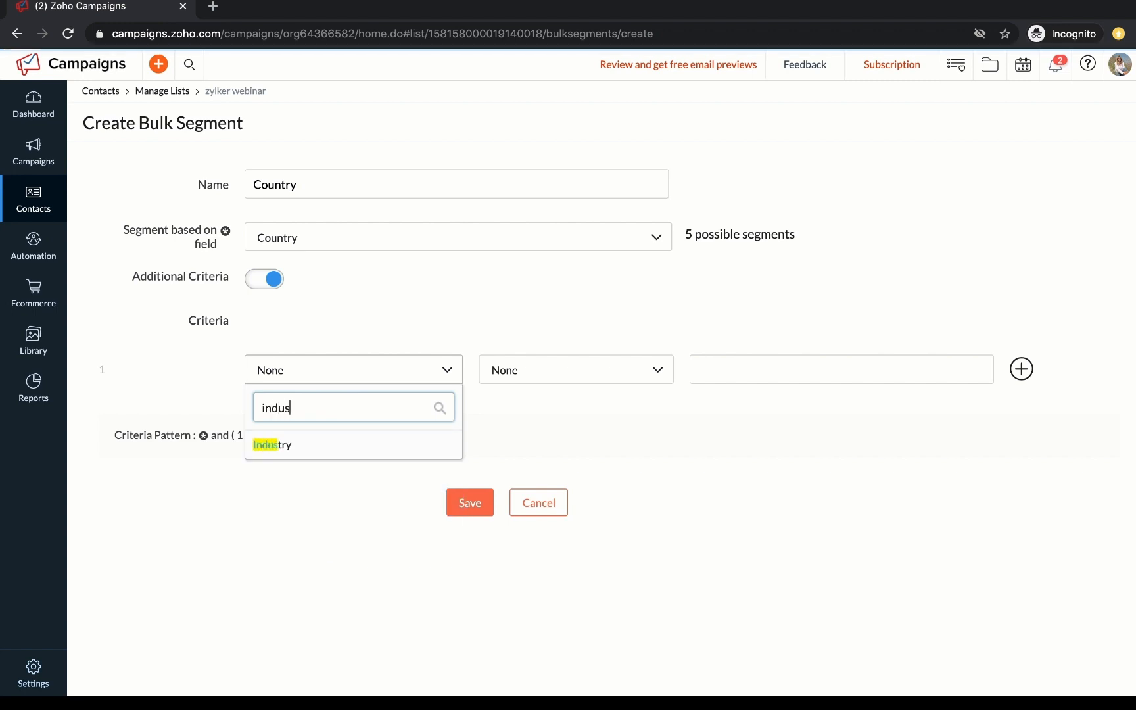
pyautogui.click(297, 447)
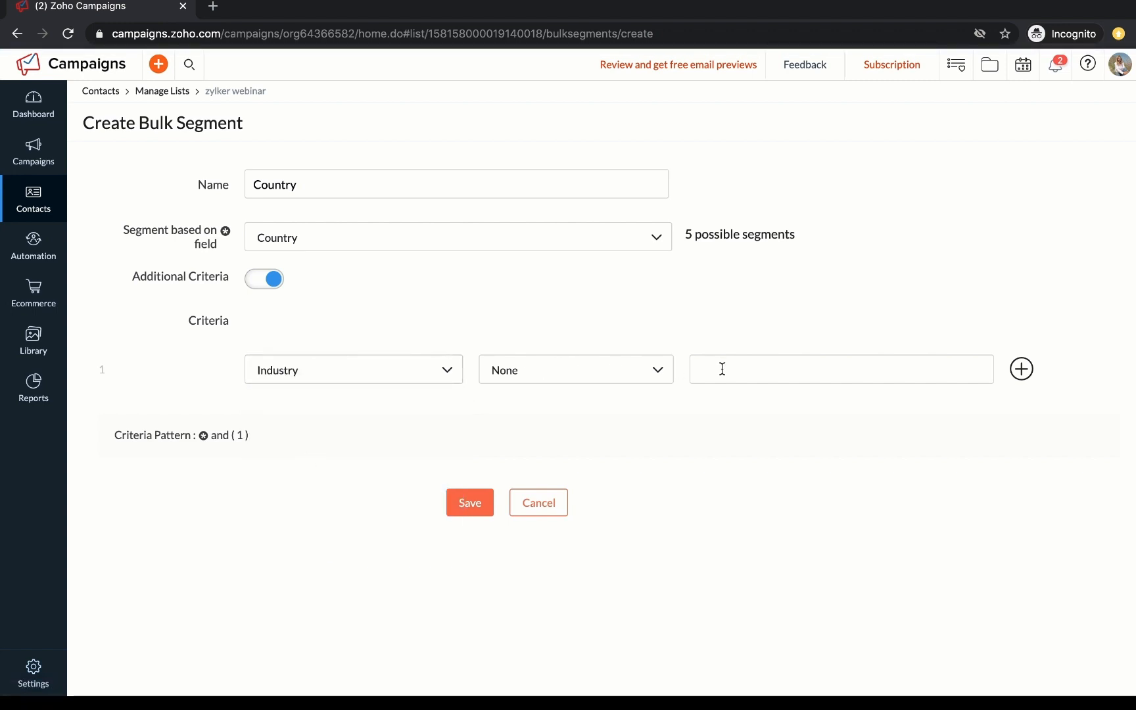
pyautogui.click(263, 280)
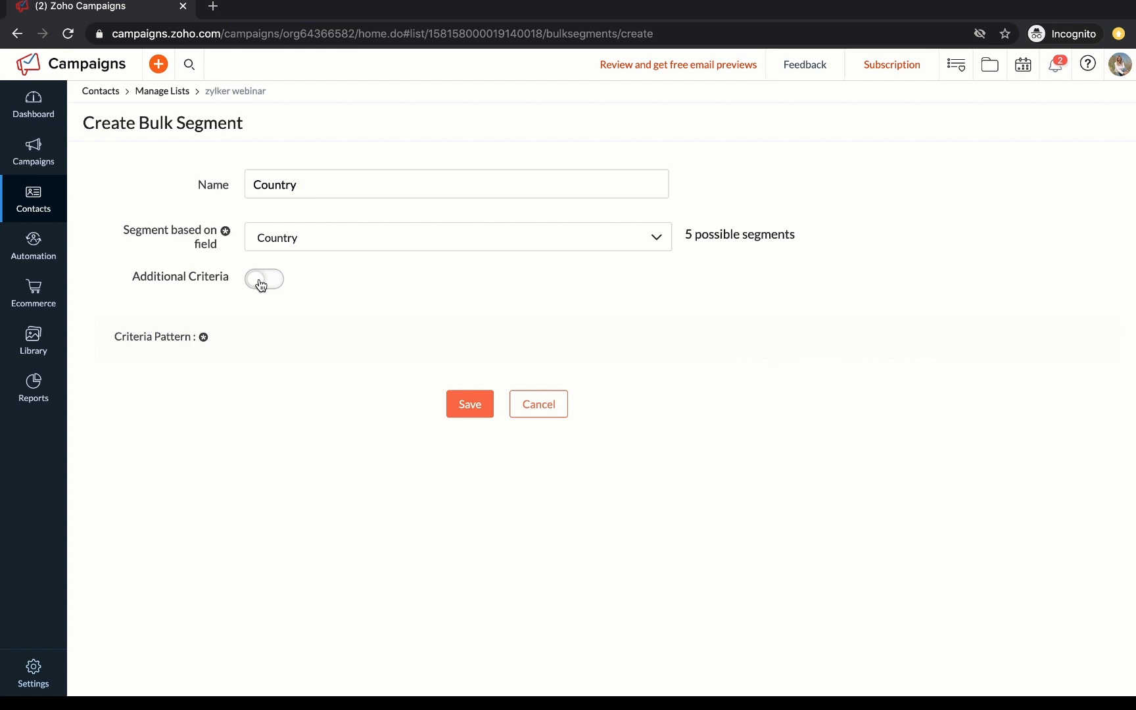
# - Save the Country bulk segment
pyautogui.click(470, 406)
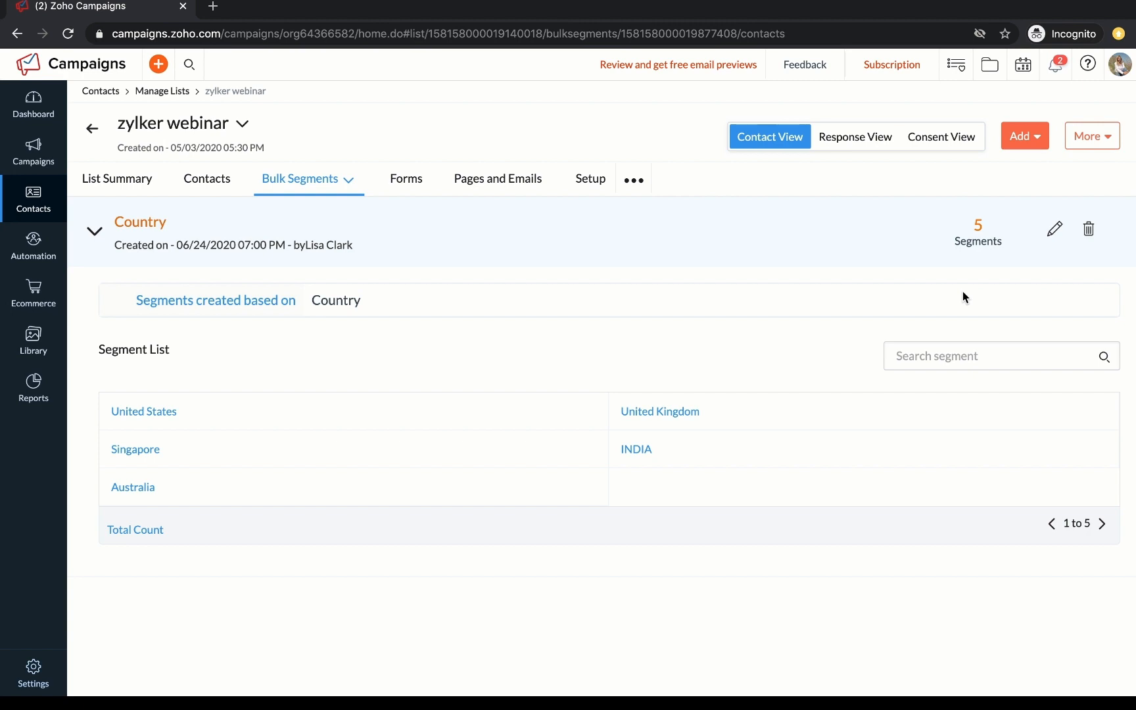
# - Create a new regular email campaign and name it "Webinar invitation"
pyautogui.click(37, 157)
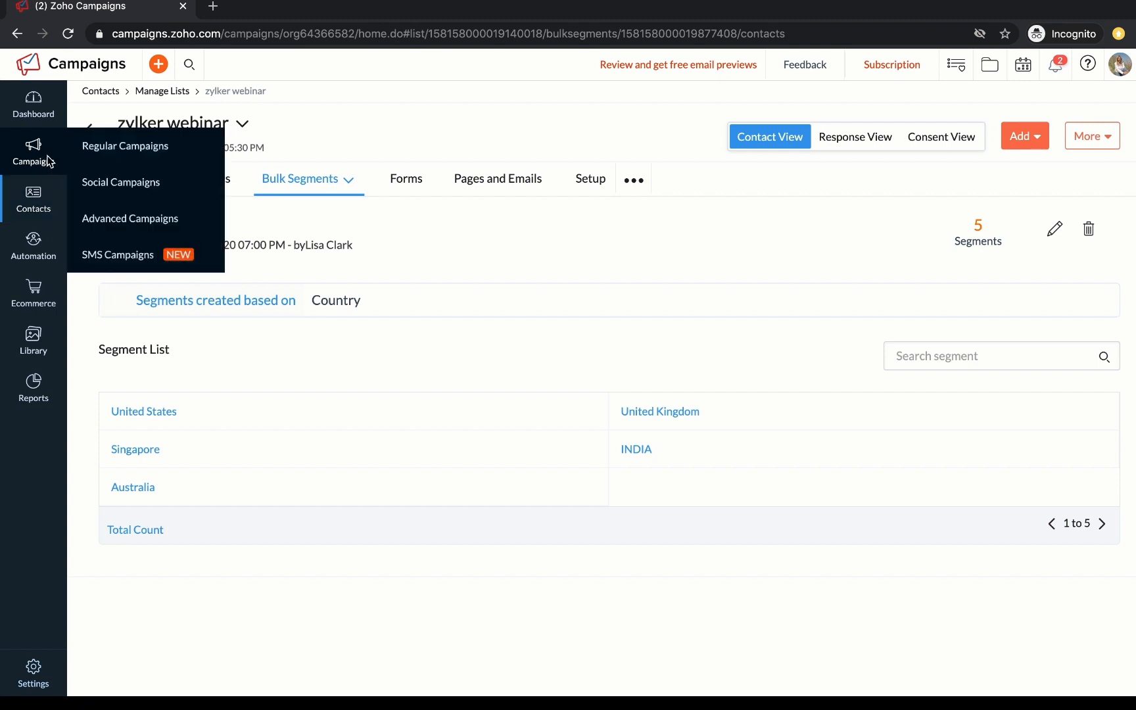
pyautogui.click(98, 146)
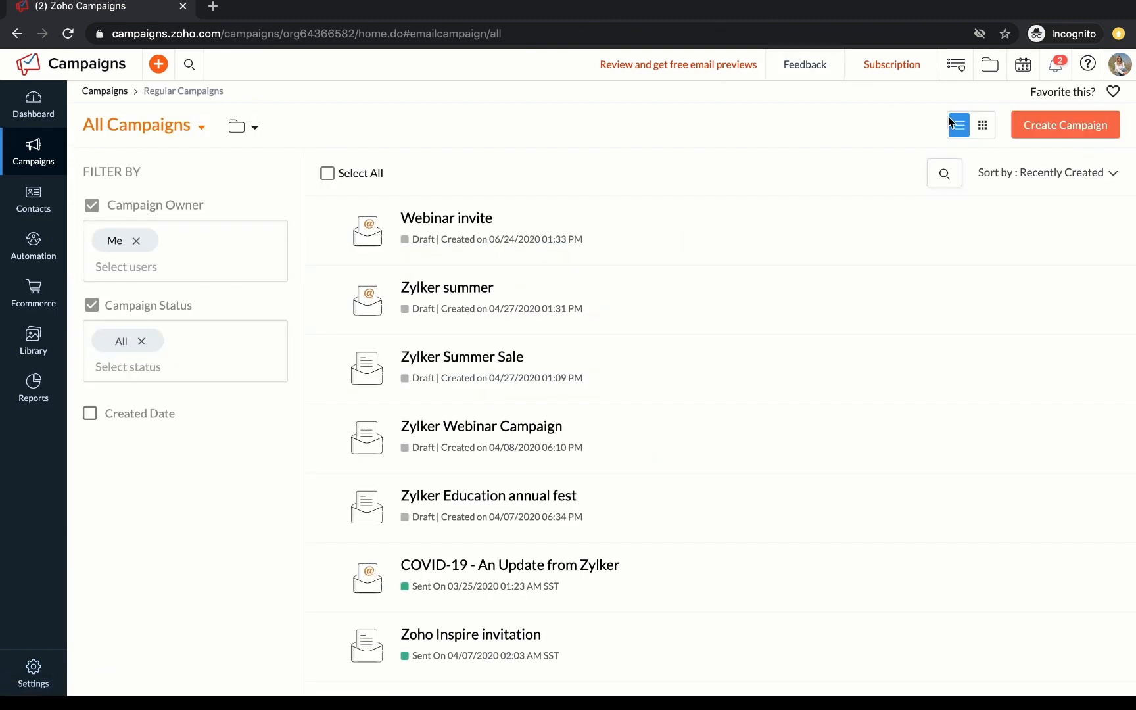
pyautogui.click(1063, 130)
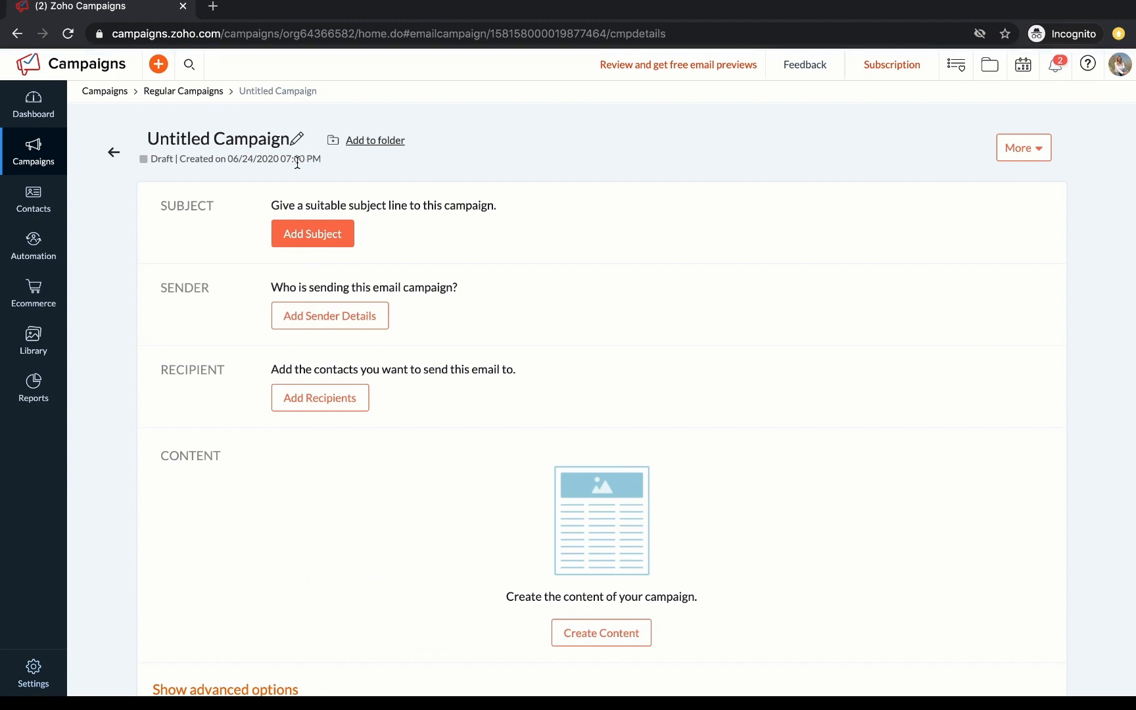
pyautogui.click(296, 139)
pyautogui.write('Webina')
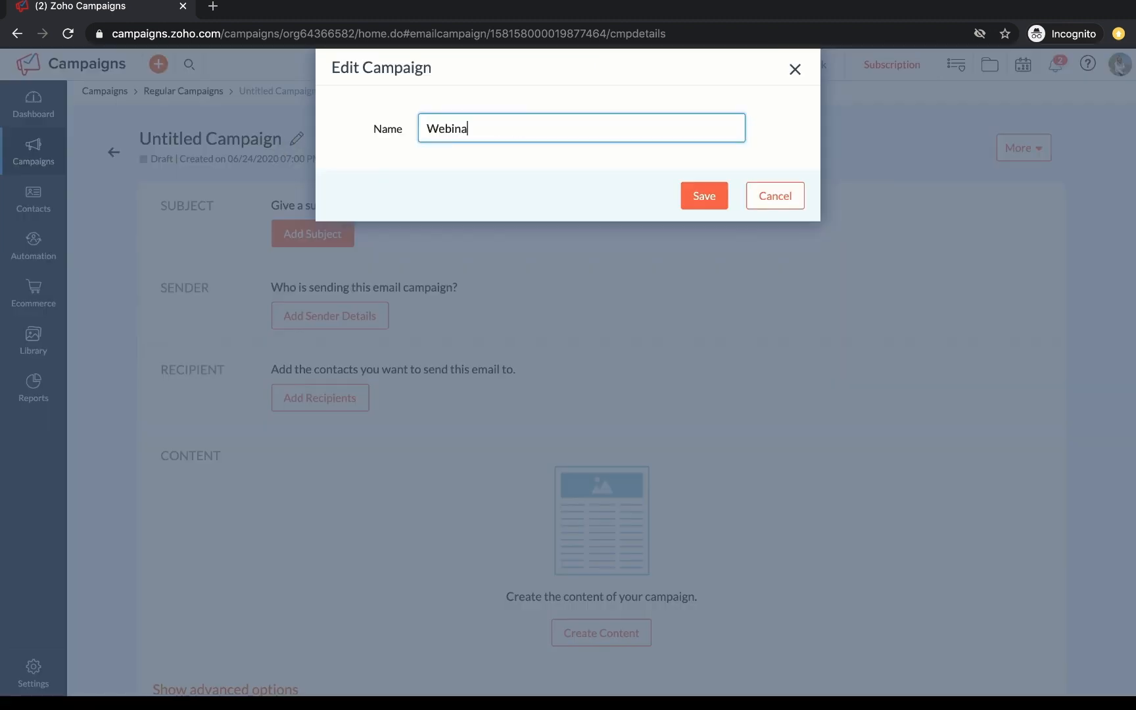
pyautogui.write('r invitation')
pyautogui.press('Return')
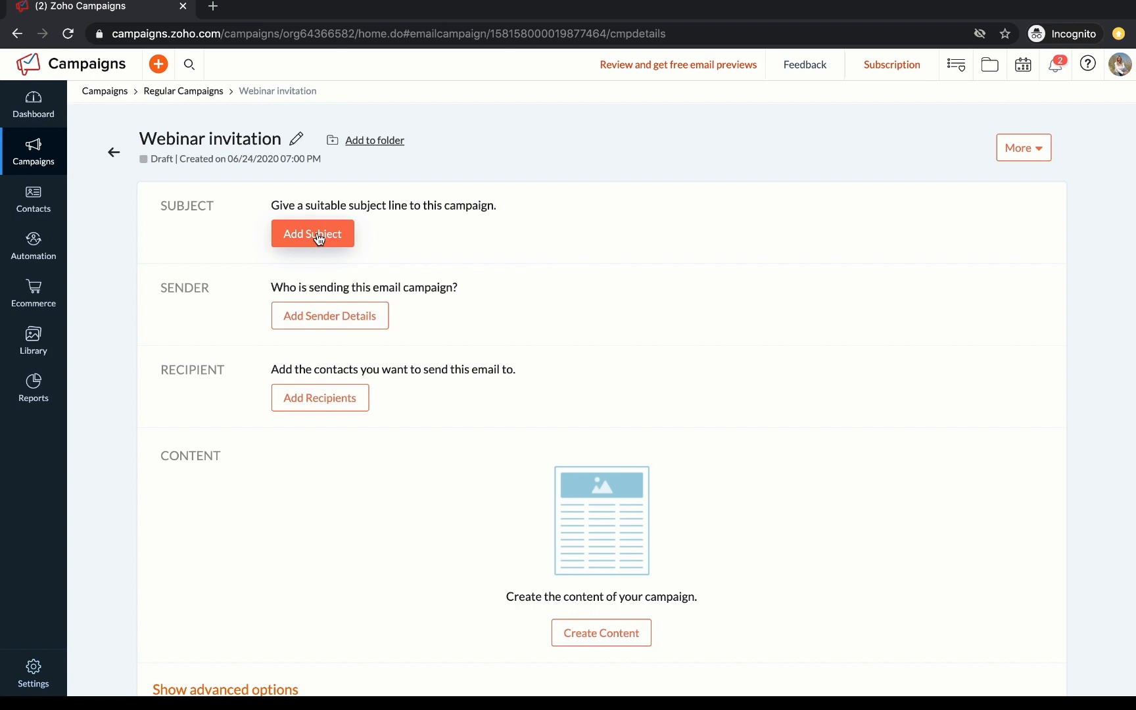
# - Enter the campaign subject "Join our free webinar and learn about influencer marketing" and look over its emoji and personalization options
pyautogui.click(319, 237)
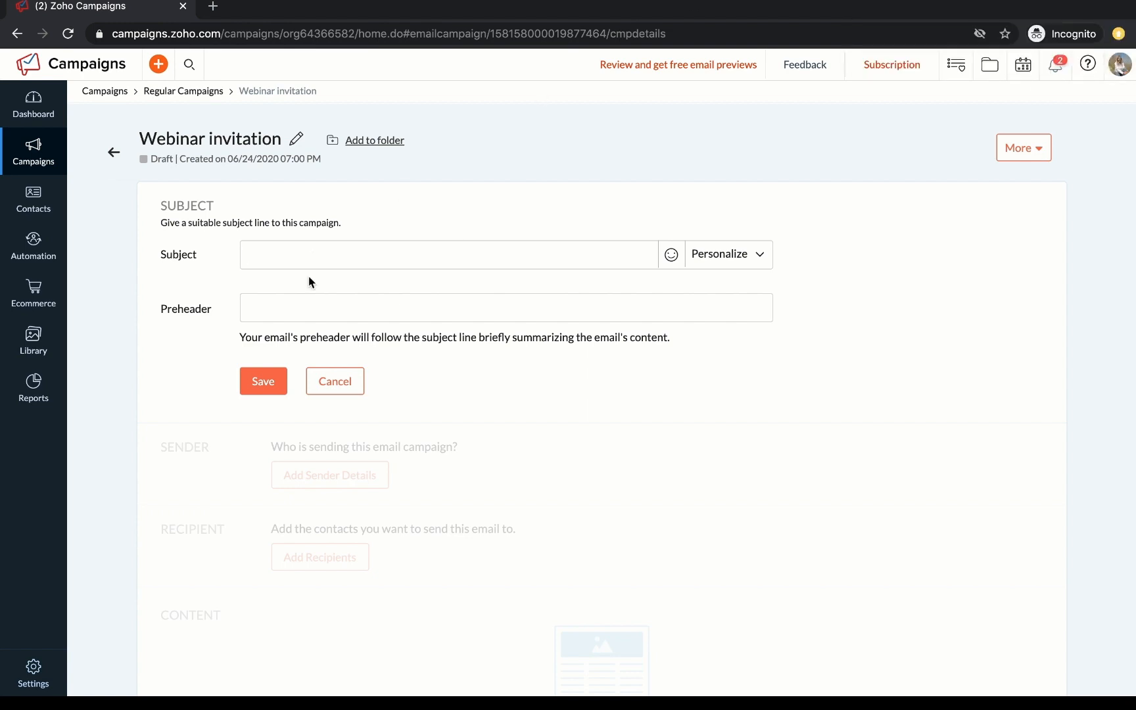
pyautogui.write('Join our free webinar and learn about influencer marketing')
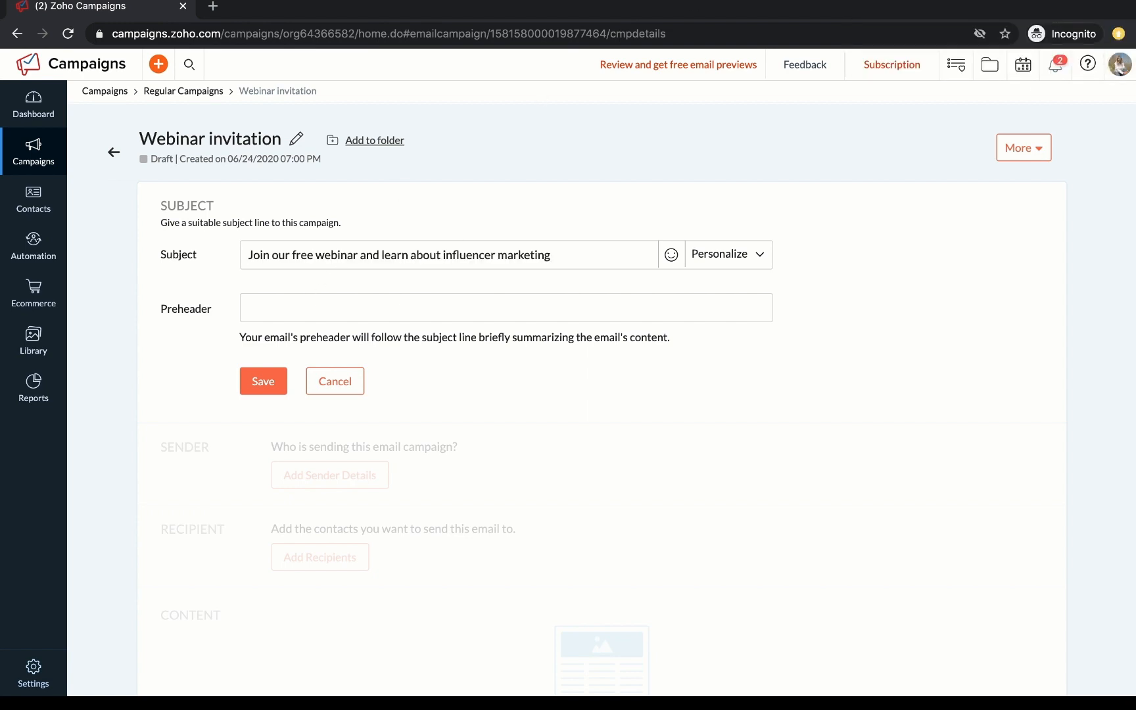
pyautogui.click(670, 257)
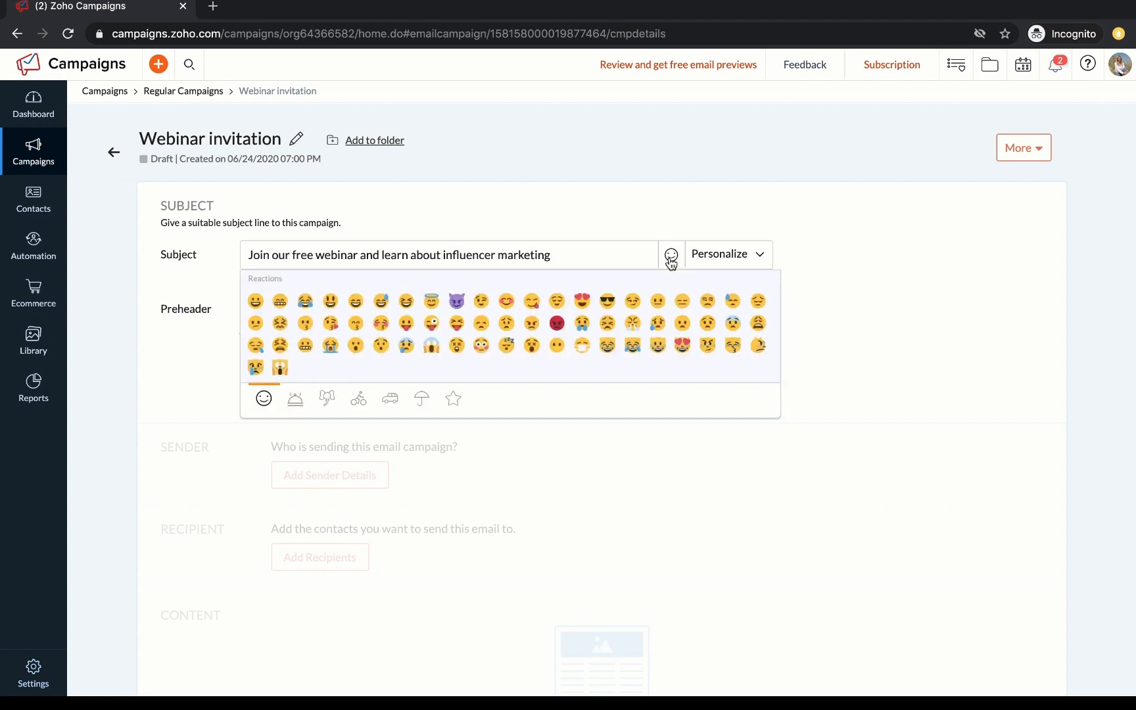
pyautogui.click(670, 262)
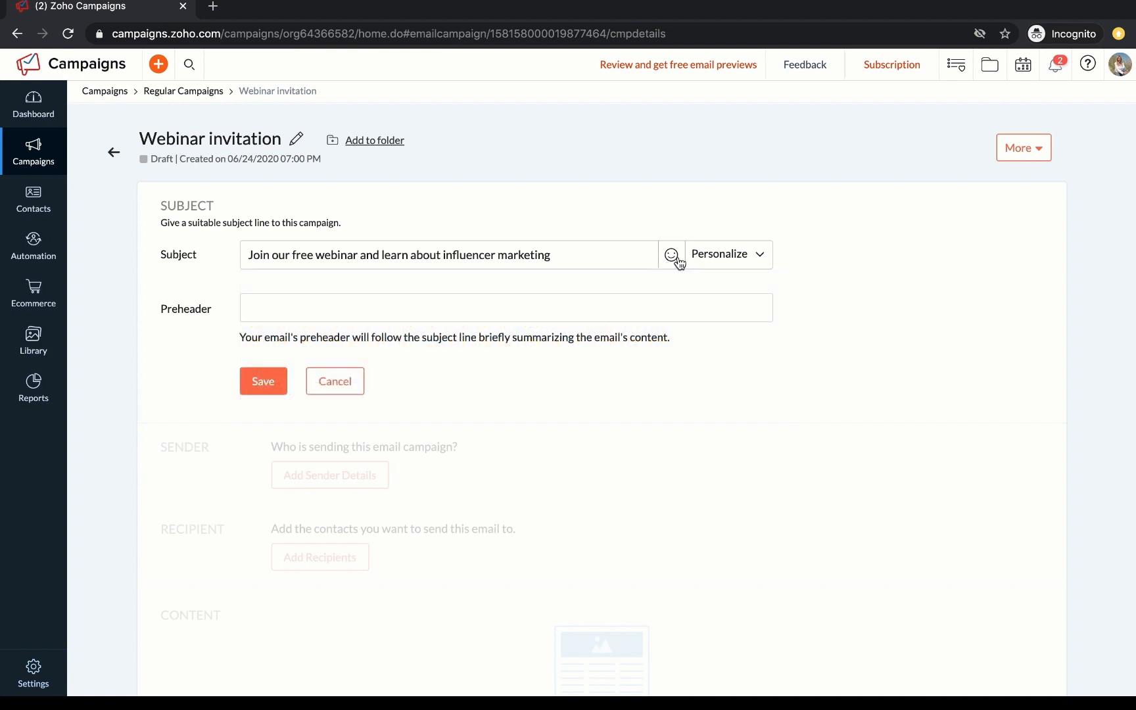
pyautogui.click(732, 258)
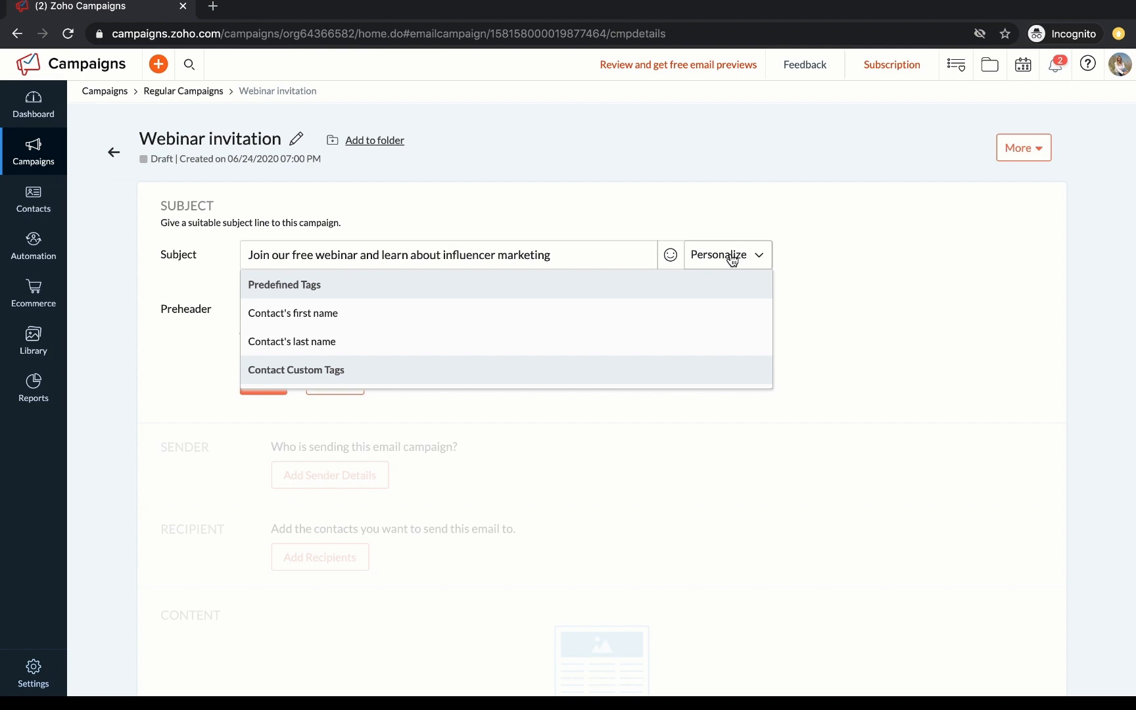
pyautogui.click(249, 259)
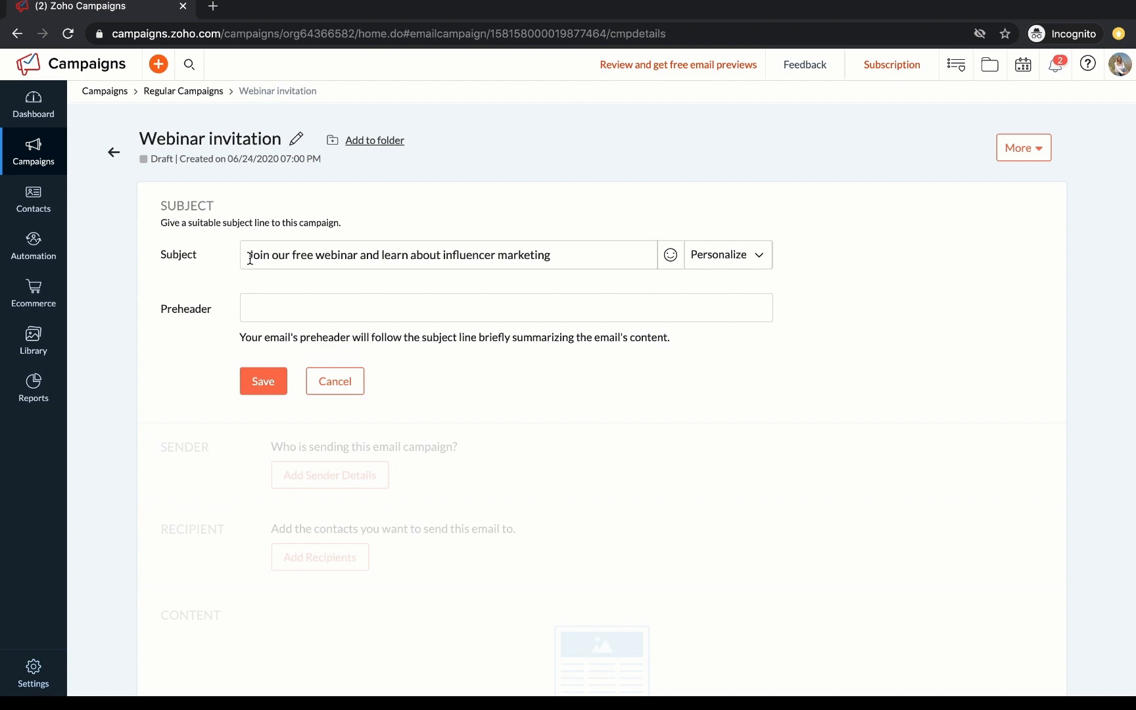
pyautogui.click(703, 255)
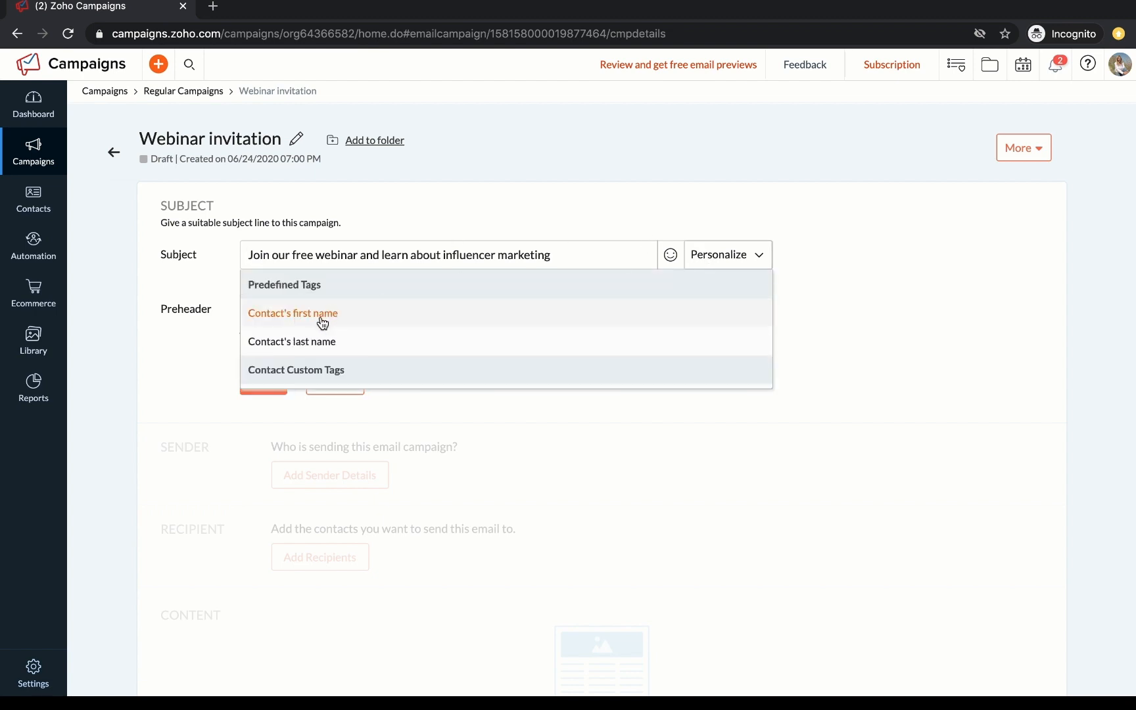
pyautogui.click(249, 255)
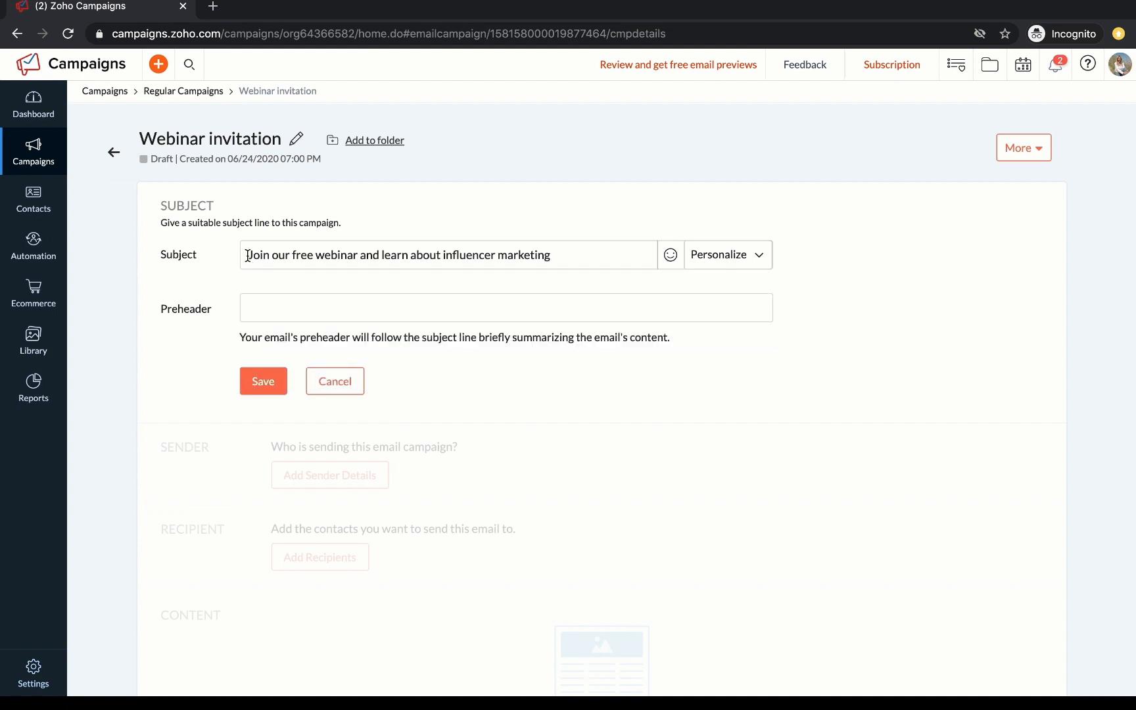
# - Set the preheader to "In depth knowledge, quizzes, and interactions" and save the subject section
pyautogui.click(349, 310)
pyautogui.write('In depth knowledge, quizzes, and interactions')
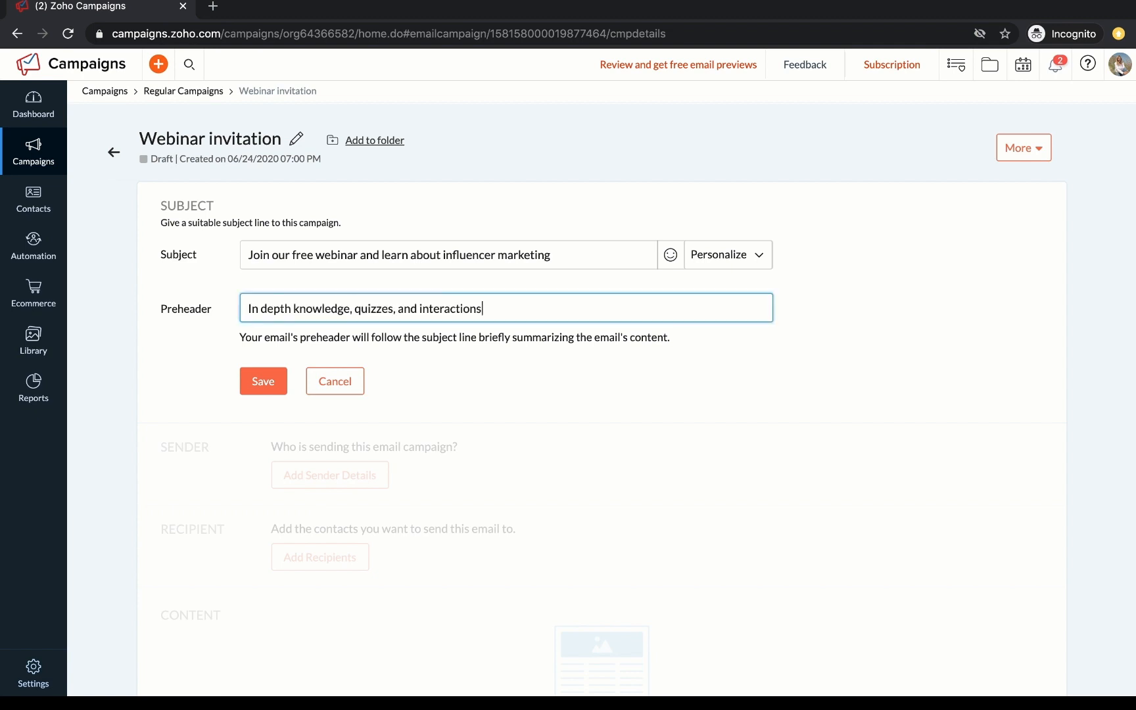
pyautogui.click(262, 392)
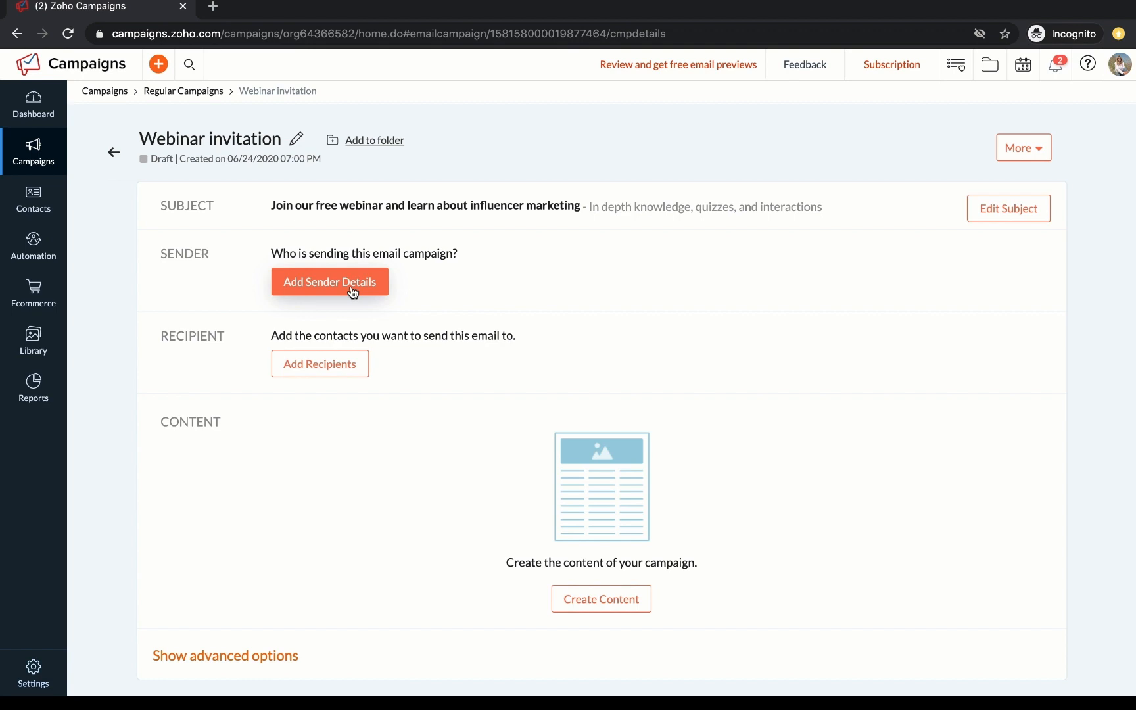
# - Save the campaign's sender details with the same sender for all recipients and the sender name left blank
pyautogui.click(353, 291)
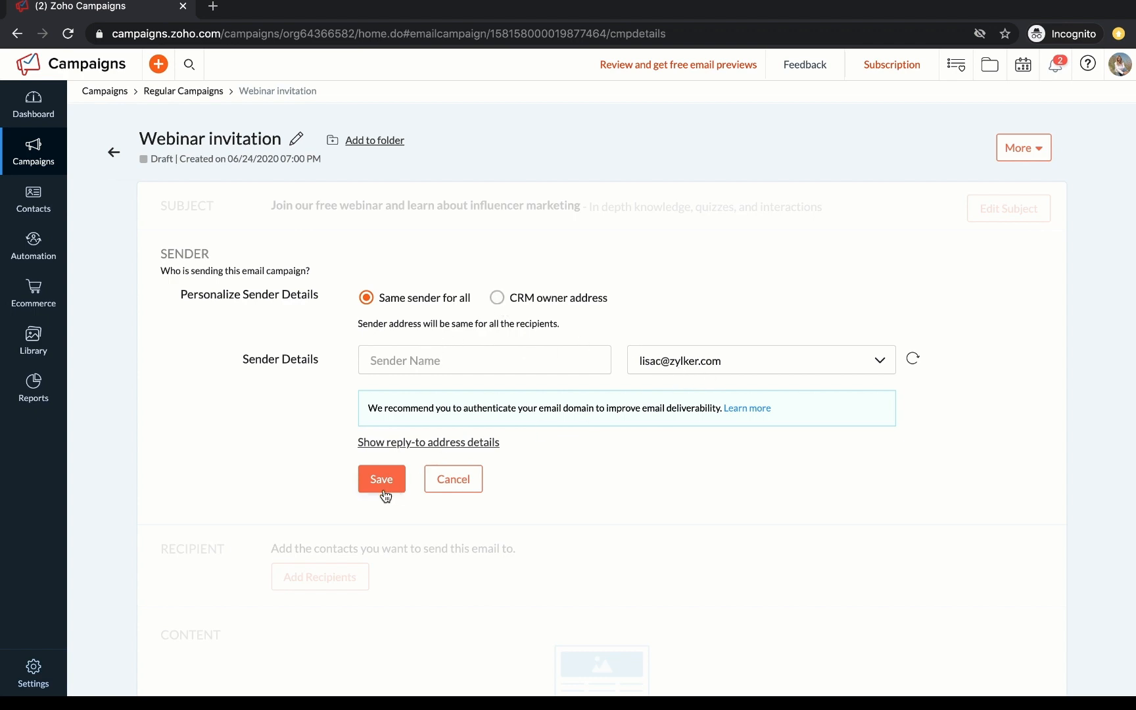
pyautogui.click(417, 358)
pyautogui.click(330, 368)
pyautogui.click(381, 481)
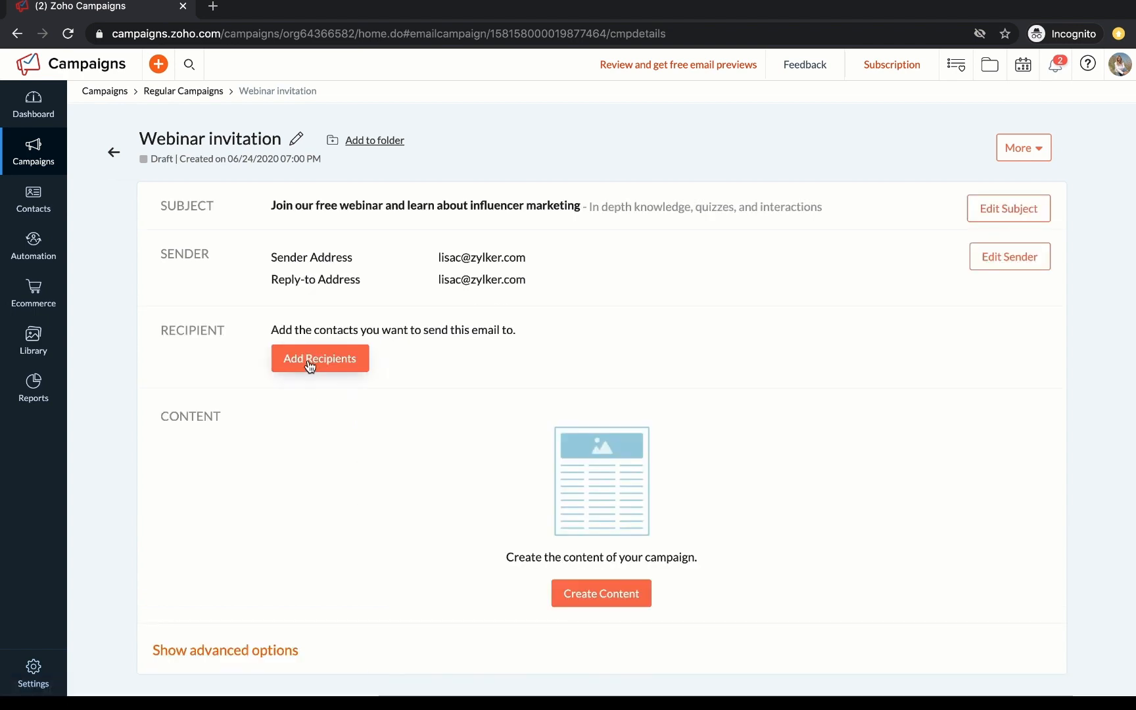
# - Add the "Zylker webinars" list as the campaign's recipients
pyautogui.click(310, 363)
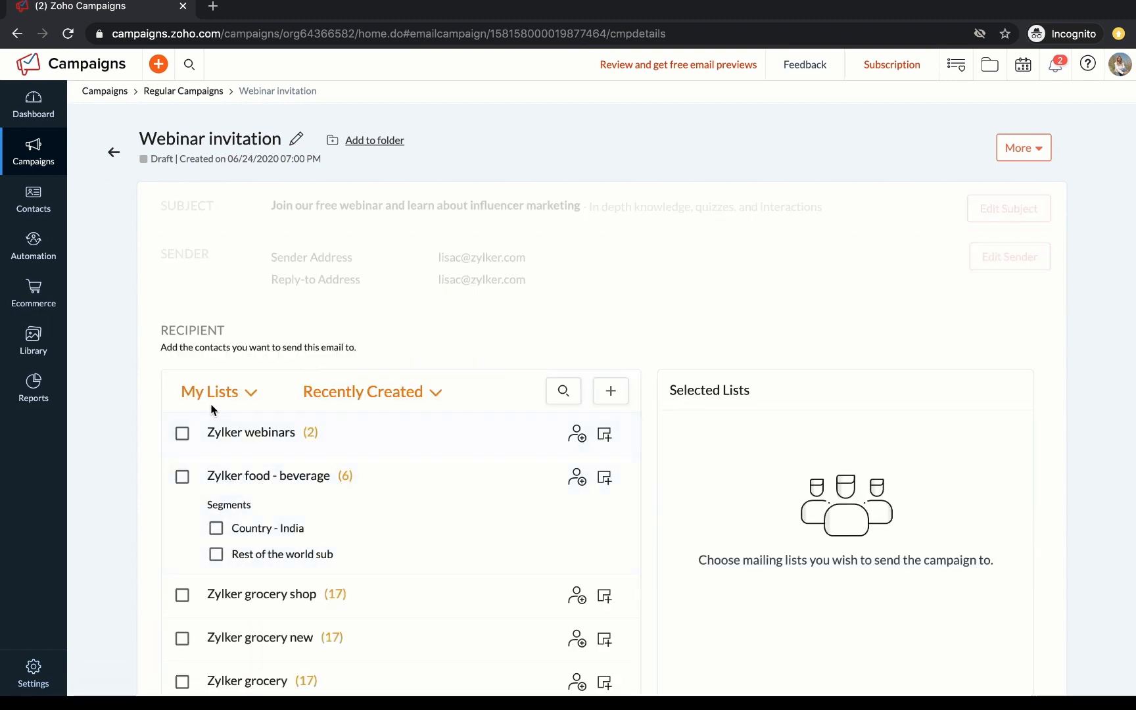
pyautogui.scroll(-5, 603, 437)
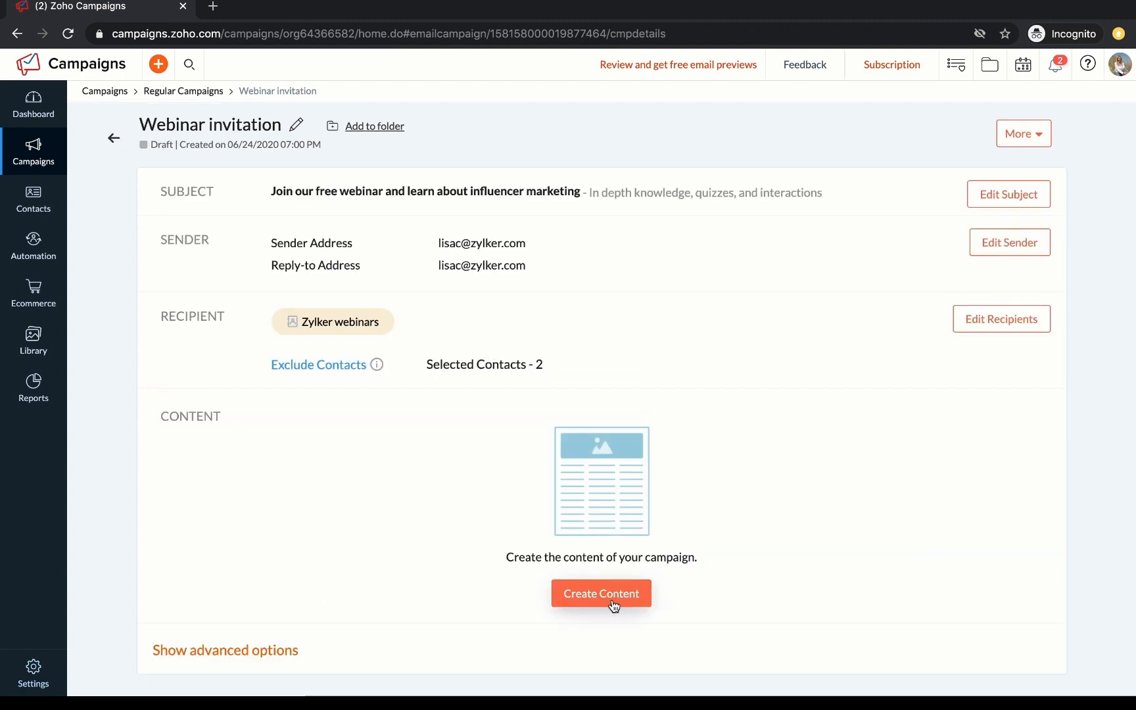
# - Start the campaign content from a pre-designed template, browsing the categories and choosing Welcome19
pyautogui.click(601, 593)
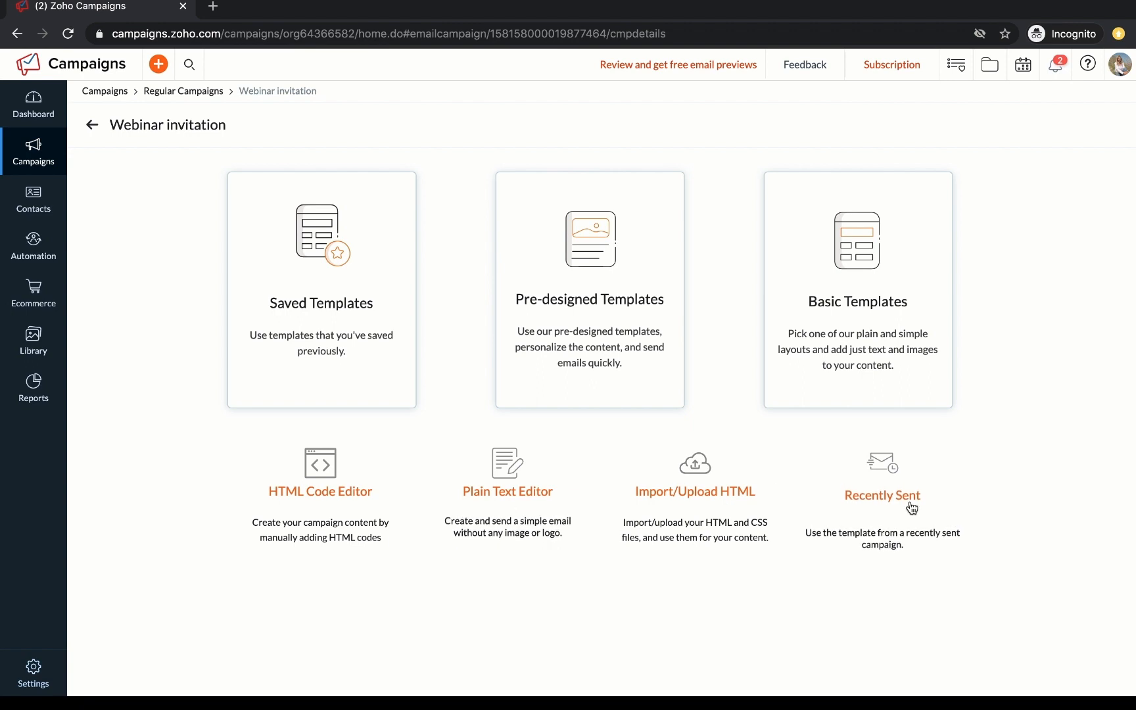
pyautogui.click(603, 310)
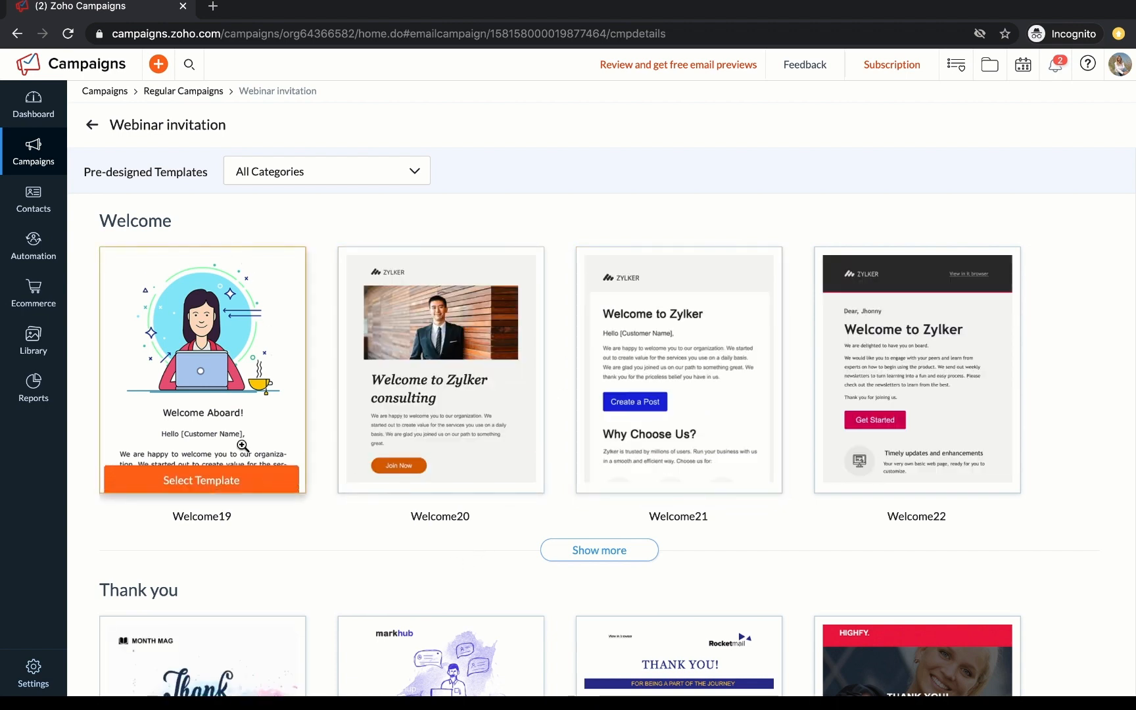
pyautogui.scroll(-13, 243, 446)
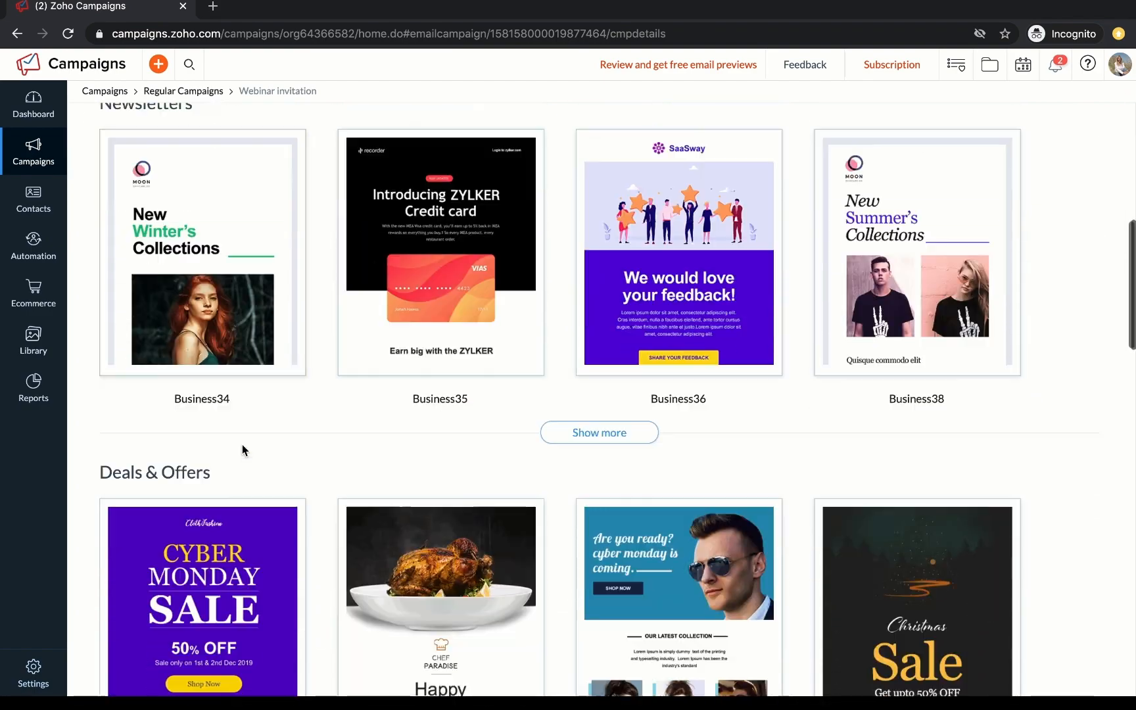
pyautogui.scroll(-10, 242, 450)
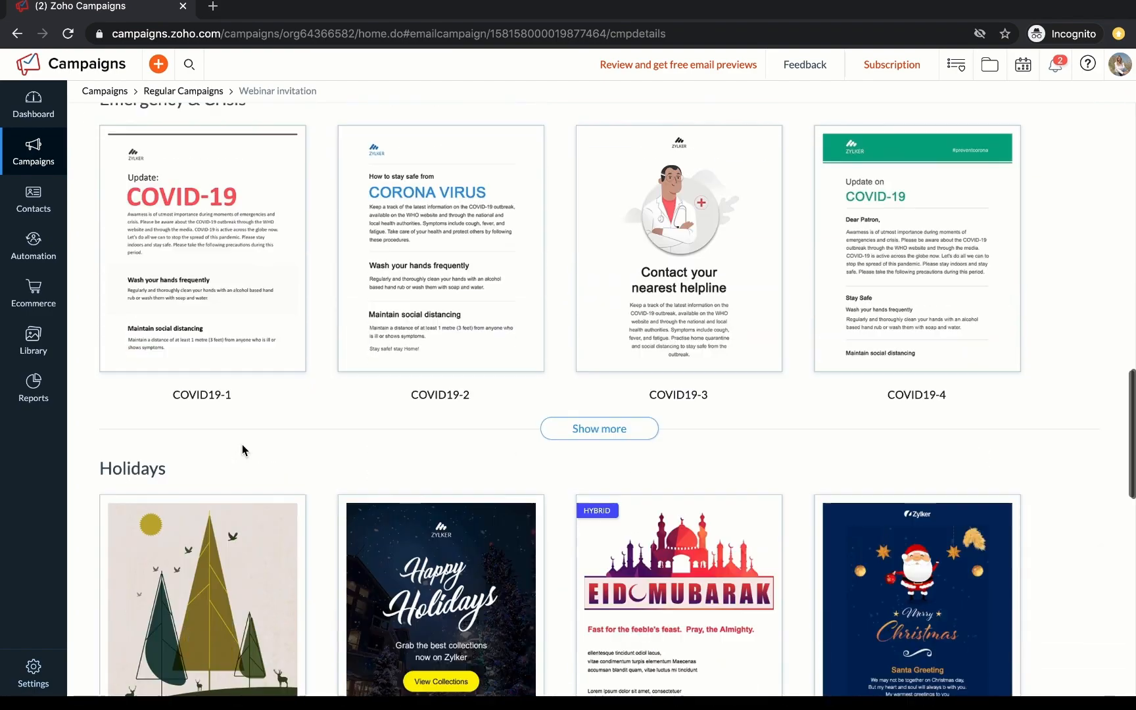
pyautogui.scroll(-5, 242, 450)
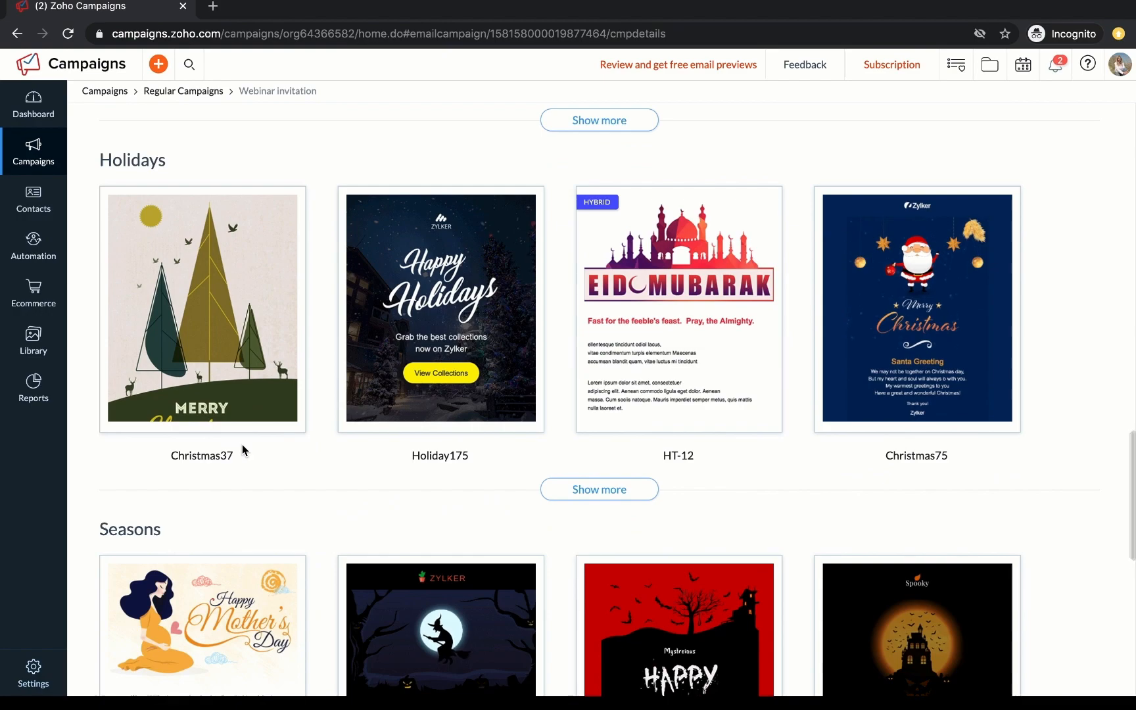
pyautogui.scroll(-10, 243, 449)
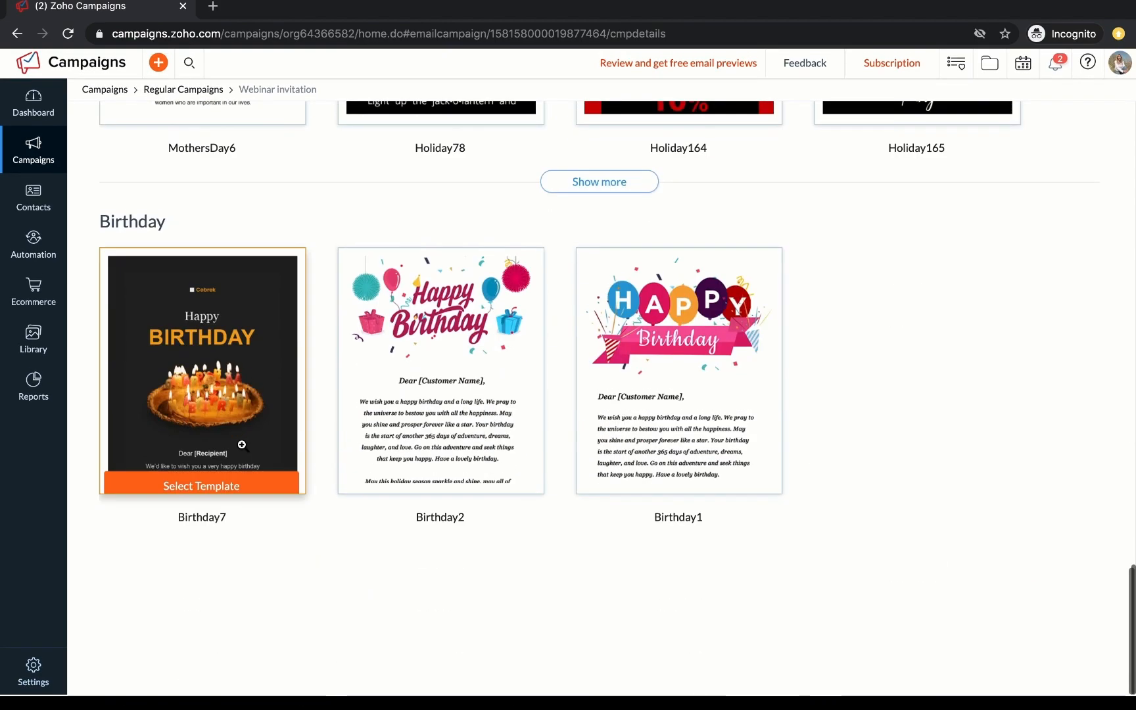
pyautogui.scroll(20, 243, 447)
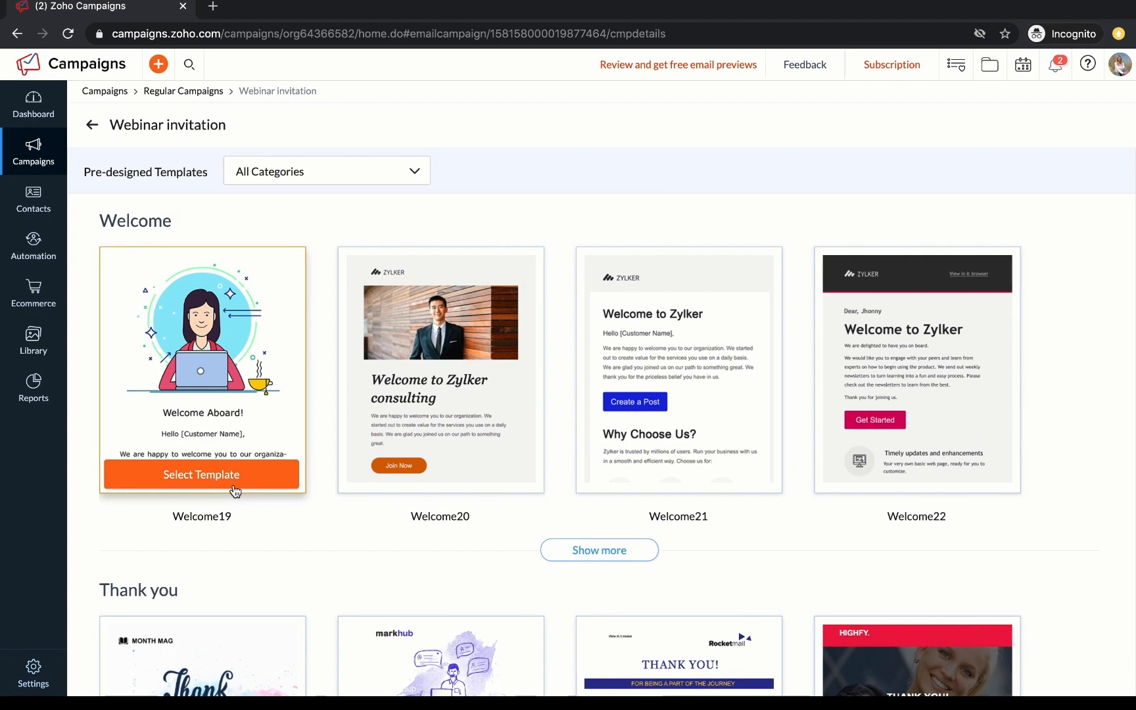
pyautogui.click(234, 490)
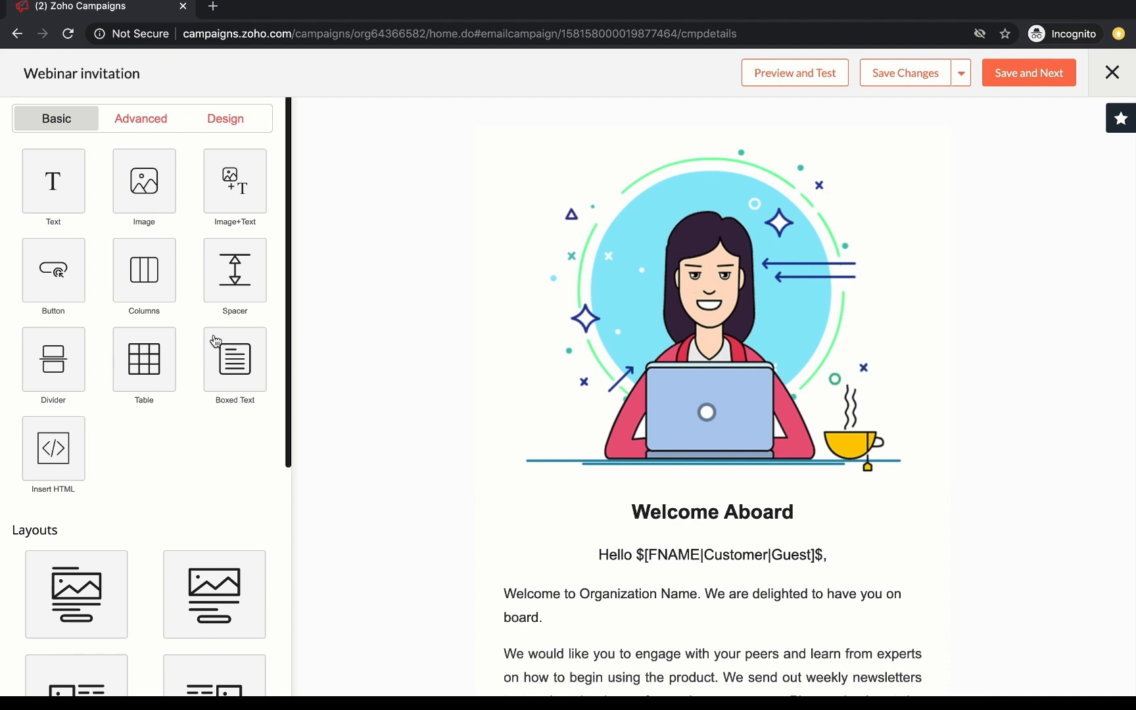
# - Add a large text block at the very end of the email, below the footer, keeping its default properties
pyautogui.click(55, 187)
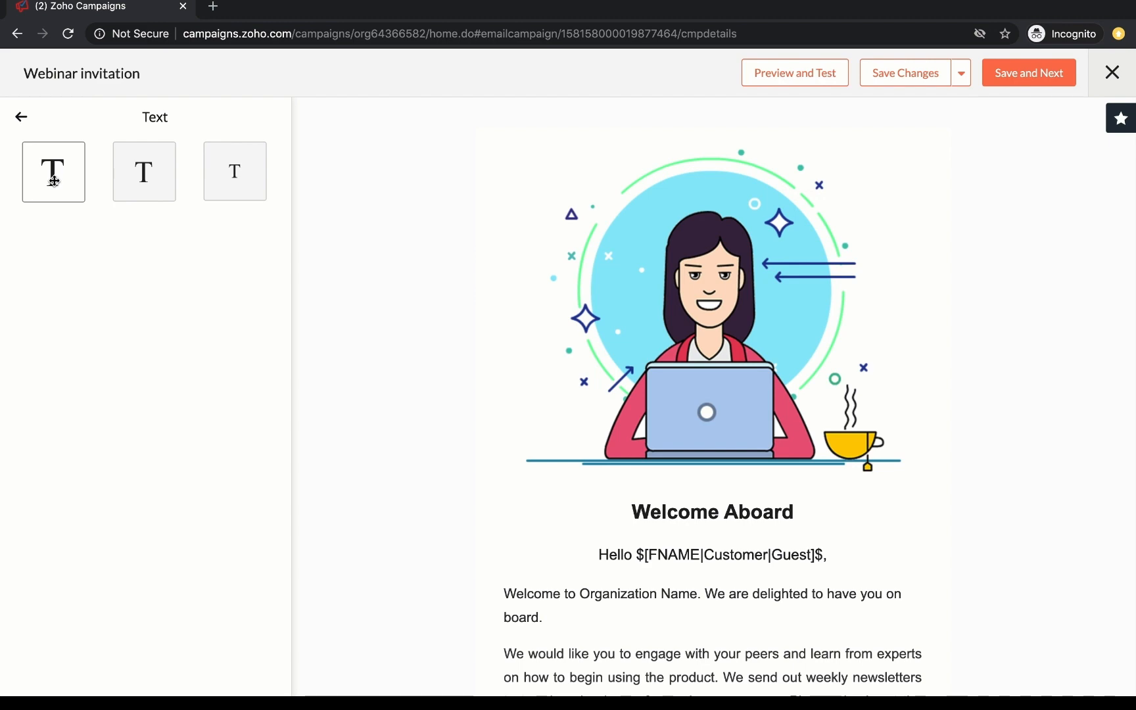
pyautogui.moveTo(54, 180); pyautogui.dragTo(58, 146)
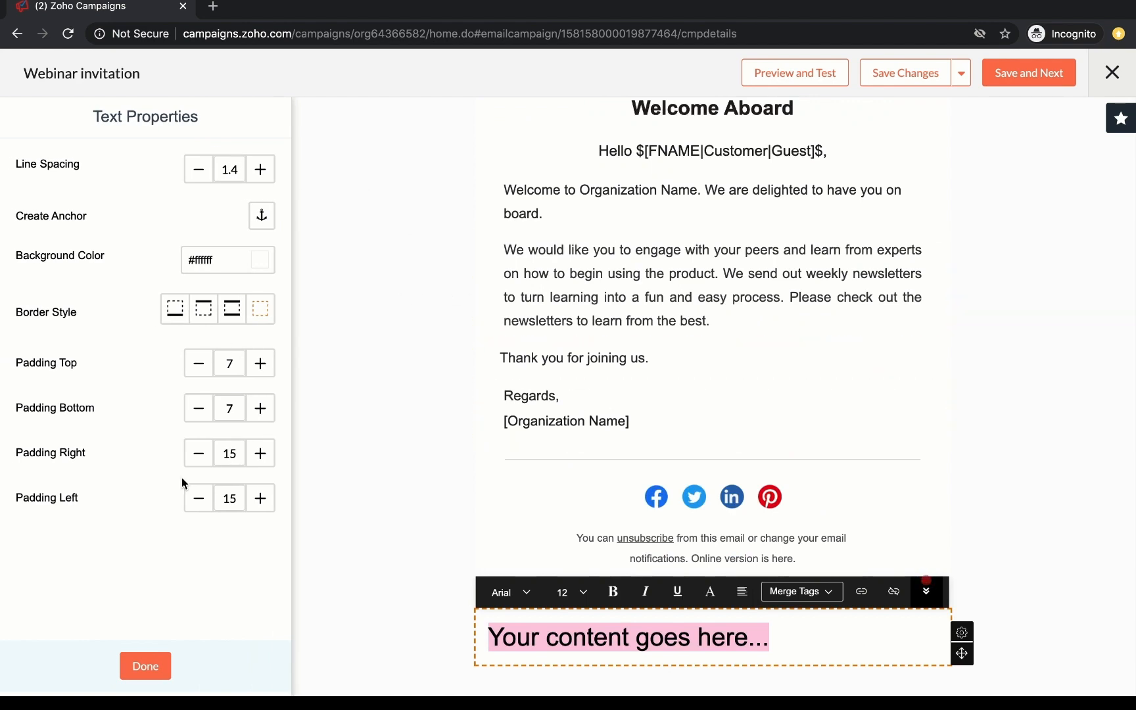
pyautogui.click(146, 667)
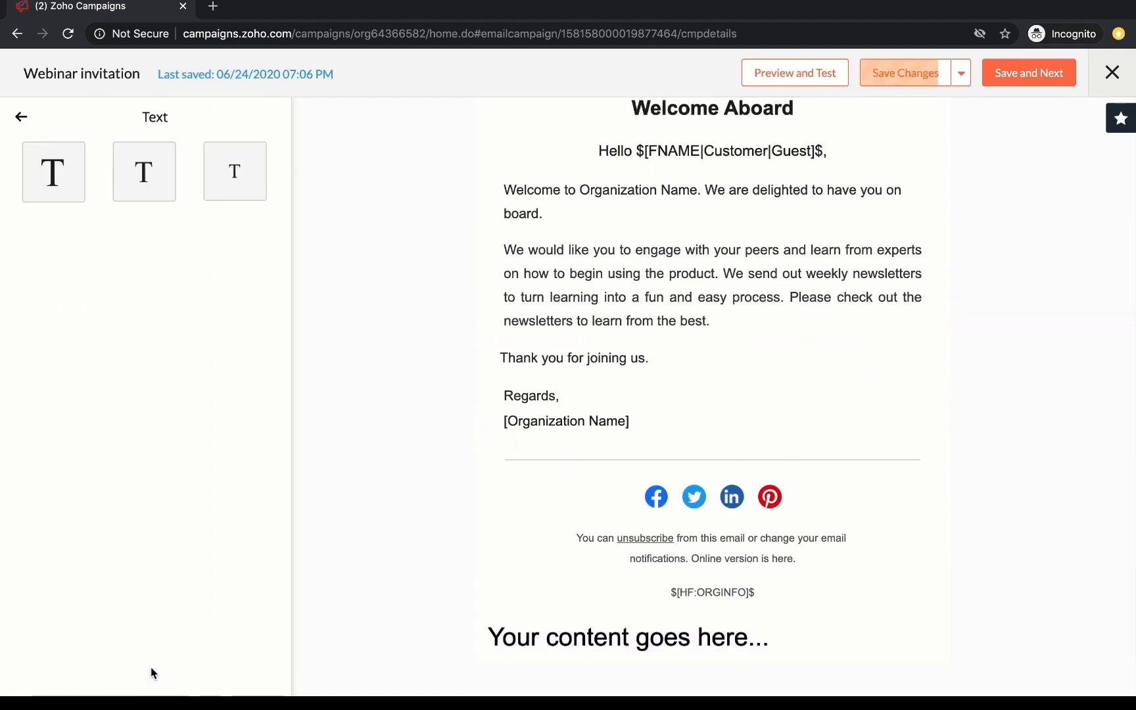
# - Insert a single-image block just below the divider line in the email, keeping its default properties
pyautogui.click(21, 117)
pyautogui.click(151, 189)
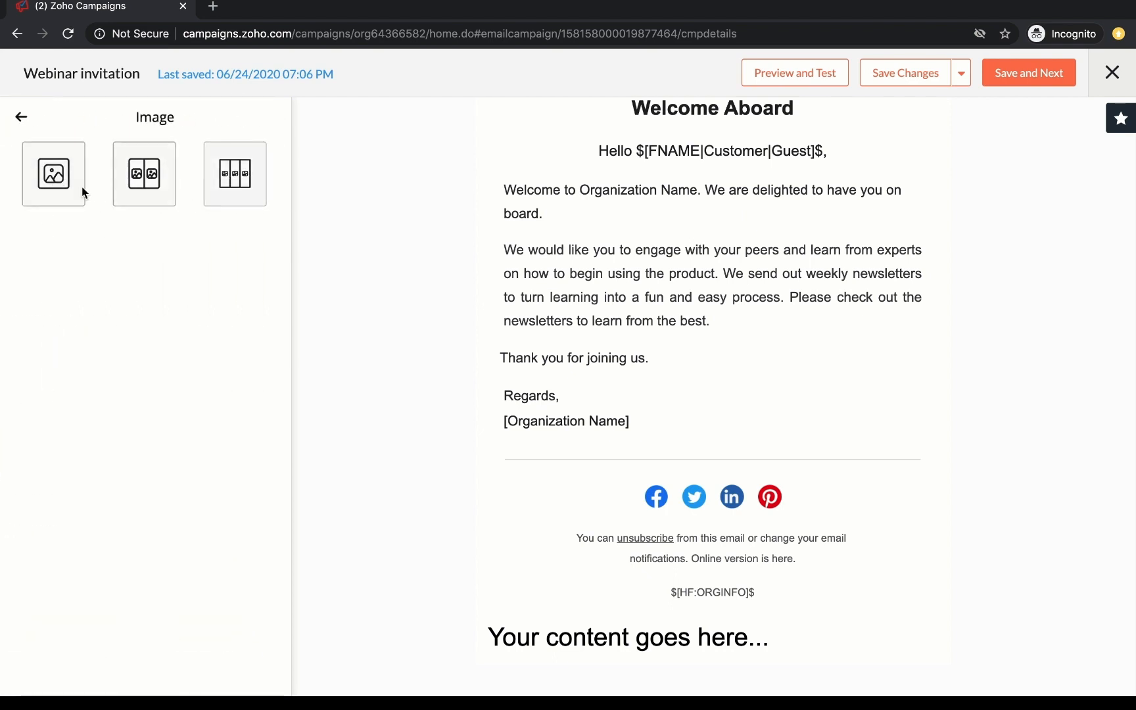
pyautogui.moveTo(50, 184); pyautogui.dragTo(51, 183)
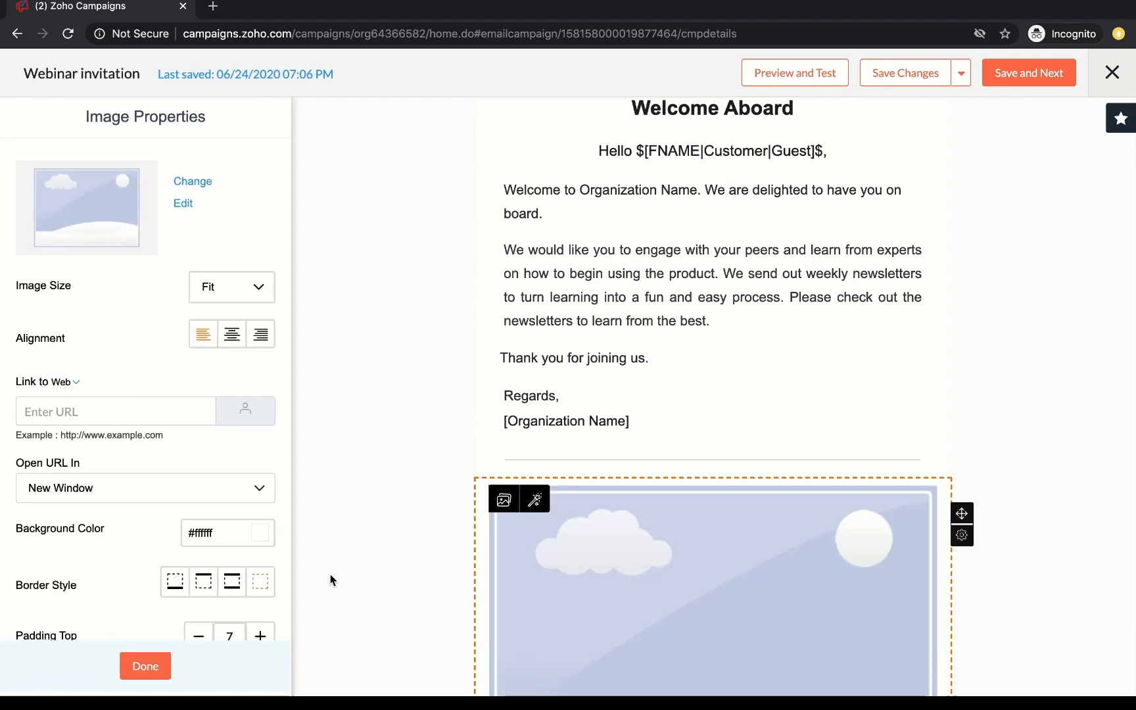
pyautogui.click(162, 667)
# - Place a fully rounded button between "Thank you for joining us." and "Regards," in the email
pyautogui.click(21, 113)
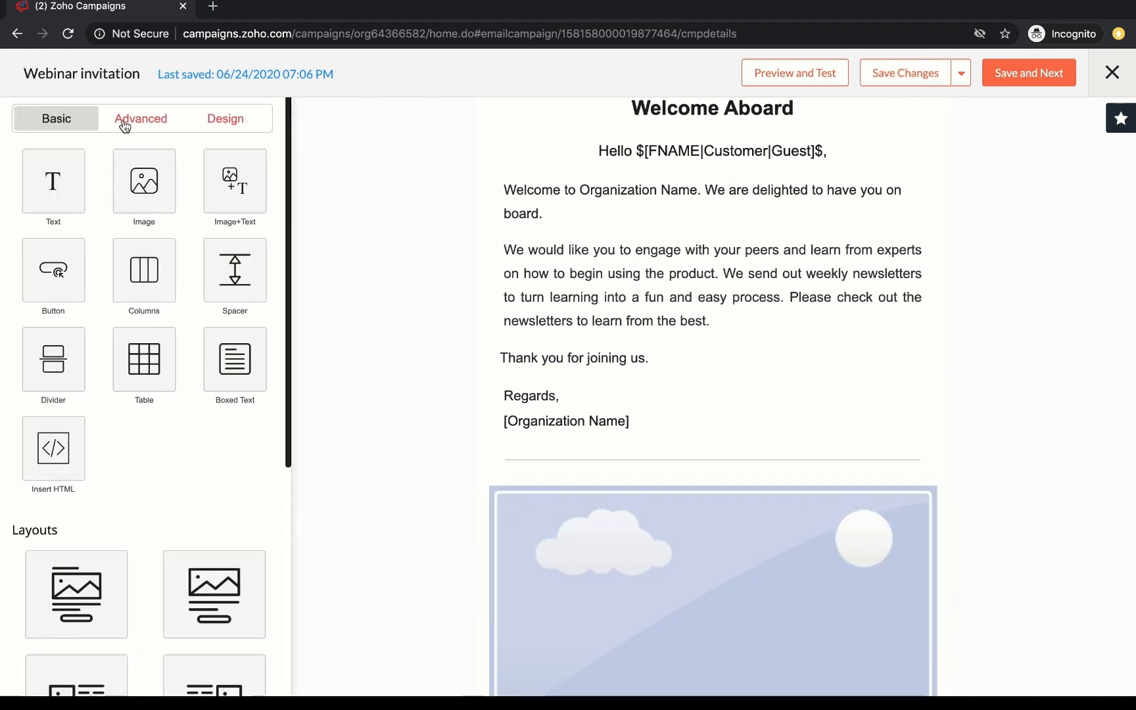
pyautogui.click(60, 300)
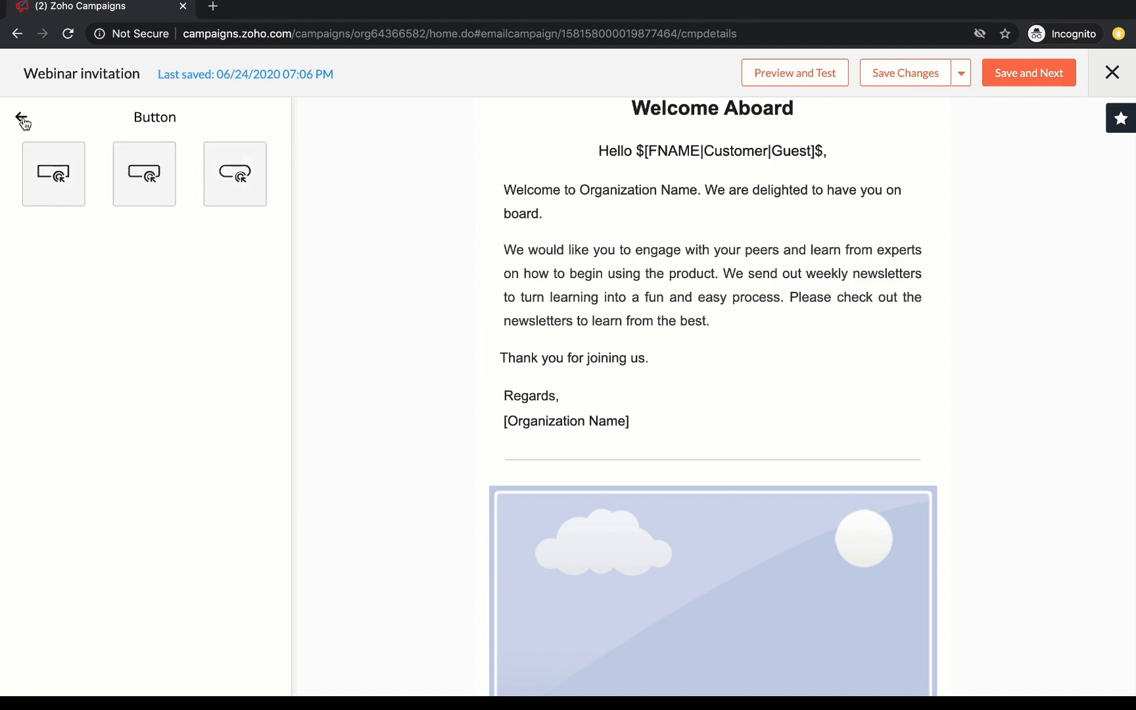
pyautogui.moveTo(217, 169); pyautogui.dragTo(767, 402)
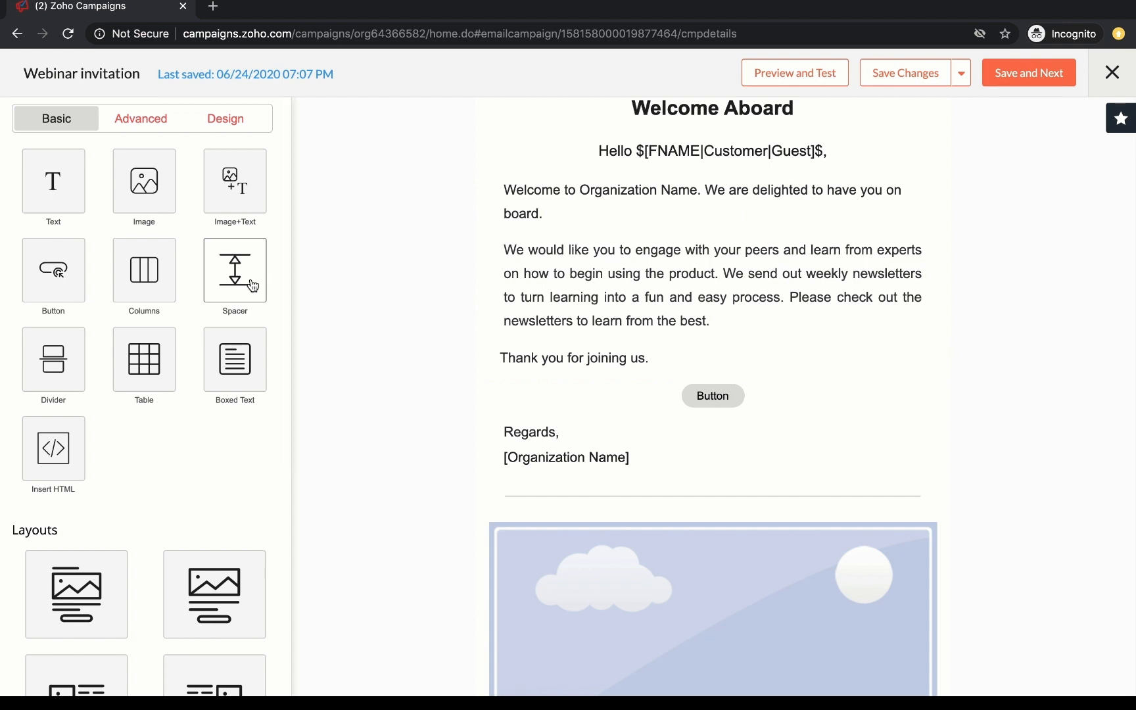
pyautogui.click(53, 365)
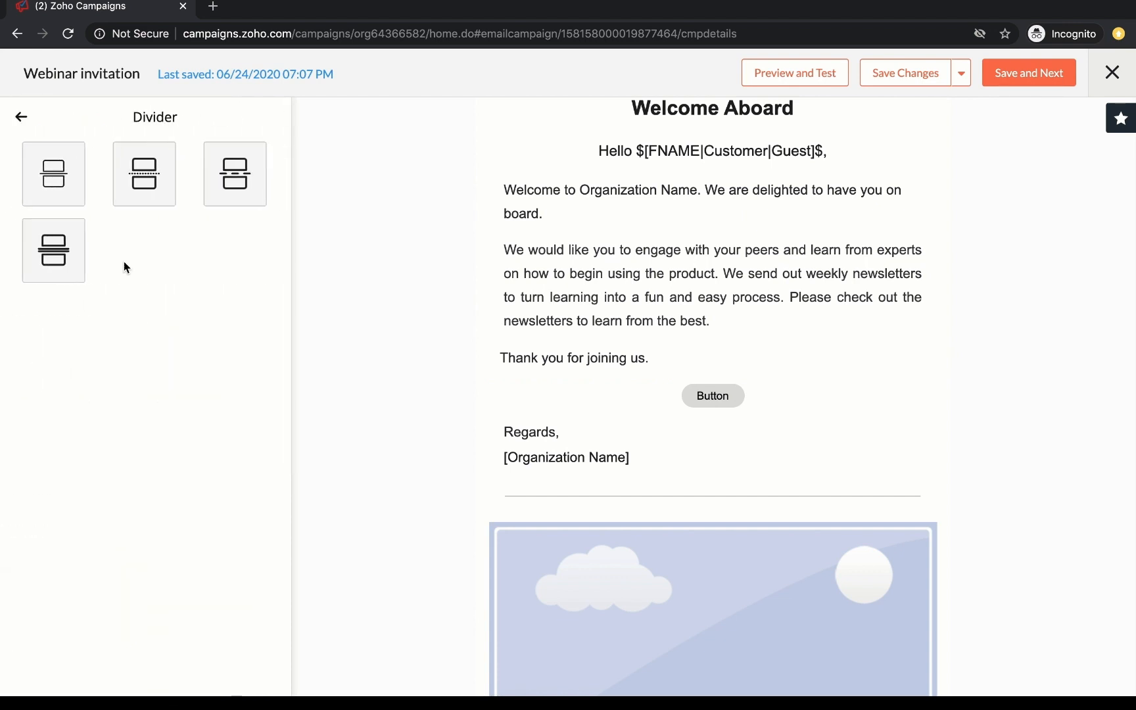
pyautogui.click(19, 118)
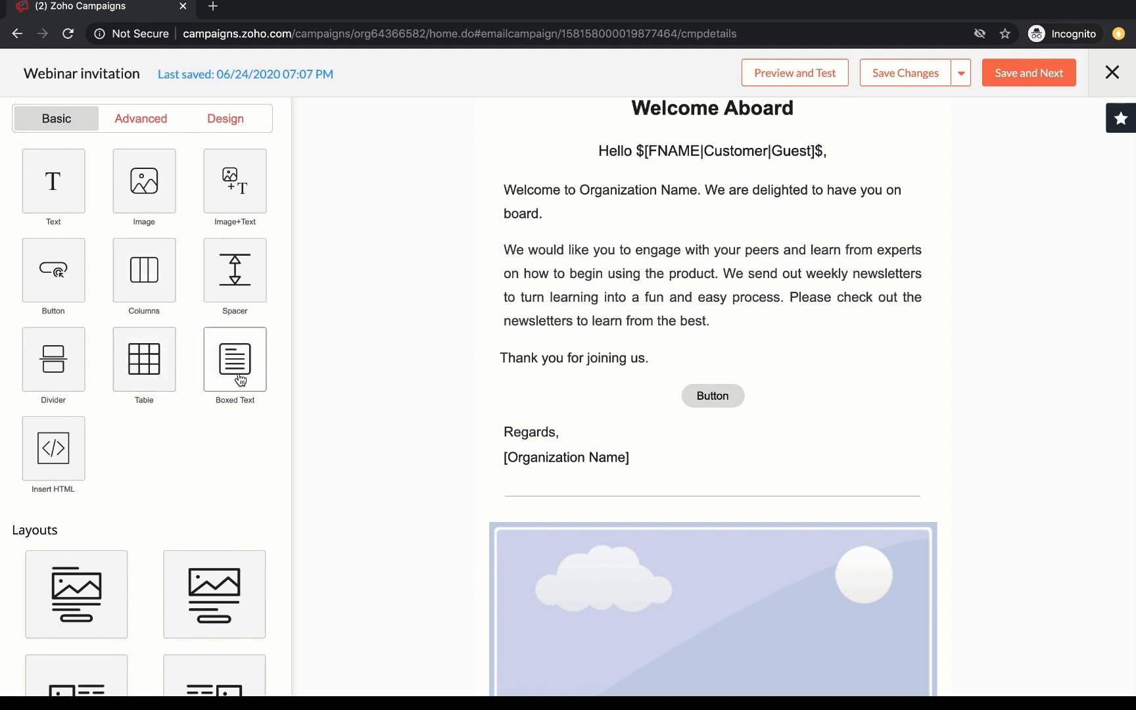
# - Add a social widget with round Facebook, Twitter and LinkedIn icons at the end of the email, keeping its default properties
pyautogui.click(139, 122)
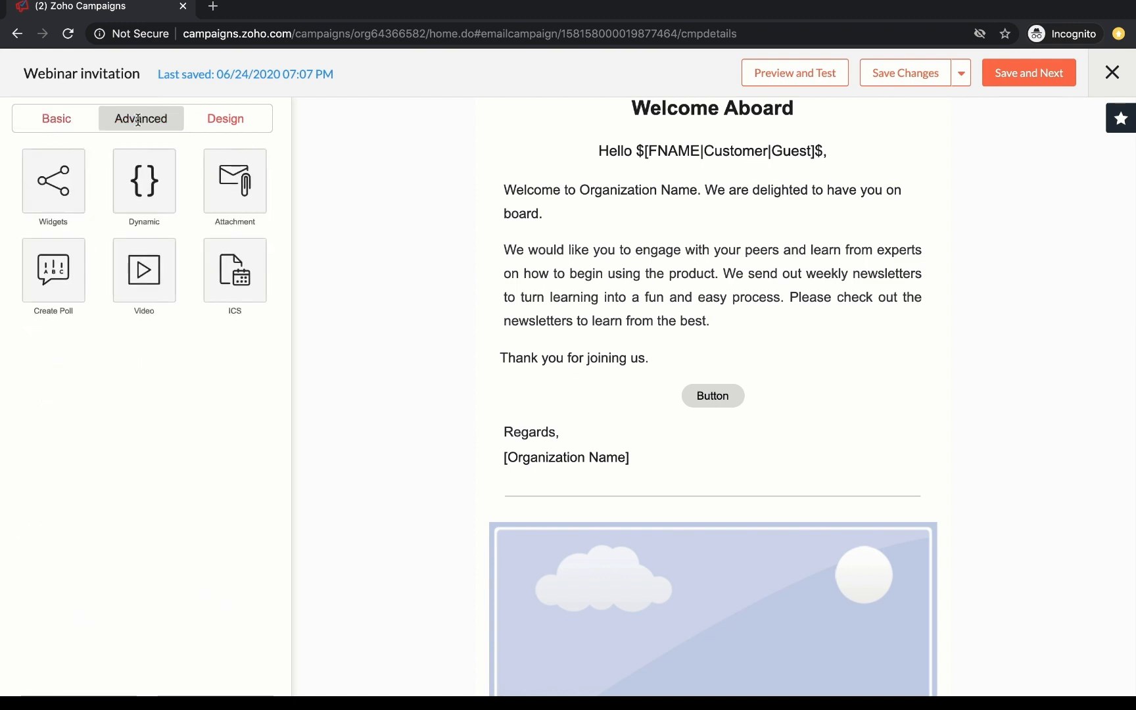
pyautogui.click(66, 204)
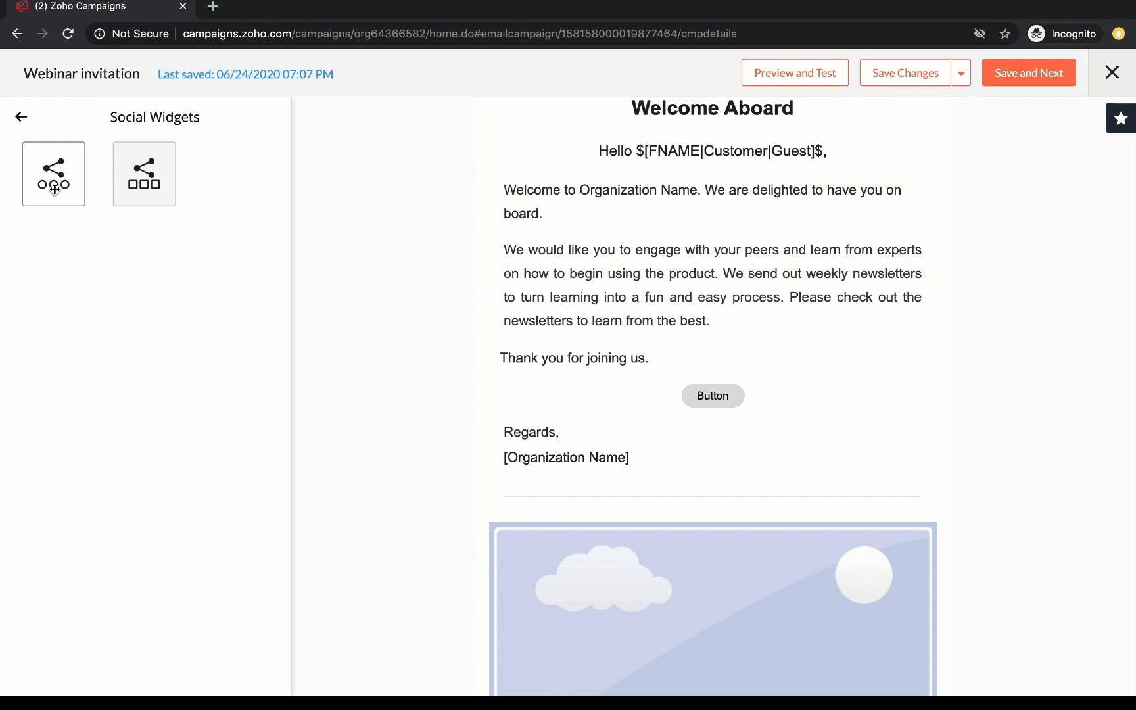
pyautogui.click(54, 190)
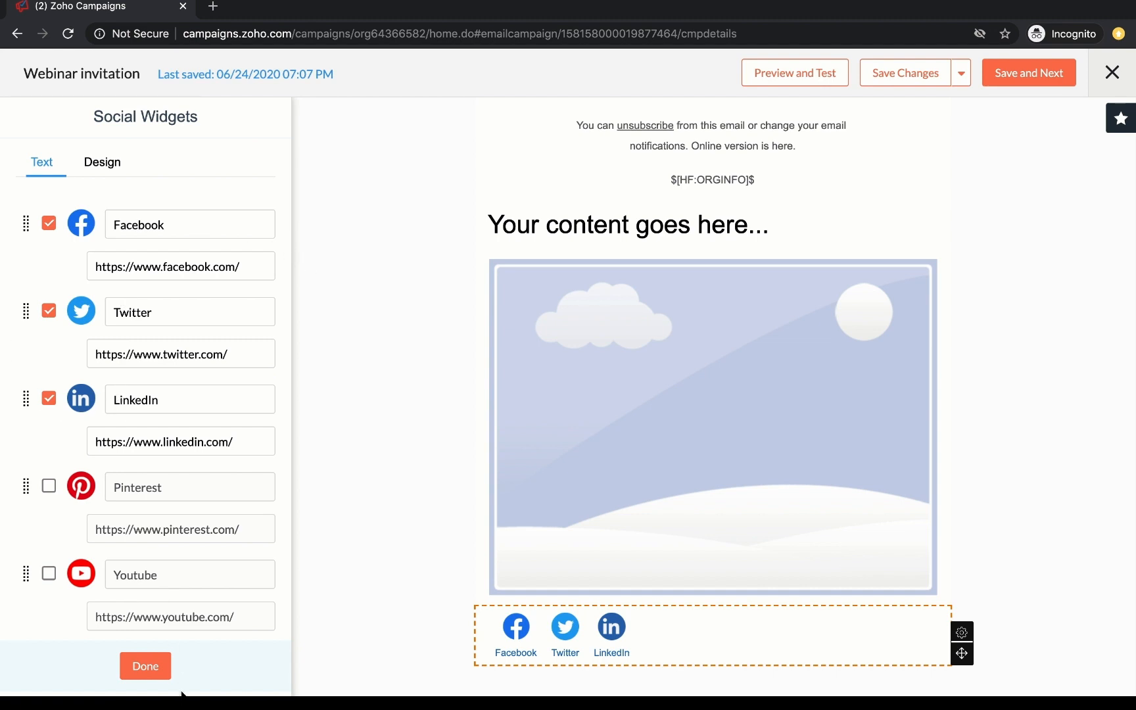
pyautogui.click(151, 671)
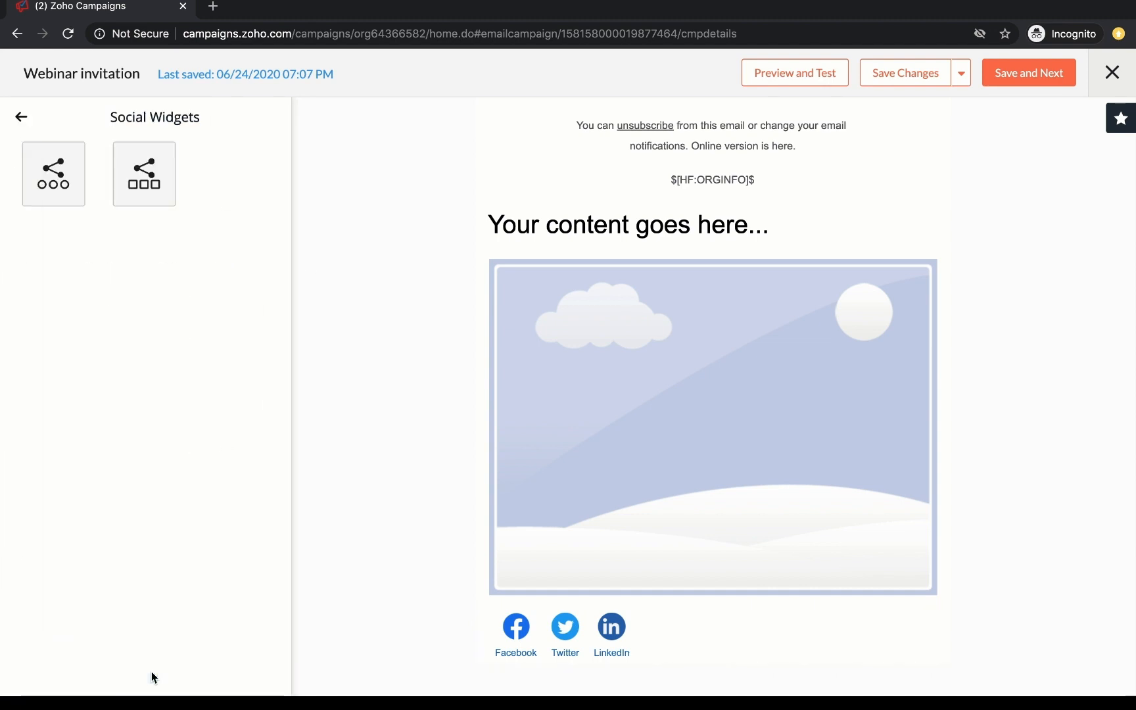
pyautogui.click(33, 117)
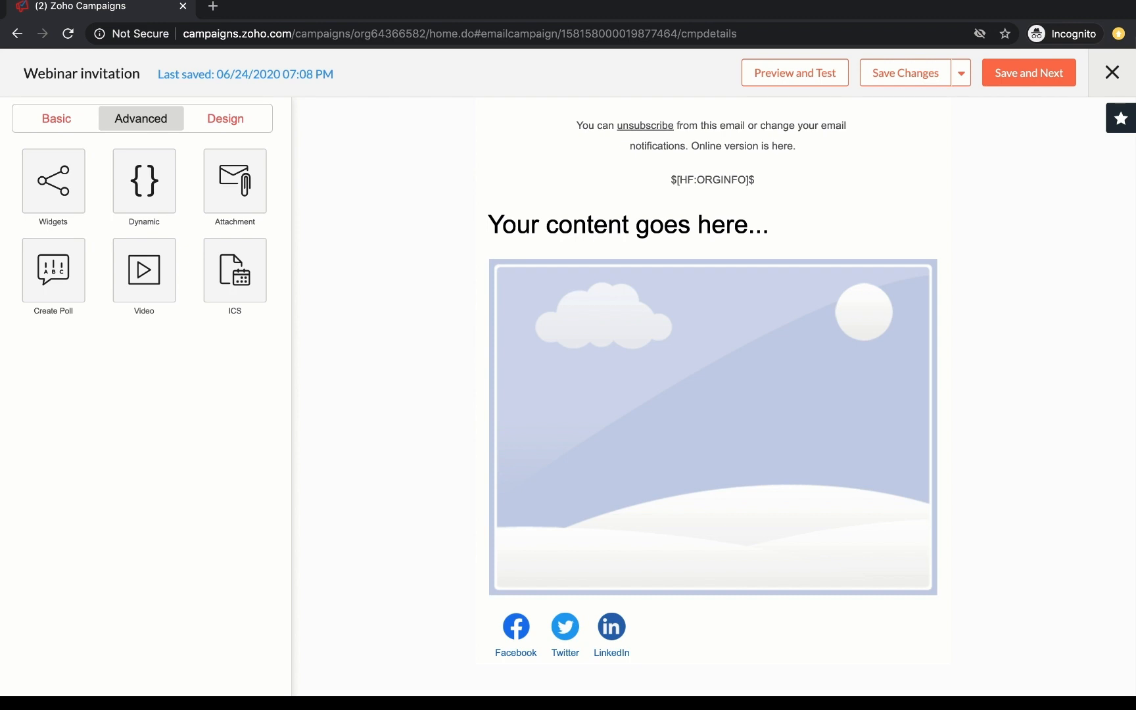
# - Add a dynamic text component at the end of the email with the first condition COUNTRY is "United states"
pyautogui.click(145, 181)
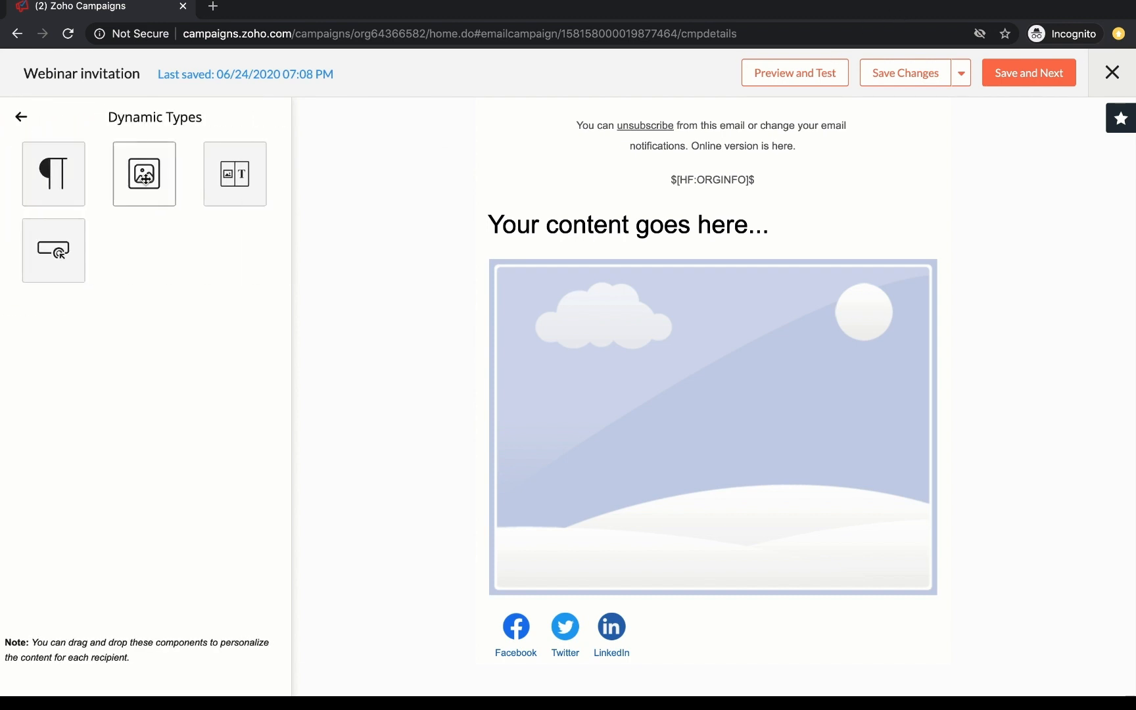
pyautogui.click(53, 183)
pyautogui.click(415, 209)
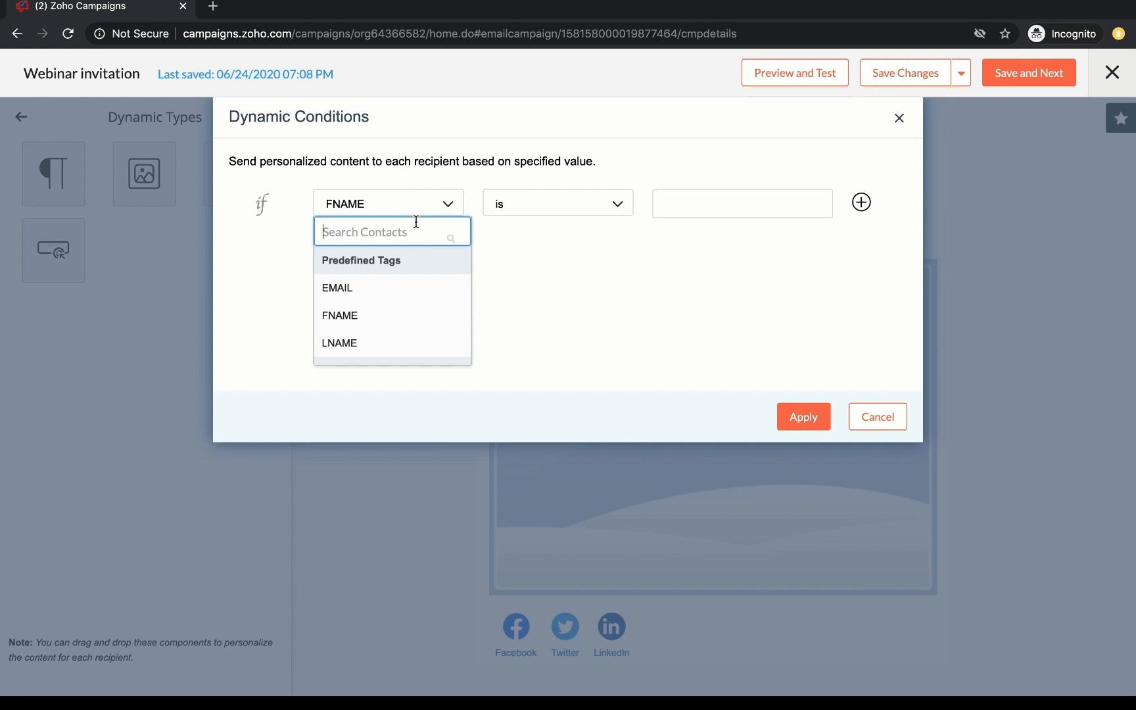
pyautogui.write('cou')
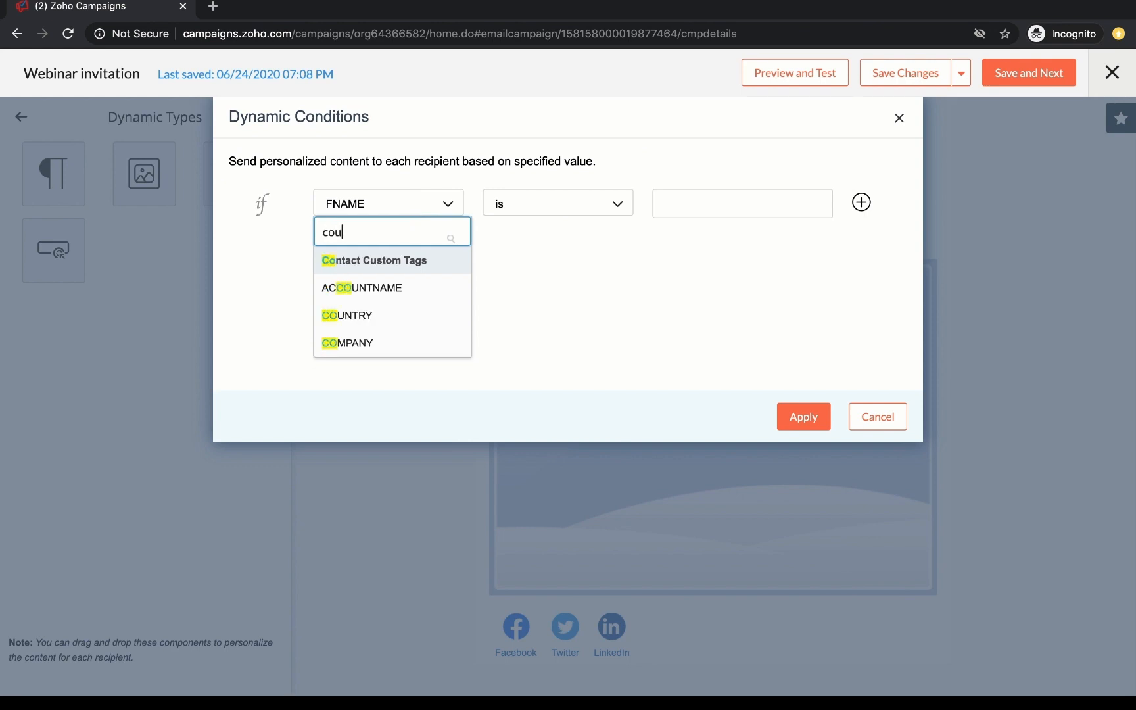
pyautogui.write('n')
pyautogui.click(378, 288)
pyautogui.click(687, 202)
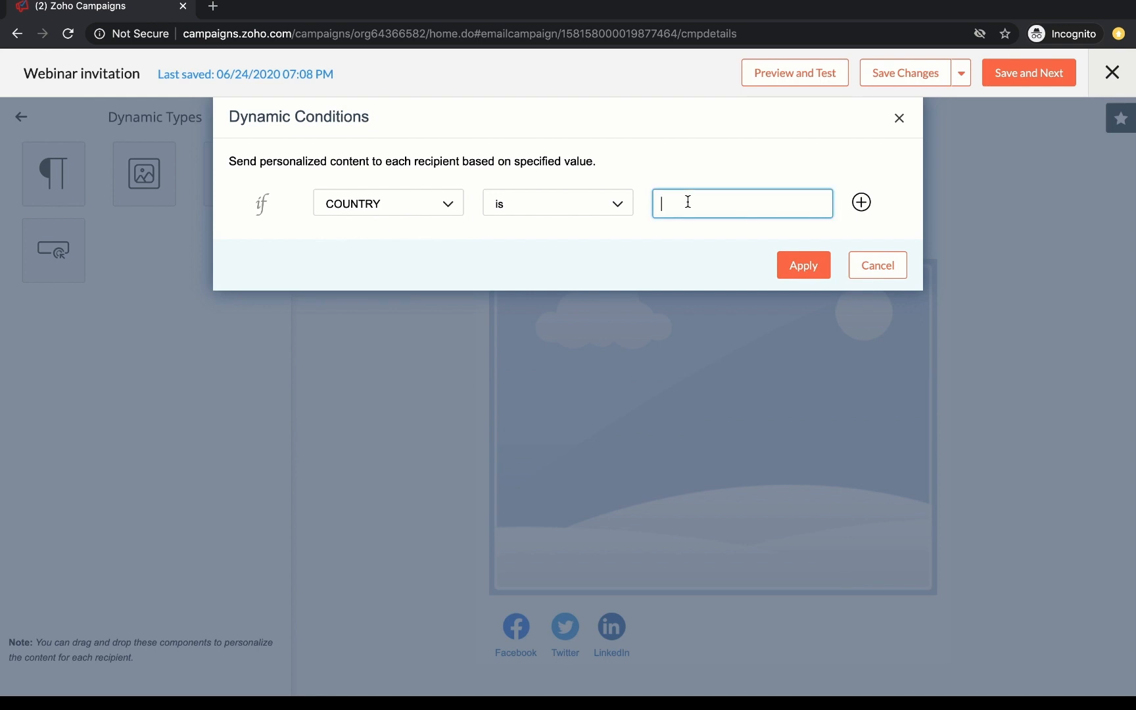
pyautogui.write('United states')
# - Add else-if conditions for COUNTRY is "United kingdom" and COUNTRY is "India", and apply the dynamic conditions
pyautogui.click(861, 202)
pyautogui.click(760, 257)
pyautogui.doubleClick(760, 257)
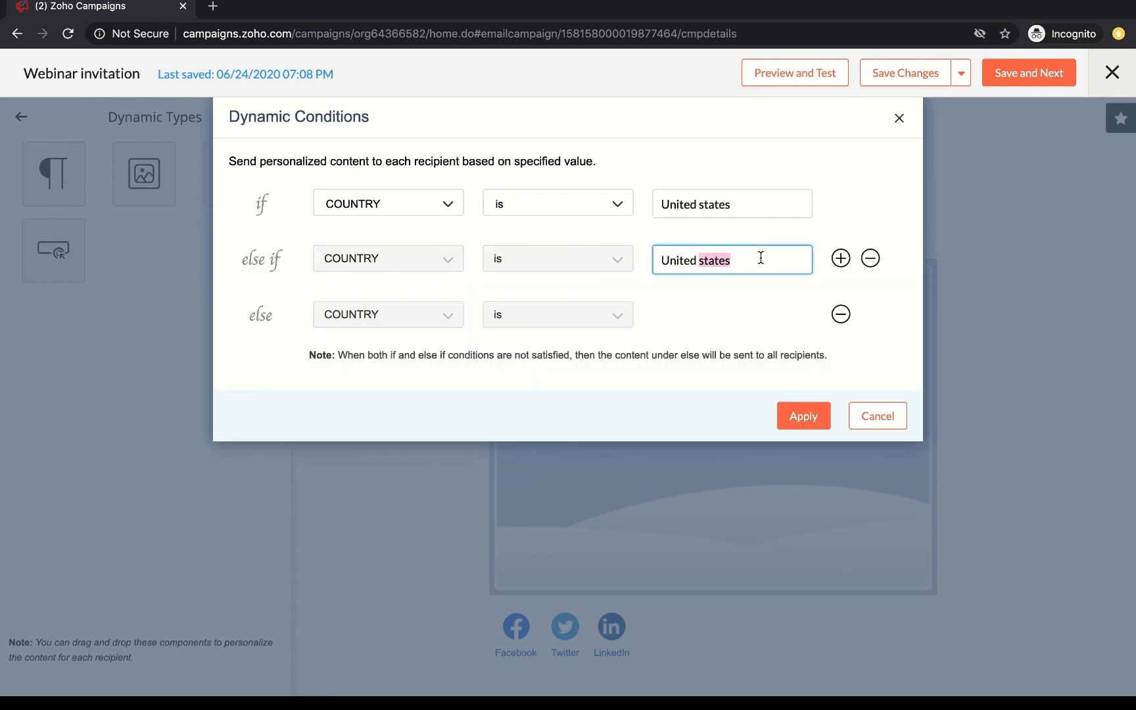
pyautogui.write('kingdom')
pyautogui.click(841, 258)
pyautogui.doubleClick(752, 309)
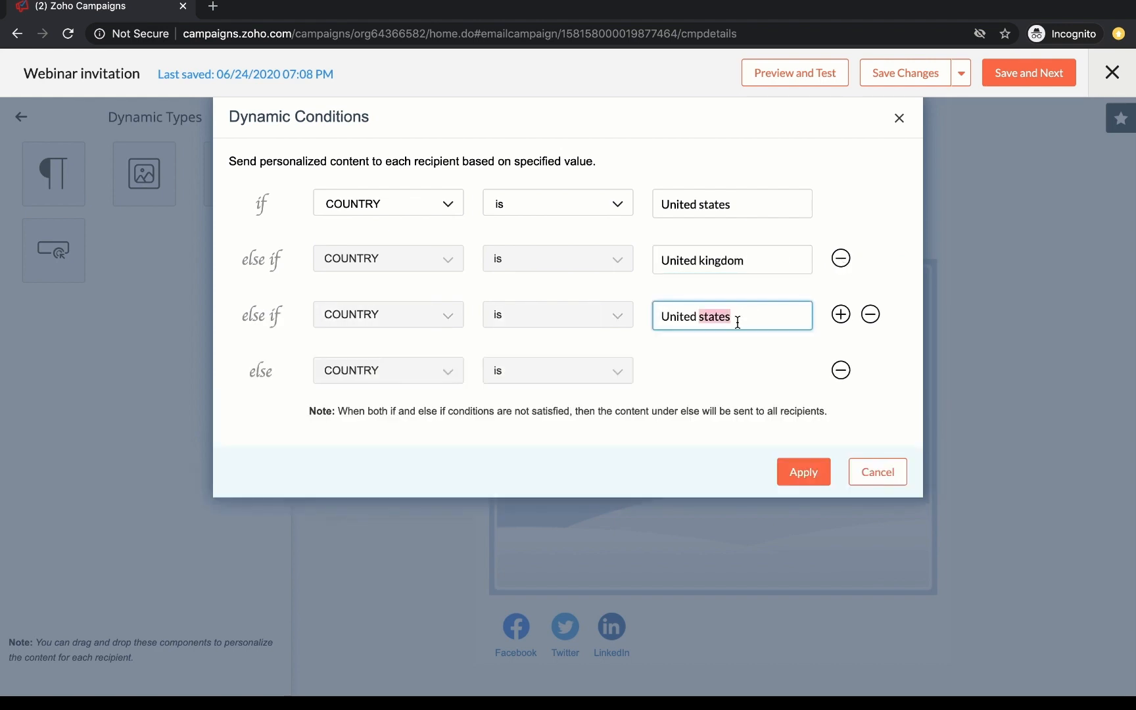
pyautogui.hotkey('ctrl', 'a')
pyautogui.write('India')
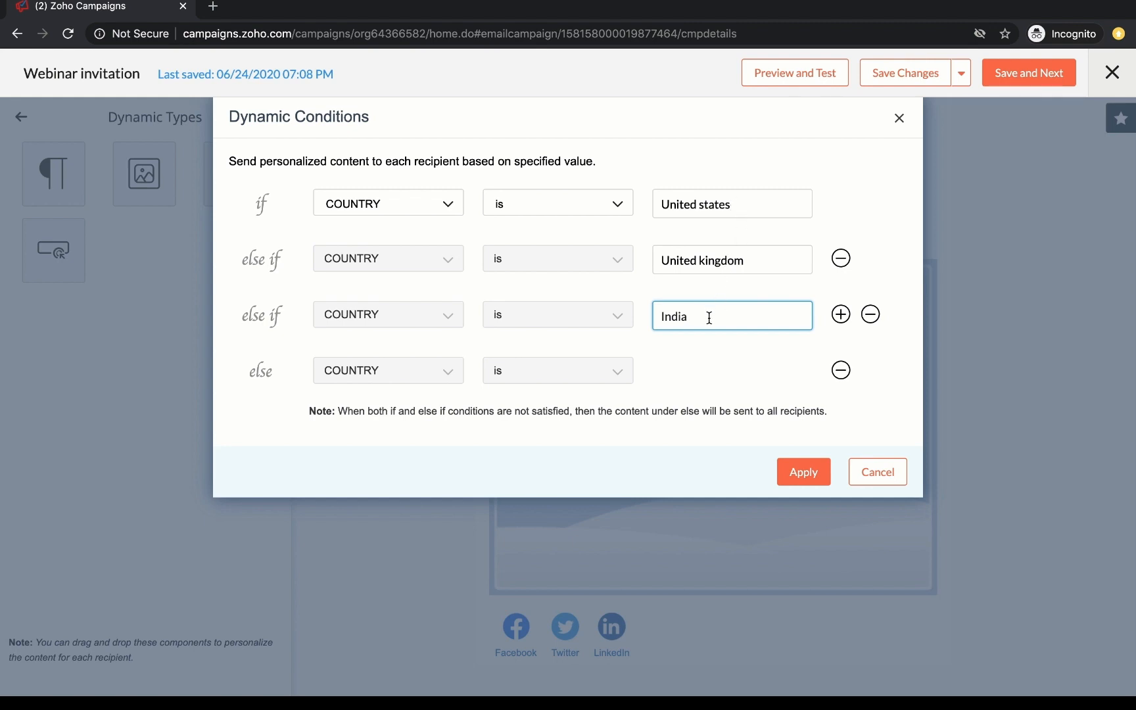
pyautogui.click(812, 481)
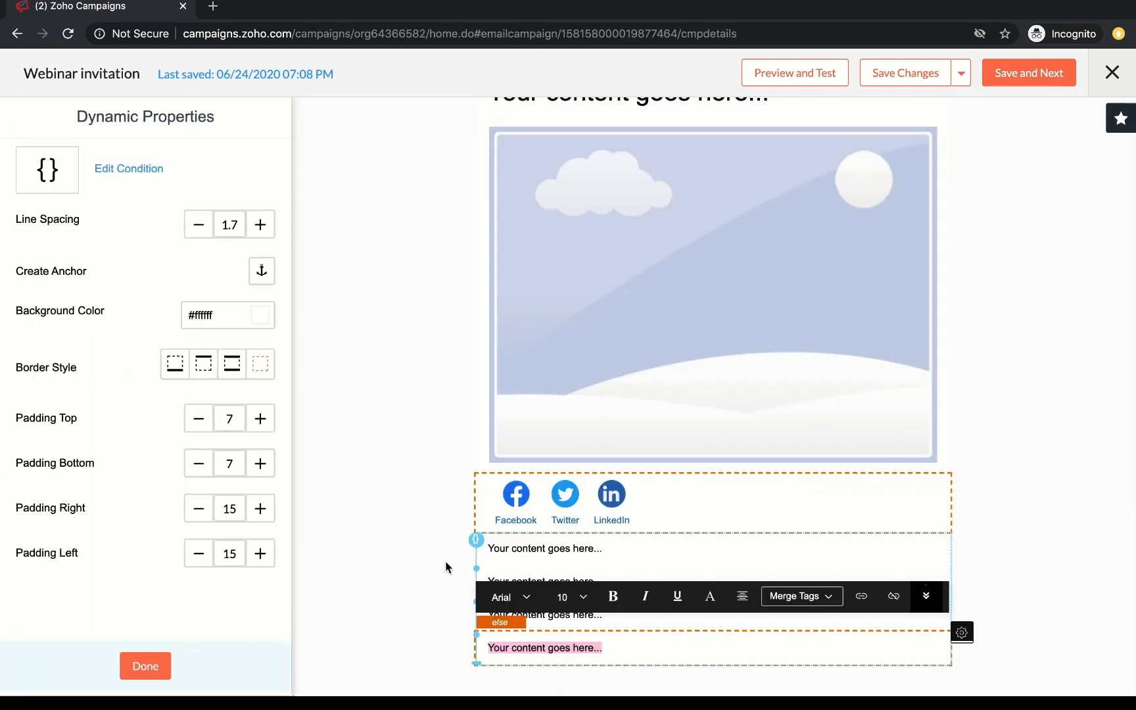
# - Check the dynamic text variants for United states, United kingdom, India and else, and close the dynamic properties
pyautogui.click(783, 545)
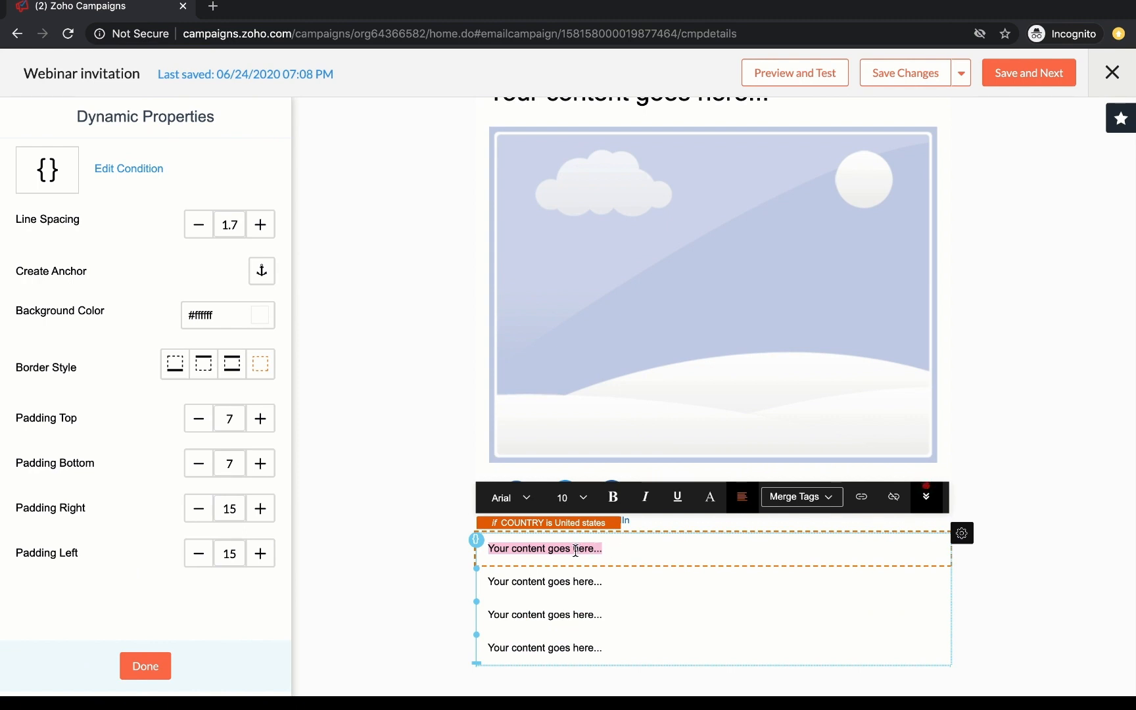
pyautogui.click(561, 592)
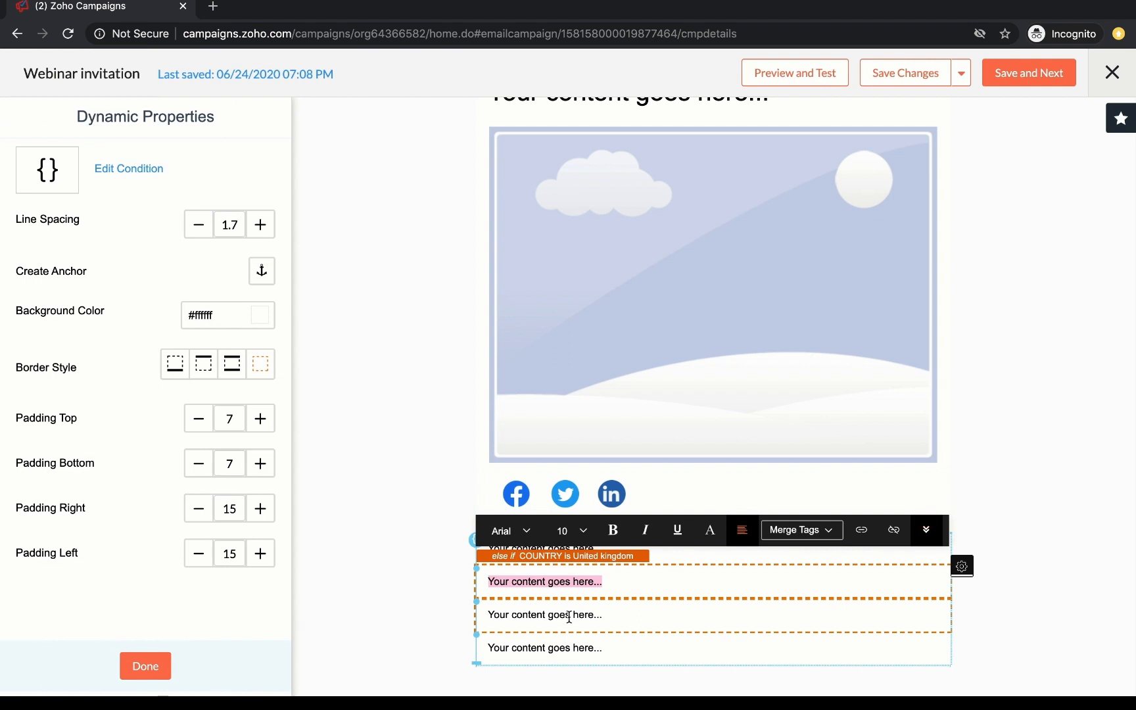
pyautogui.click(569, 614)
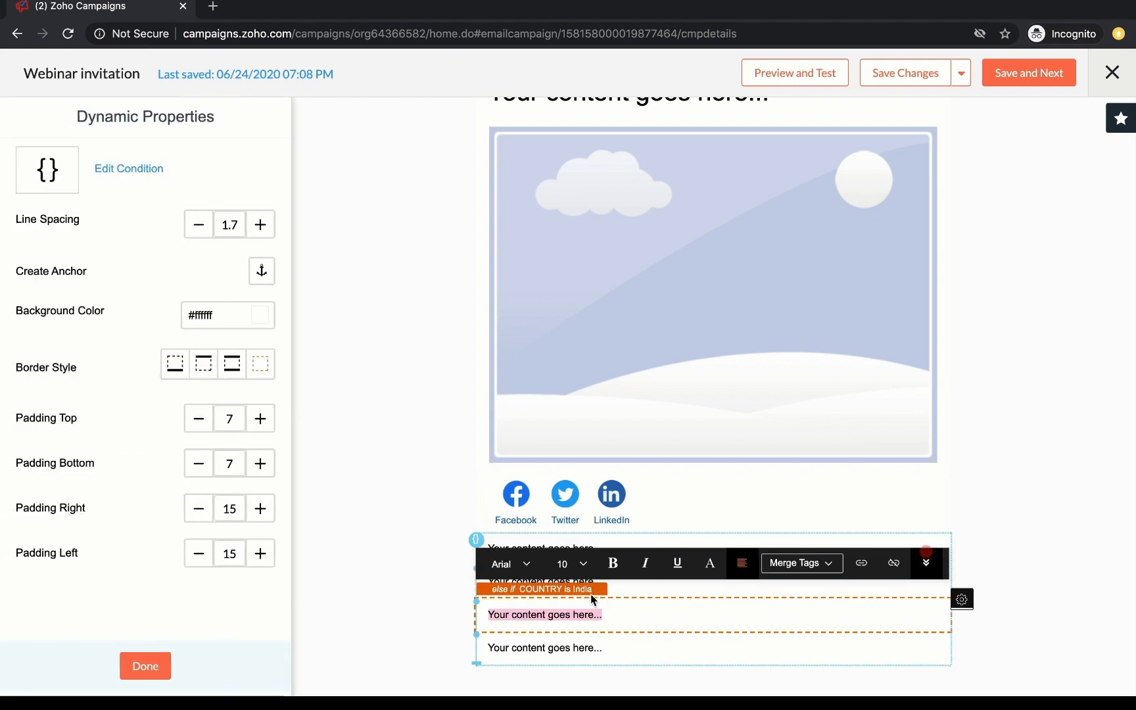
pyautogui.click(595, 648)
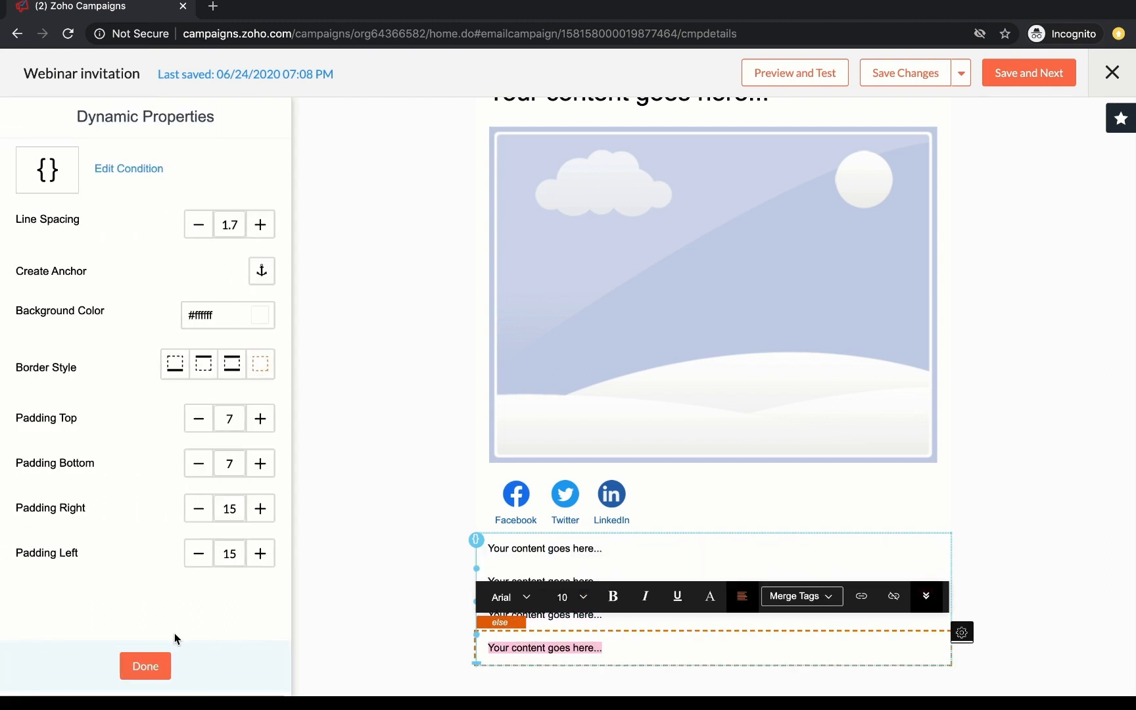
pyautogui.click(160, 666)
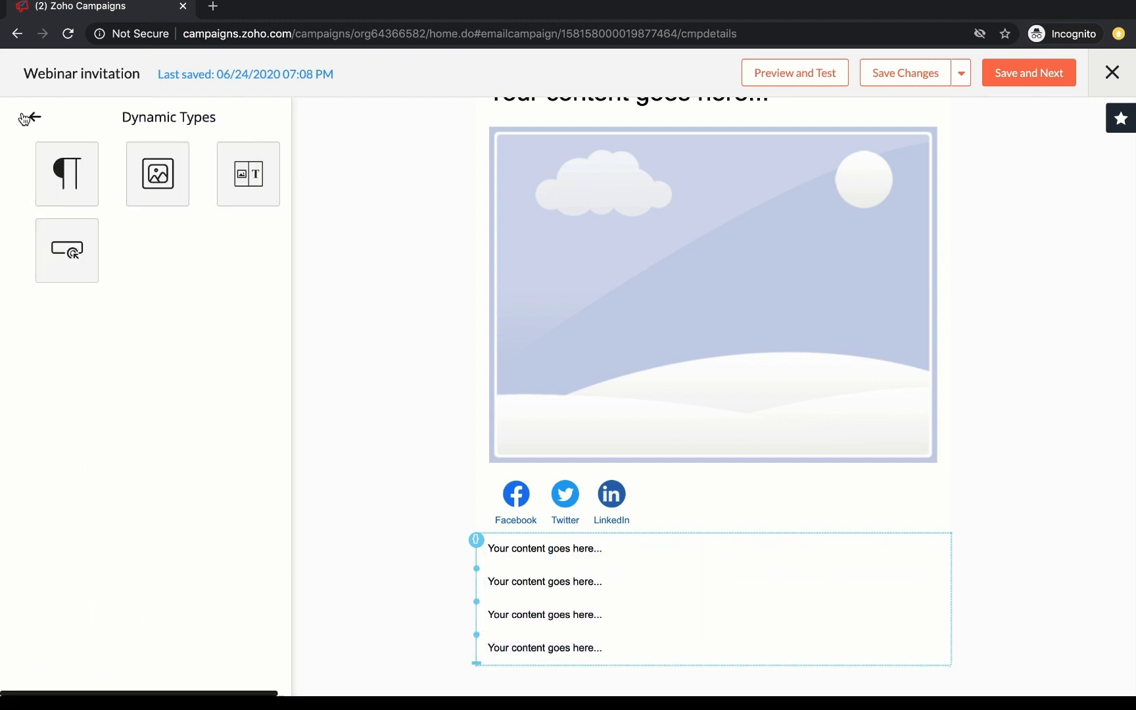
pyautogui.click(23, 117)
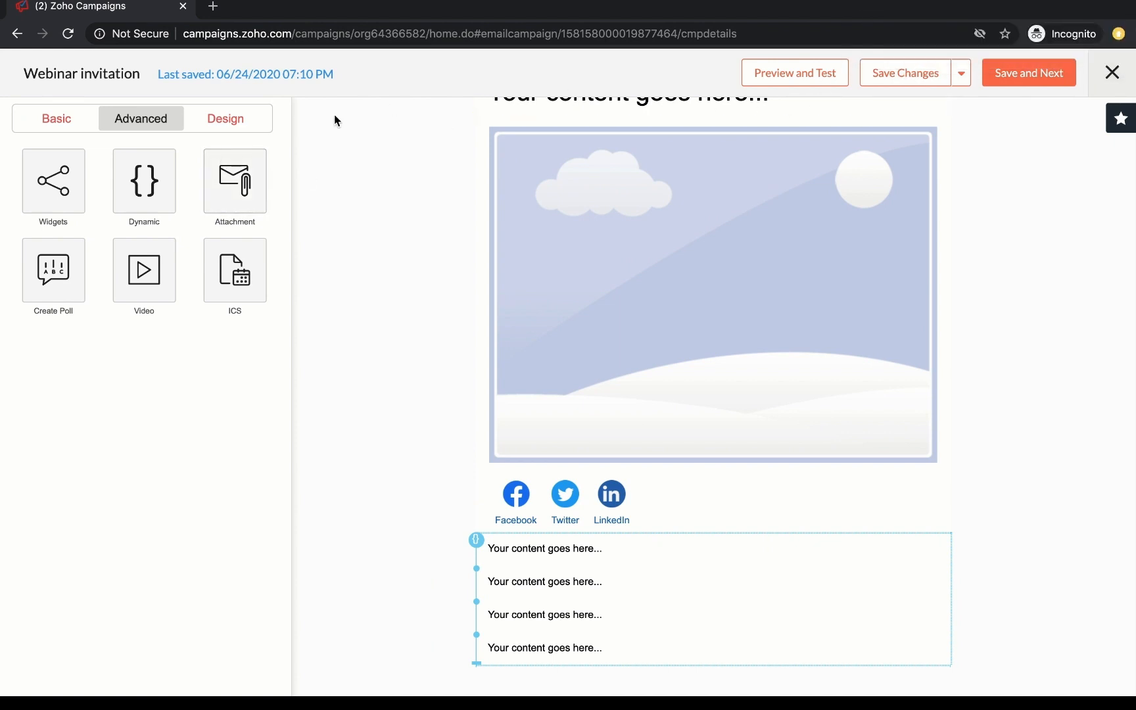
# - Examine the attachment component and the settings of the answer-based, number-rating and reaction polls, discarding each poll
pyautogui.click(244, 188)
pyautogui.click(21, 122)
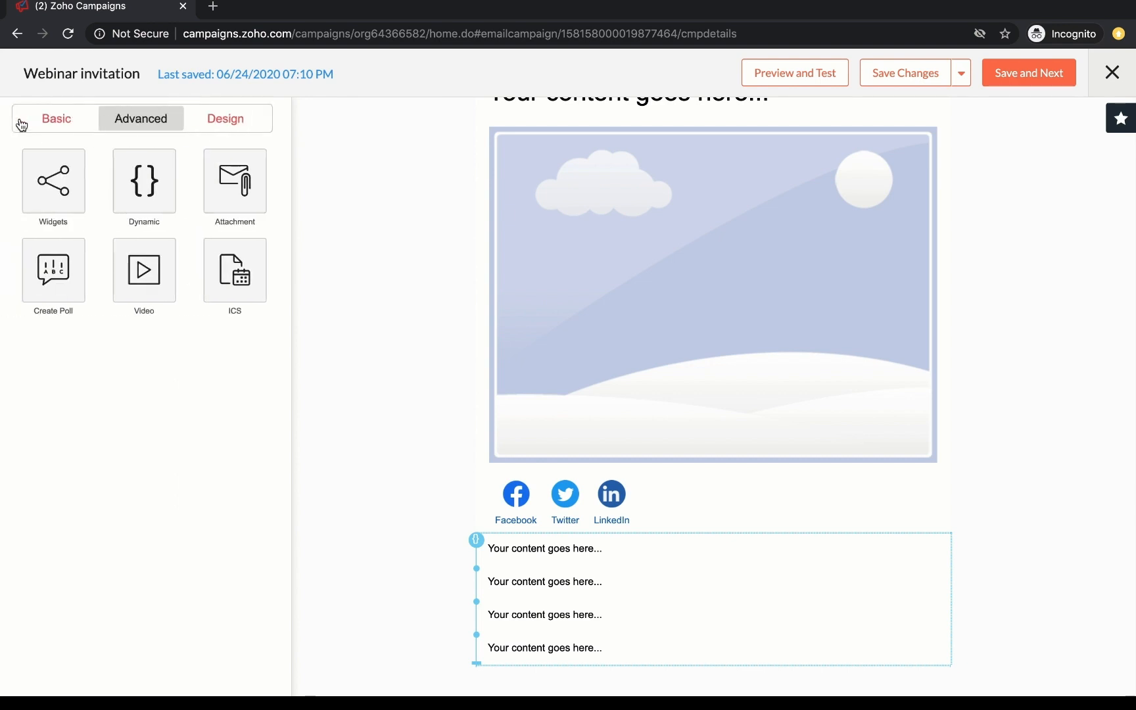
pyautogui.click(57, 269)
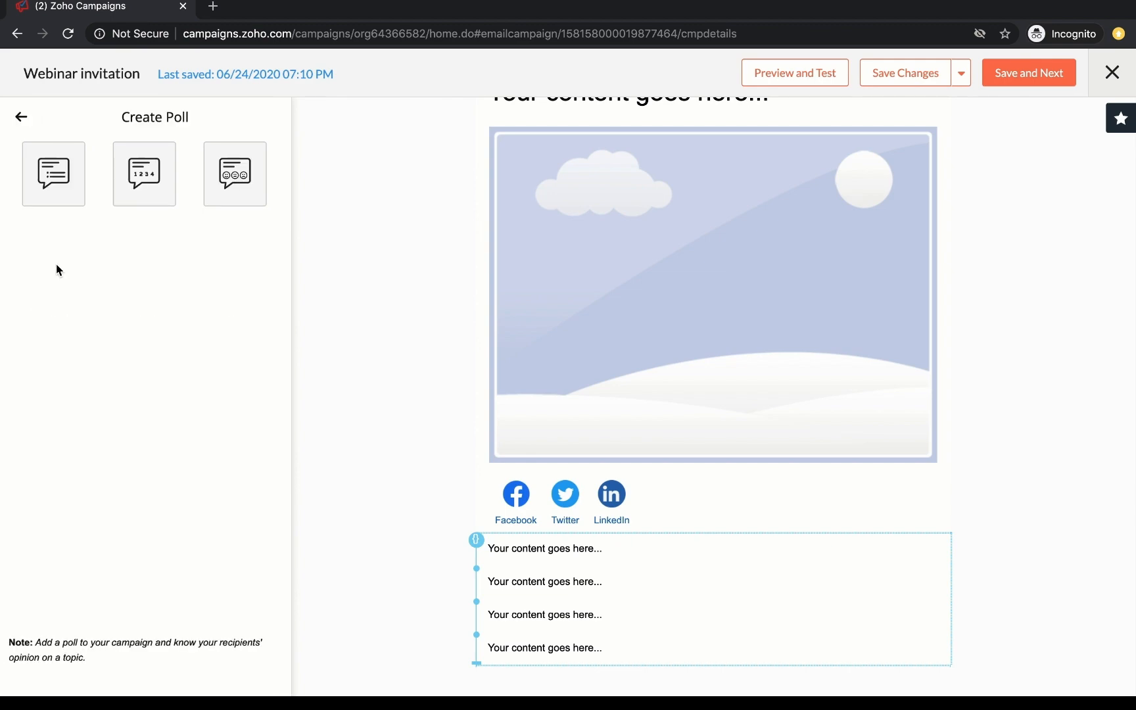
pyautogui.click(54, 174)
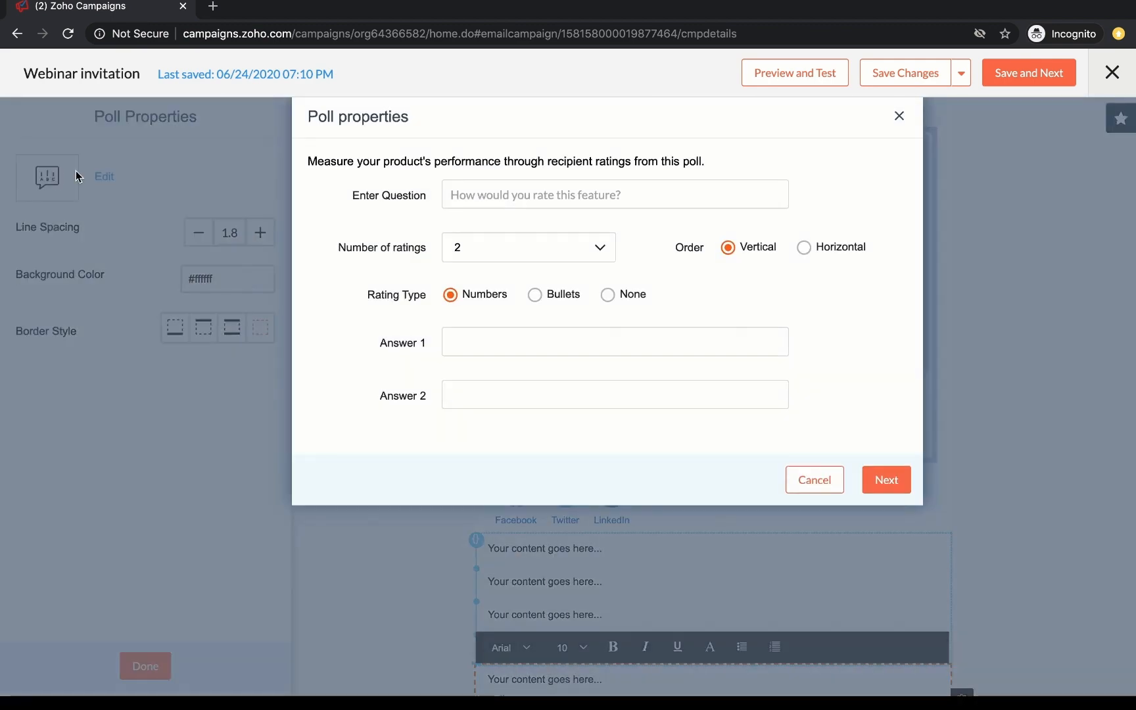
pyautogui.click(498, 343)
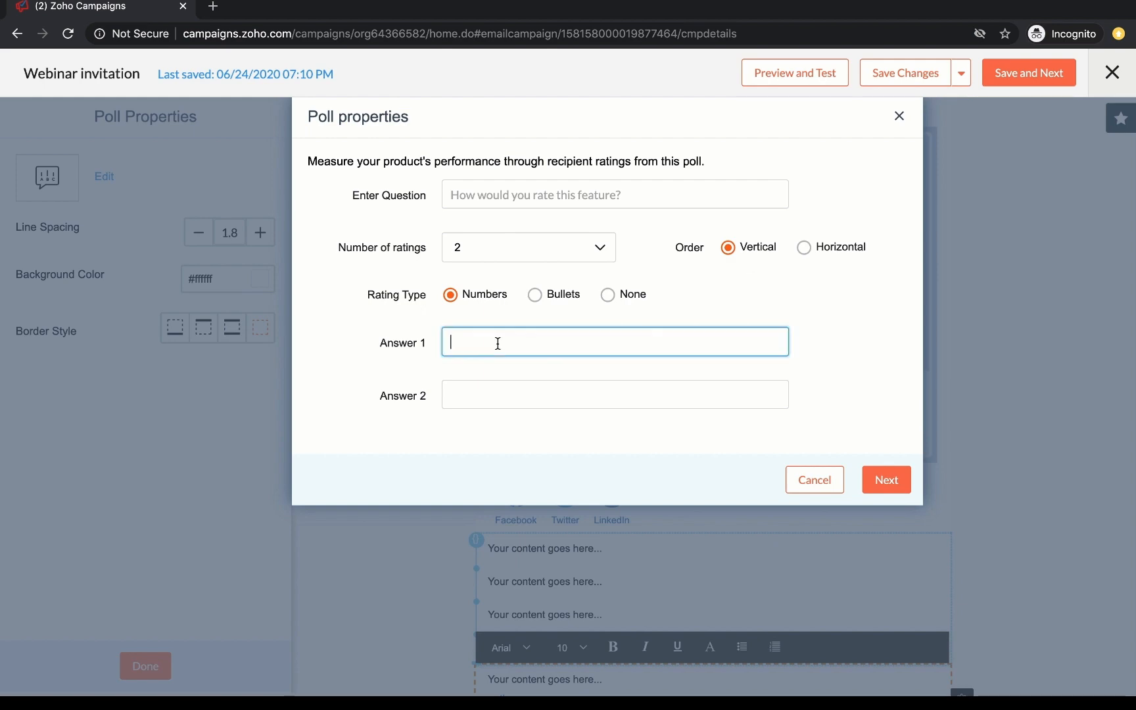
pyautogui.click(492, 399)
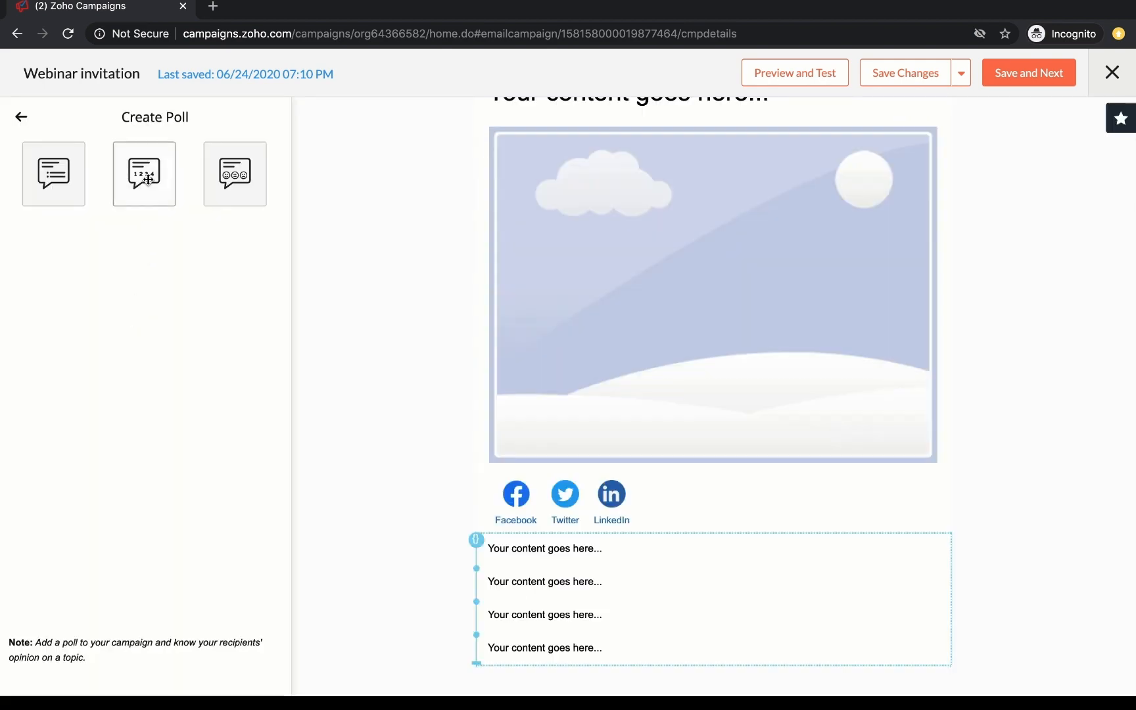
pyautogui.click(147, 178)
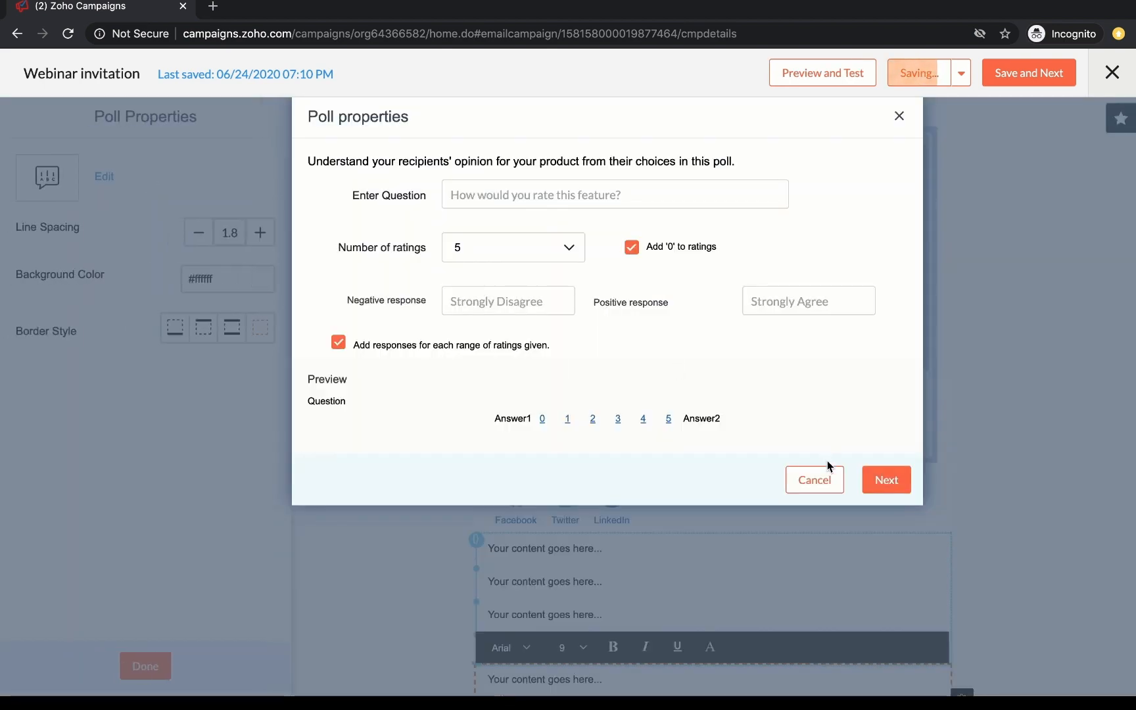
pyautogui.click(815, 483)
pyautogui.click(166, 659)
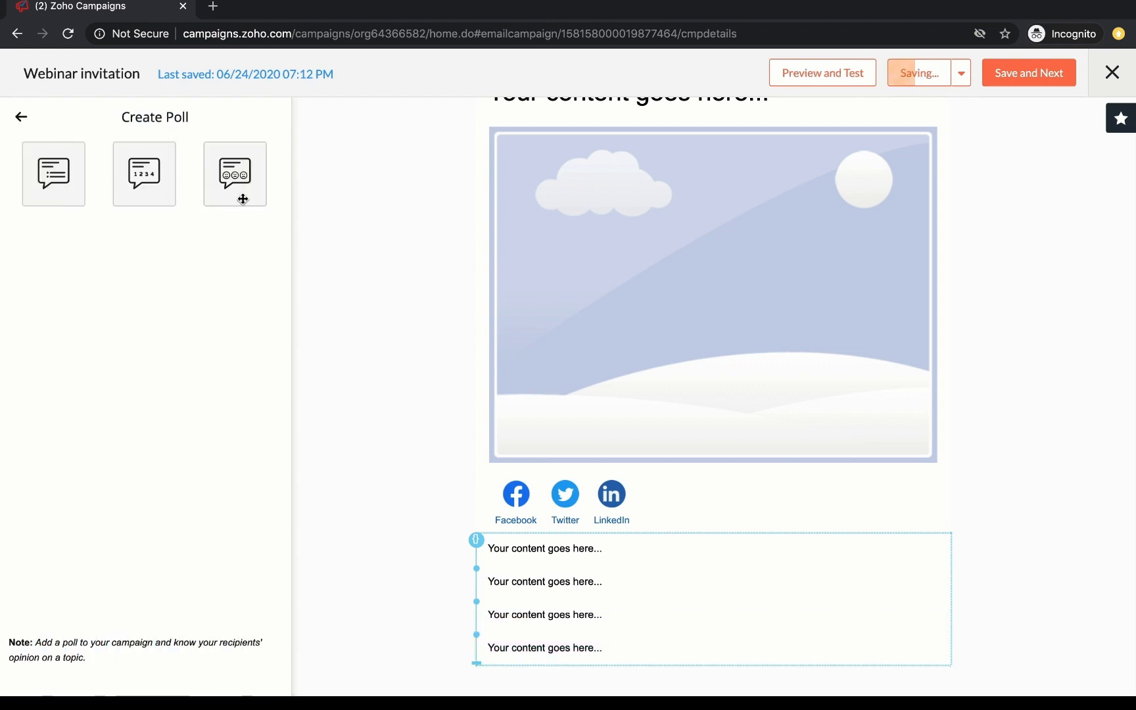
pyautogui.click(241, 194)
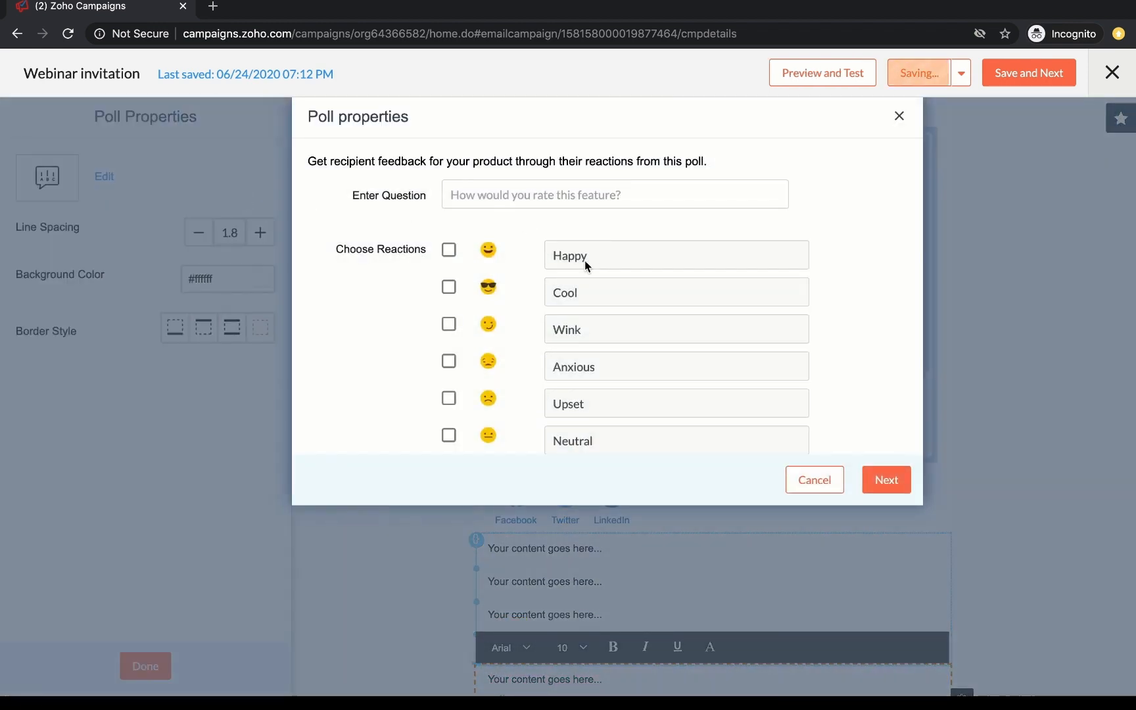
pyautogui.click(814, 480)
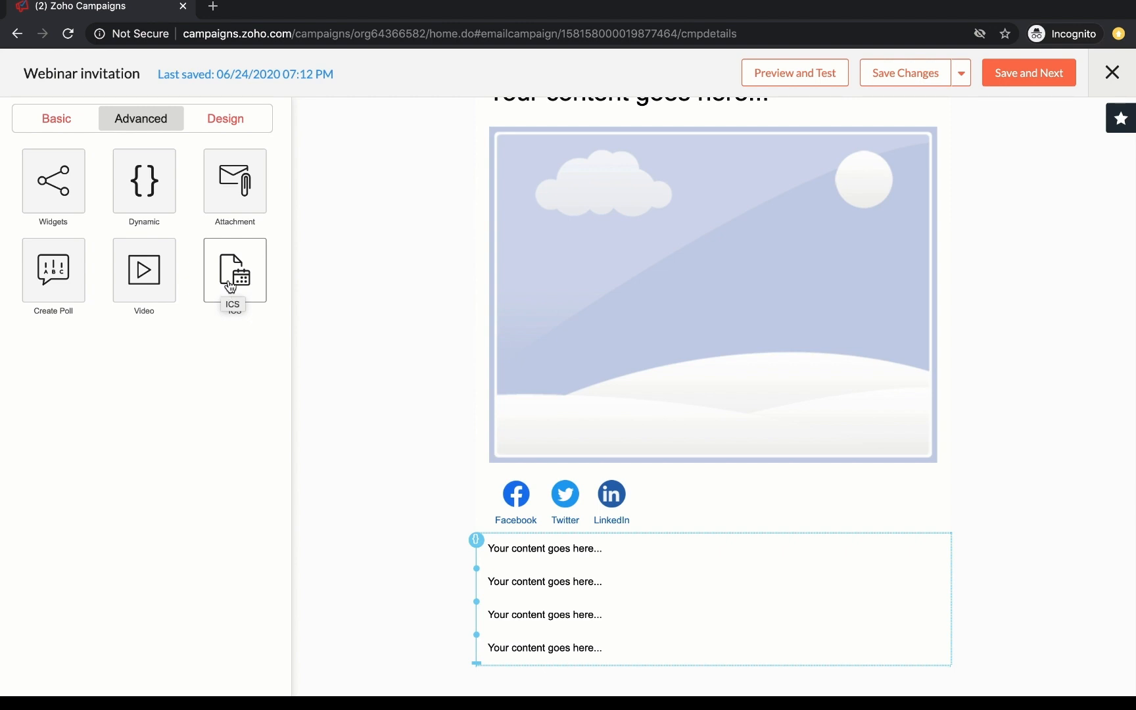
# - Check the merge tag types available for the email's greeting line, including the contact merge tag, and finish editing the text
pyautogui.click(53, 117)
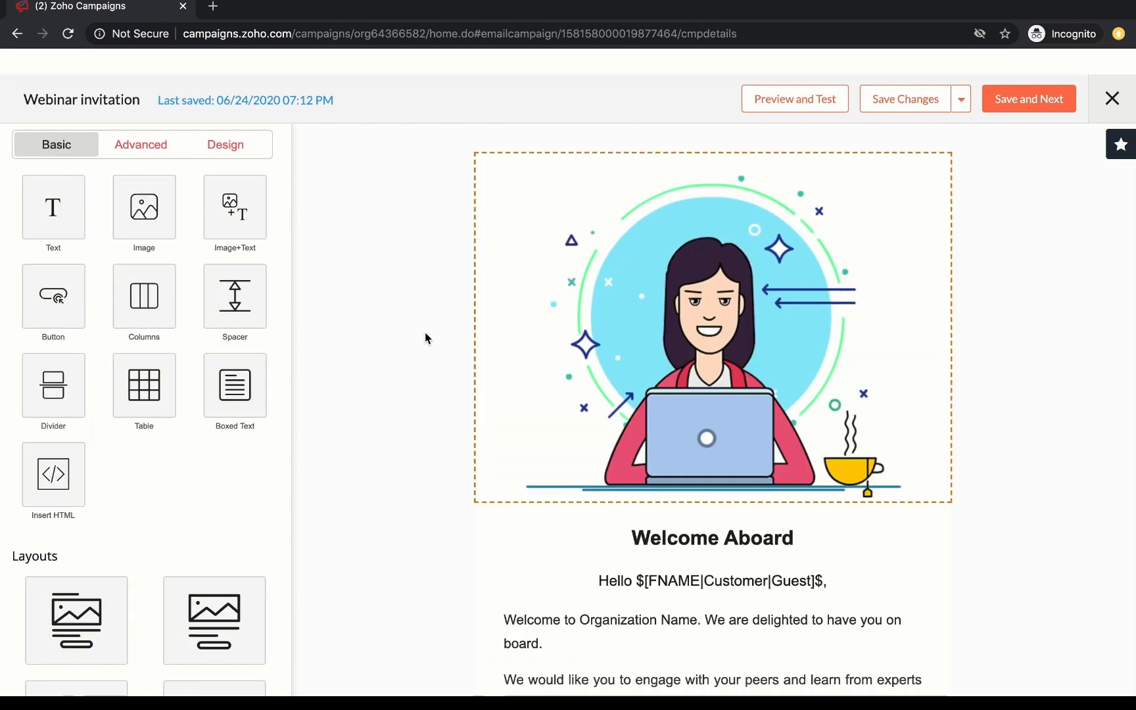
pyautogui.scroll(-1, 748, 535)
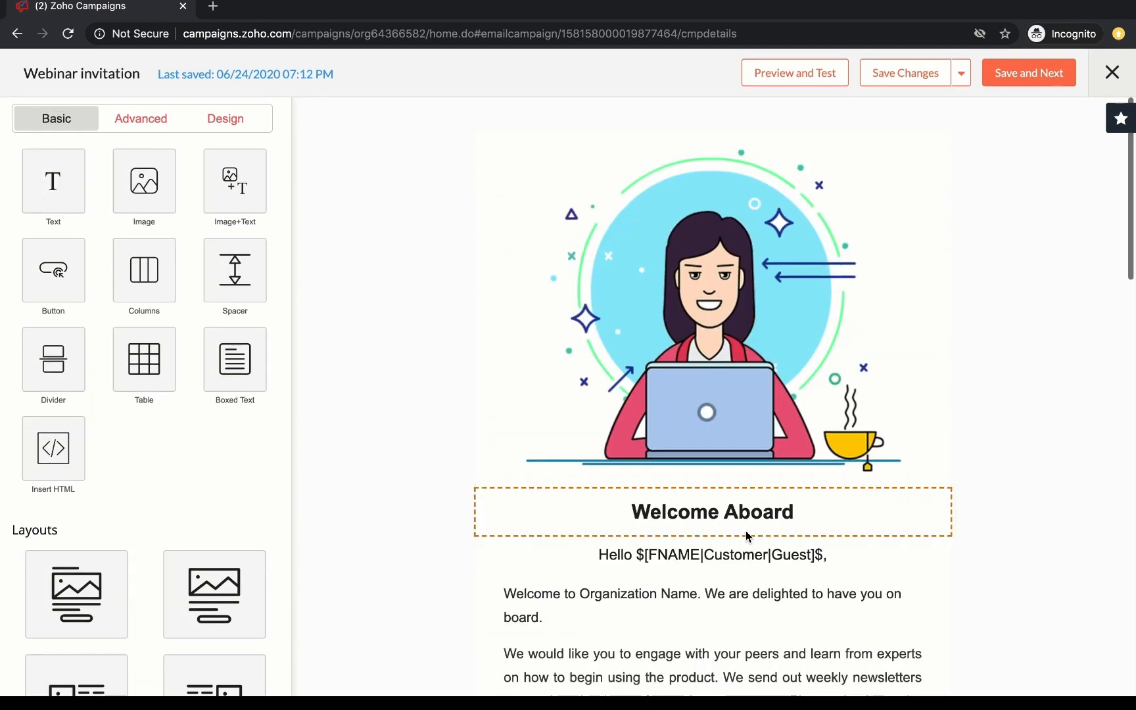
pyautogui.scroll(-3, 748, 535)
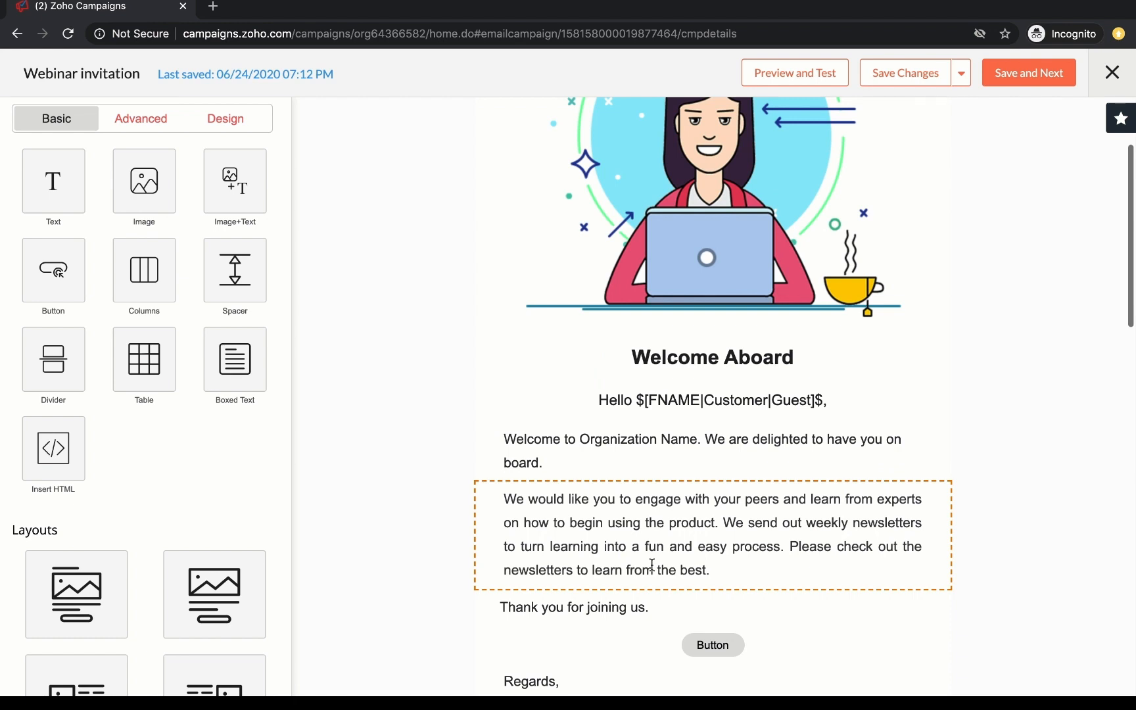
pyautogui.click(690, 402)
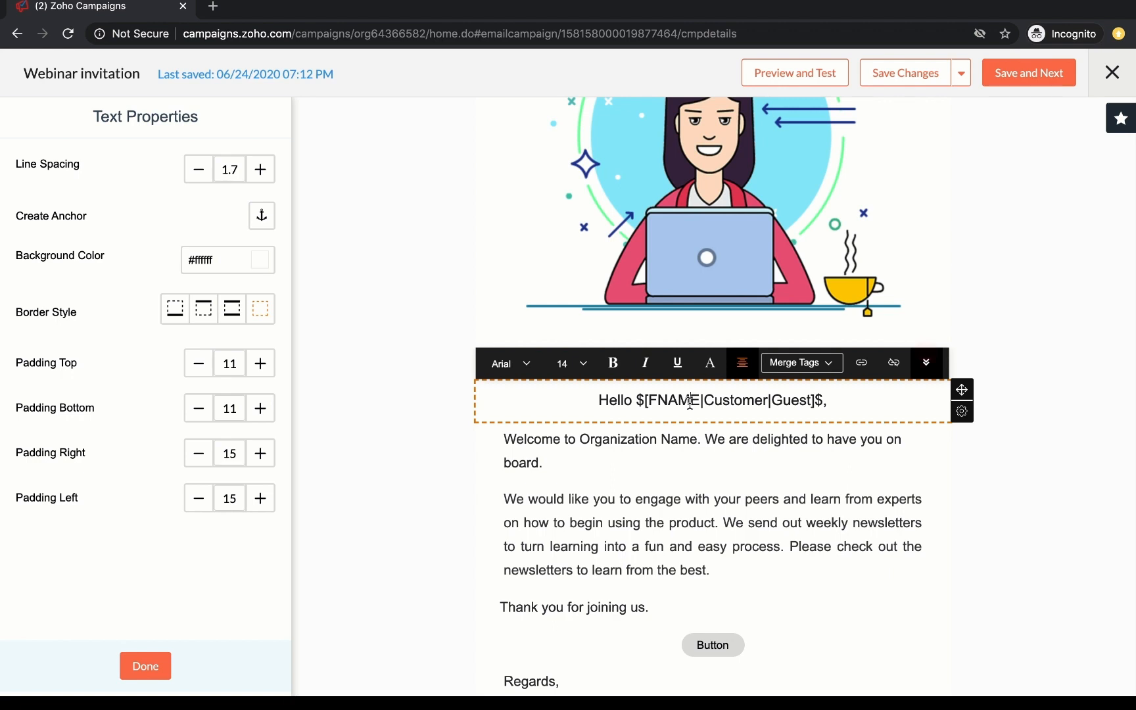
pyautogui.click(809, 363)
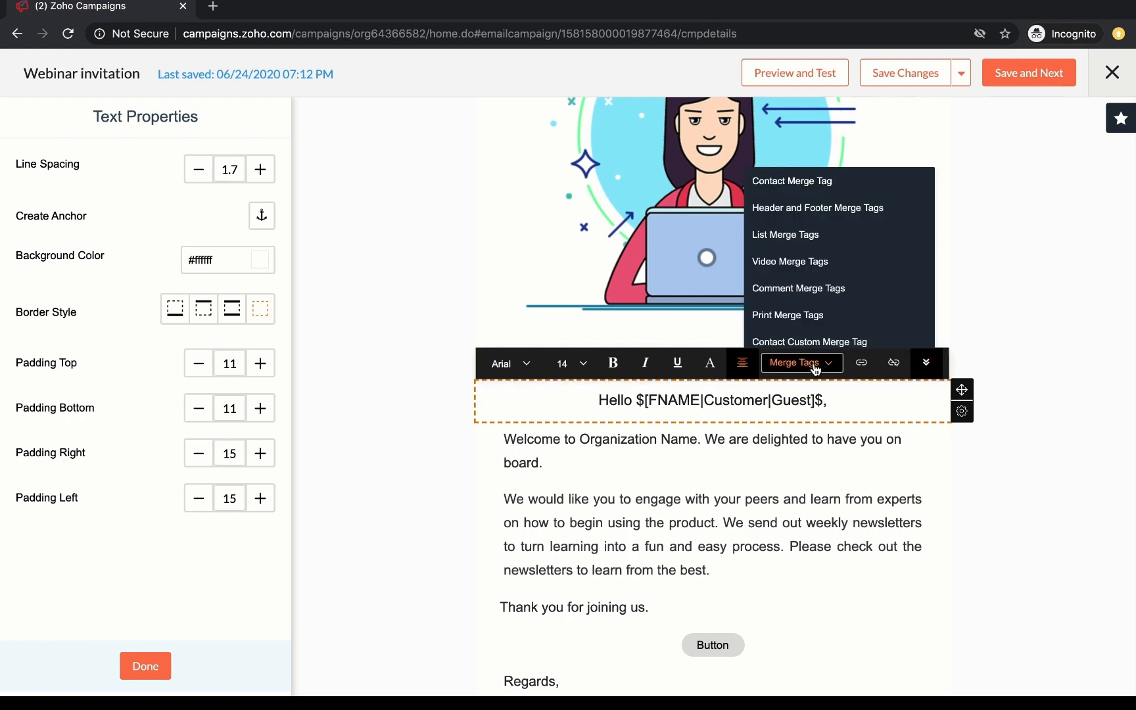
pyautogui.click(815, 182)
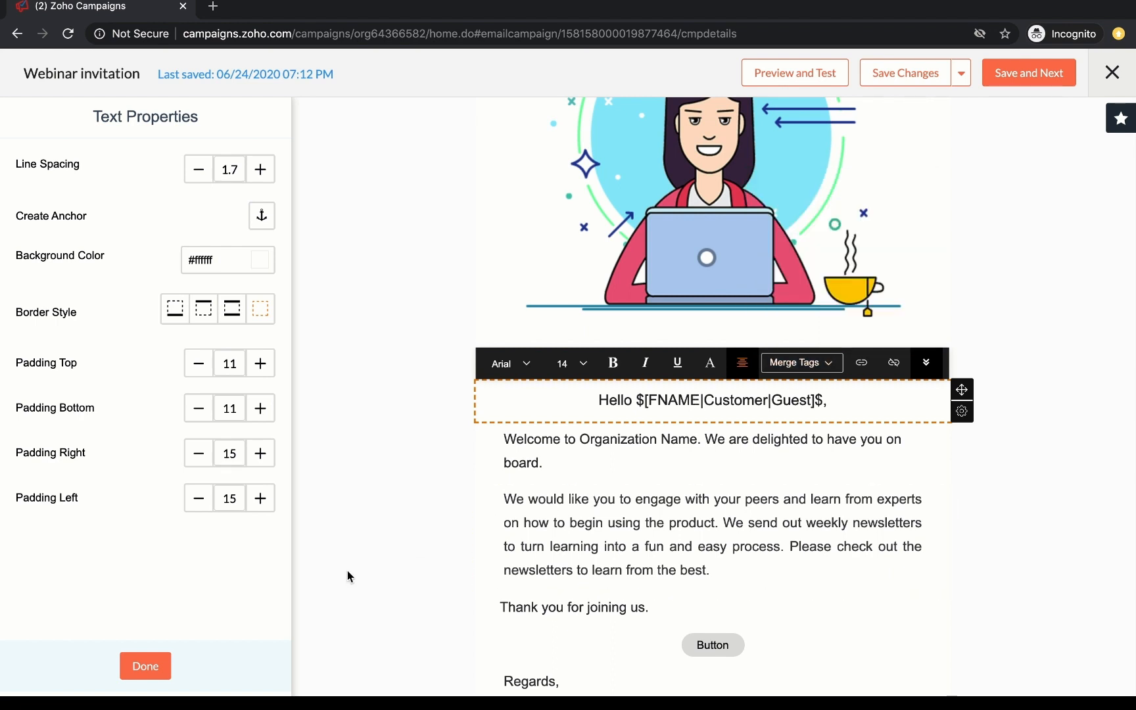
pyautogui.click(153, 677)
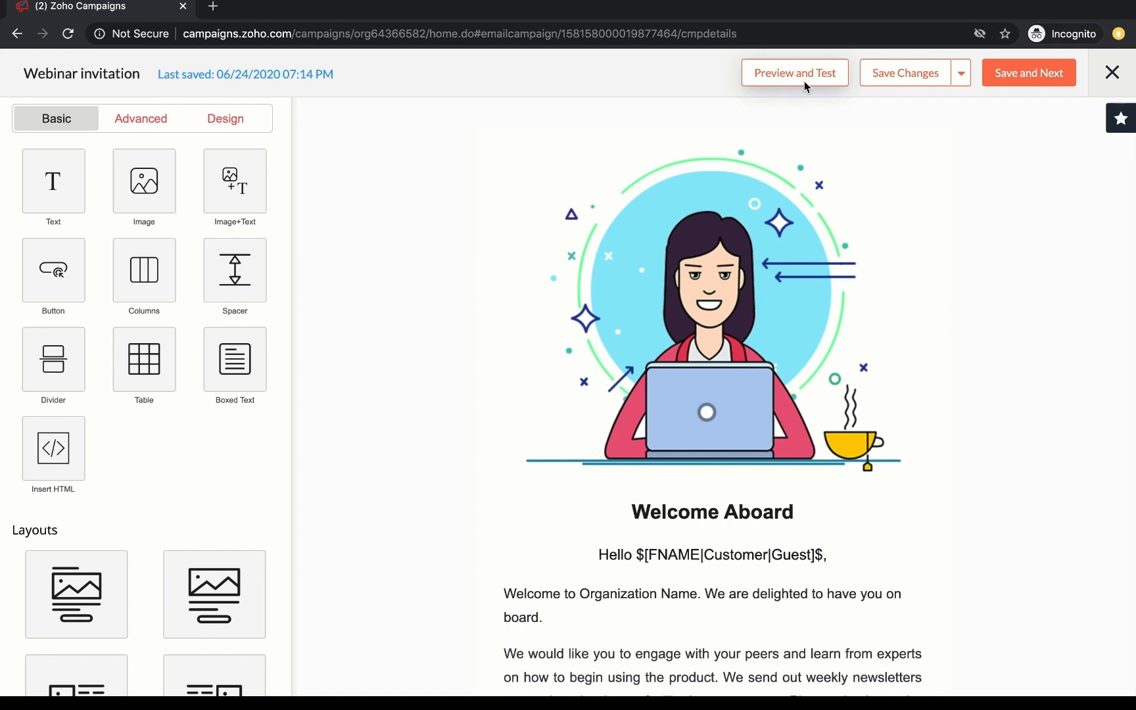
# - Save the email content and proceed to the campaign summary, reviewing the schedule types and the recipients' time zone option without scheduling
pyautogui.click(1024, 78)
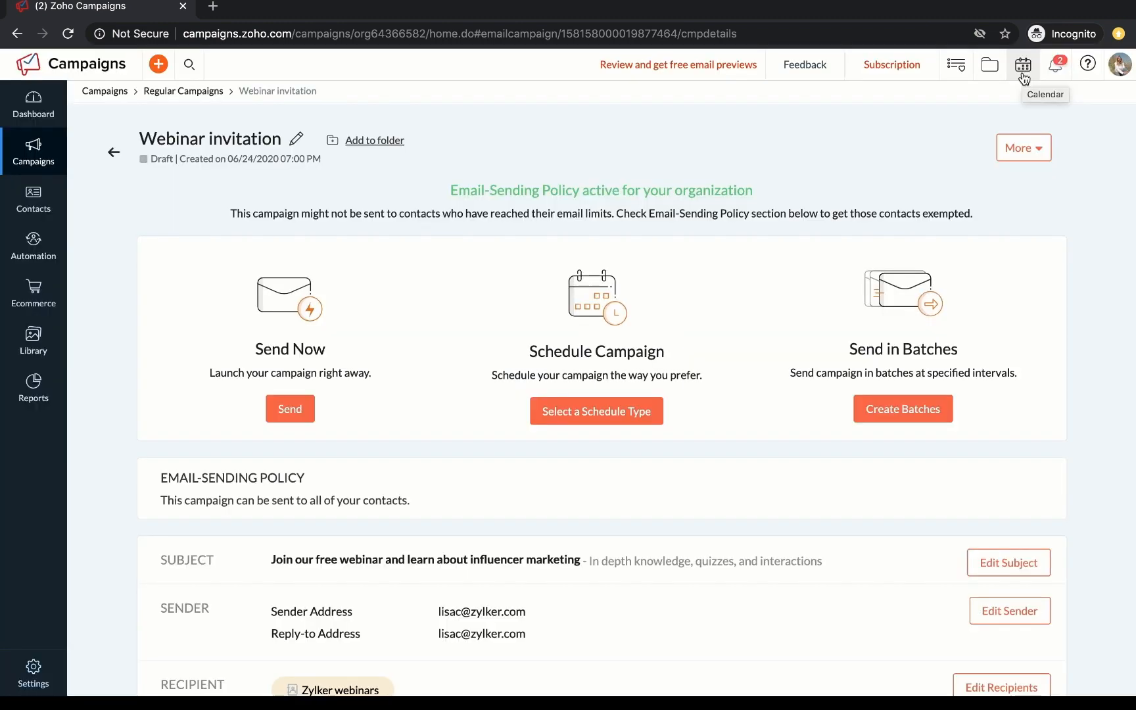
pyautogui.click(622, 421)
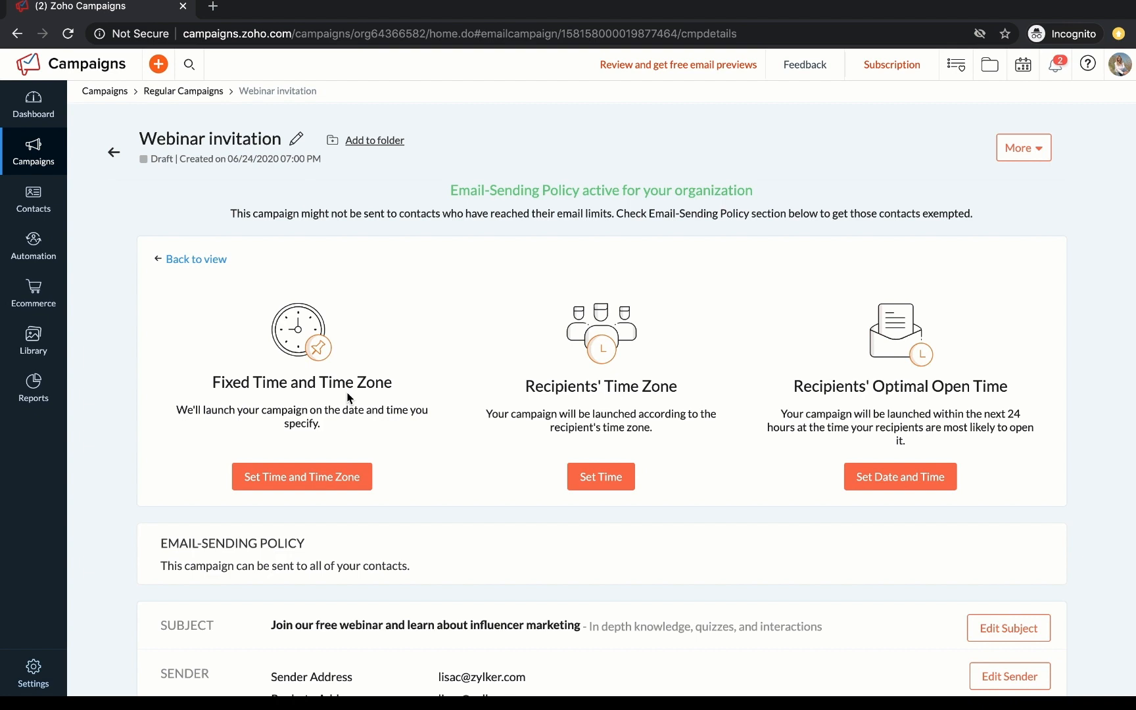
pyautogui.click(608, 483)
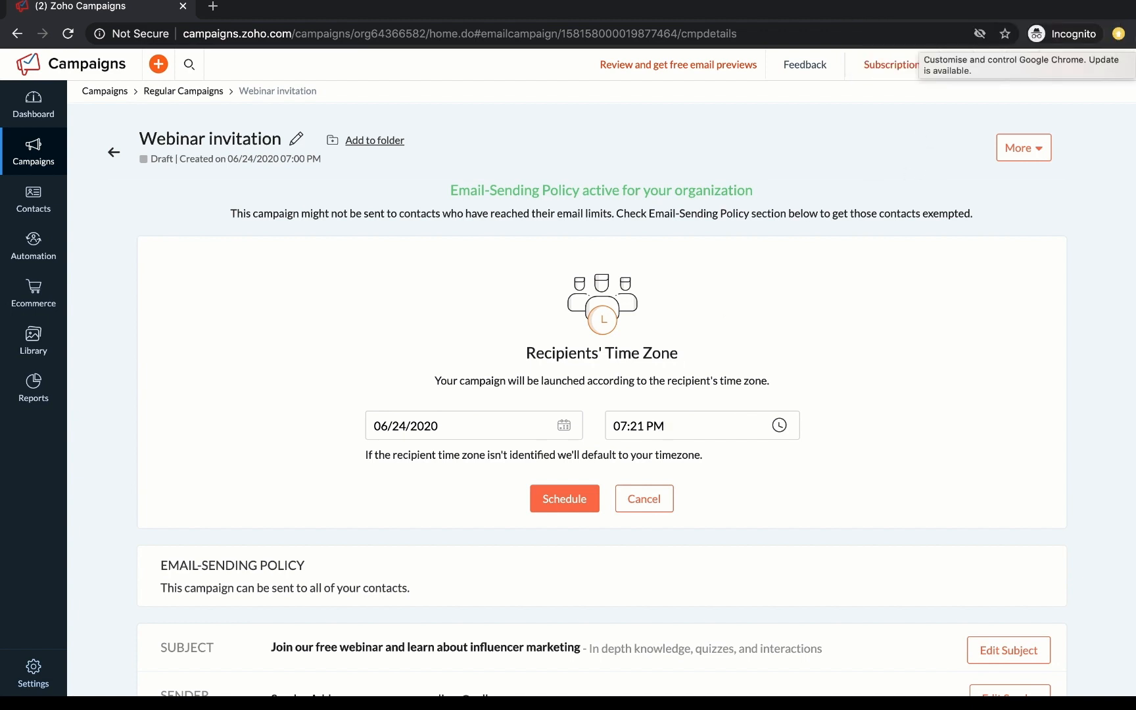
pyautogui.click(628, 495)
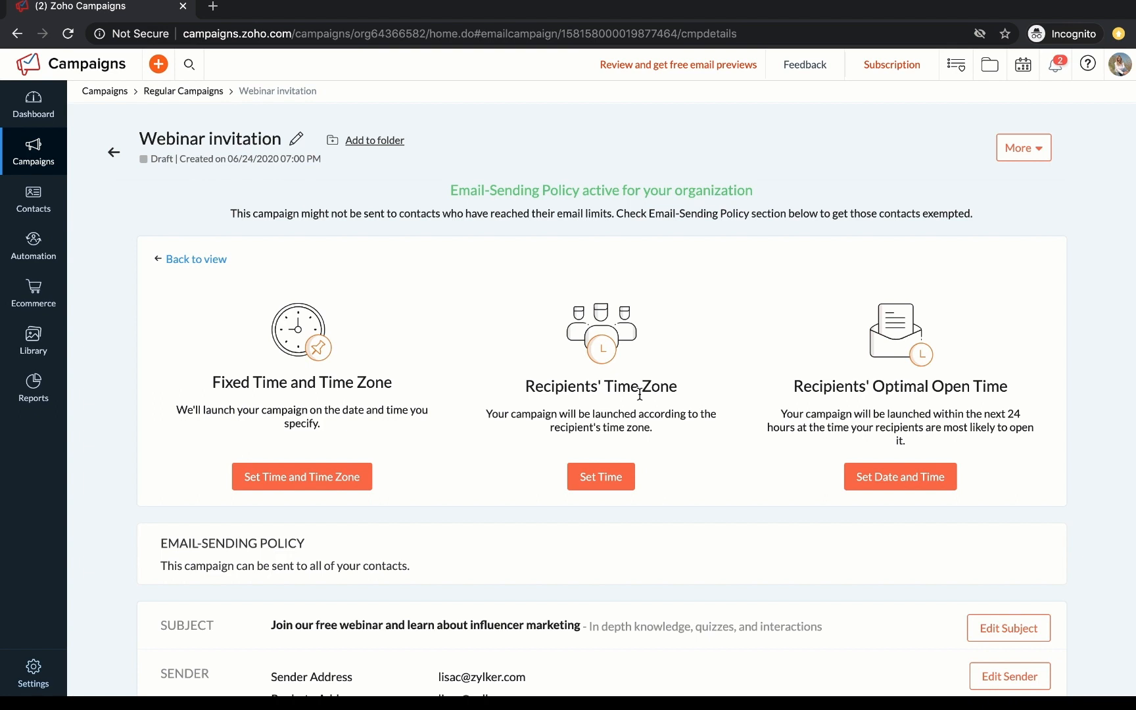
pyautogui.click(876, 476)
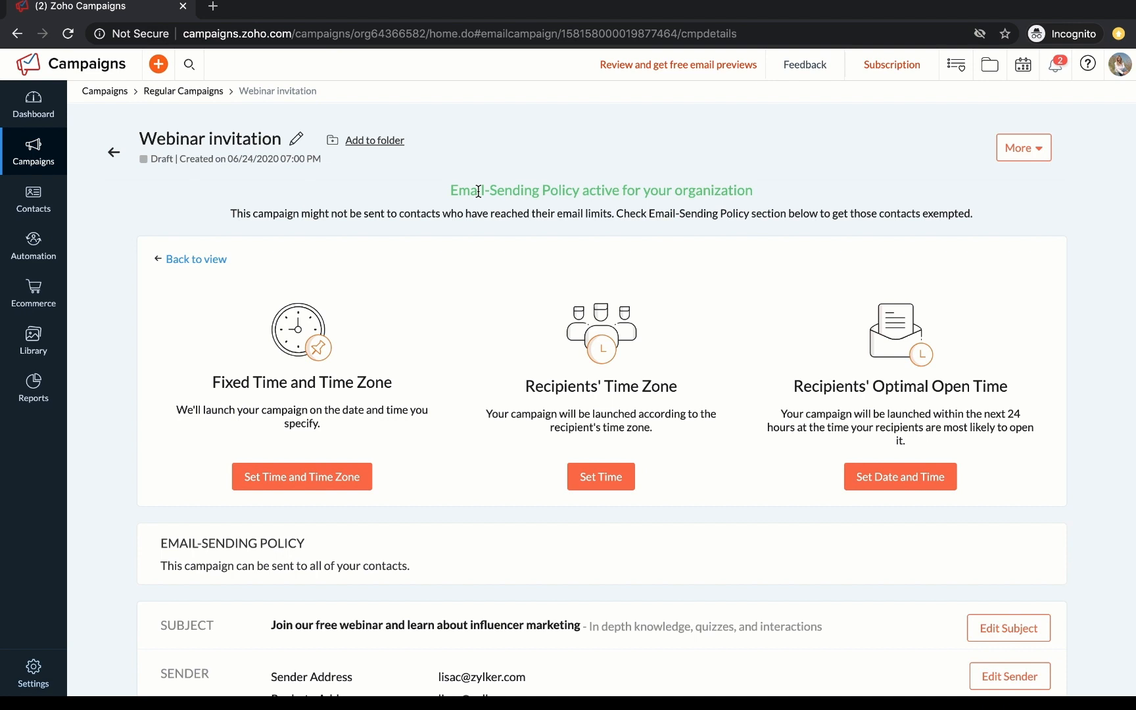
# - Open the report of the "New promotion - email" campaign from the sent campaigns reports
pyautogui.click(31, 388)
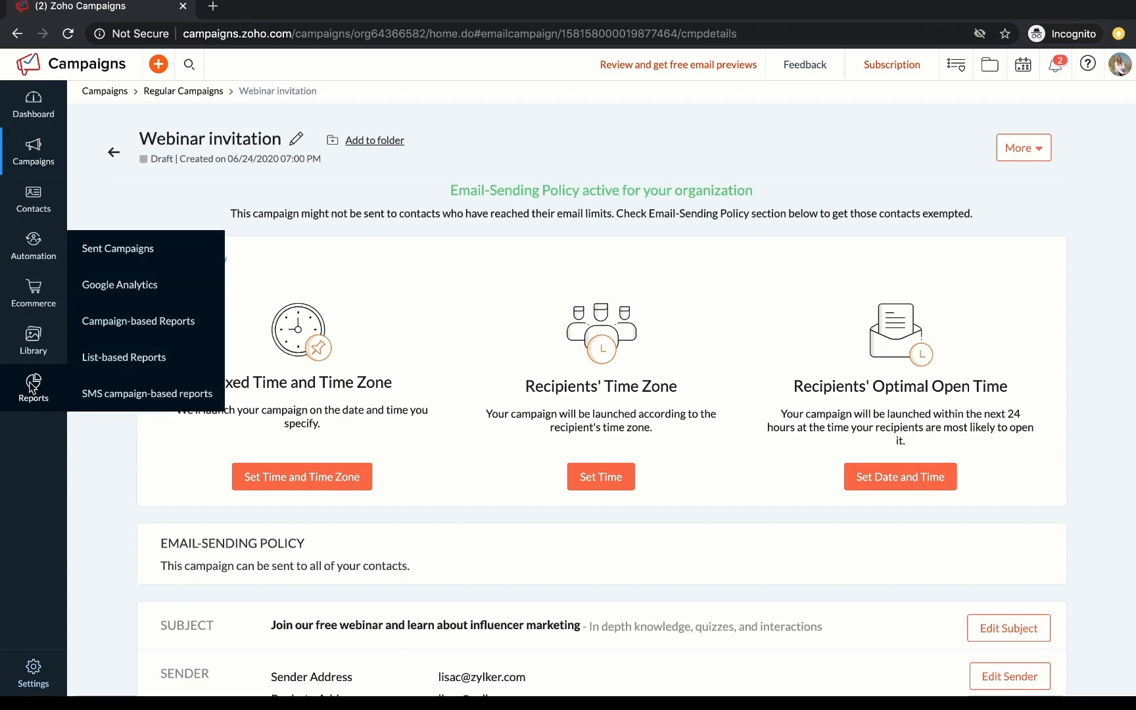
pyautogui.scroll(-15, 552, 428)
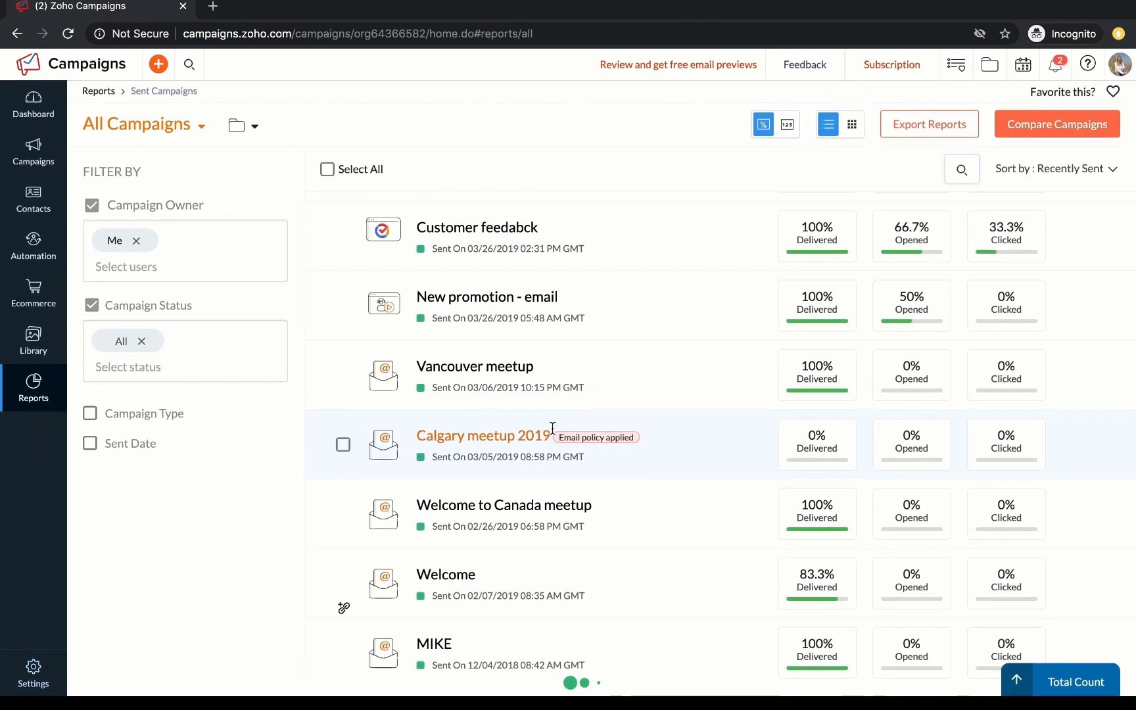
pyautogui.scroll(3, 552, 428)
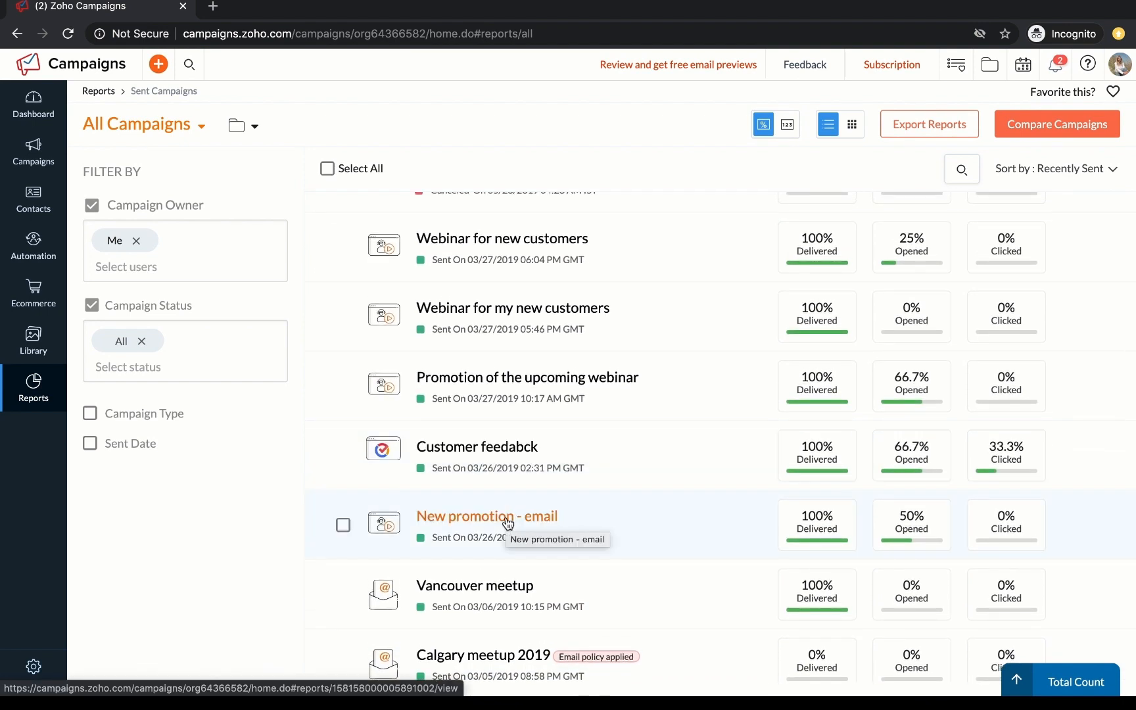
pyautogui.click(508, 523)
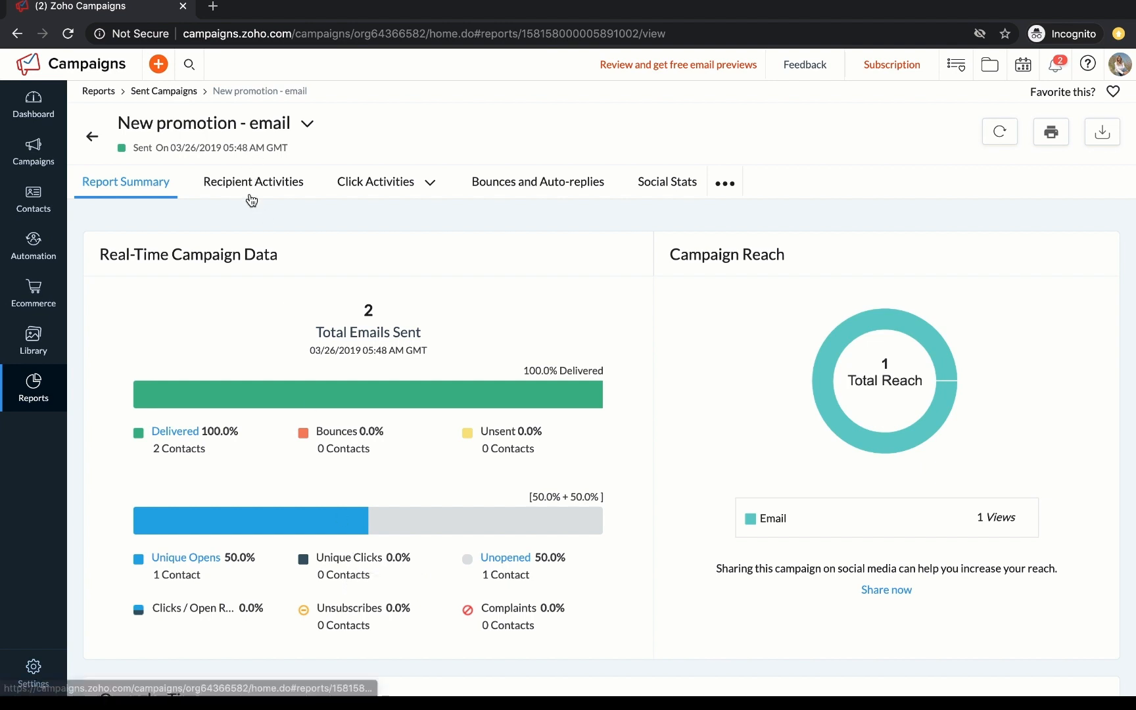
# - Examine the campaign report's click activity options, opens by time, opens by location, and subject and sender details
pyautogui.click(373, 192)
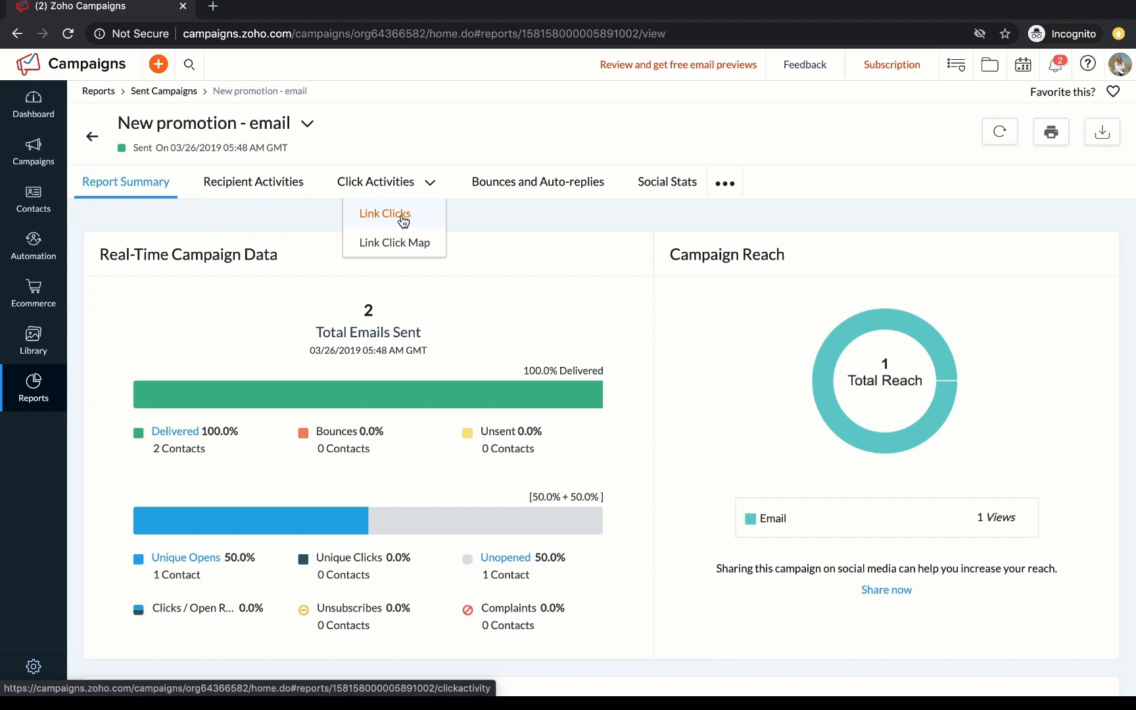
pyautogui.click(746, 408)
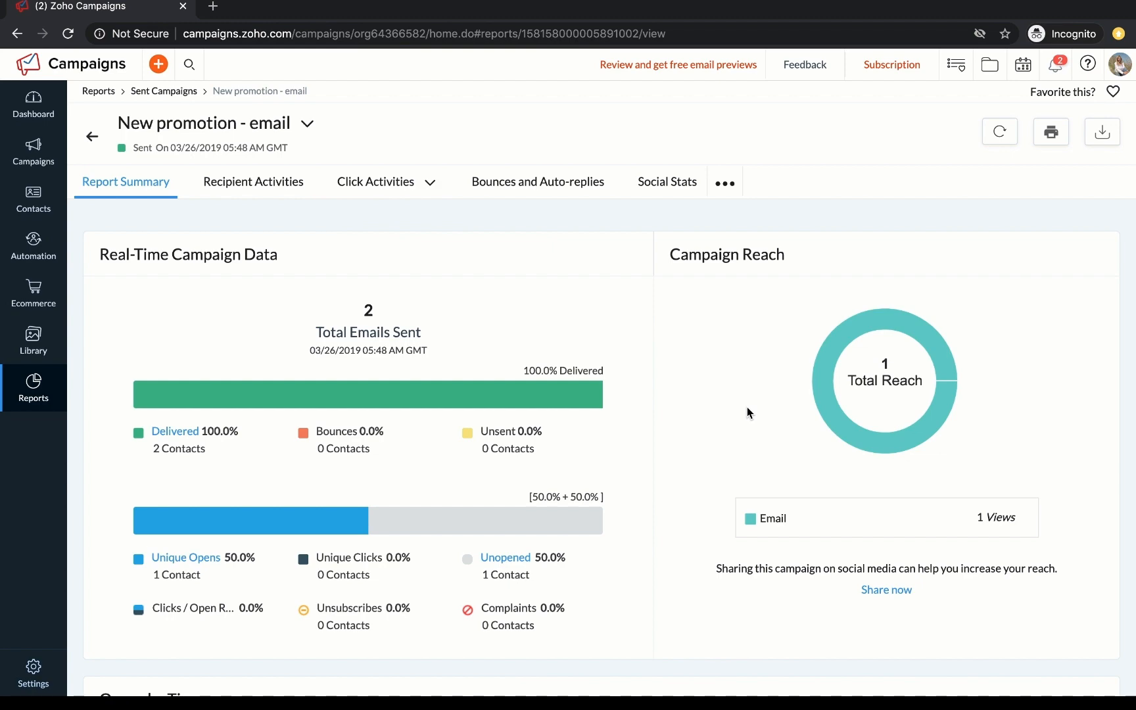
pyautogui.scroll(-8, 745, 408)
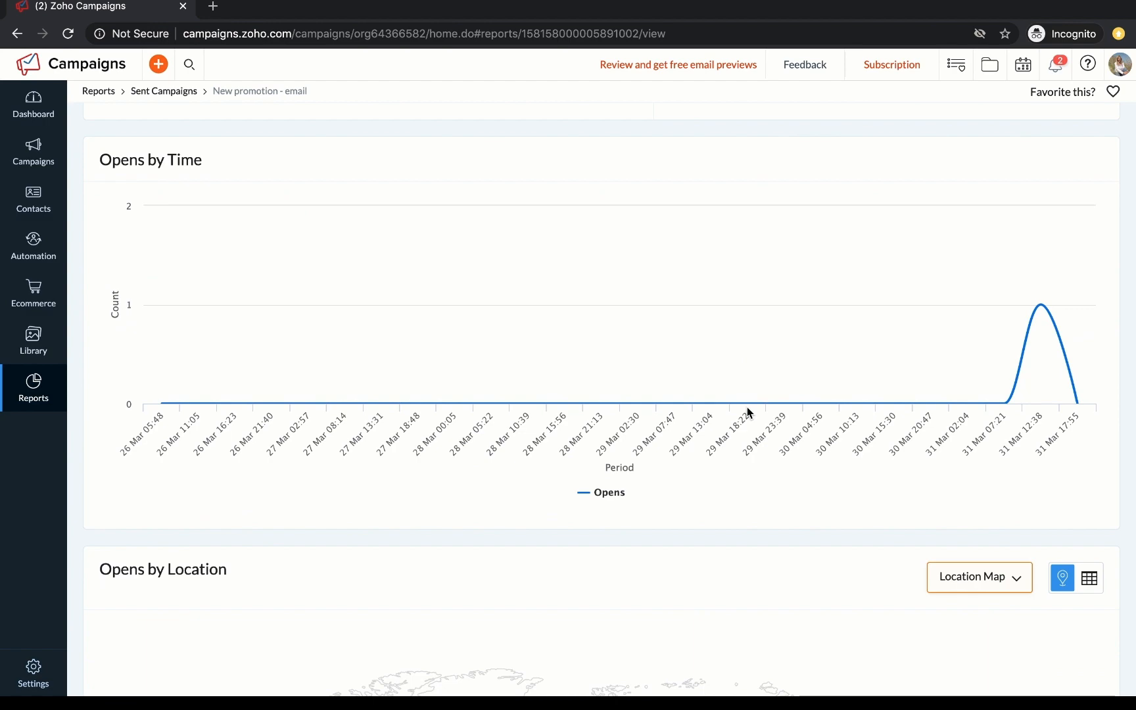
pyautogui.scroll(-8, 747, 412)
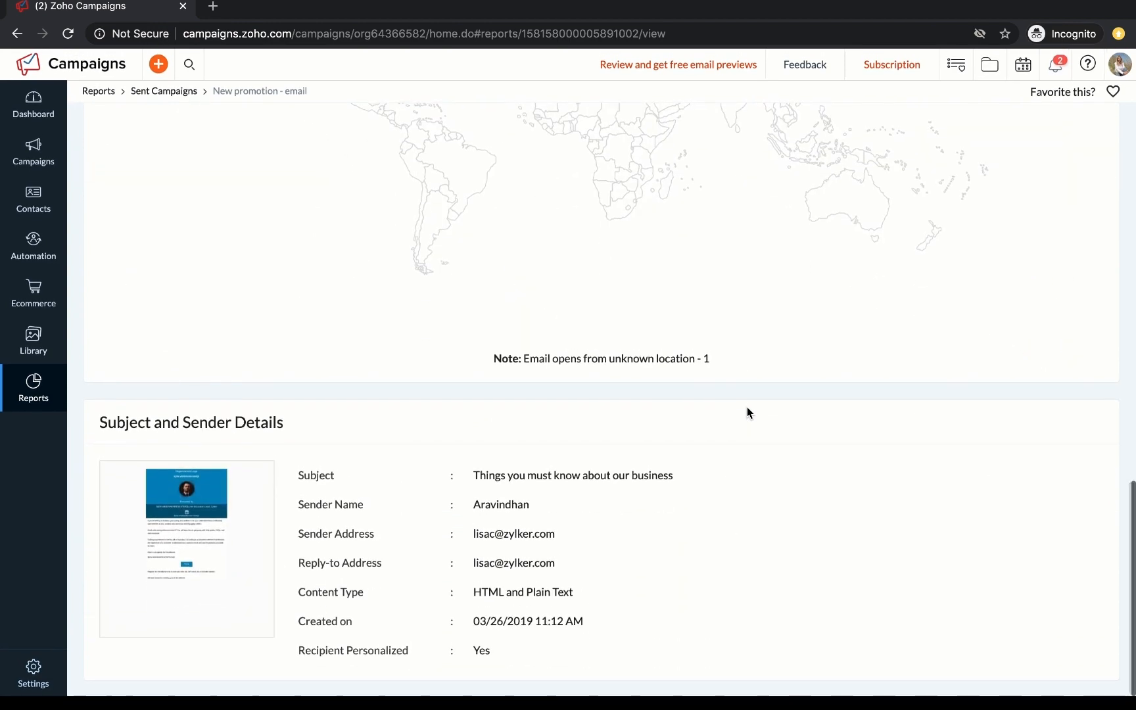
pyautogui.scroll(20, 747, 413)
pyautogui.moveTo(33, 391)
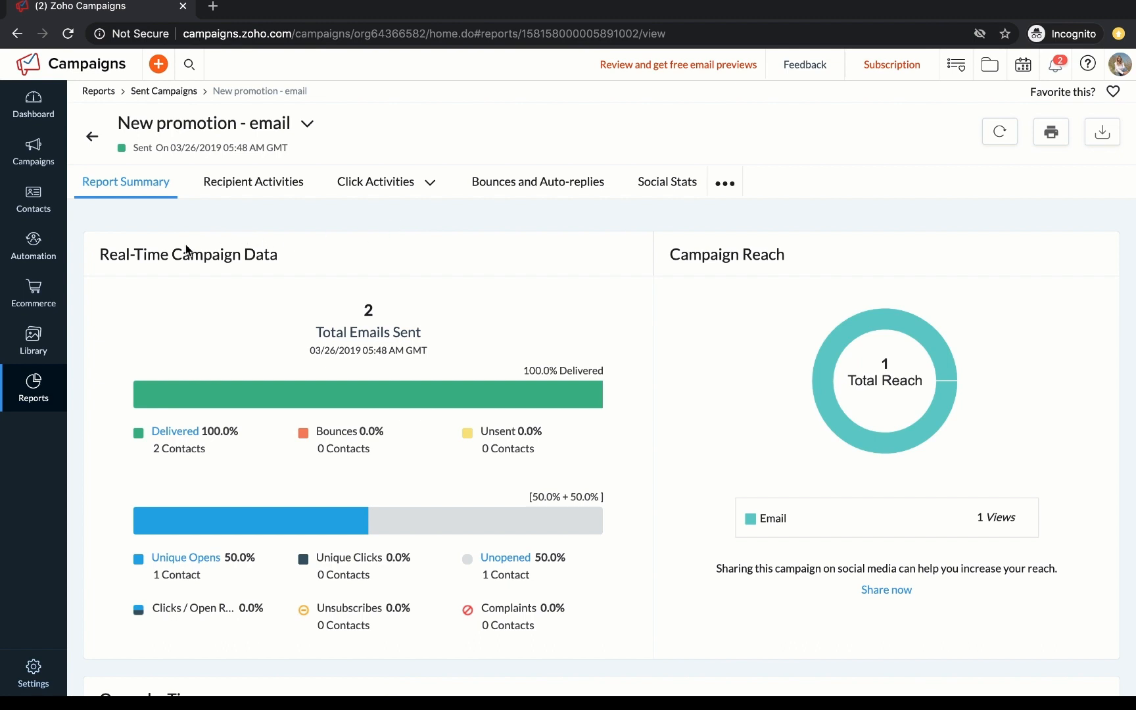
# - Open the autoresponder creation page and examine the available types, including Signup, Date-field, Smart Series and Cyclic, and return to the autoresponders list
pyautogui.click(29, 250)
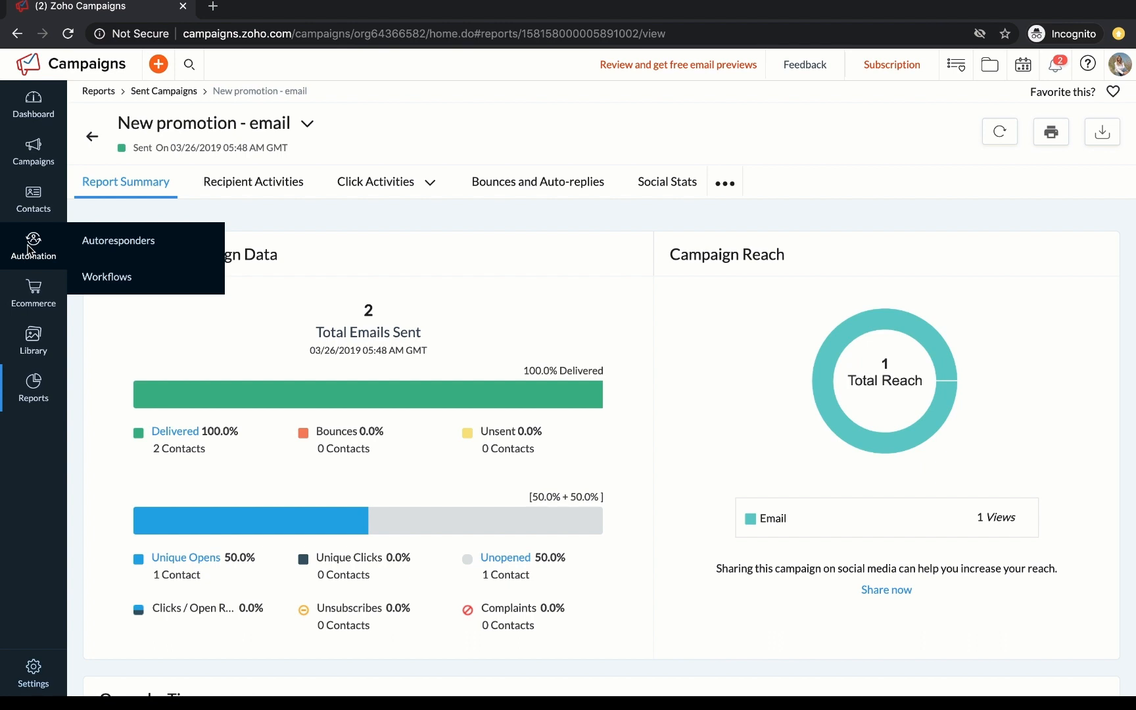
pyautogui.click(144, 242)
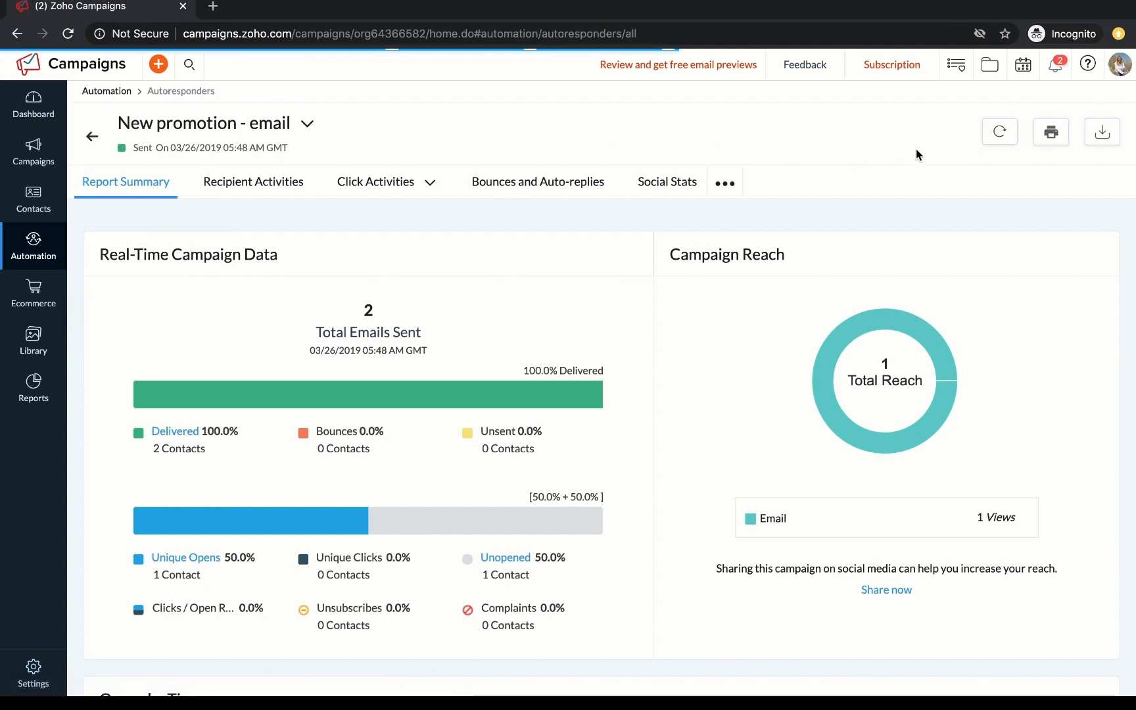
pyautogui.click(1033, 125)
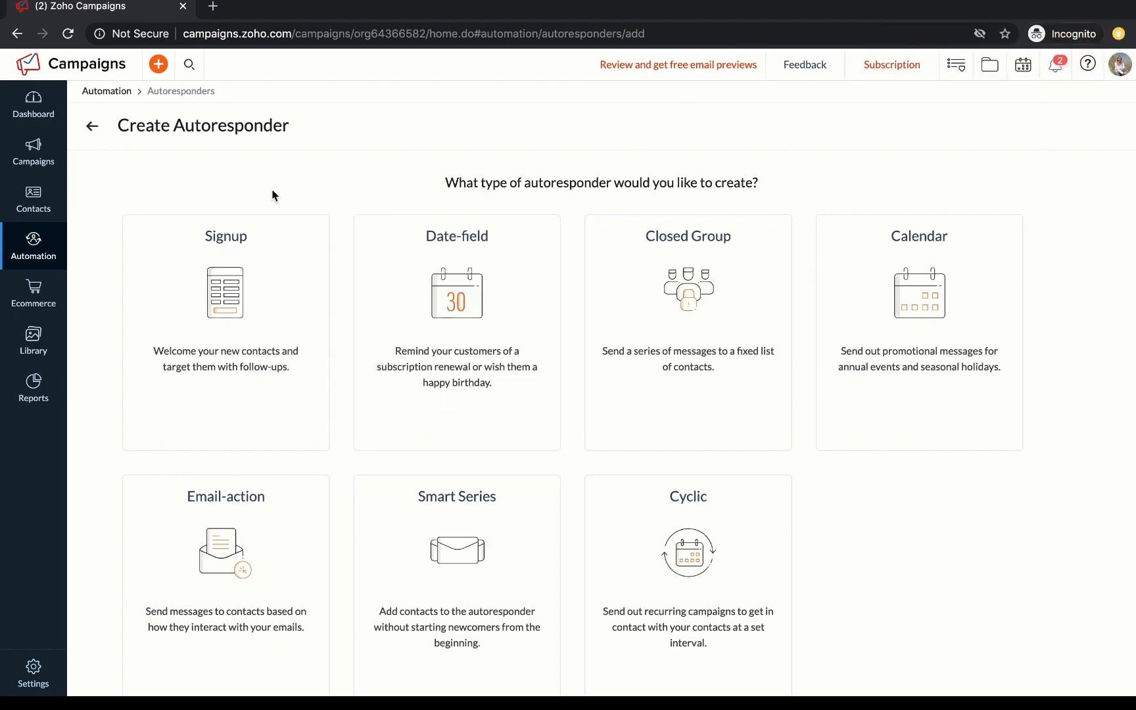
pyautogui.moveTo(259, 322)
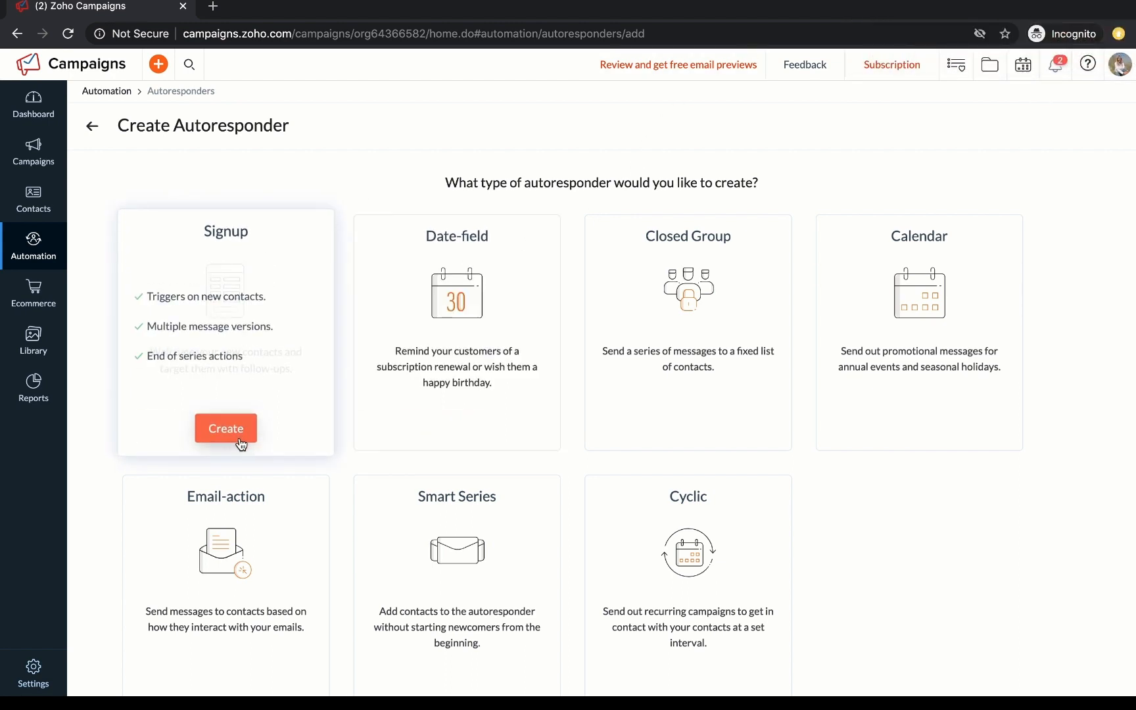
pyautogui.moveTo(467, 443)
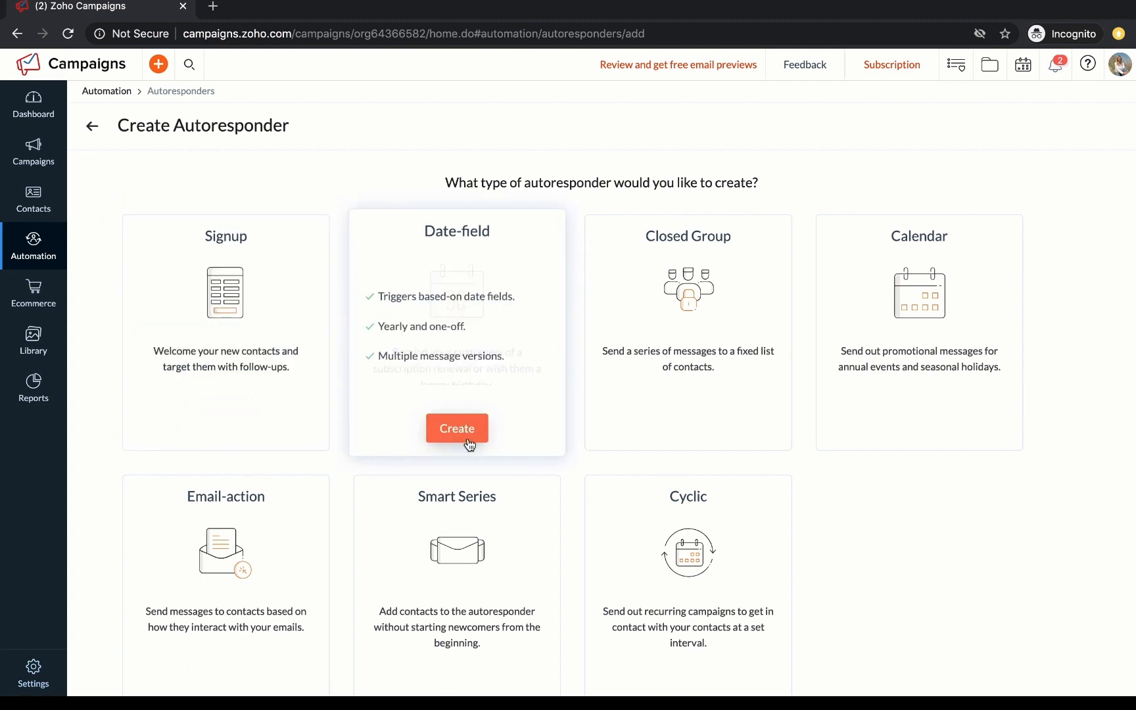
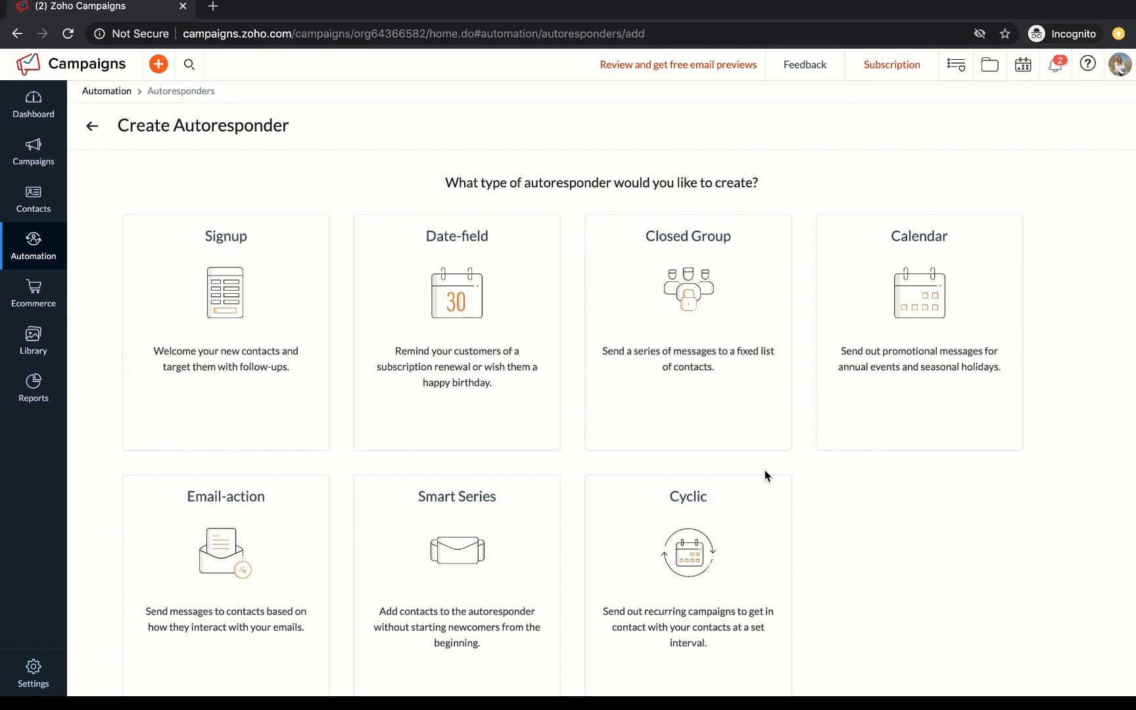
pyautogui.scroll(-1, 764, 471)
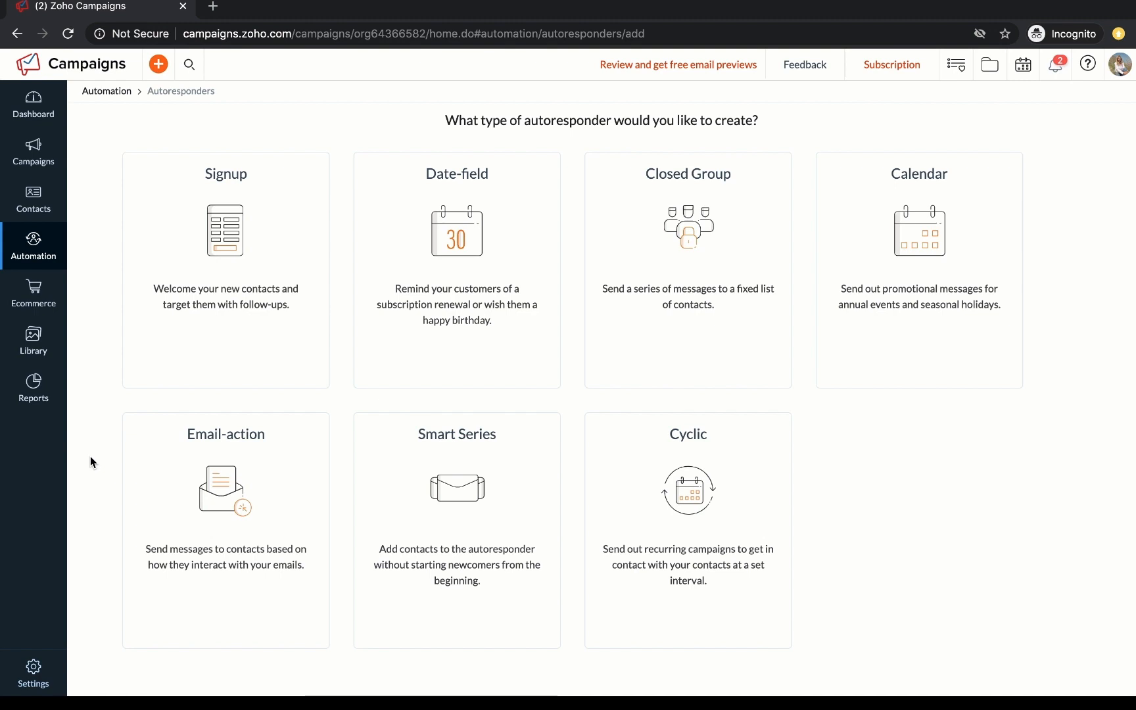
pyautogui.moveTo(529, 695)
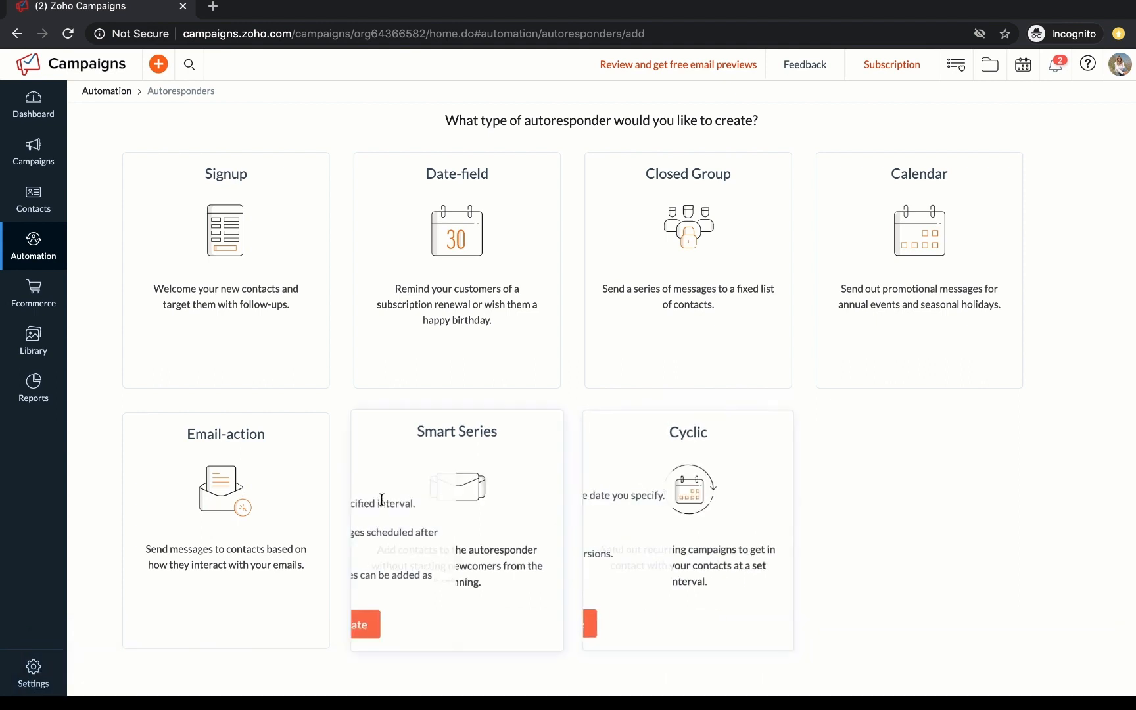
pyautogui.moveTo(588, 496)
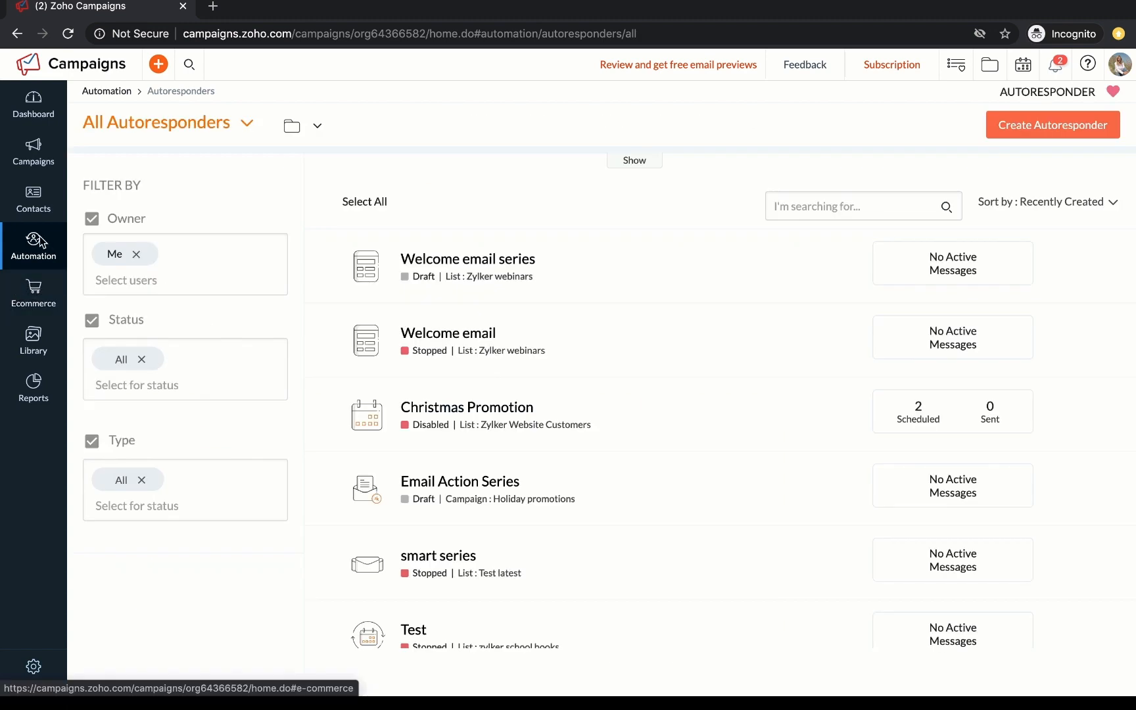
# - Create a new automation workflow from the "Simple followup series" template
pyautogui.moveTo(41, 242)
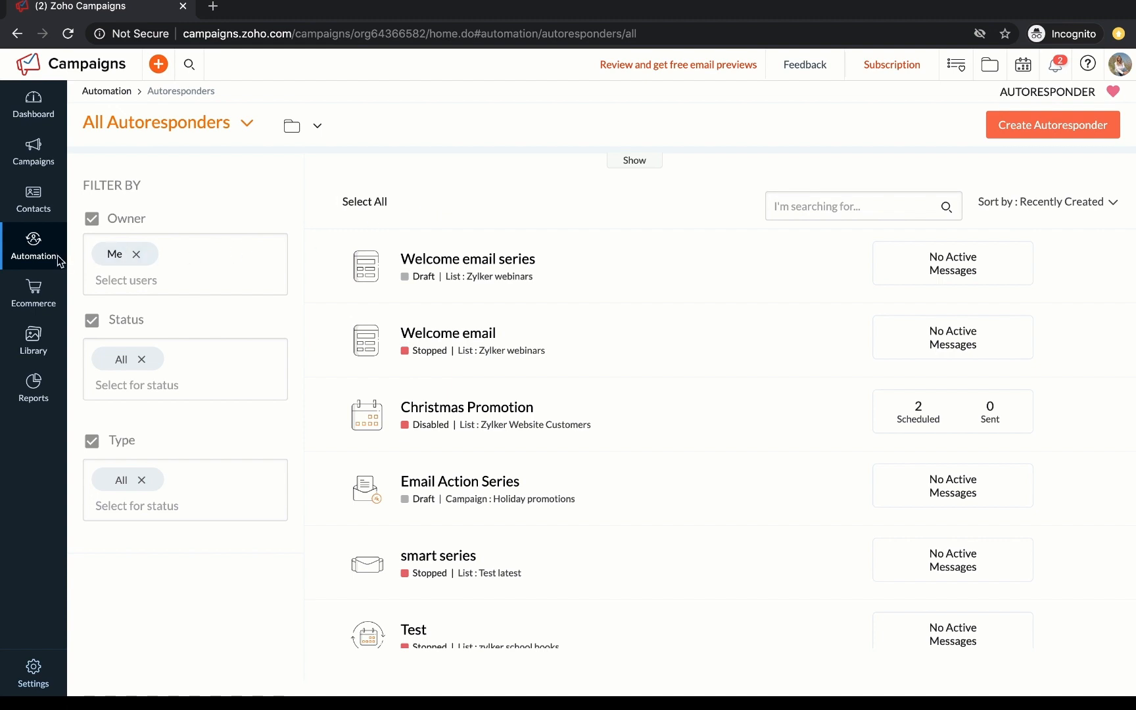
pyautogui.moveTo(33, 247)
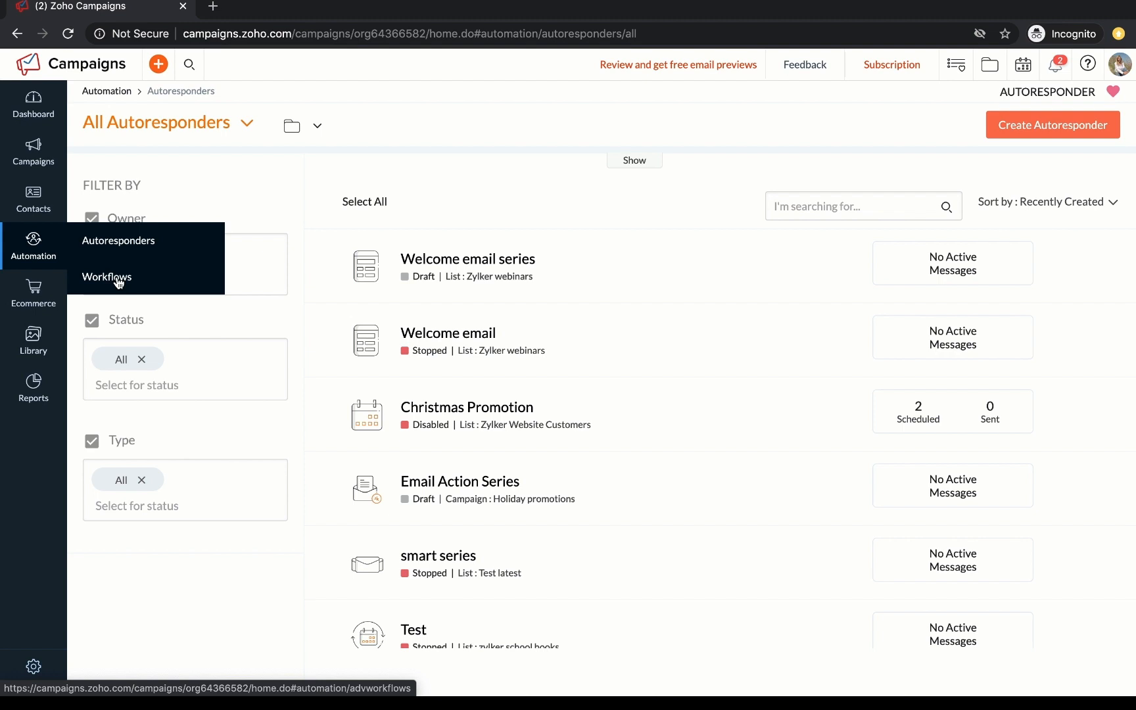
pyautogui.click(119, 282)
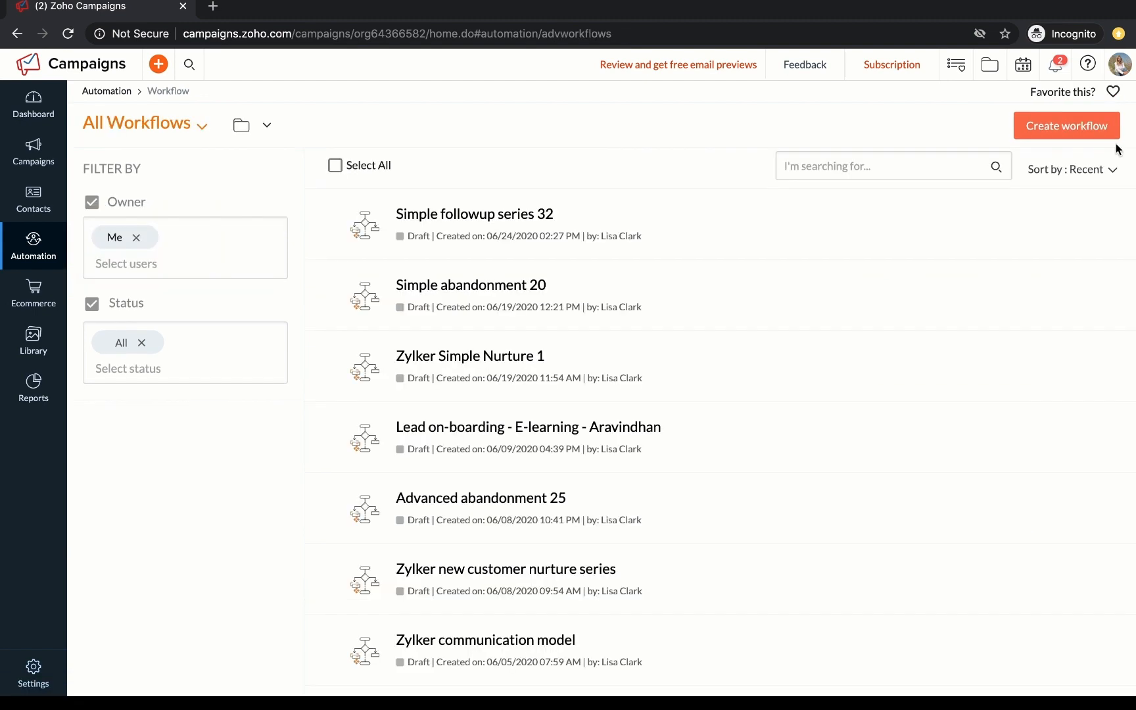
pyautogui.click(1054, 135)
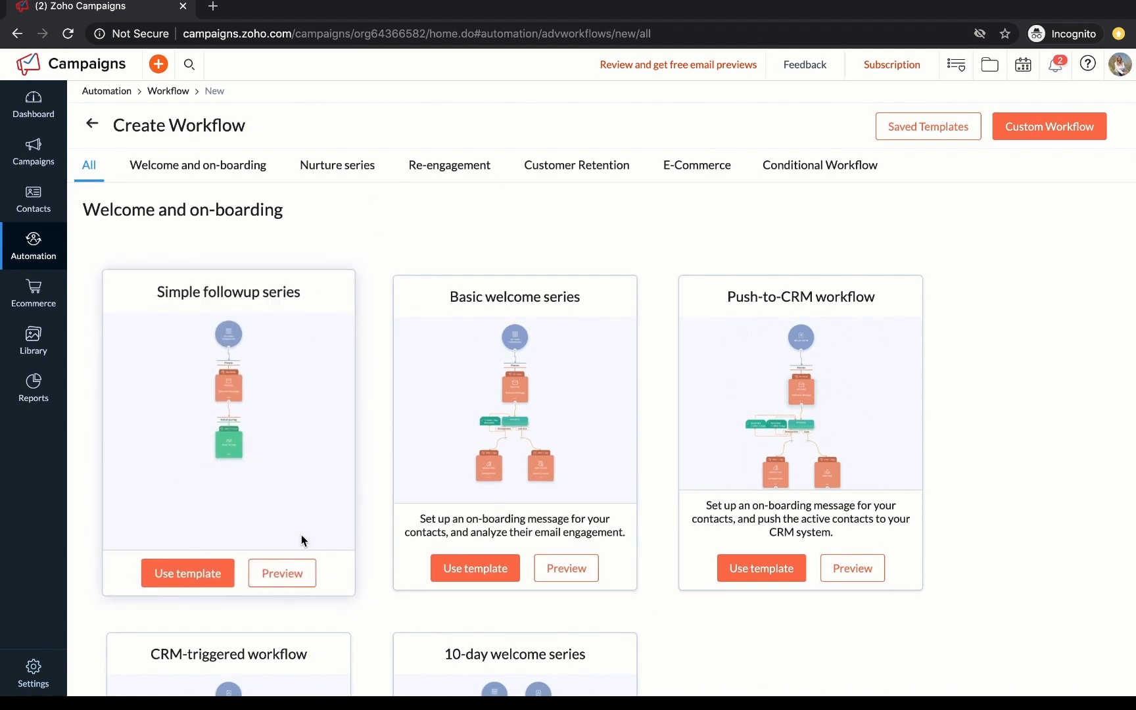
pyautogui.click(213, 576)
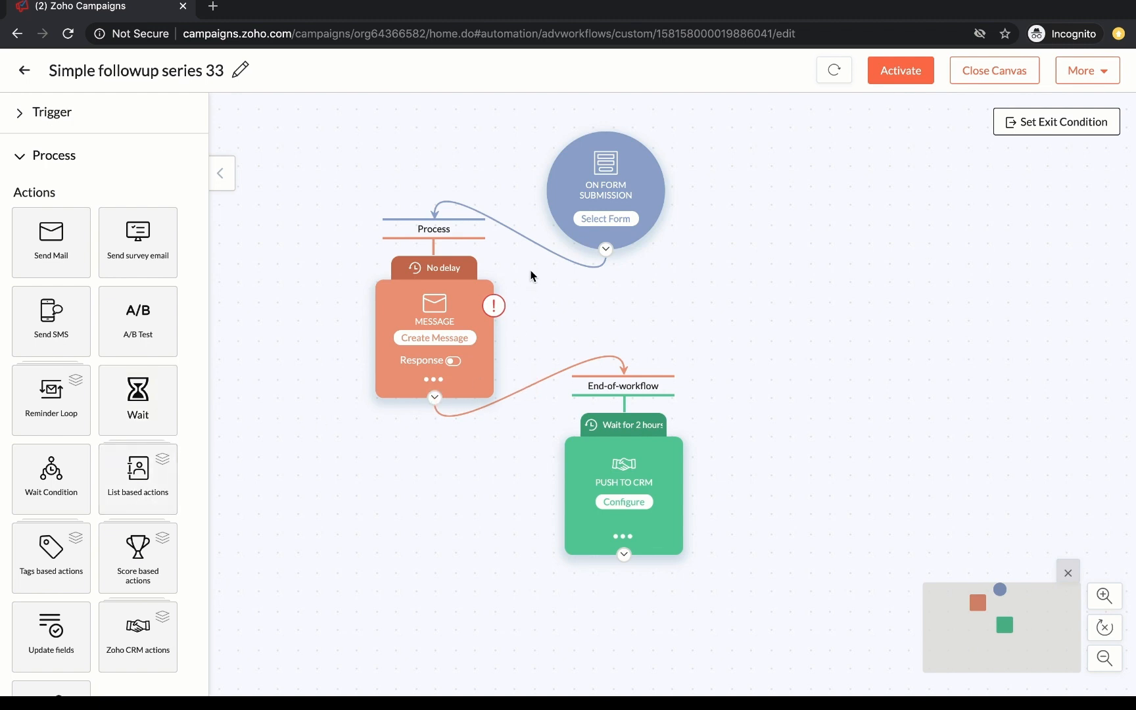
# - Spread the Message and Push to CRM blocks apart on the canvas and list the available workflow triggers
pyautogui.moveTo(518, 237)
pyautogui.moveTo(419, 304); pyautogui.dragTo(286, 419)
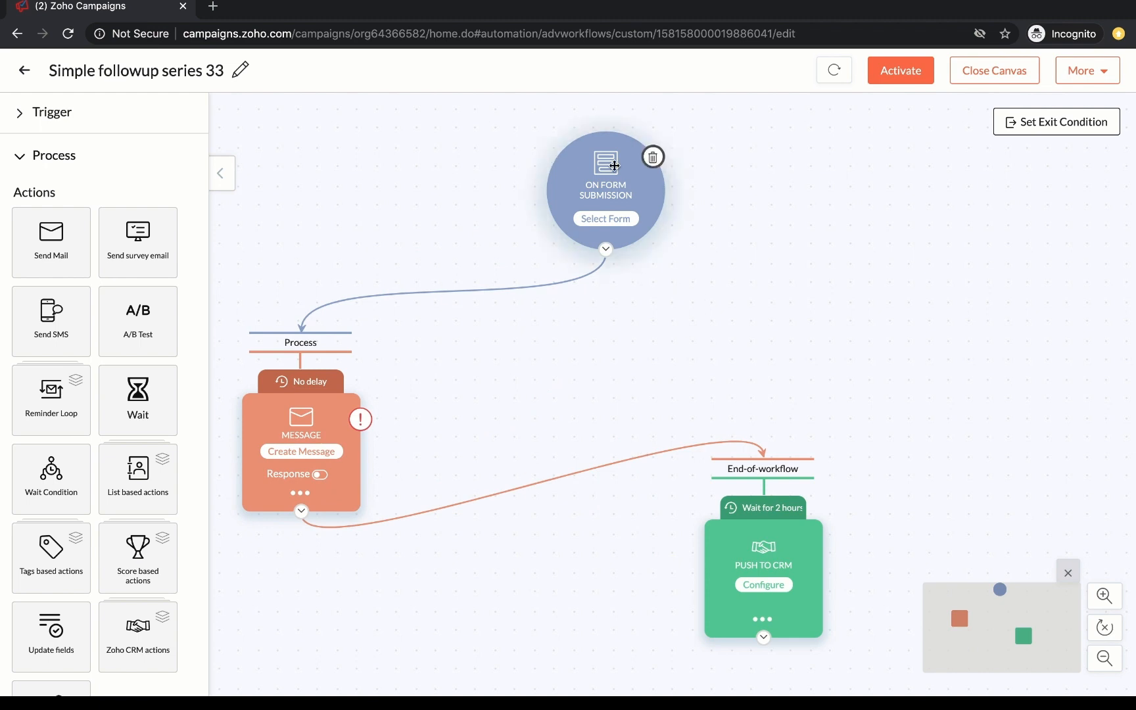
pyautogui.click(18, 158)
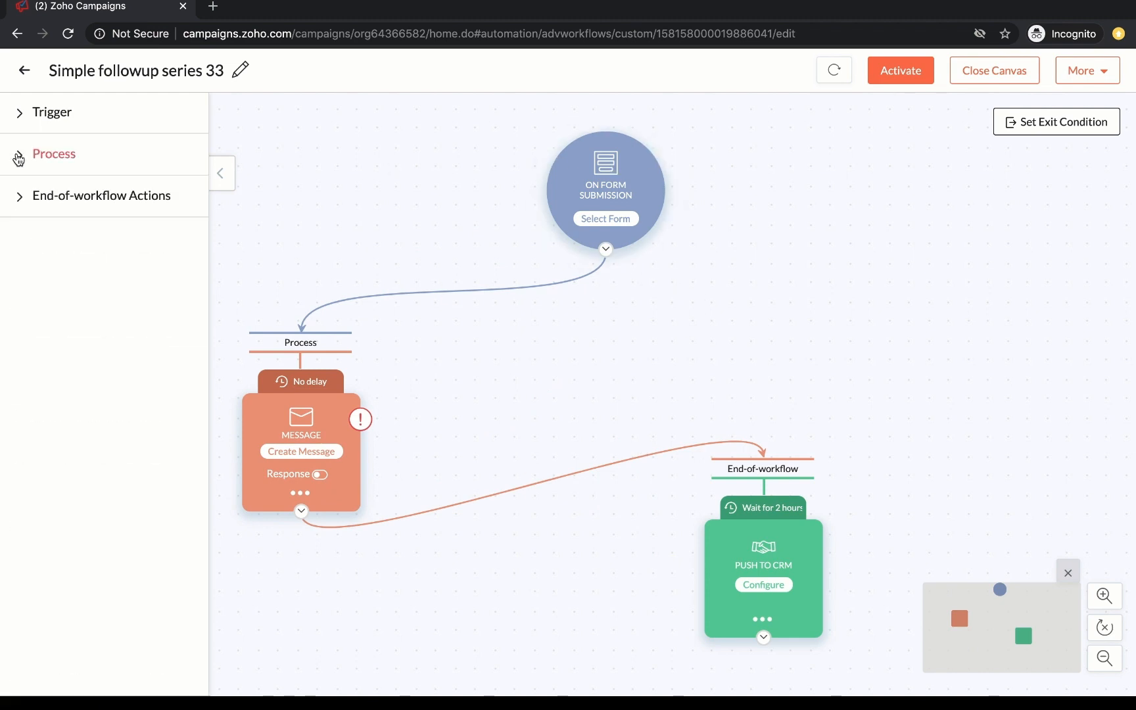
pyautogui.click(19, 115)
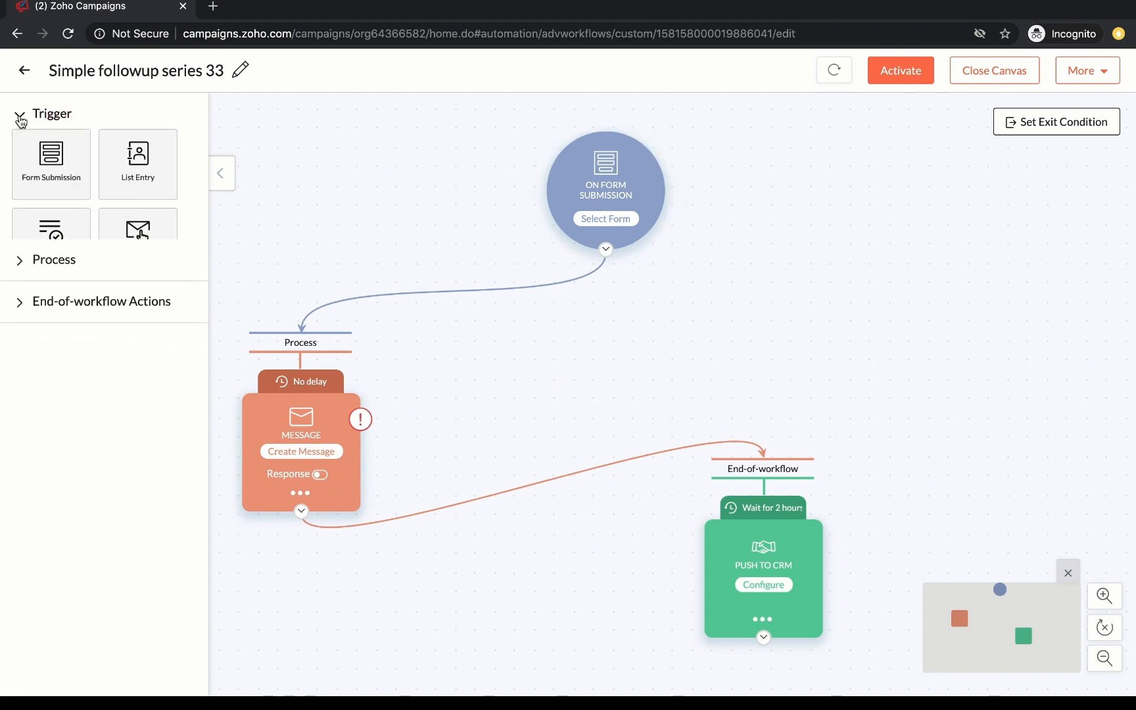
pyautogui.click(20, 114)
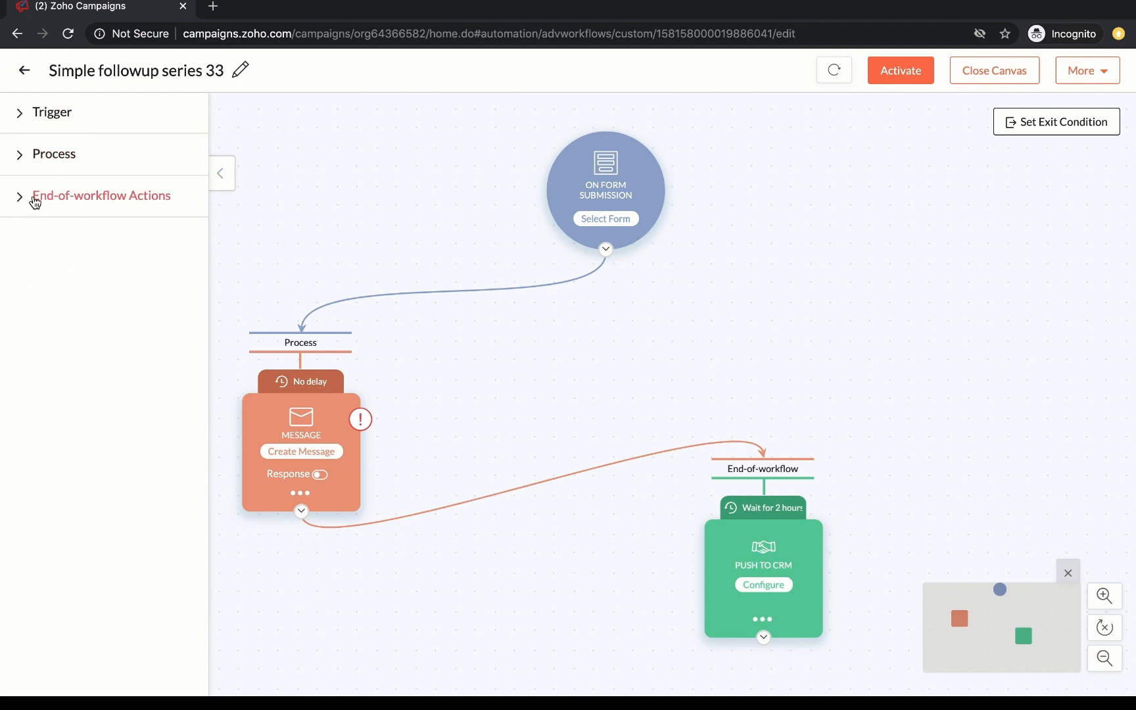
pyautogui.click(22, 117)
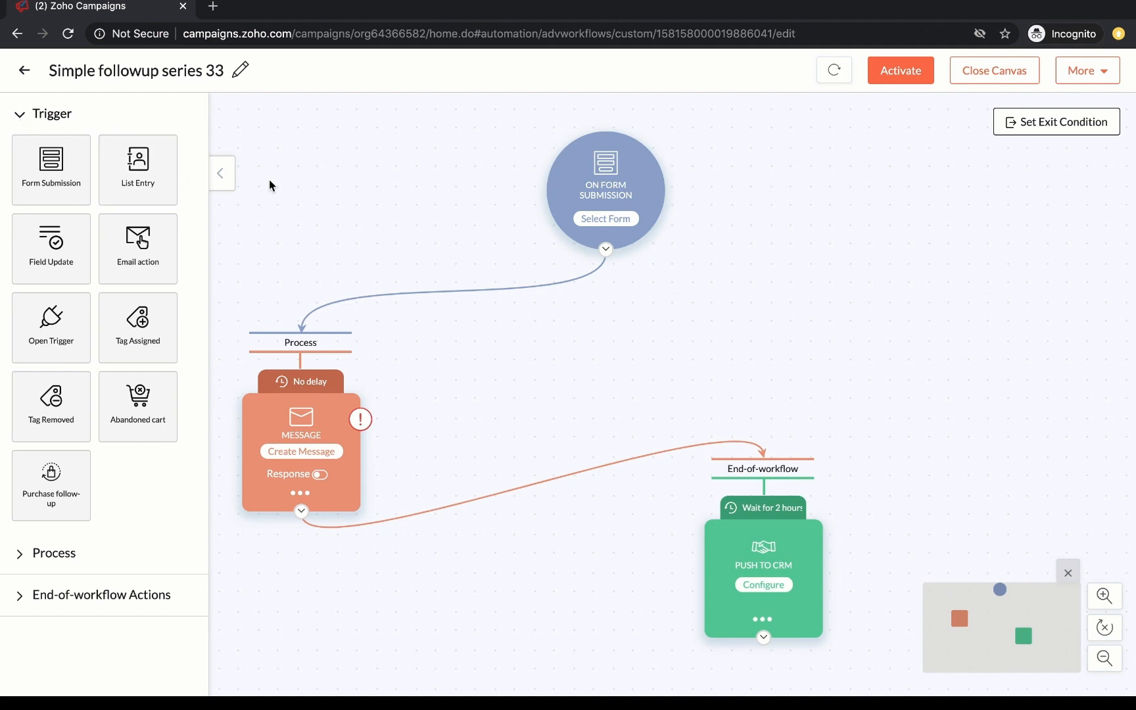
# - Configure the form submission trigger to use specific signup forms, selecting Signup Form 1 of the Welcome List, and save it
pyautogui.moveTo(585, 165); pyautogui.dragTo(611, 166)
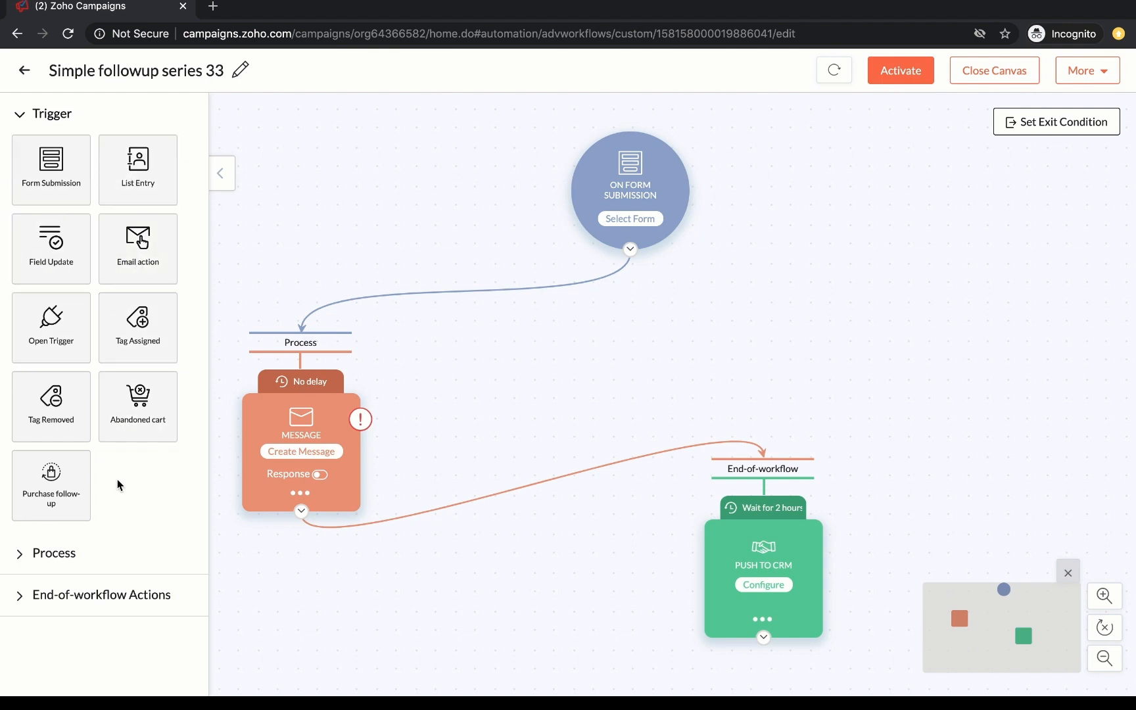
pyautogui.moveTo(644, 167); pyautogui.dragTo(641, 167)
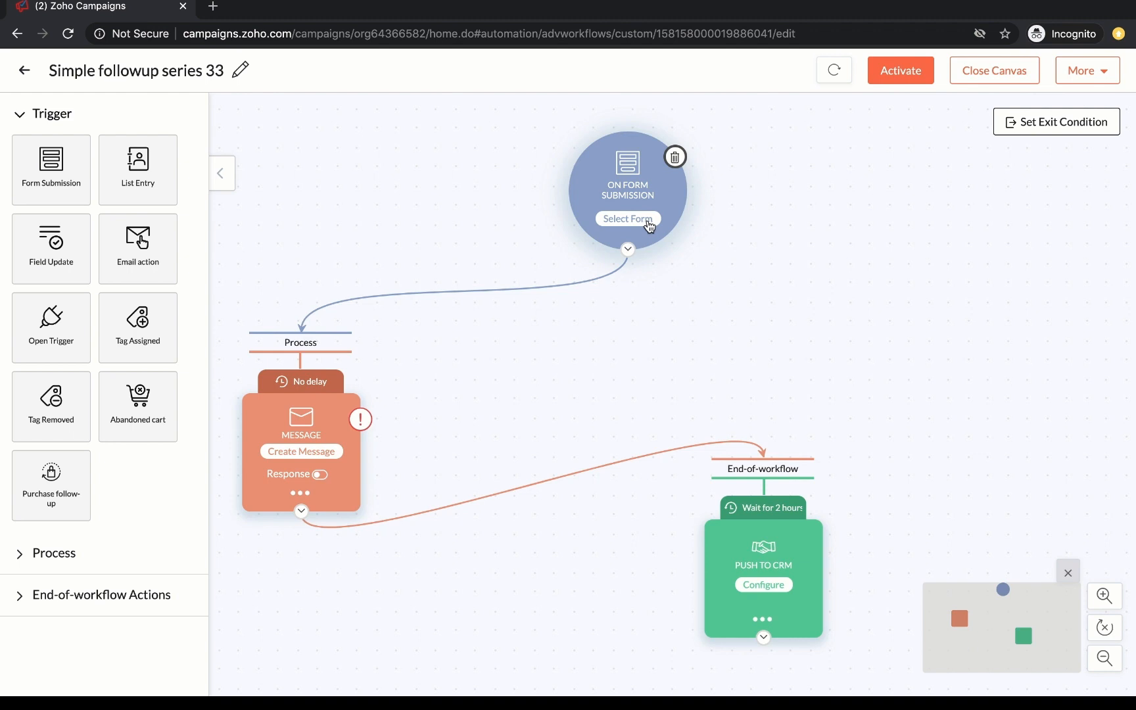
pyautogui.click(648, 221)
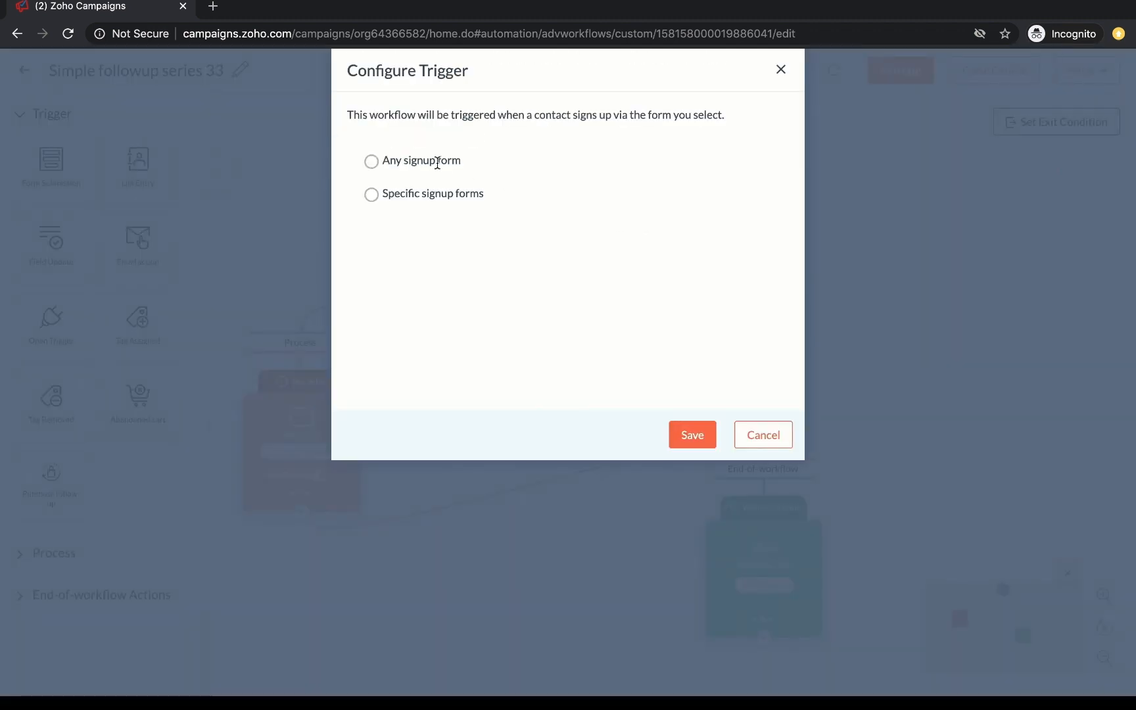
pyautogui.click(378, 160)
pyautogui.click(372, 196)
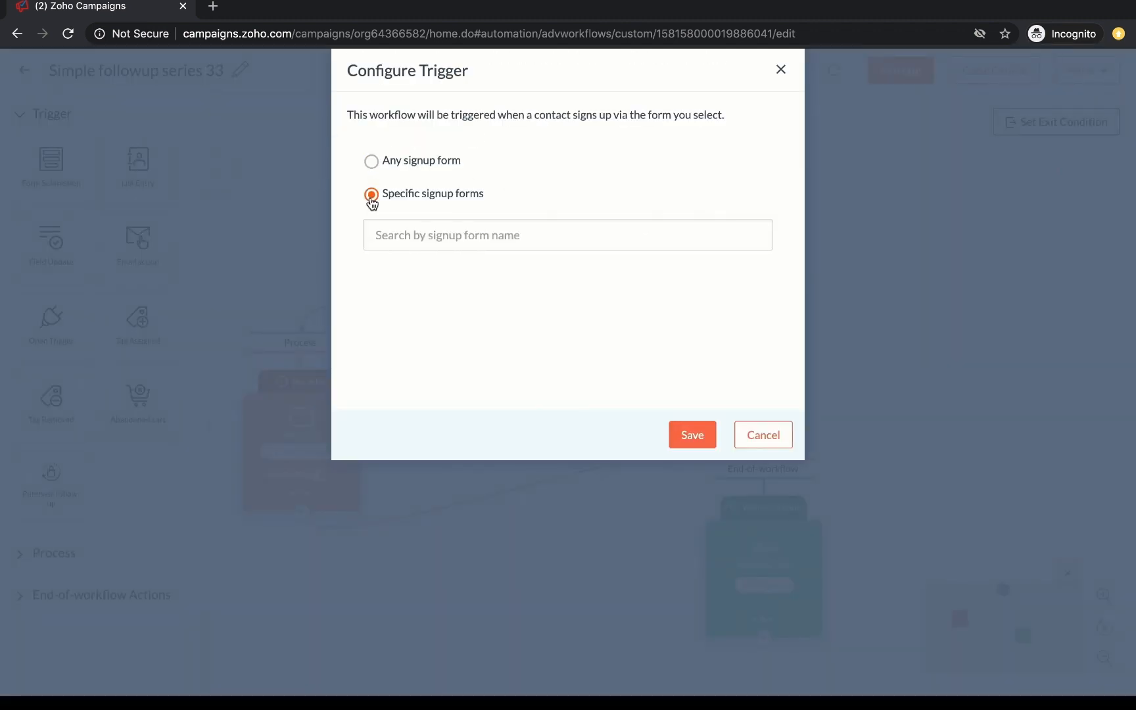
pyautogui.click(397, 242)
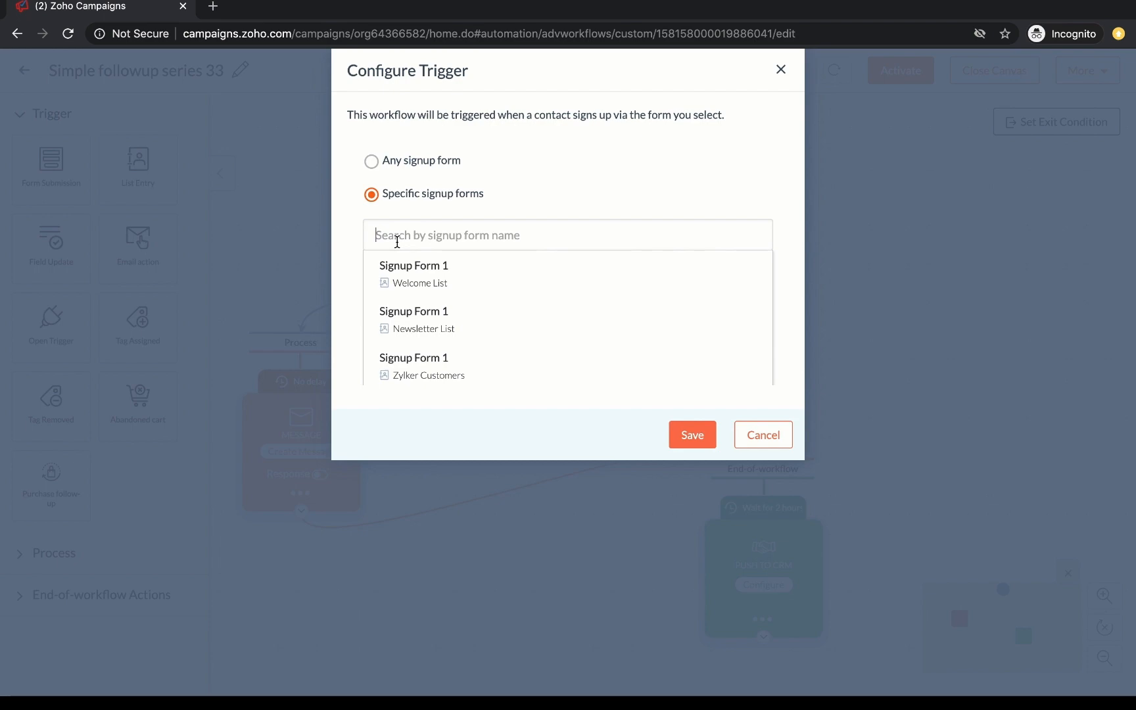
pyautogui.click(416, 281)
pyautogui.click(696, 439)
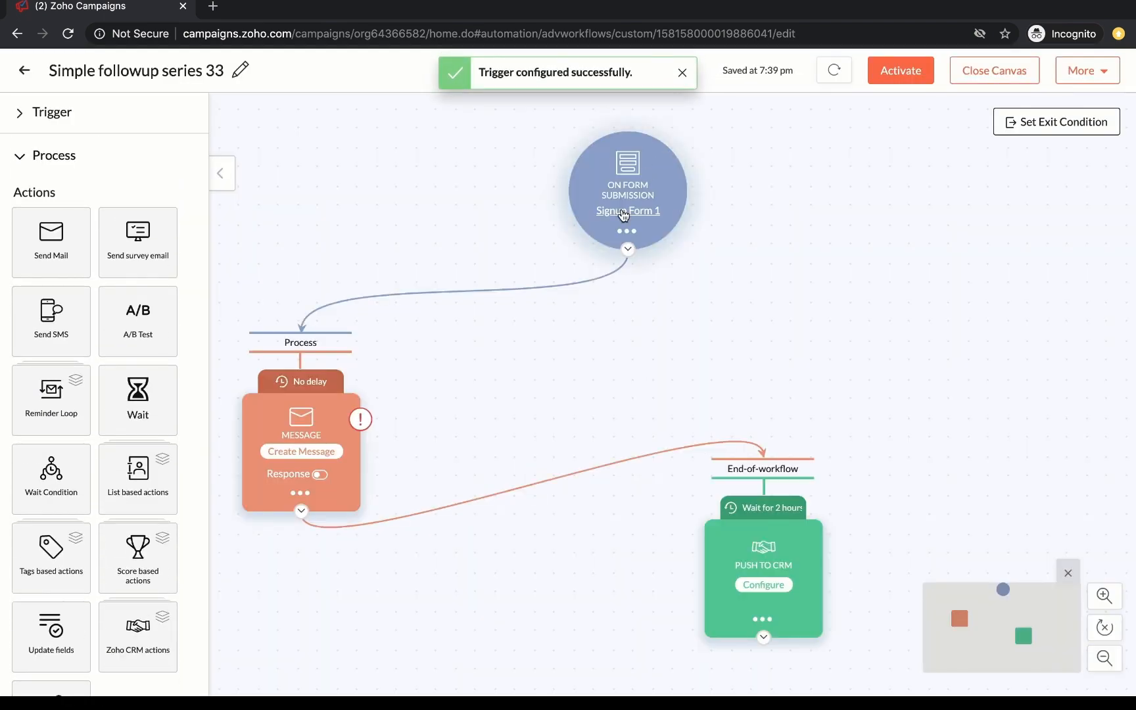
# - Reposition the trigger and Message blocks closer together and remove the connection between the Message and Push to CRM blocks
pyautogui.moveTo(661, 194); pyautogui.dragTo(684, 194)
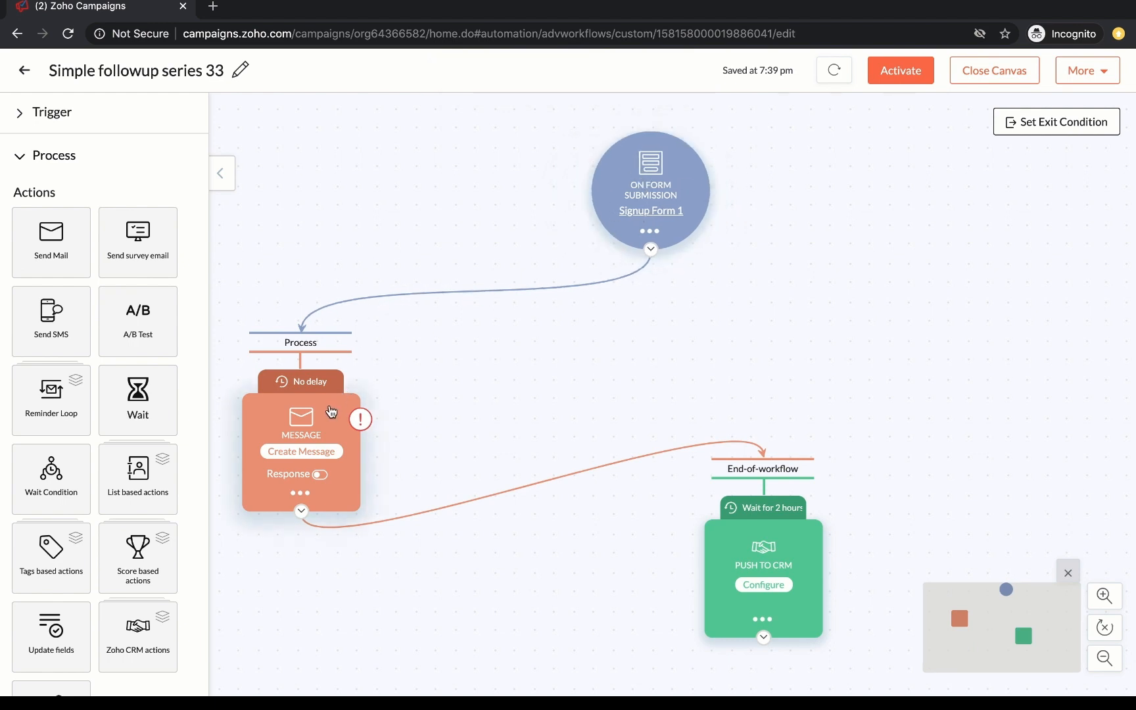
pyautogui.moveTo(330, 407)
pyautogui.mouseDown()
pyautogui.moveTo(631, 328)
pyautogui.moveTo(542, 355)
pyautogui.moveTo(521, 289)
pyautogui.mouseUp()
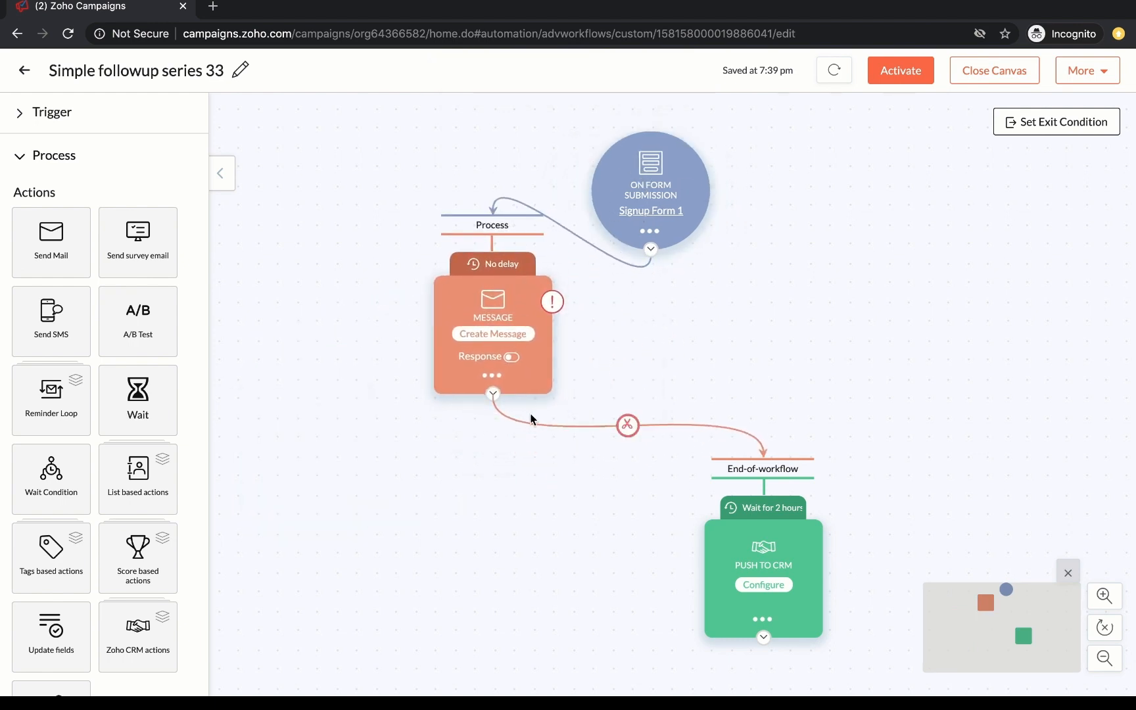
pyautogui.click(627, 427)
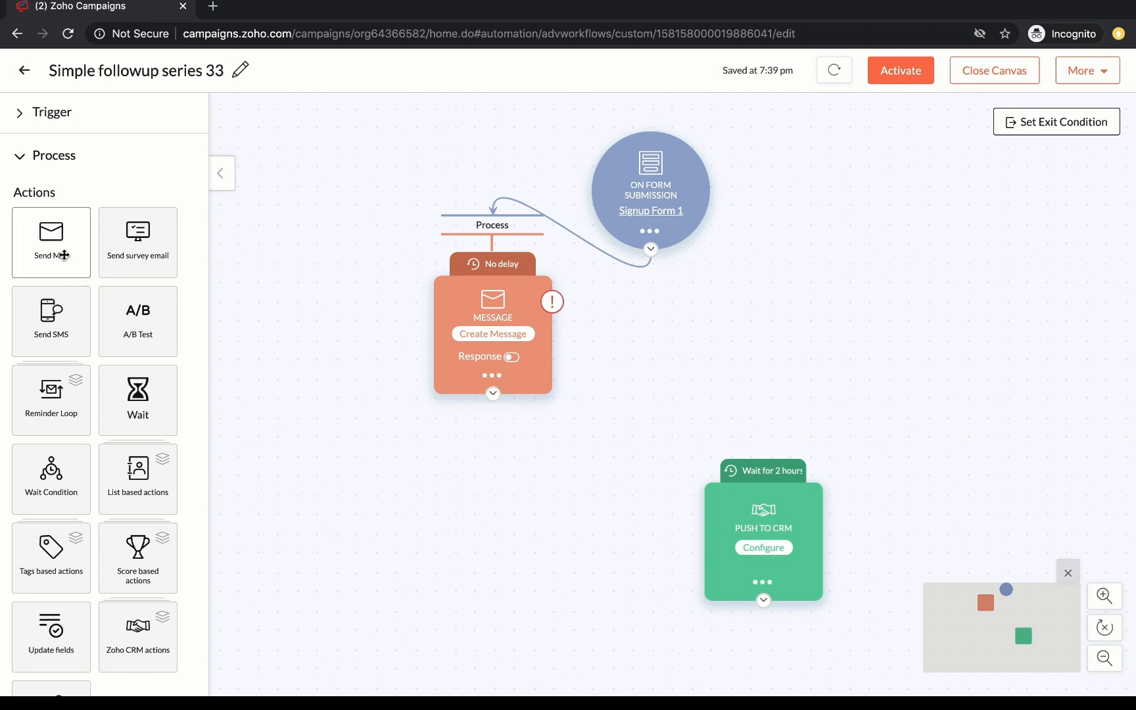
# - Add a second Send Mail action, connect it after the first Message block and place it just beneath
pyautogui.moveTo(59, 254)
pyautogui.mouseDown()
pyautogui.moveTo(335, 340)
pyautogui.moveTo(507, 520)
pyautogui.moveTo(493, 482)
pyautogui.mouseUp()
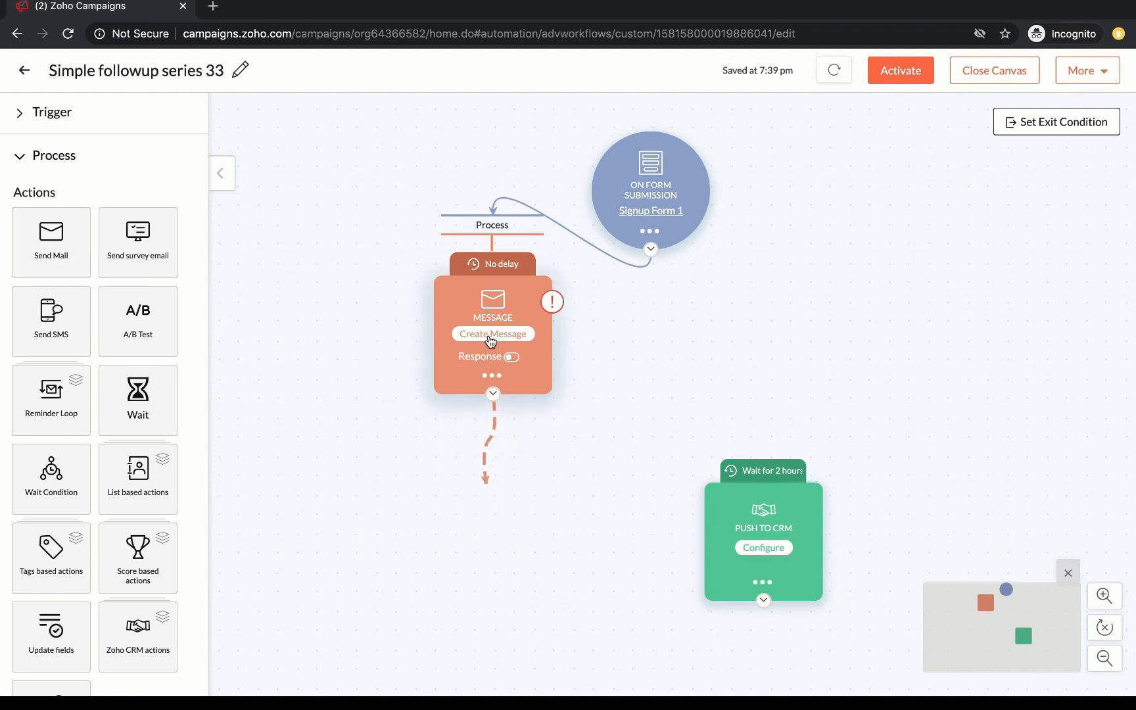
pyautogui.moveTo(489, 337); pyautogui.dragTo(470, 258)
pyautogui.moveTo(475, 547); pyautogui.dragTo(423, 491)
pyautogui.moveTo(469, 265); pyautogui.dragTo(467, 184)
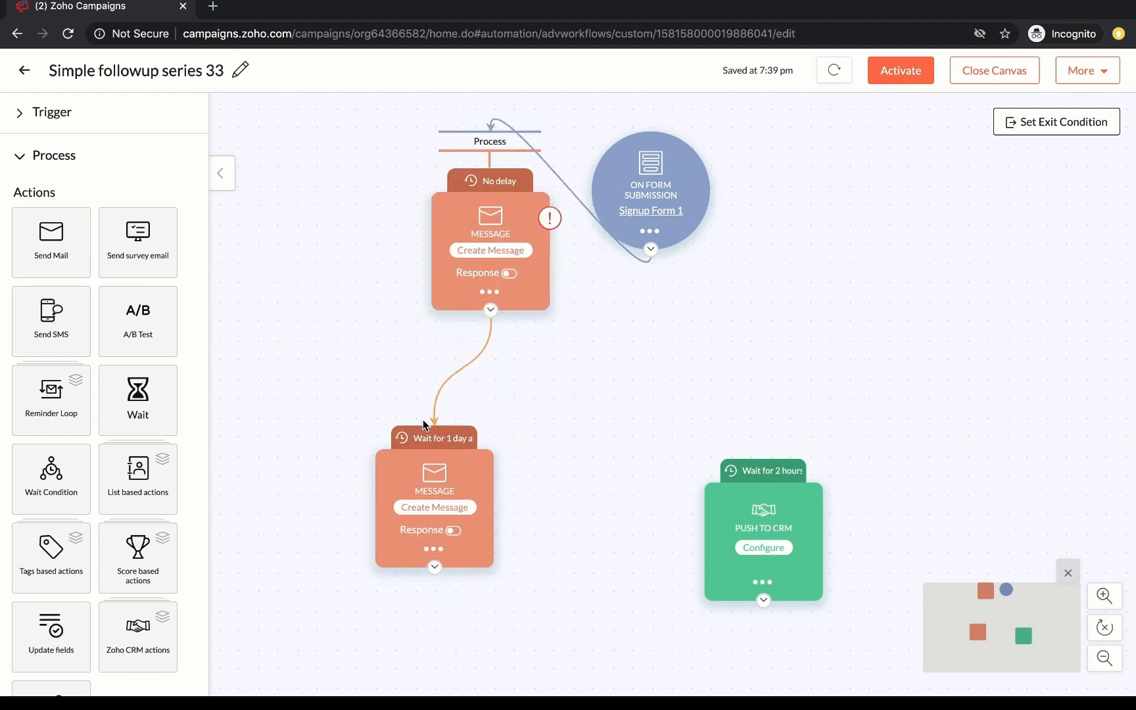
pyautogui.moveTo(420, 489); pyautogui.dragTo(416, 414)
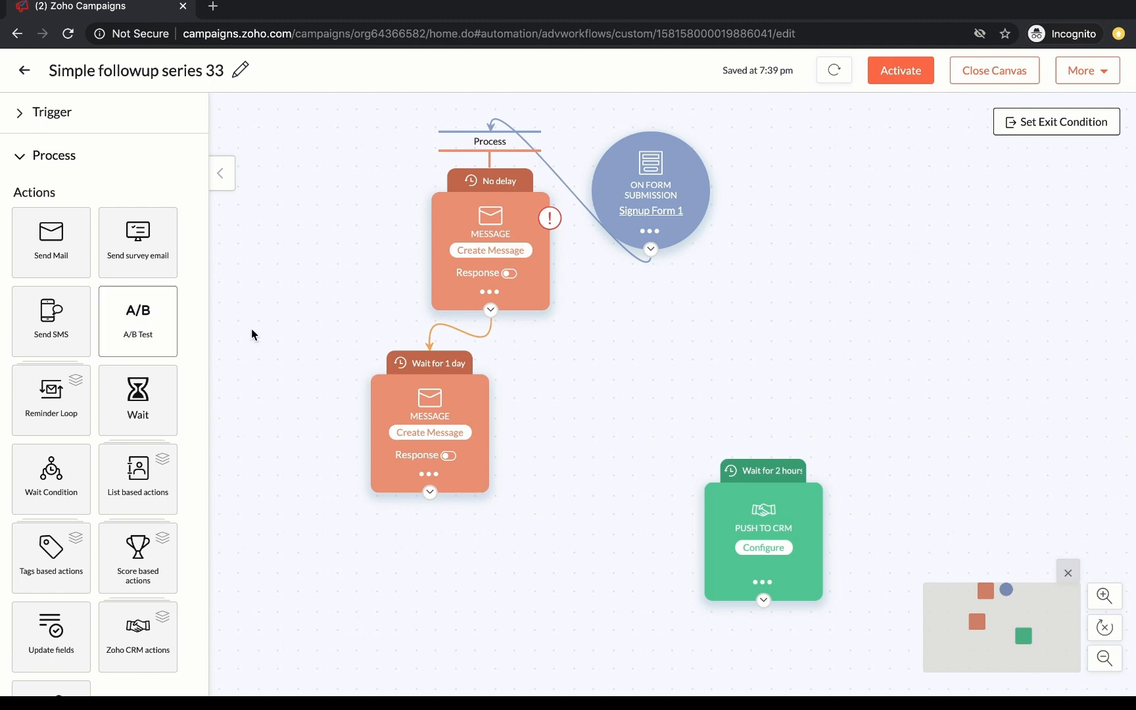
# - Set up responses on the second Message for email opens and clicks on any link, using the common delay of 1 hour, and save
pyautogui.click(450, 458)
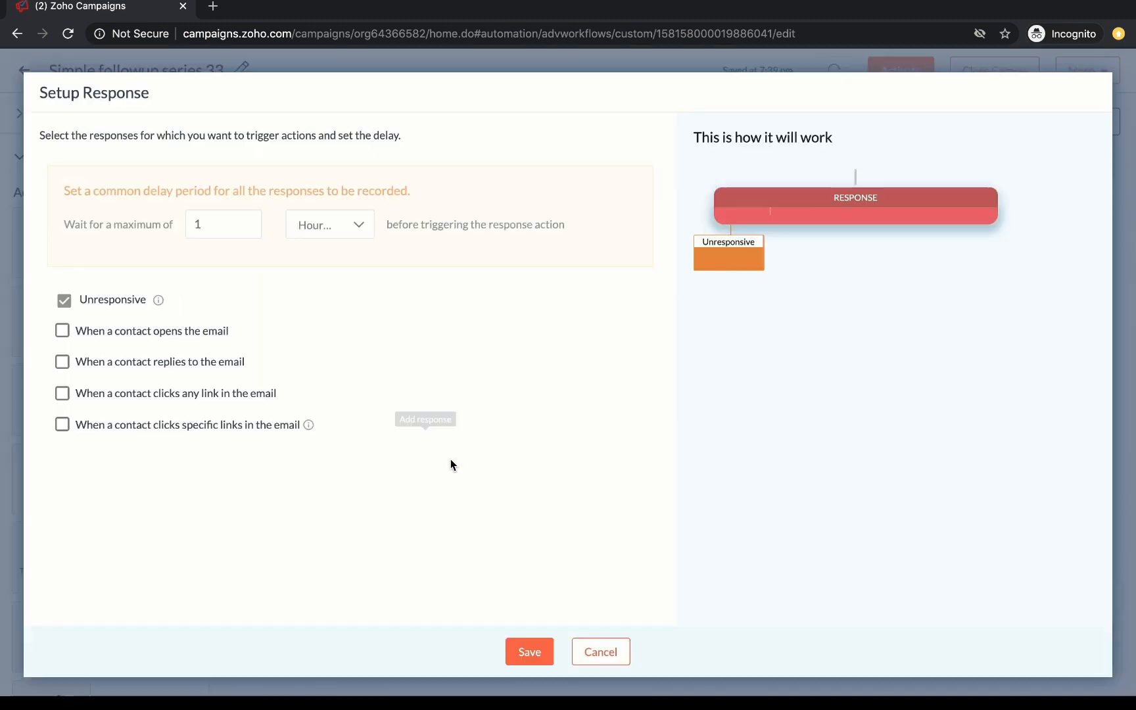
pyautogui.click(63, 329)
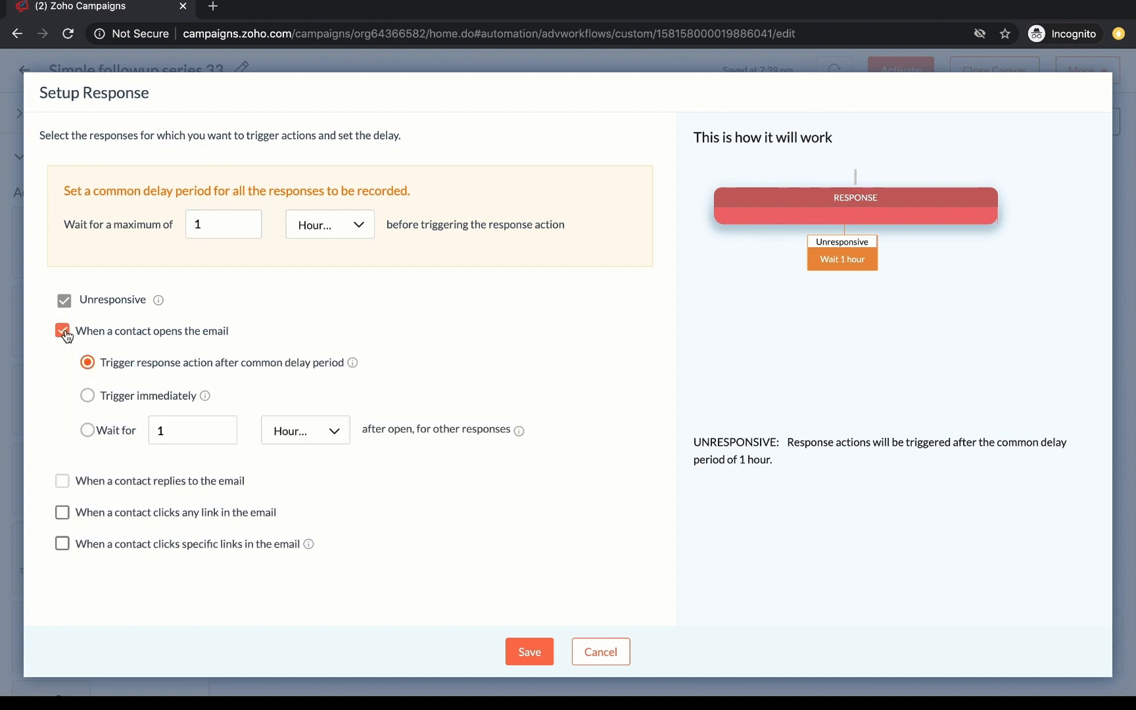
pyautogui.click(62, 513)
pyautogui.scroll(-1, 299, 497)
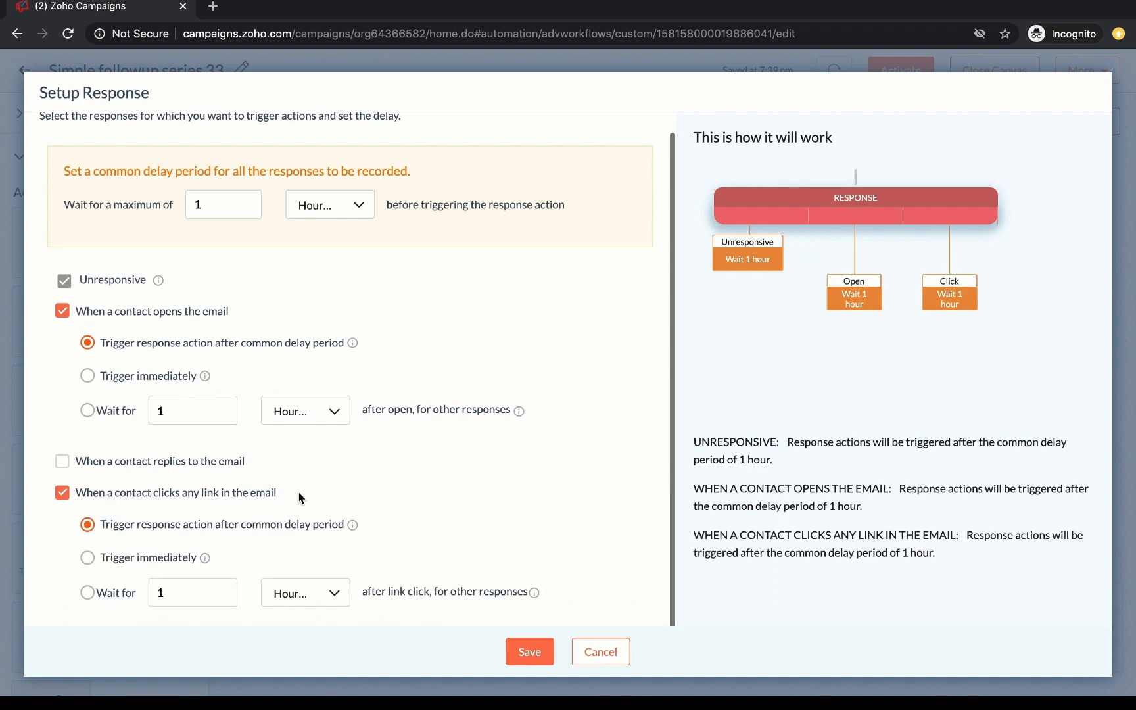
pyautogui.click(203, 411)
pyautogui.click(325, 413)
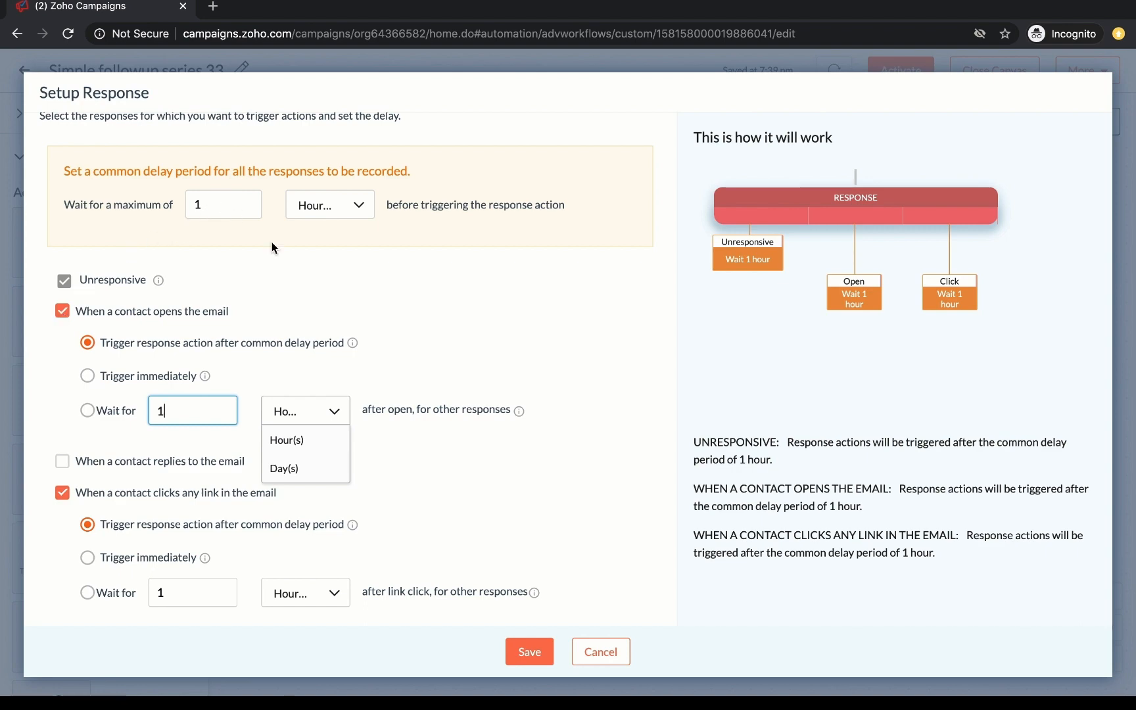
pyautogui.click(530, 650)
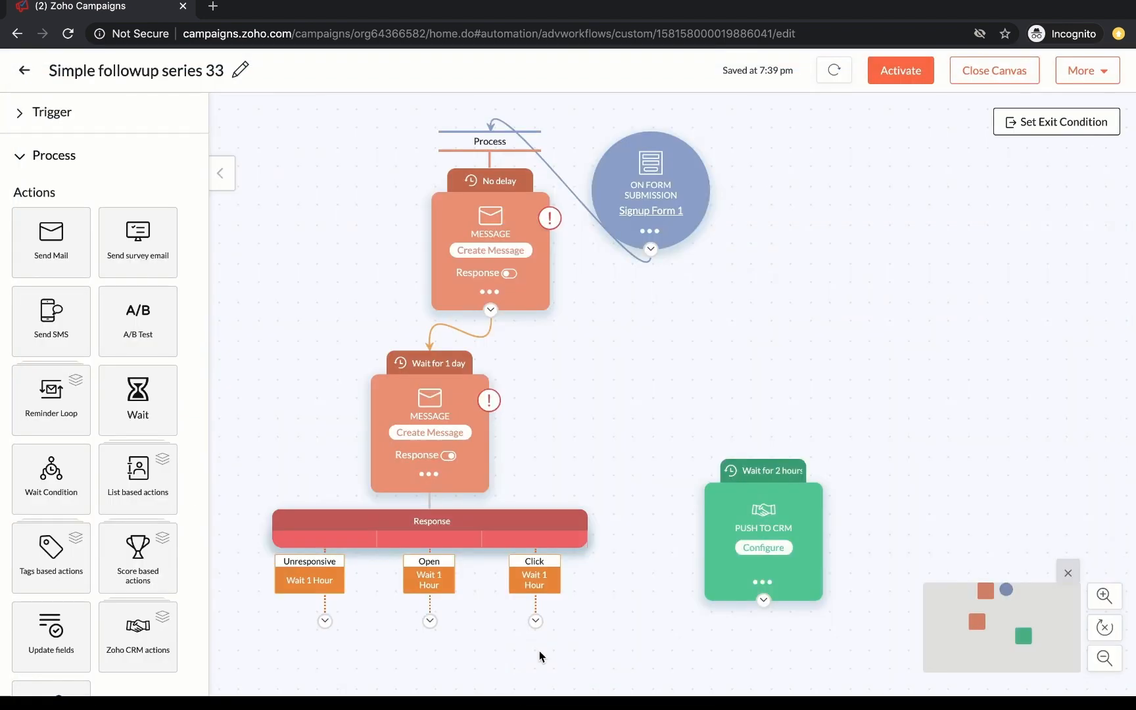
# - Add a Send Mail action to the Unresponsive branch, and an Add Score action followed by a Send Mail action to the Open branch
pyautogui.moveTo(449, 426); pyautogui.dragTo(427, 344)
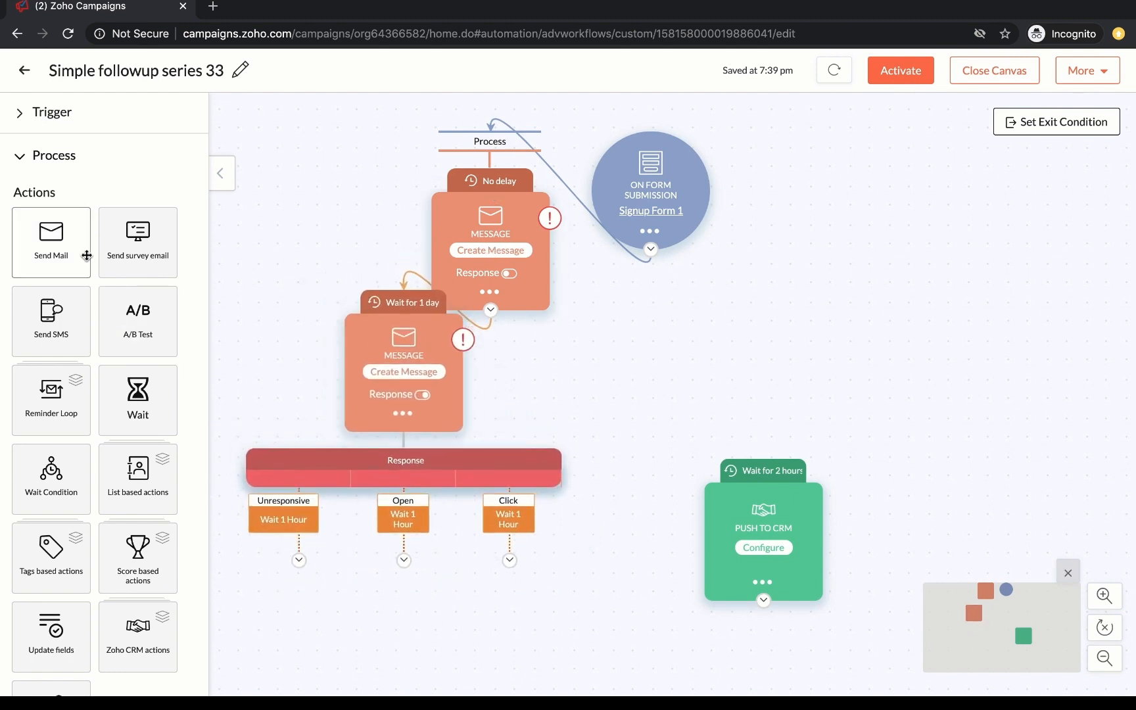
pyautogui.moveTo(56, 245); pyautogui.dragTo(294, 641)
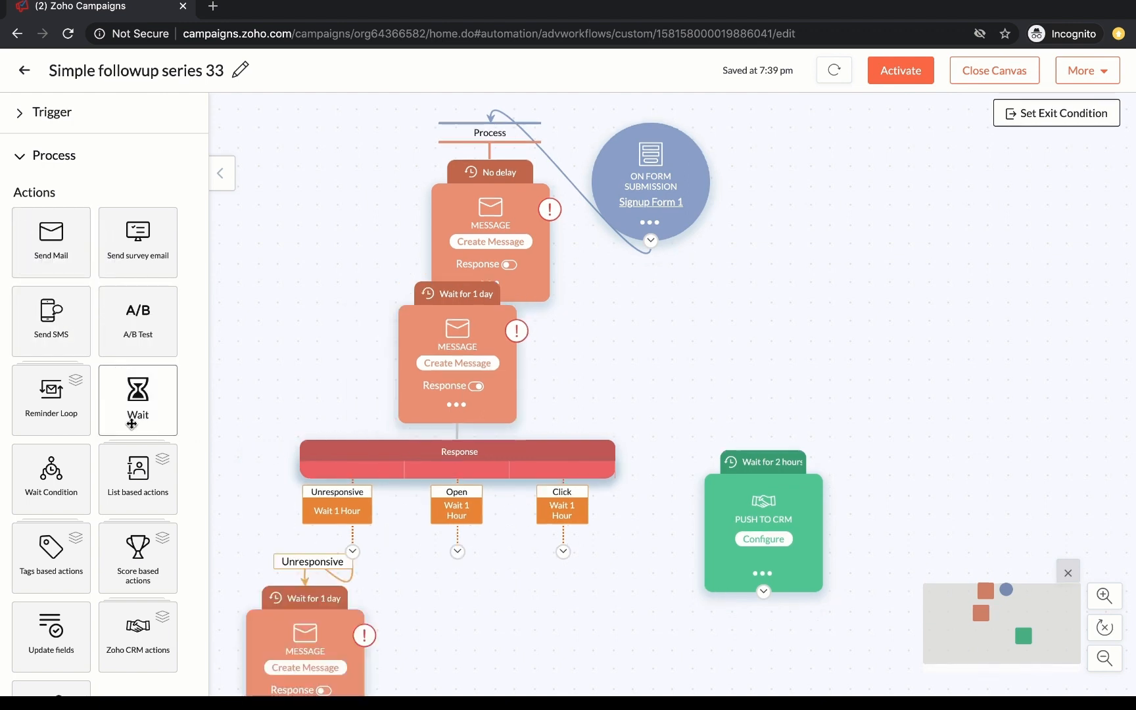
pyautogui.click(144, 575)
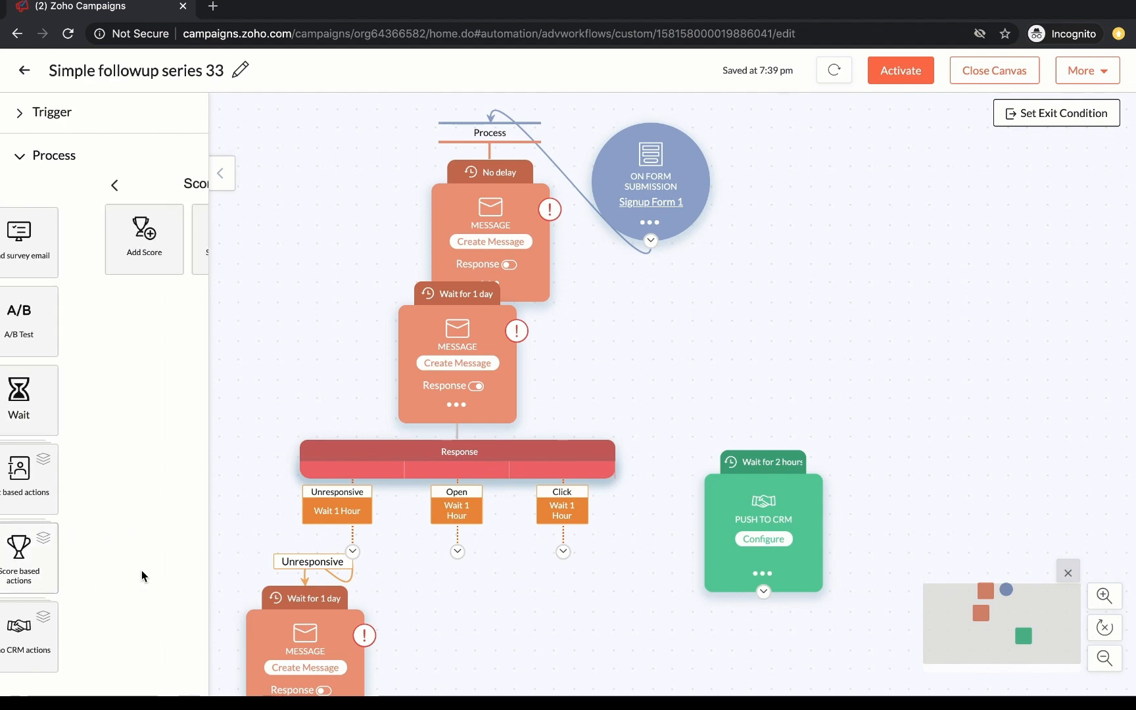
pyautogui.click(58, 255)
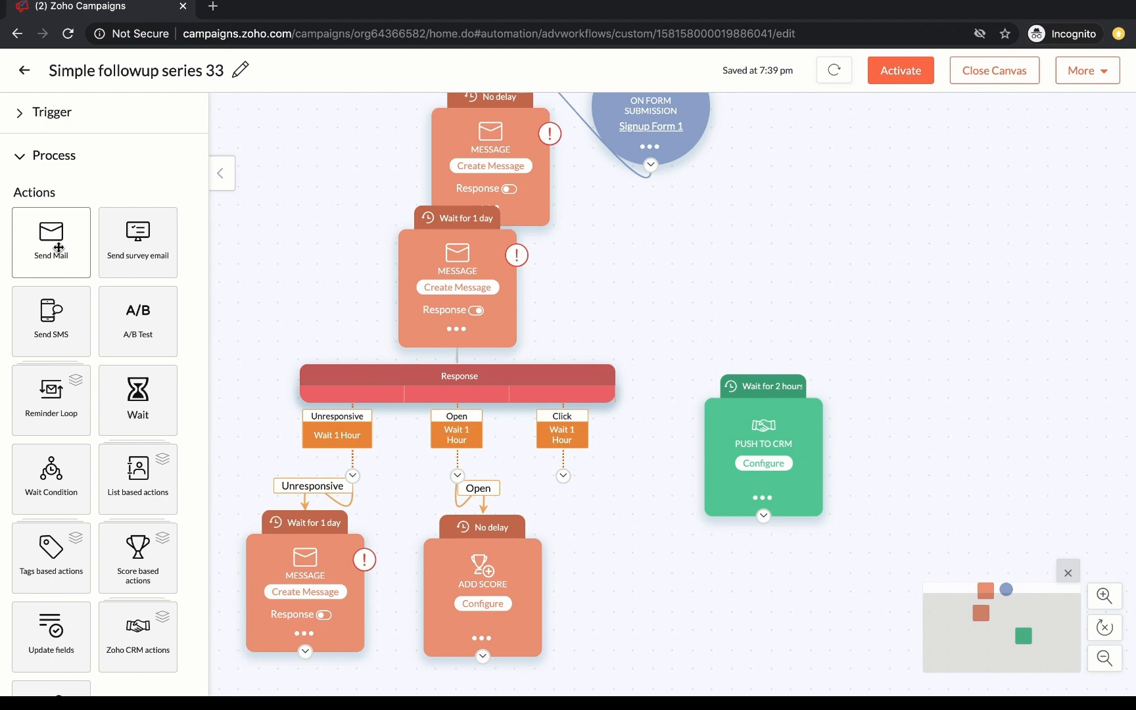
pyautogui.moveTo(57, 247); pyautogui.dragTo(497, 670)
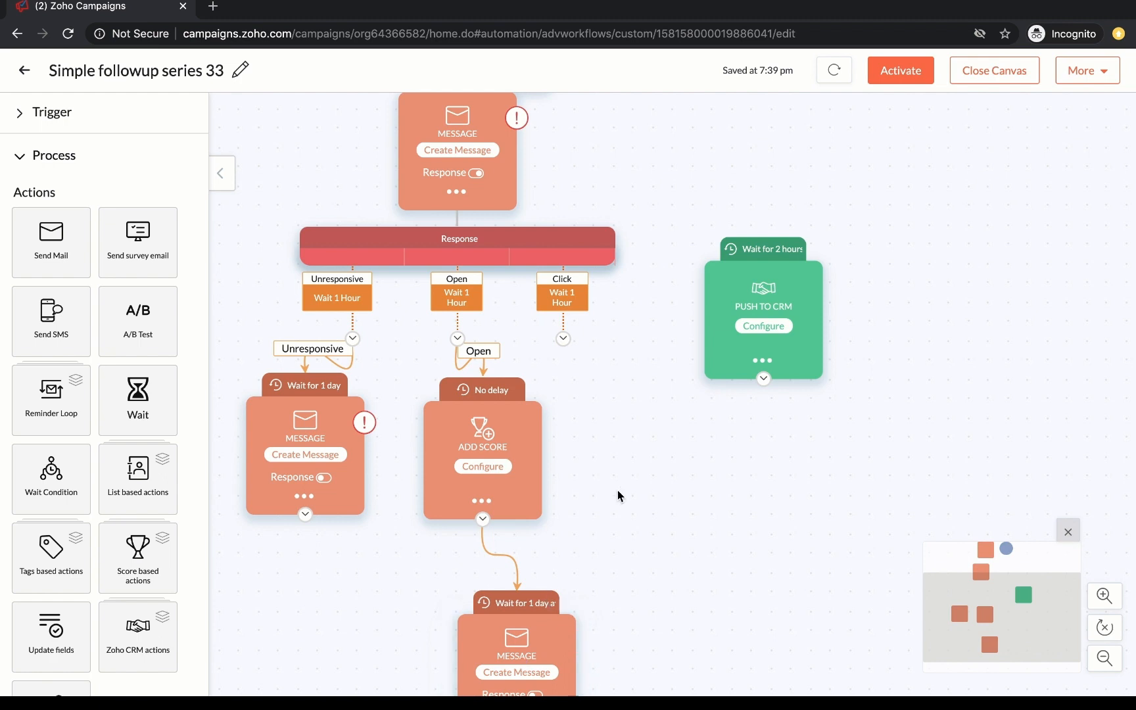
# - Move the Push to CRM block aside and connect a Send survey email action to the Click branch
pyautogui.moveTo(760, 303); pyautogui.dragTo(961, 303)
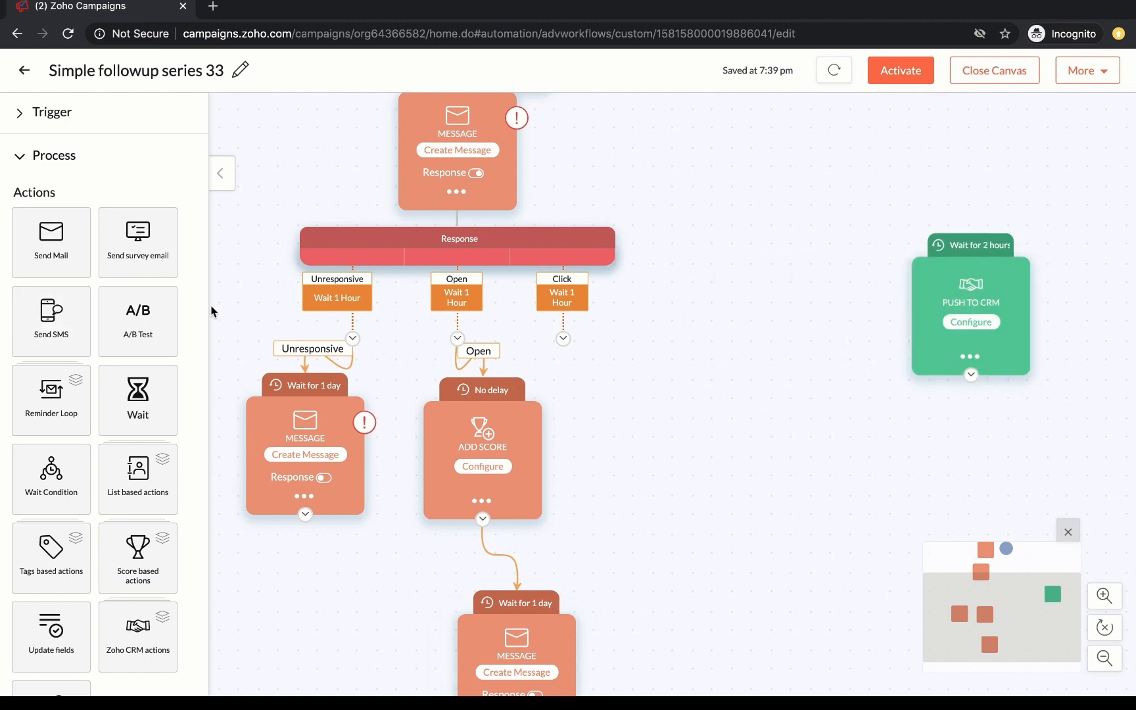
pyautogui.moveTo(146, 240); pyautogui.dragTo(712, 428)
pyautogui.moveTo(562, 341); pyautogui.dragTo(727, 401)
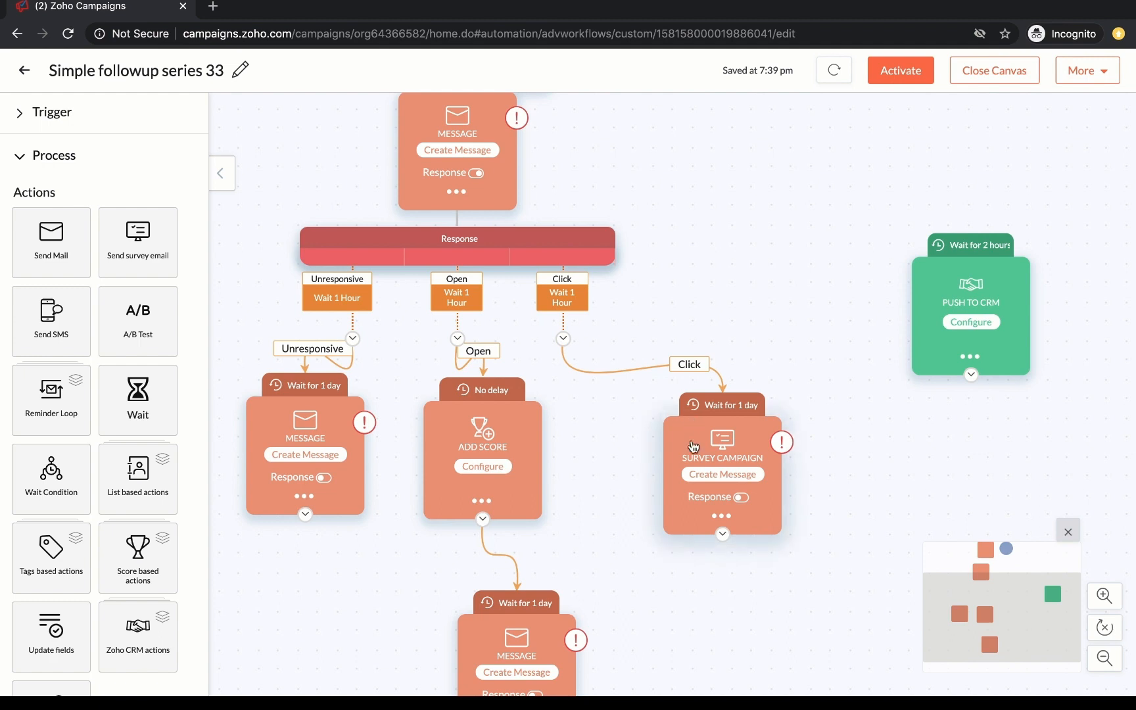
pyautogui.moveTo(693, 447); pyautogui.dragTo(676, 399)
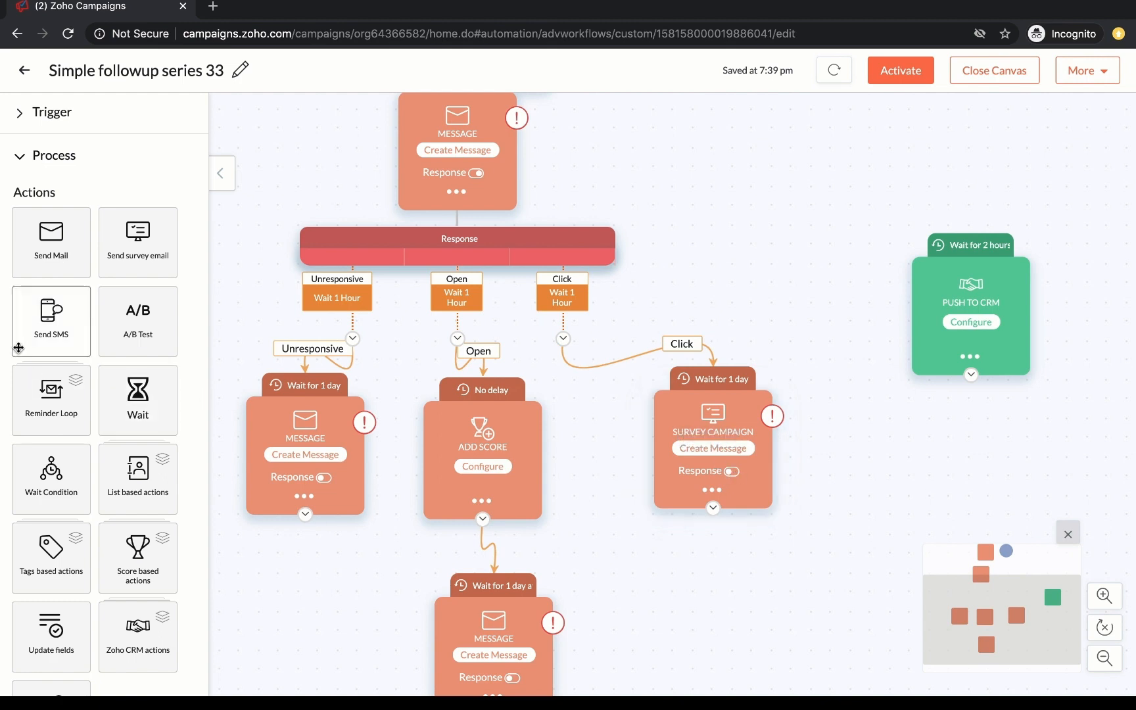
# - Examine the score, list and CRM action groups, then the conditions and flow controls offered for the workflow process
pyautogui.click(148, 564)
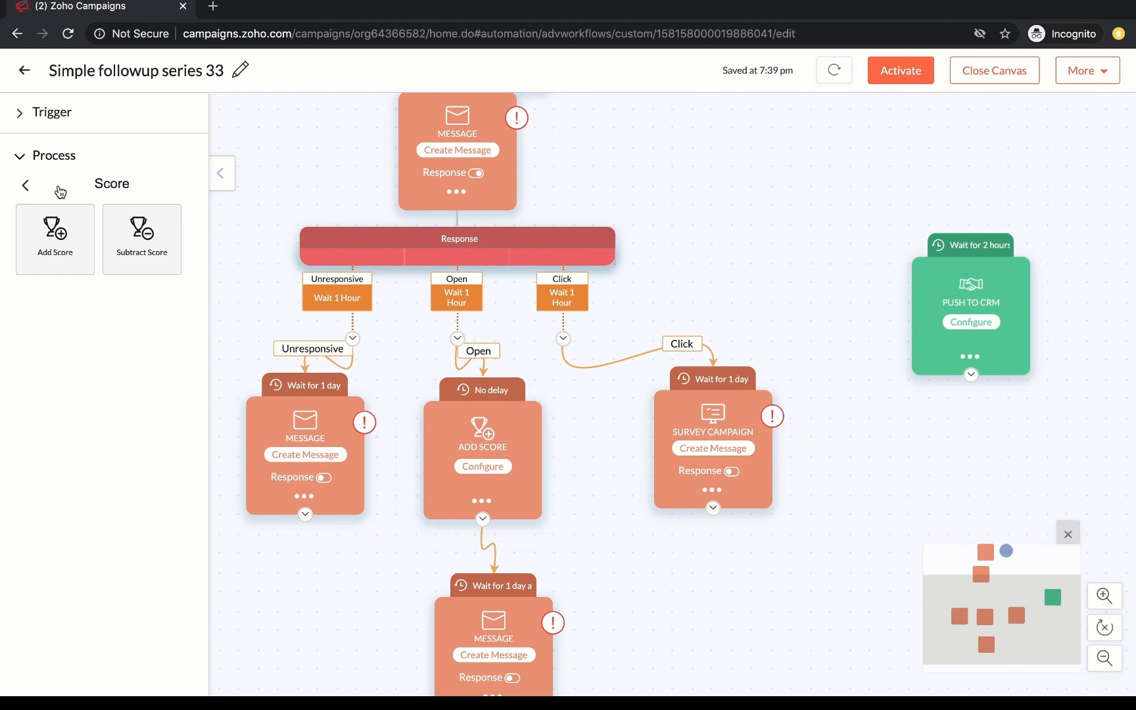
pyautogui.click(25, 185)
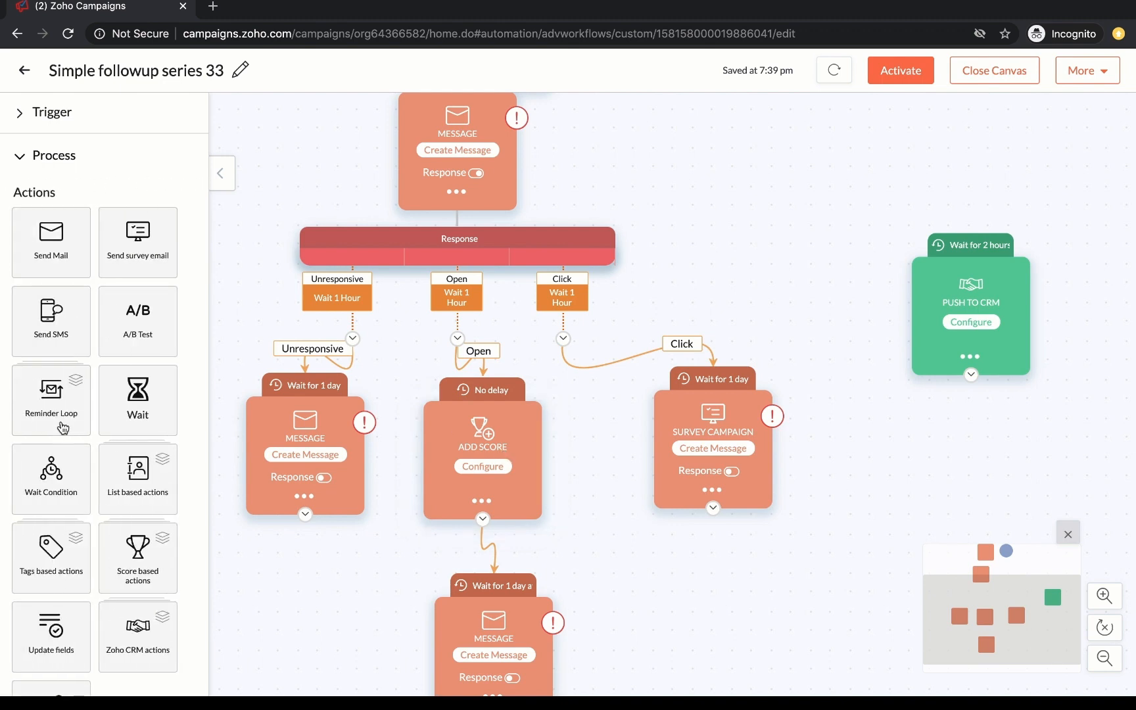
pyautogui.scroll(-5, 133, 346)
pyautogui.click(133, 346)
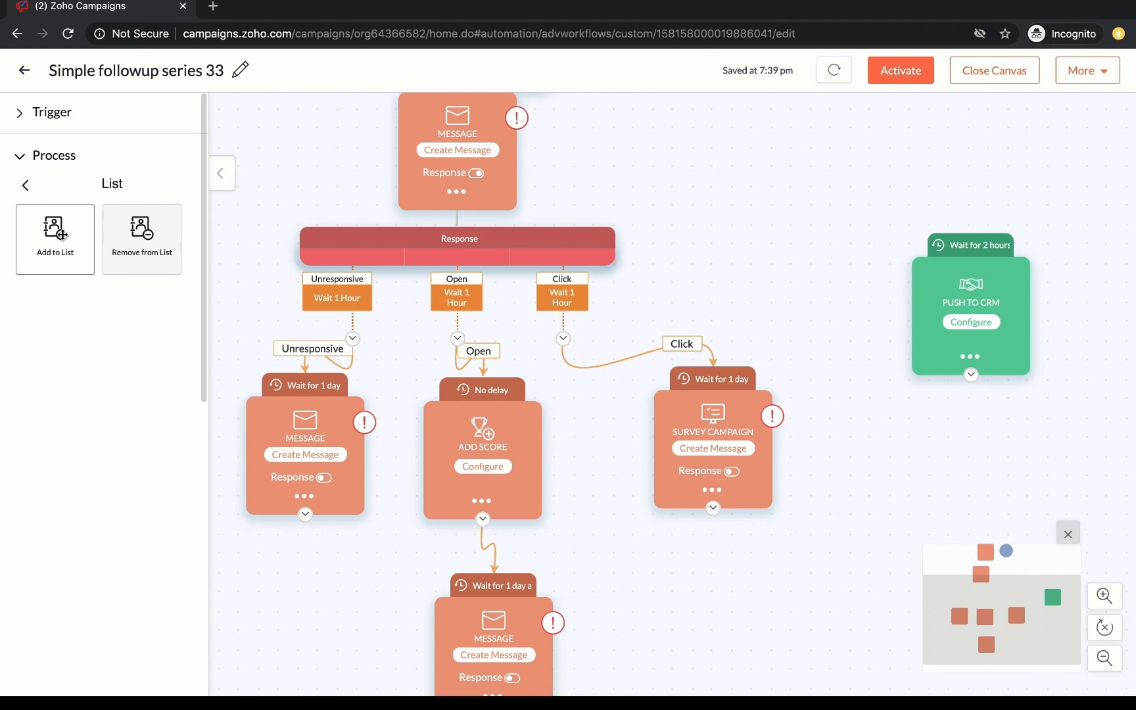
pyautogui.click(25, 185)
pyautogui.scroll(-2, 100, 428)
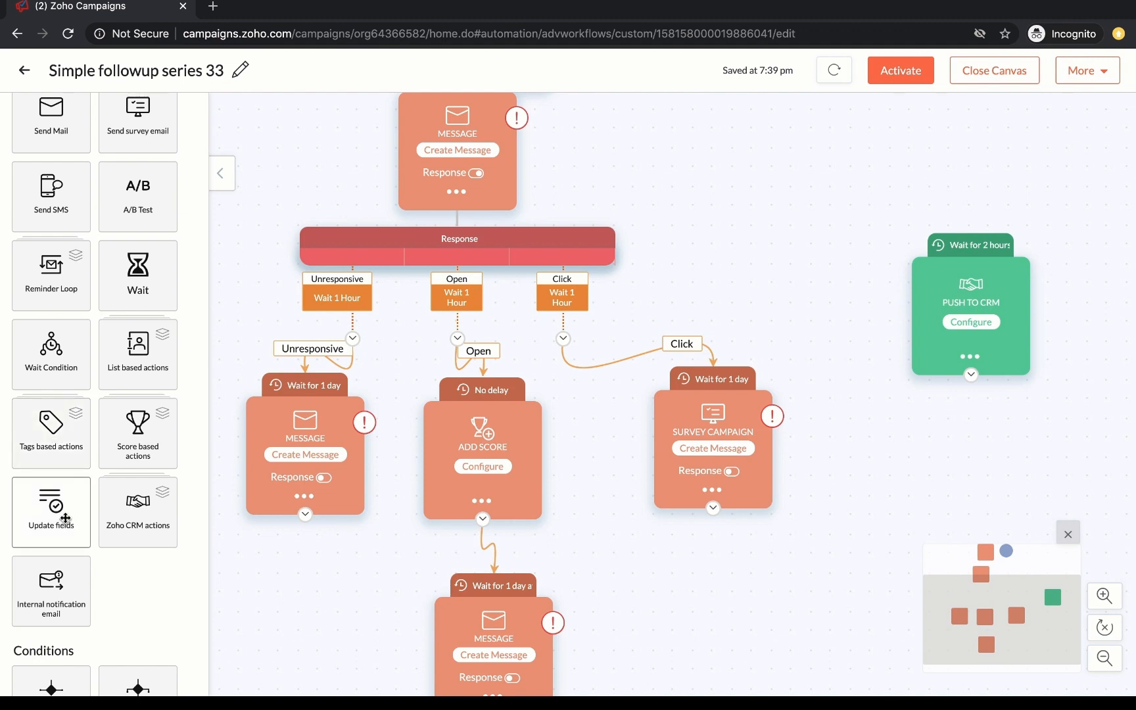
pyautogui.click(151, 513)
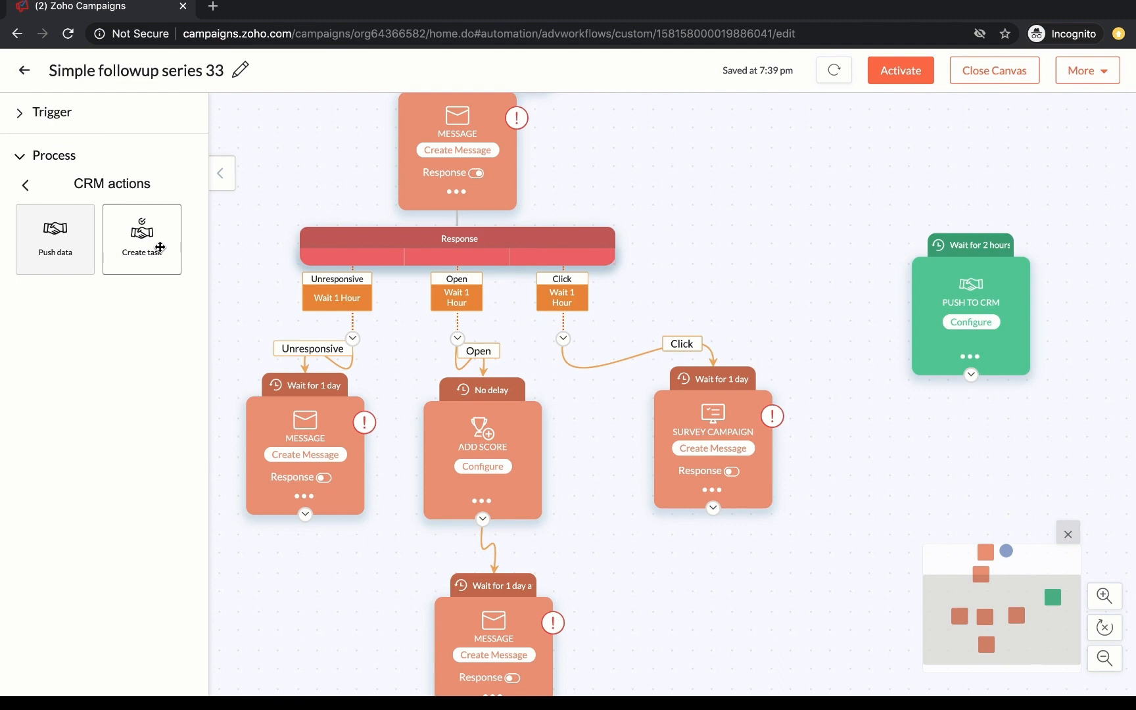
pyautogui.click(25, 184)
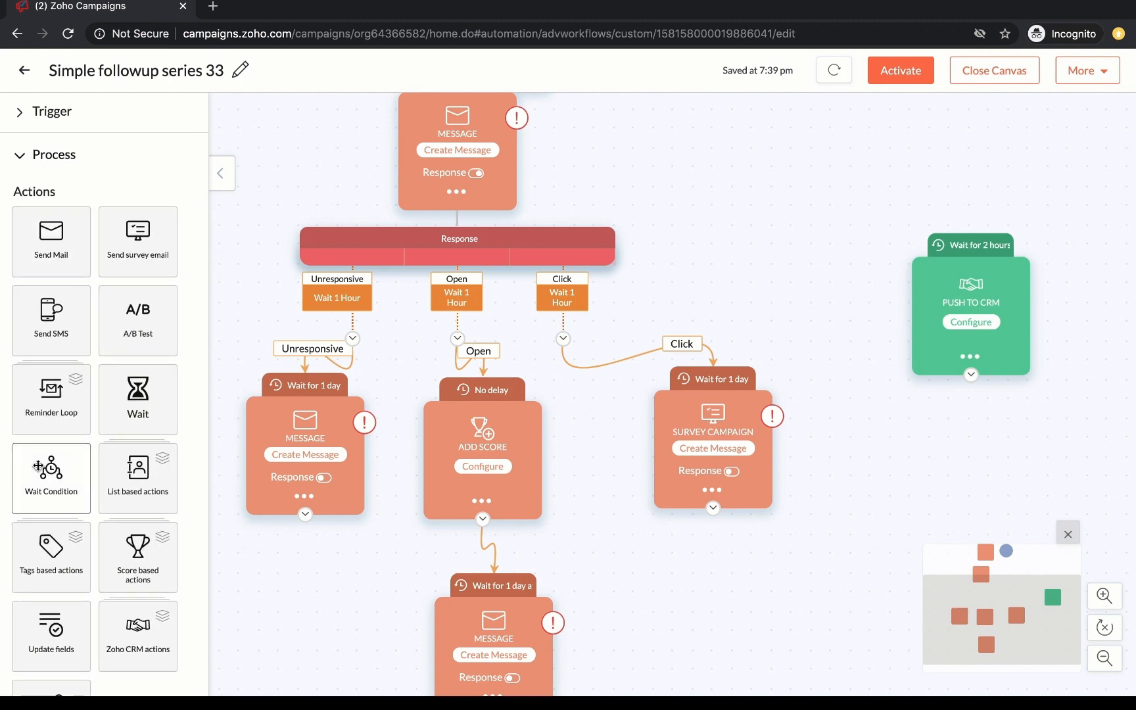
pyautogui.scroll(-3, 37, 465)
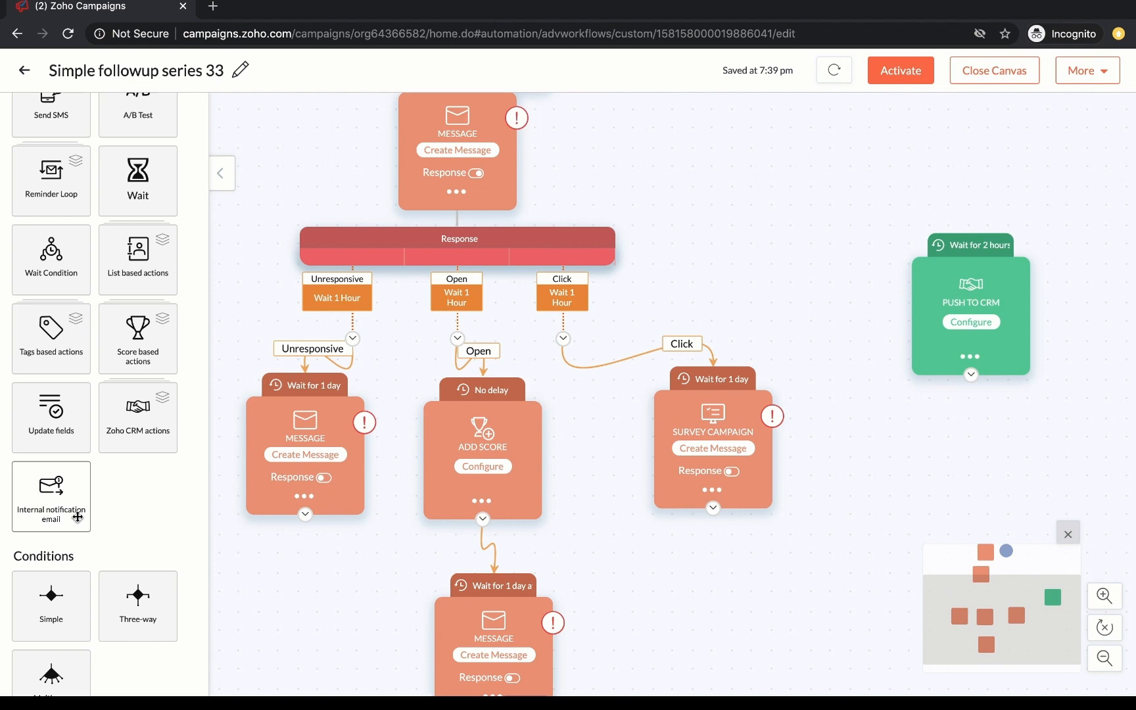
pyautogui.scroll(-5, 131, 456)
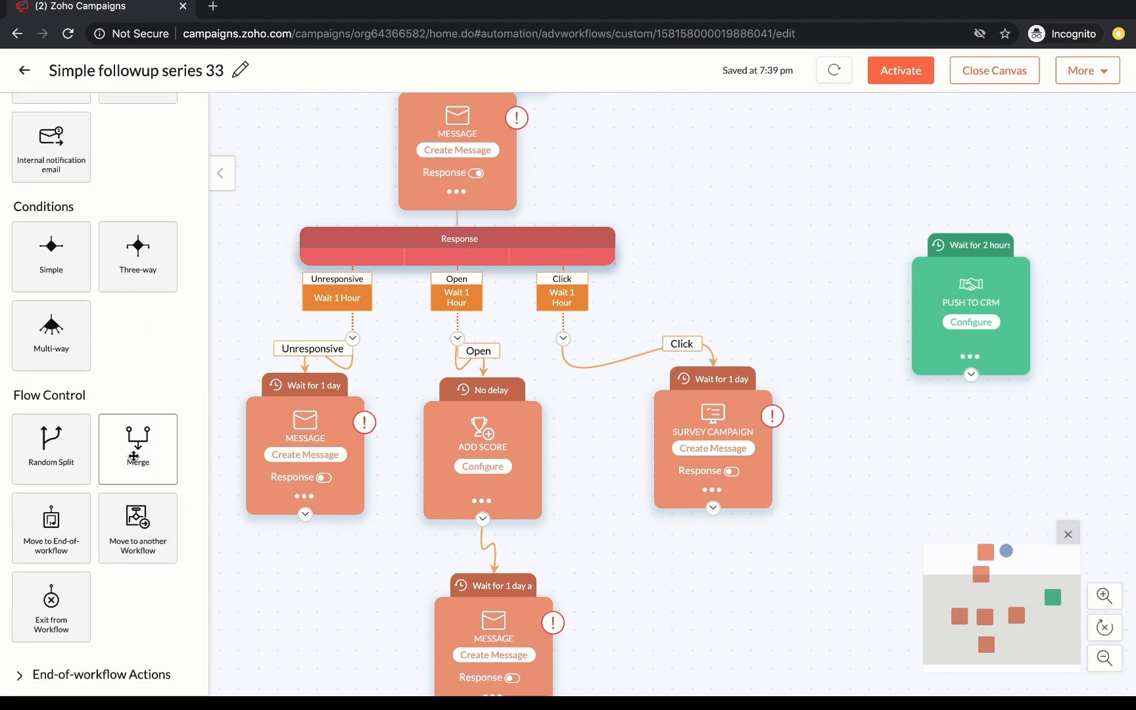
# - Add a Push data CRM action as the end-of-workflow action and connect the survey campaign and both branch messages to it
pyautogui.click(78, 674)
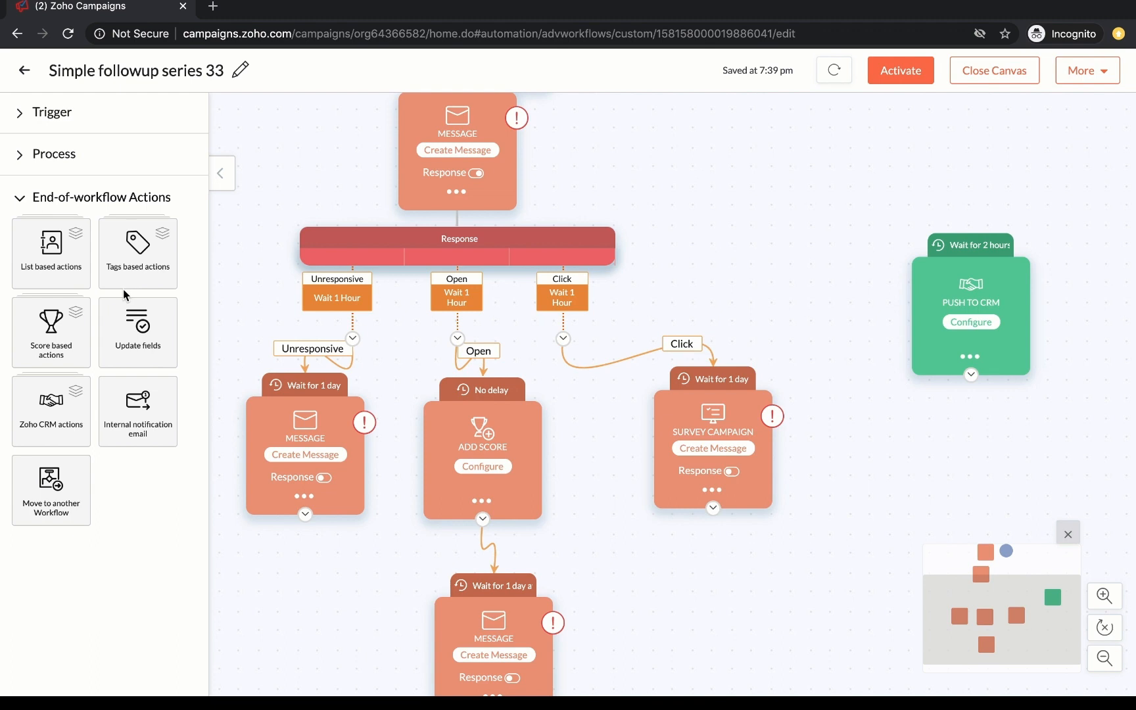
pyautogui.scroll(3, 365, 393)
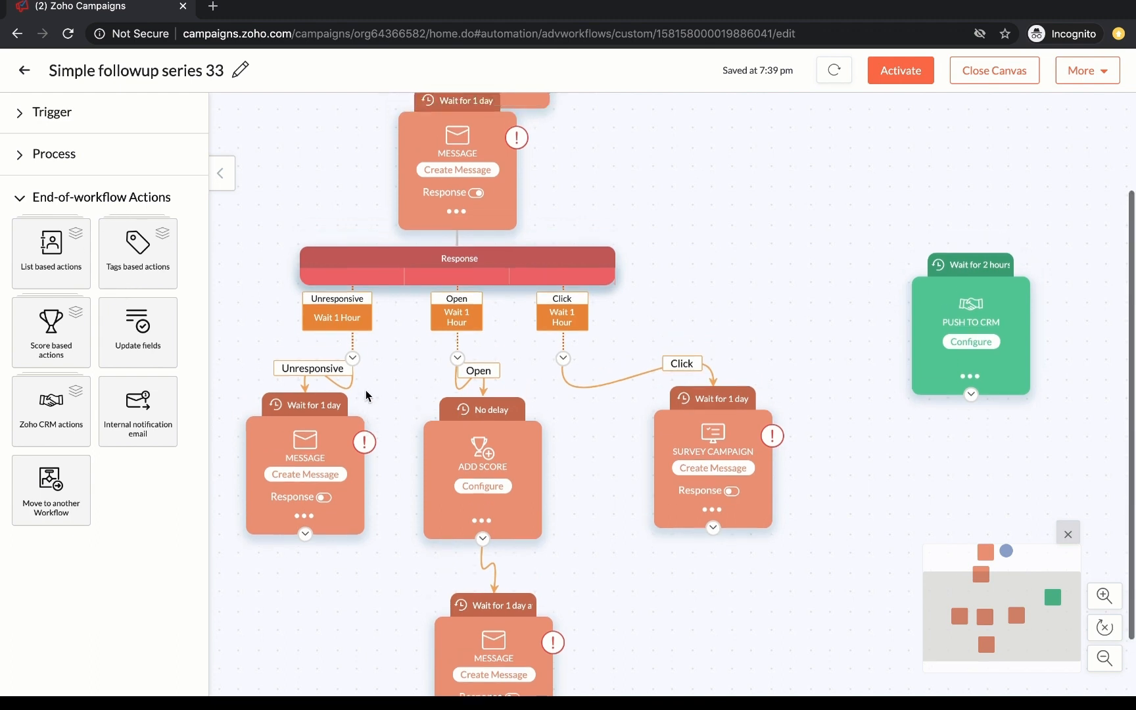
pyautogui.scroll(-5, 366, 391)
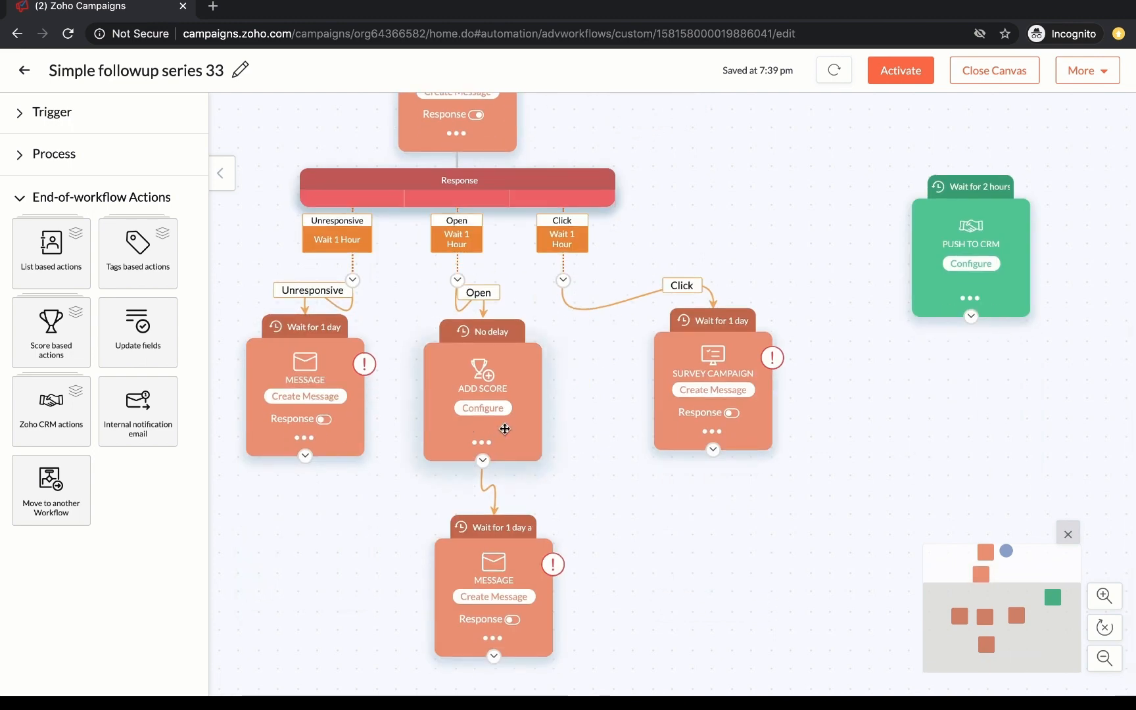
pyautogui.moveTo(609, 311)
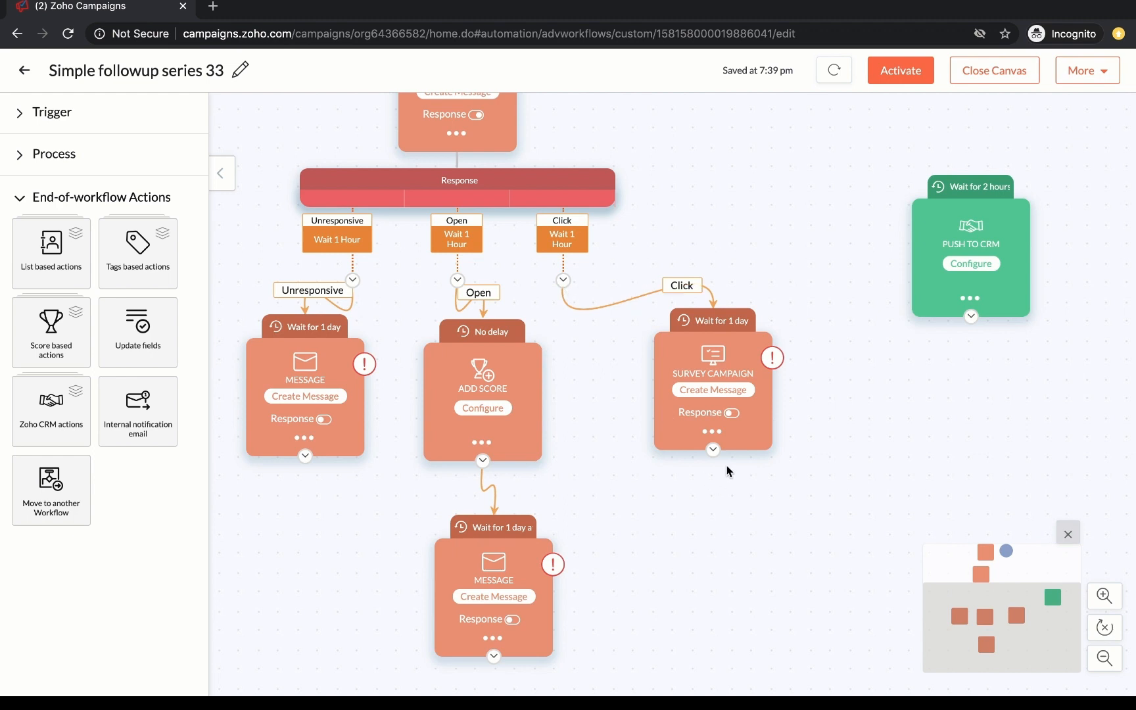
pyautogui.moveTo(713, 449); pyautogui.dragTo(893, 615)
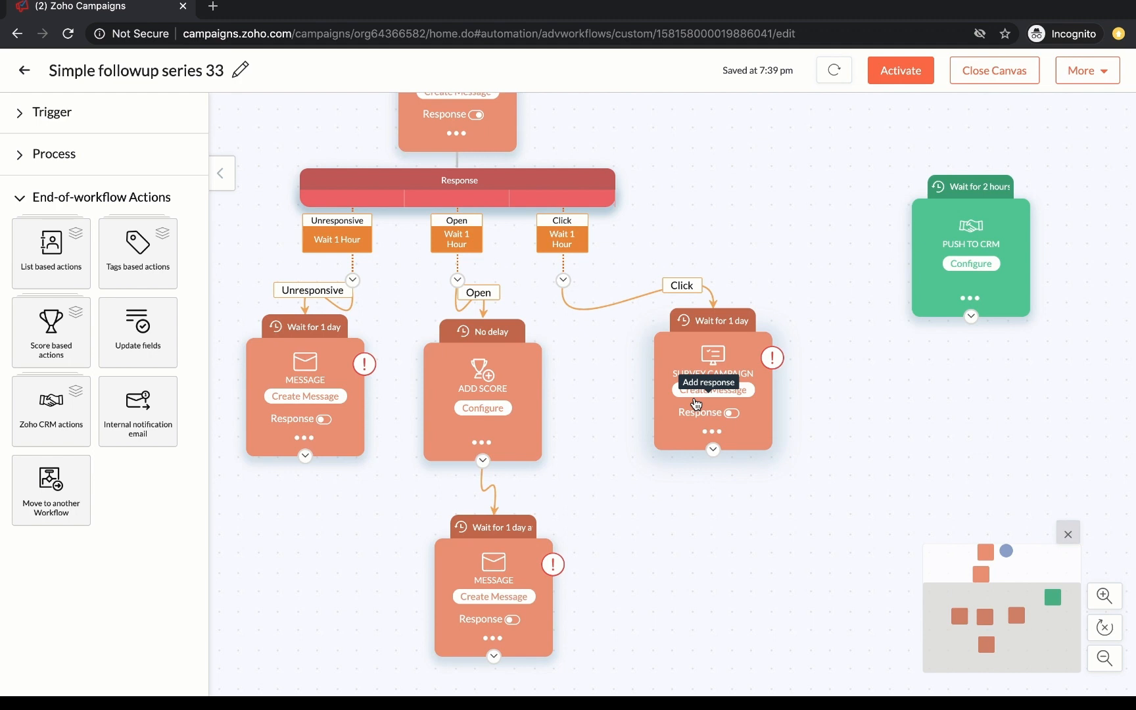
pyautogui.click(51, 402)
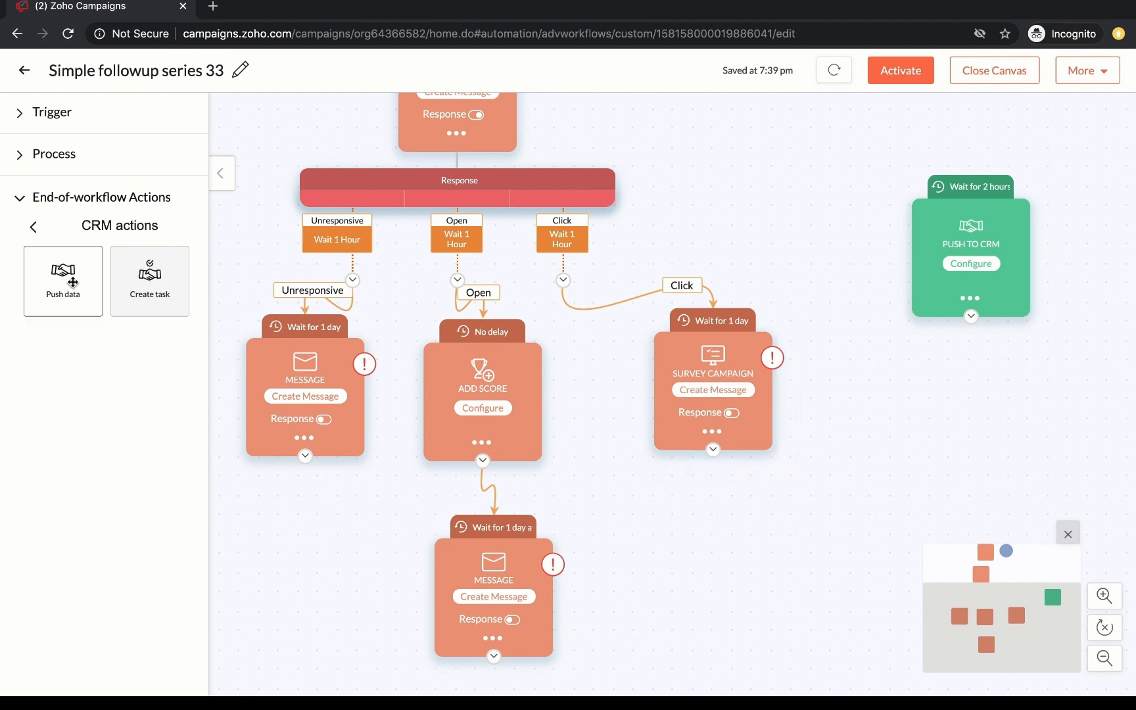
pyautogui.moveTo(72, 281); pyautogui.dragTo(850, 606)
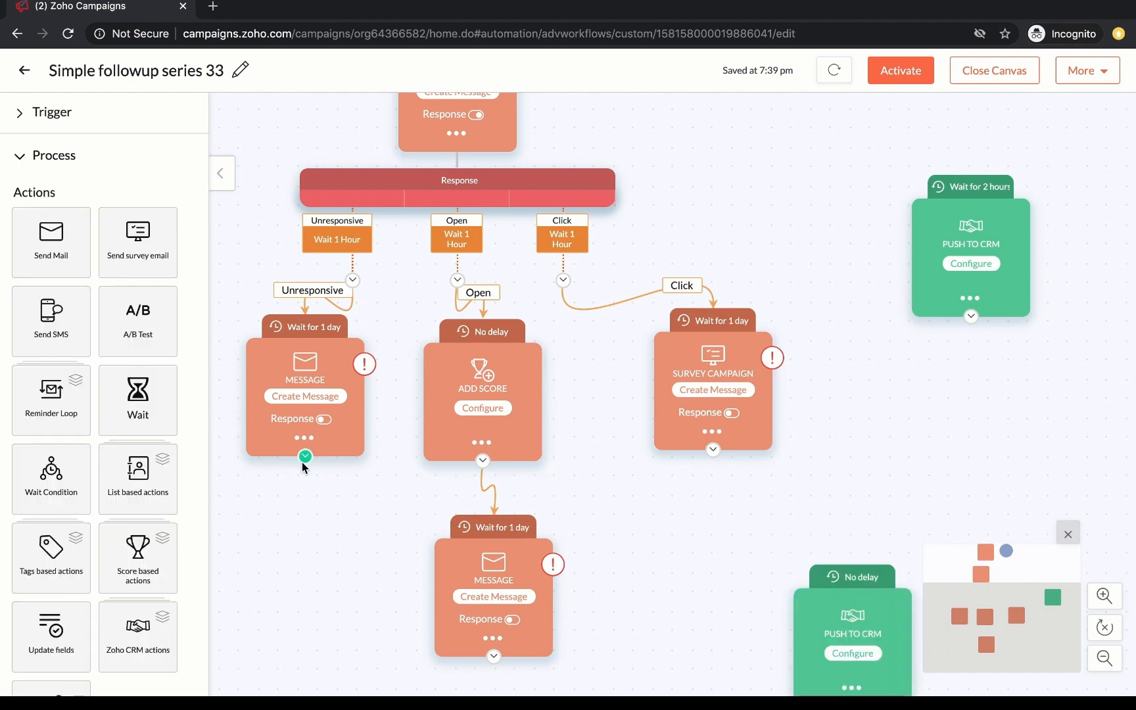
pyautogui.moveTo(713, 453); pyautogui.dragTo(884, 576)
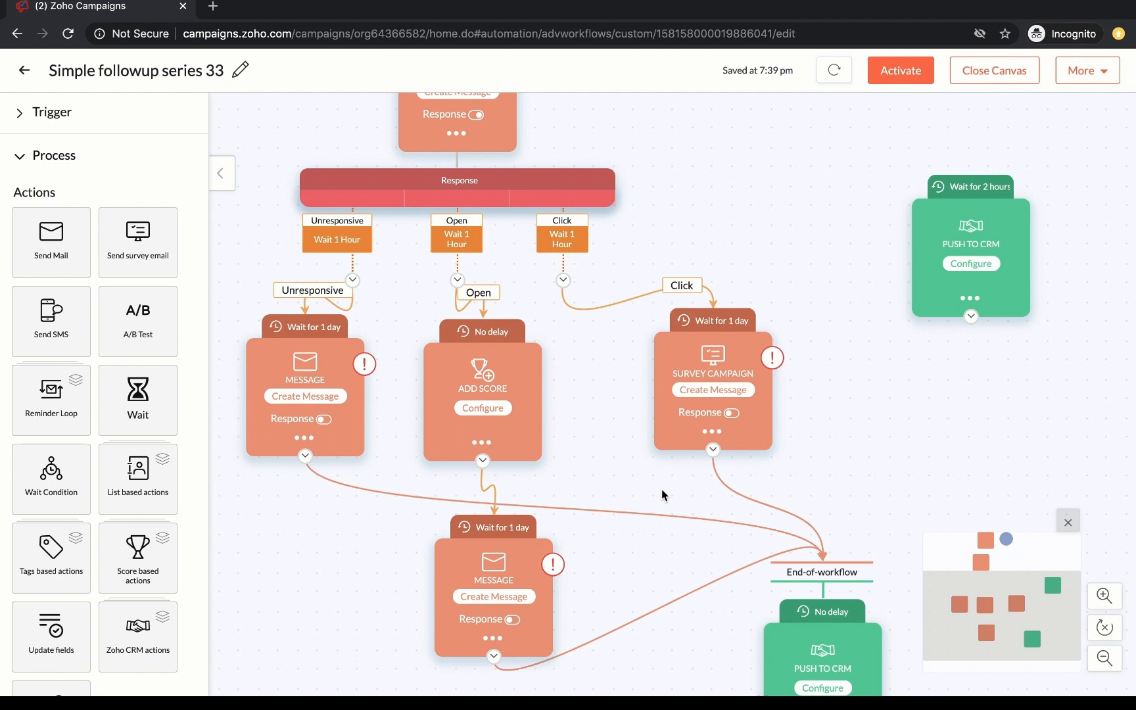
pyautogui.moveTo(851, 645)
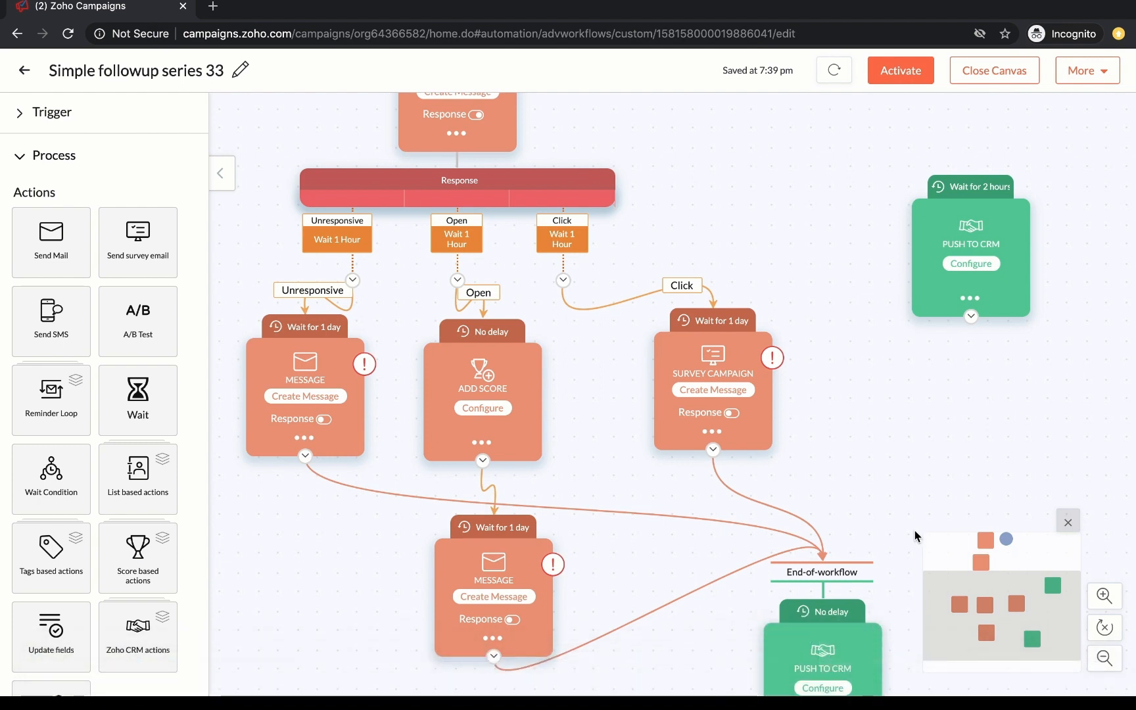
pyautogui.click(20, 158)
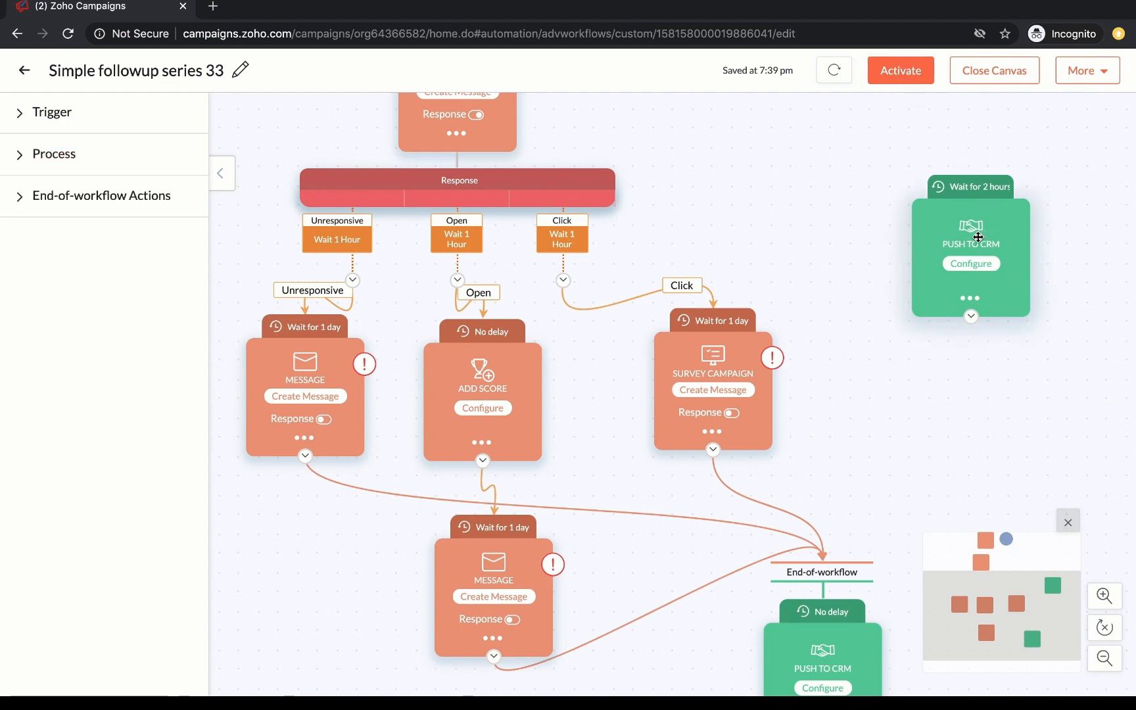
pyautogui.scroll(3, 821, 211)
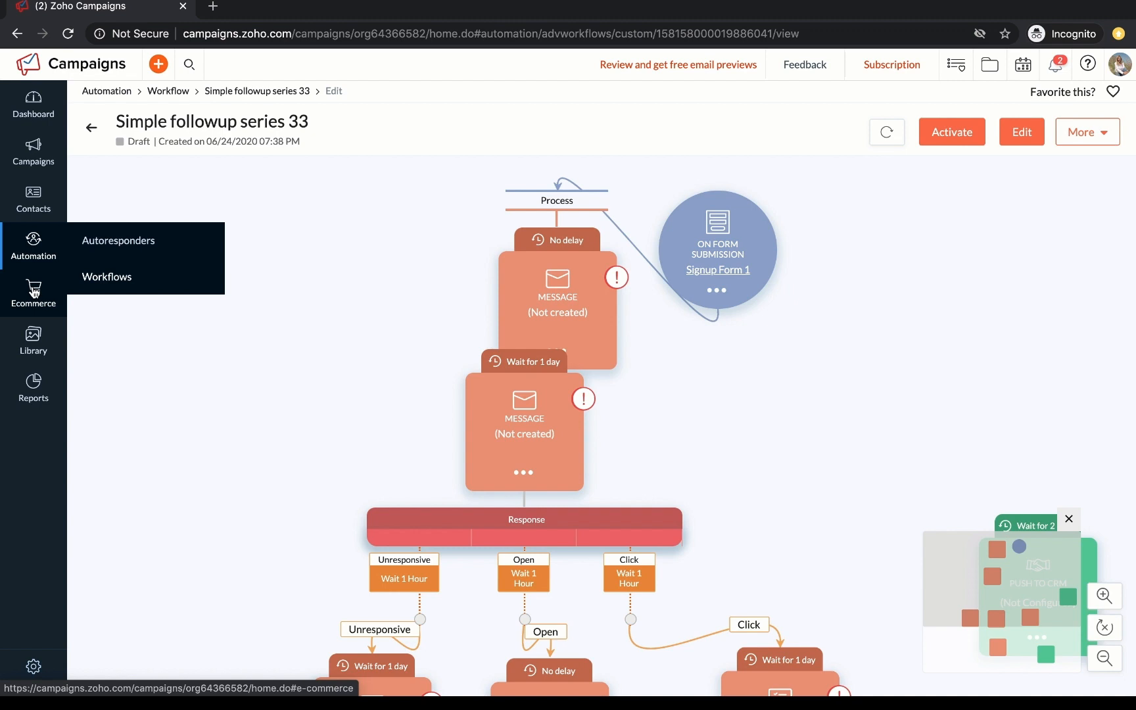
# - Review the available ecommerce integrations and show the list of connected stores
pyautogui.click(34, 293)
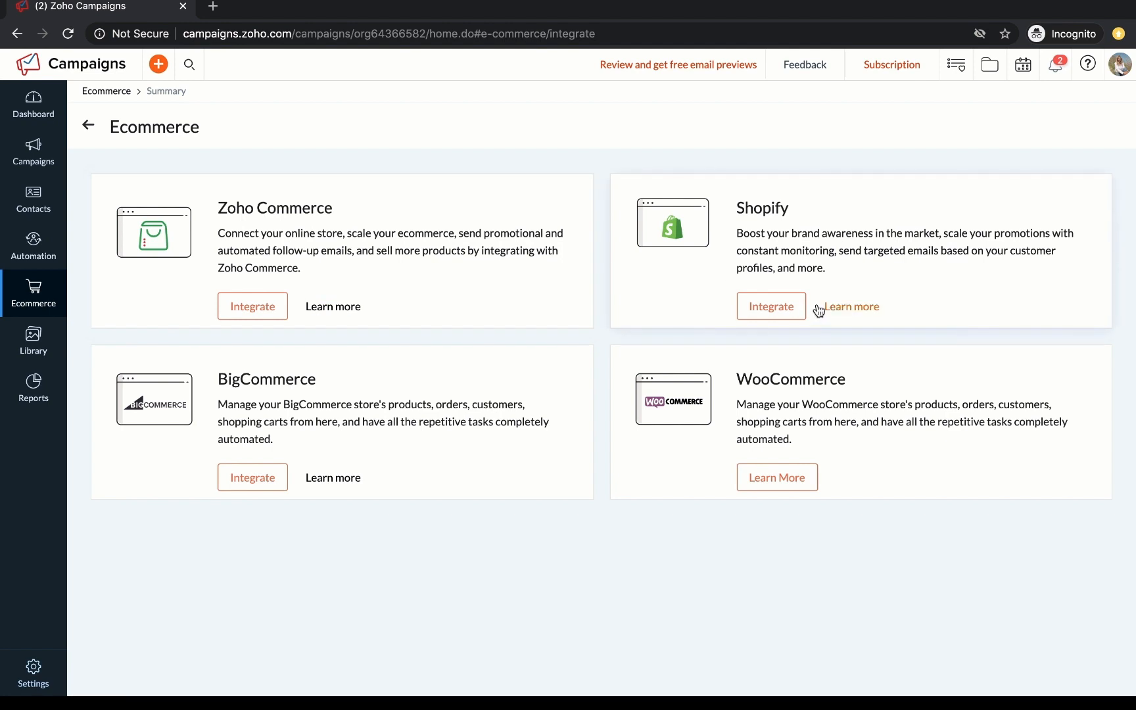
pyautogui.click(768, 307)
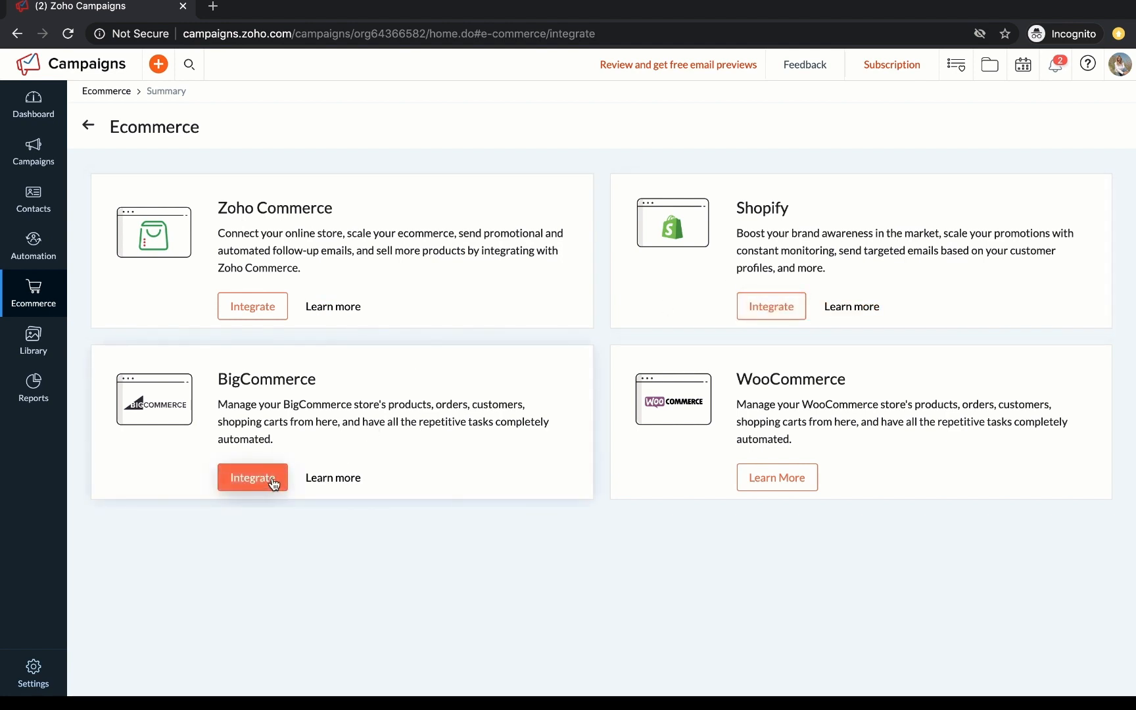
pyautogui.click(36, 293)
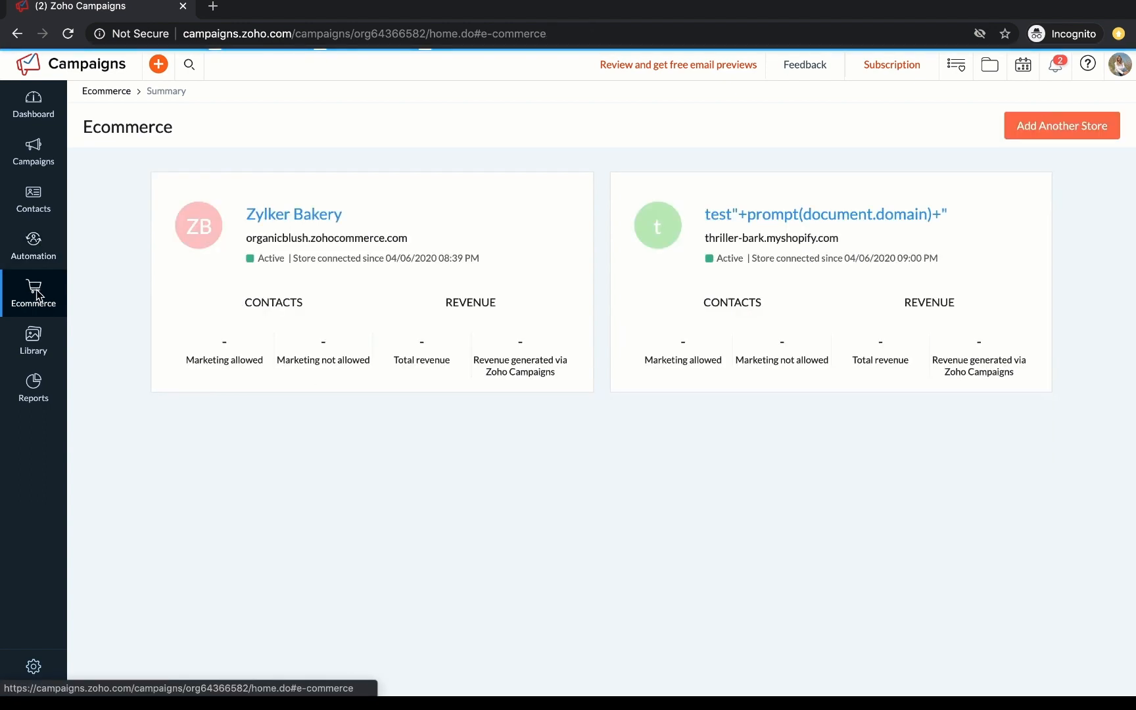
# - Open the Zylker Bakery store and look through its store products and summary
pyautogui.click(318, 216)
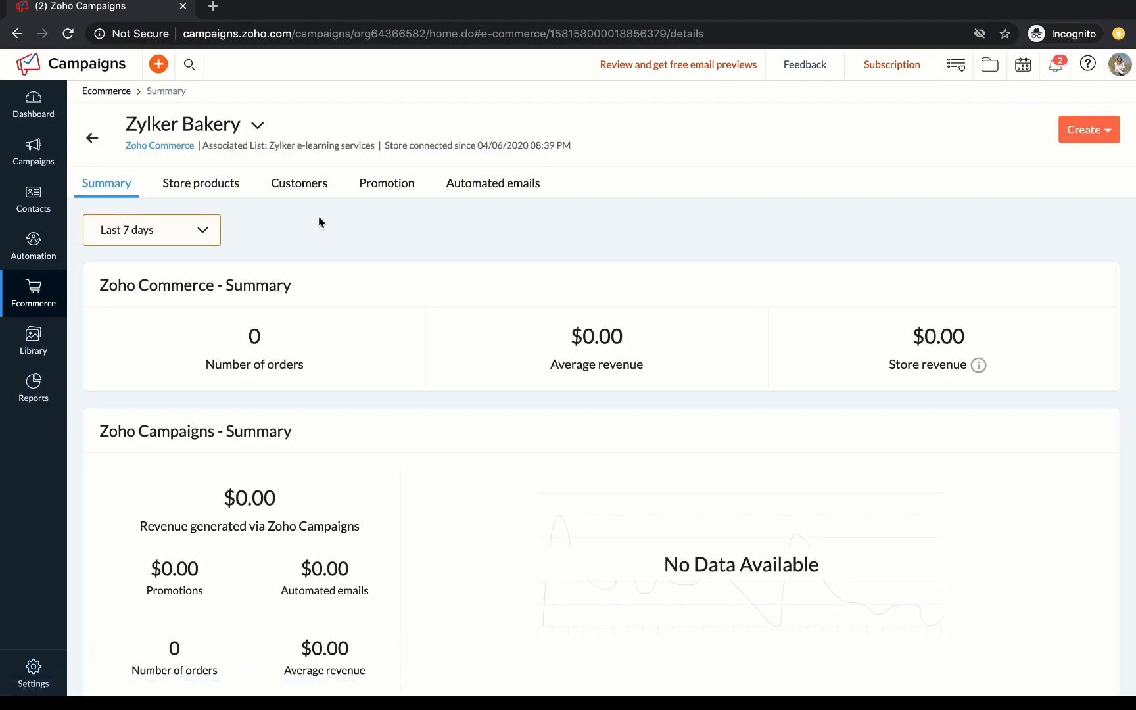
pyautogui.click(205, 191)
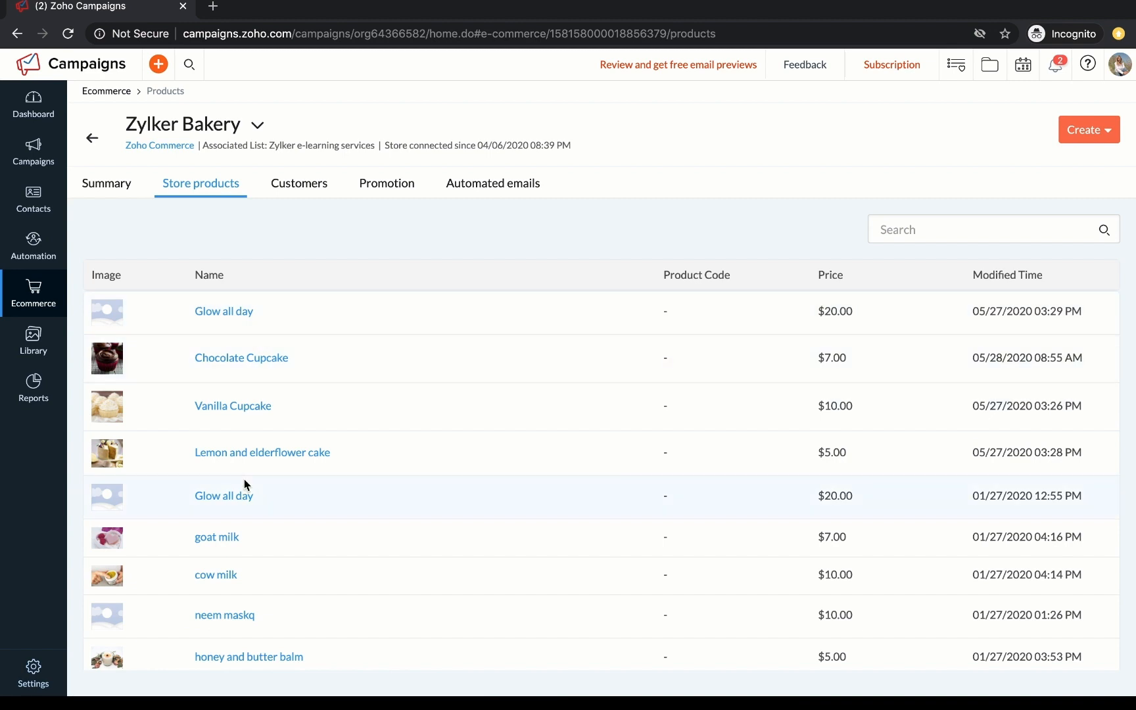
pyautogui.scroll(-1, 243, 483)
pyautogui.scroll(1, 244, 484)
pyautogui.click(108, 182)
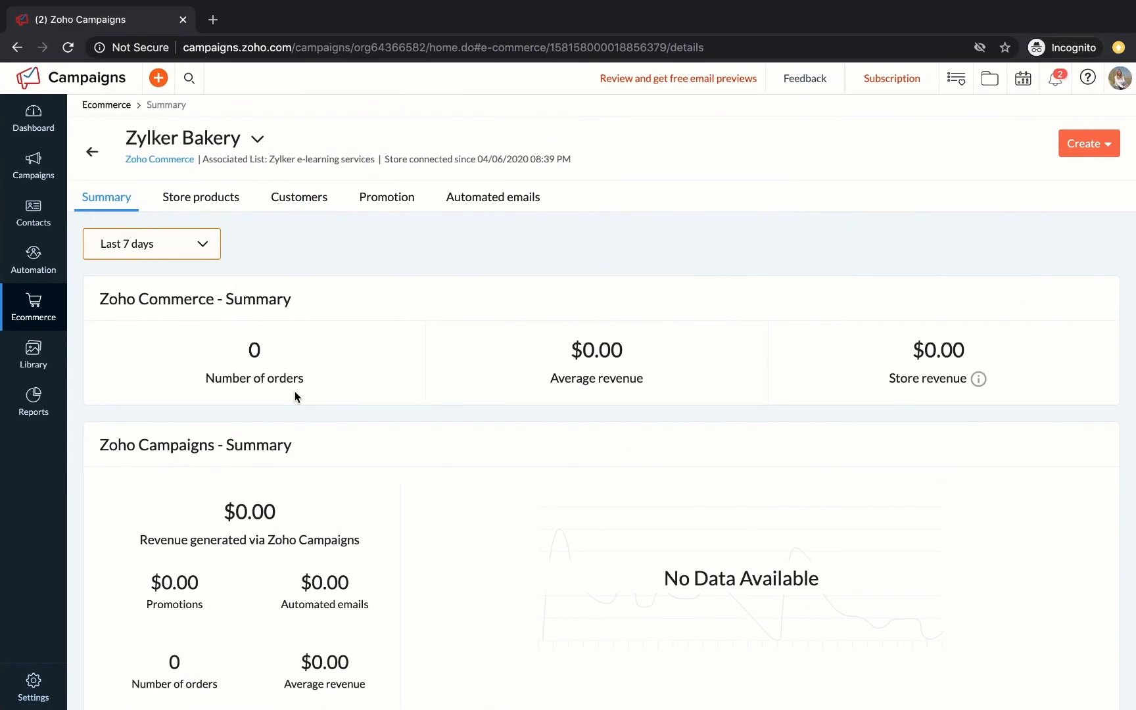
# - Look through the integration settings for apps and for integration platforms
pyautogui.click(34, 681)
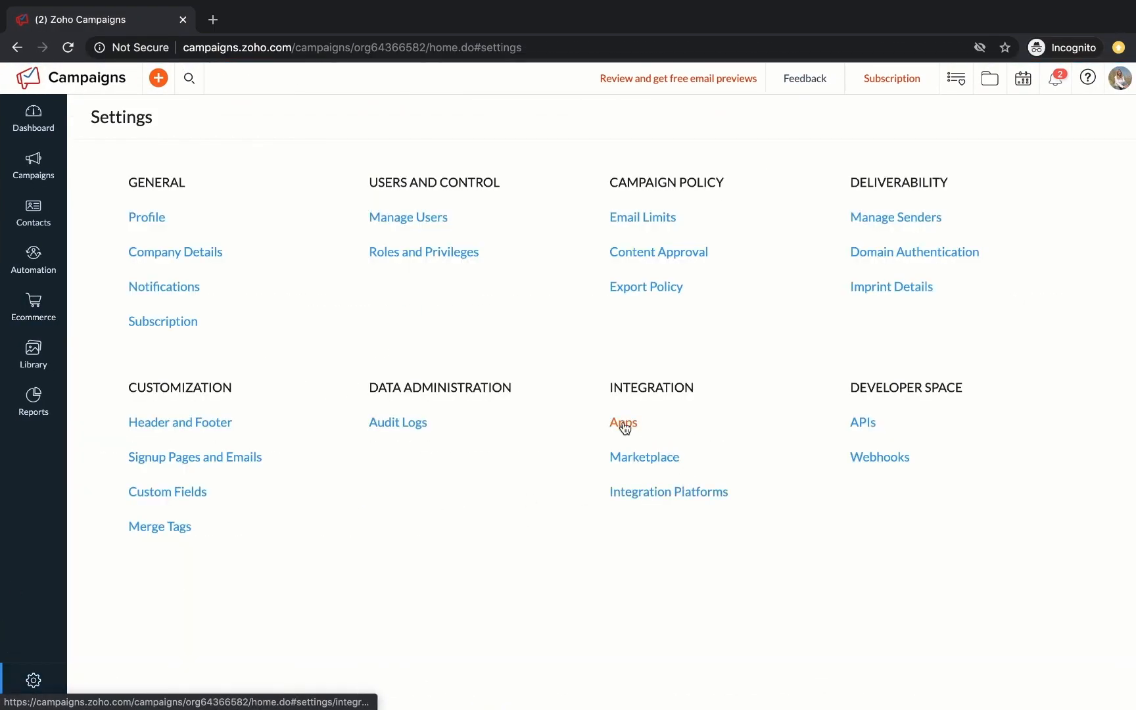
pyautogui.click(624, 429)
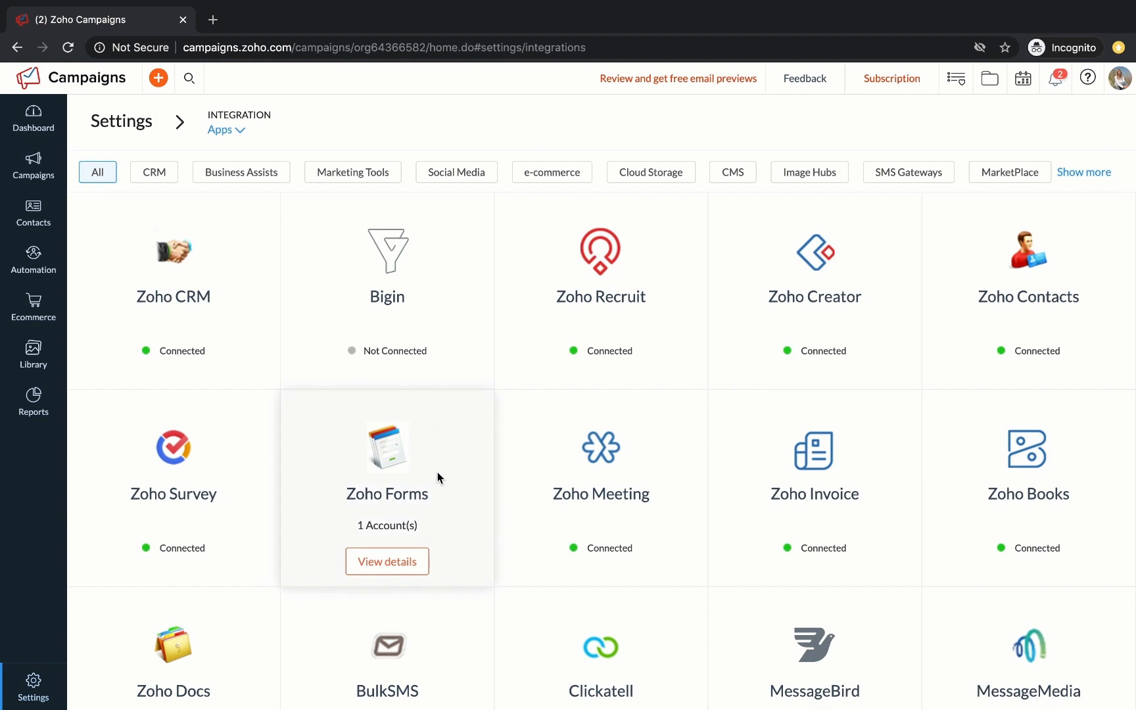
pyautogui.click(27, 691)
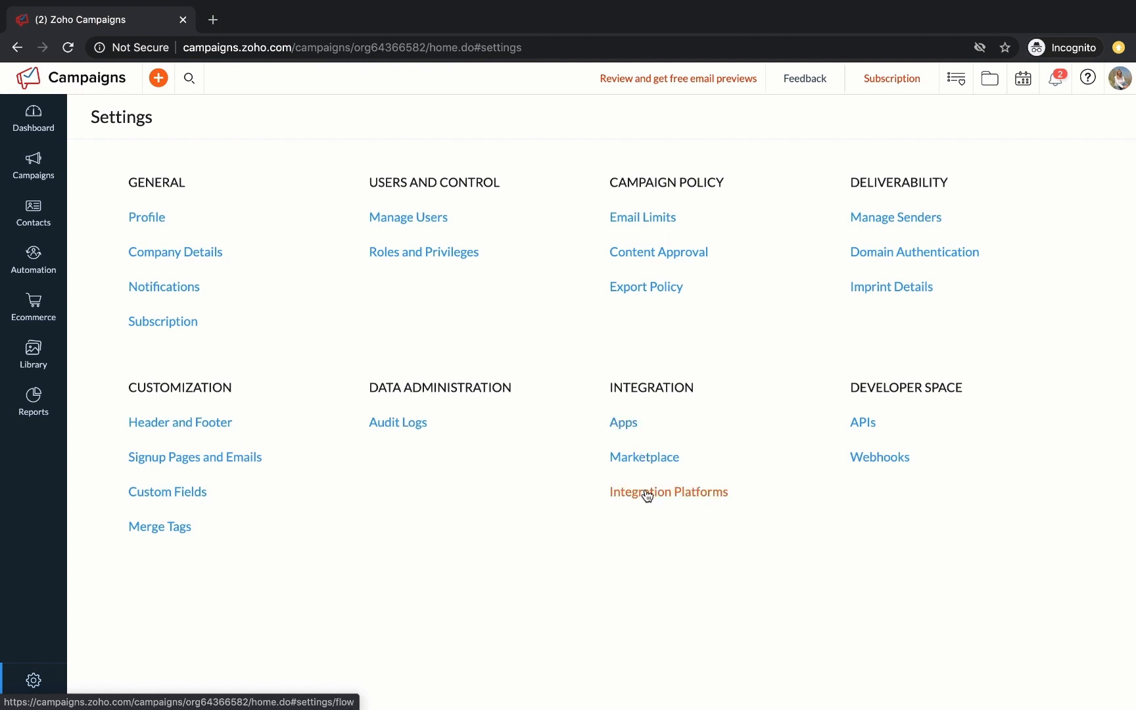
pyautogui.click(647, 494)
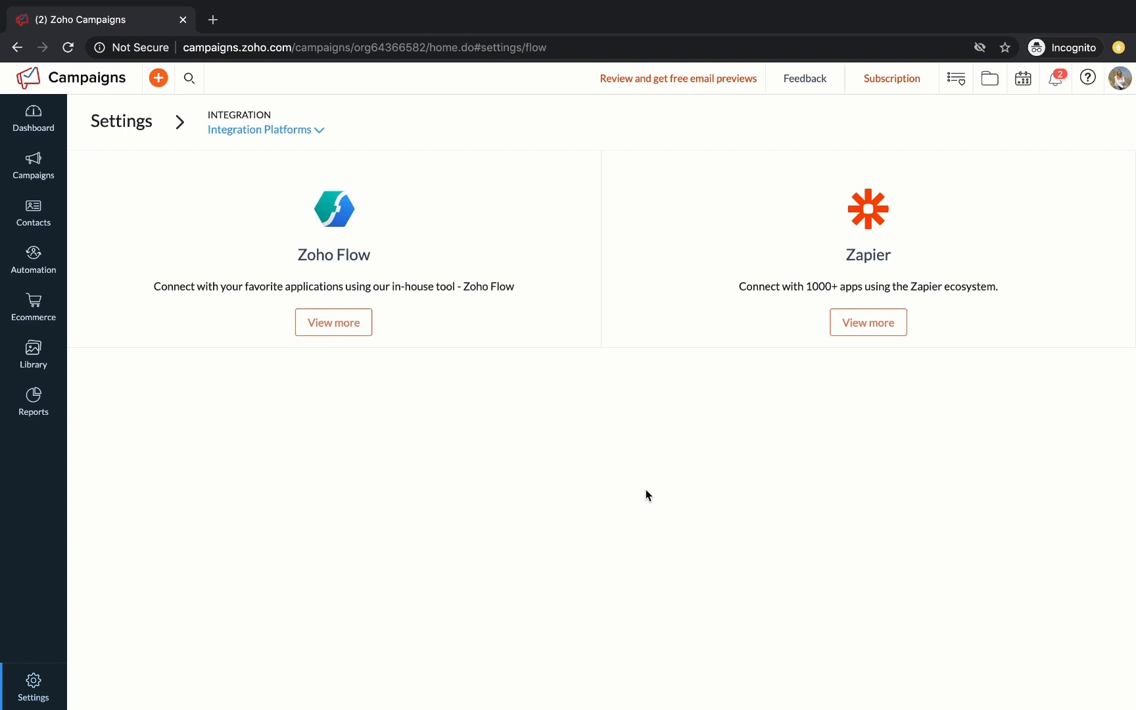
# - Start creating an advanced campaign and examine the campaign types on offer, from A/B Testing to Zoho Forms
pyautogui.click(36, 161)
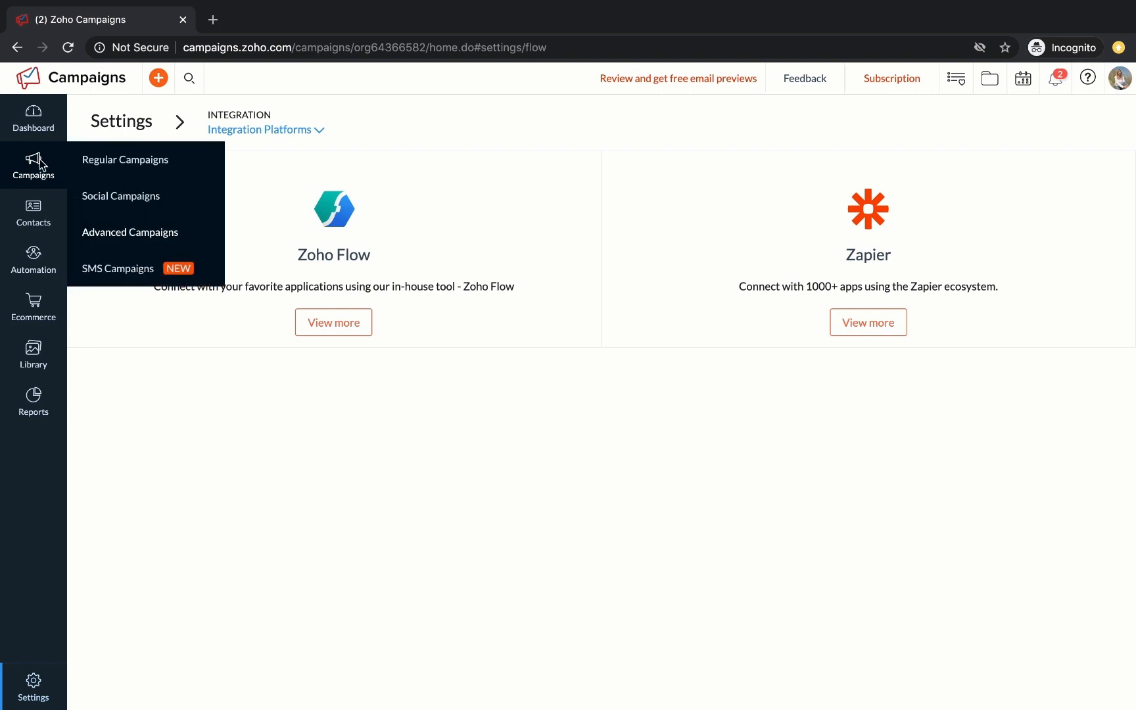
pyautogui.click(117, 237)
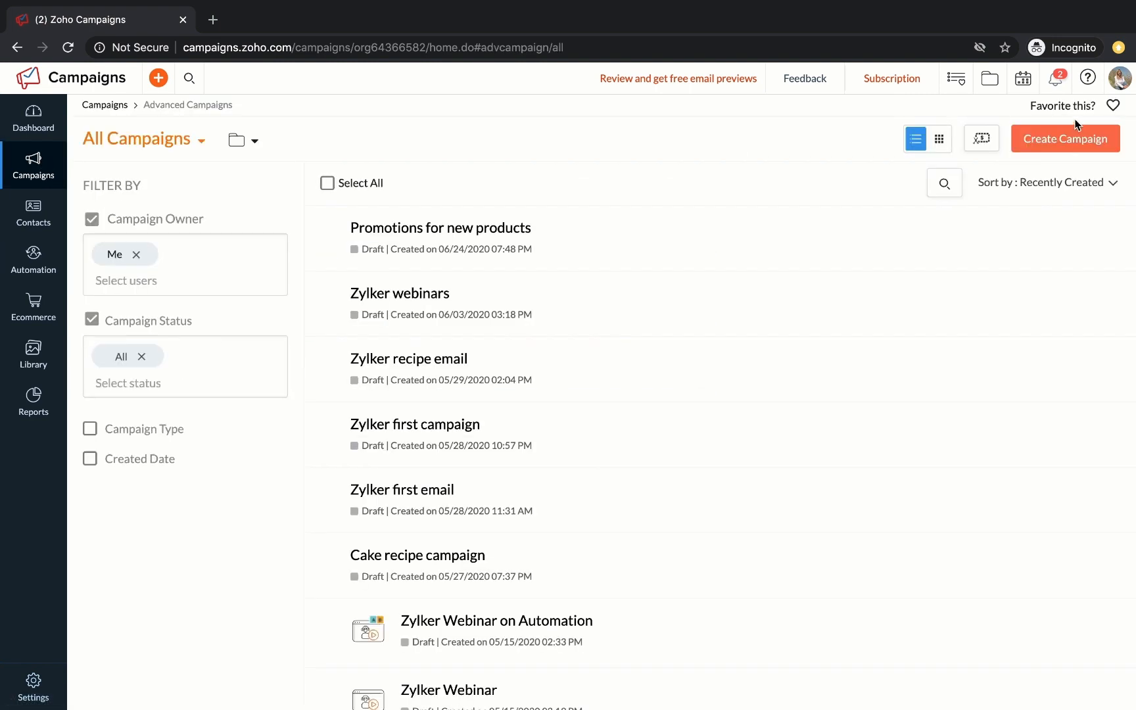
pyautogui.click(1065, 139)
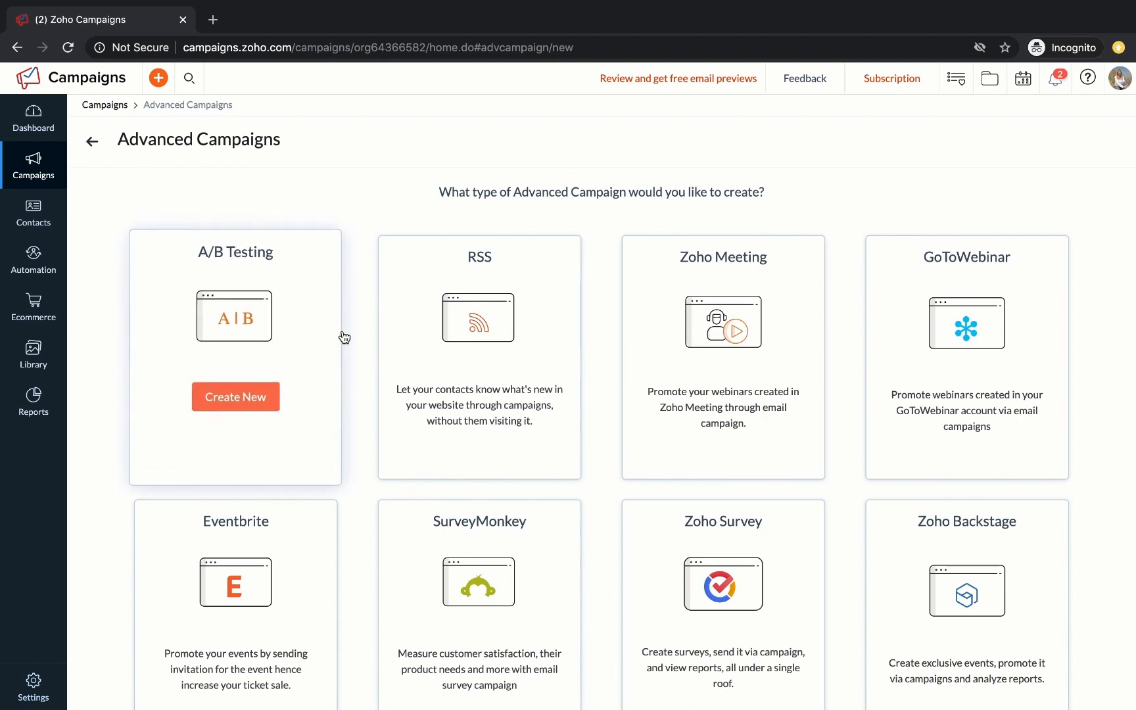
pyautogui.scroll(-3, 347, 353)
pyautogui.scroll(1, 347, 354)
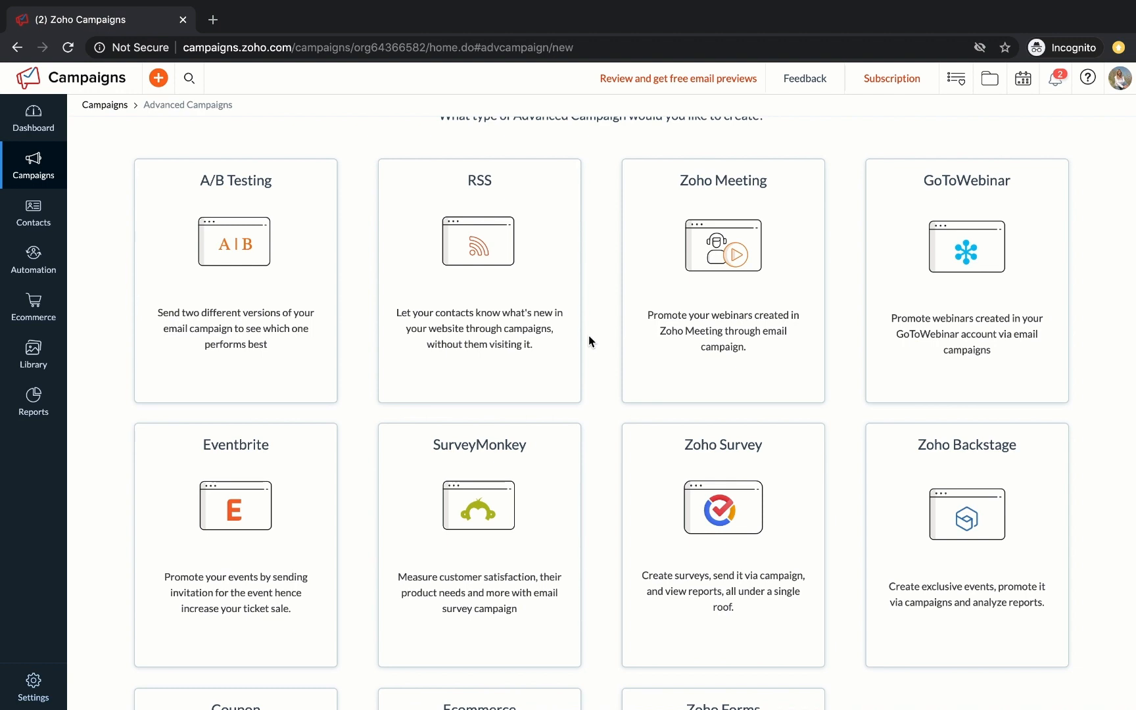
pyautogui.scroll(-3, 302, 491)
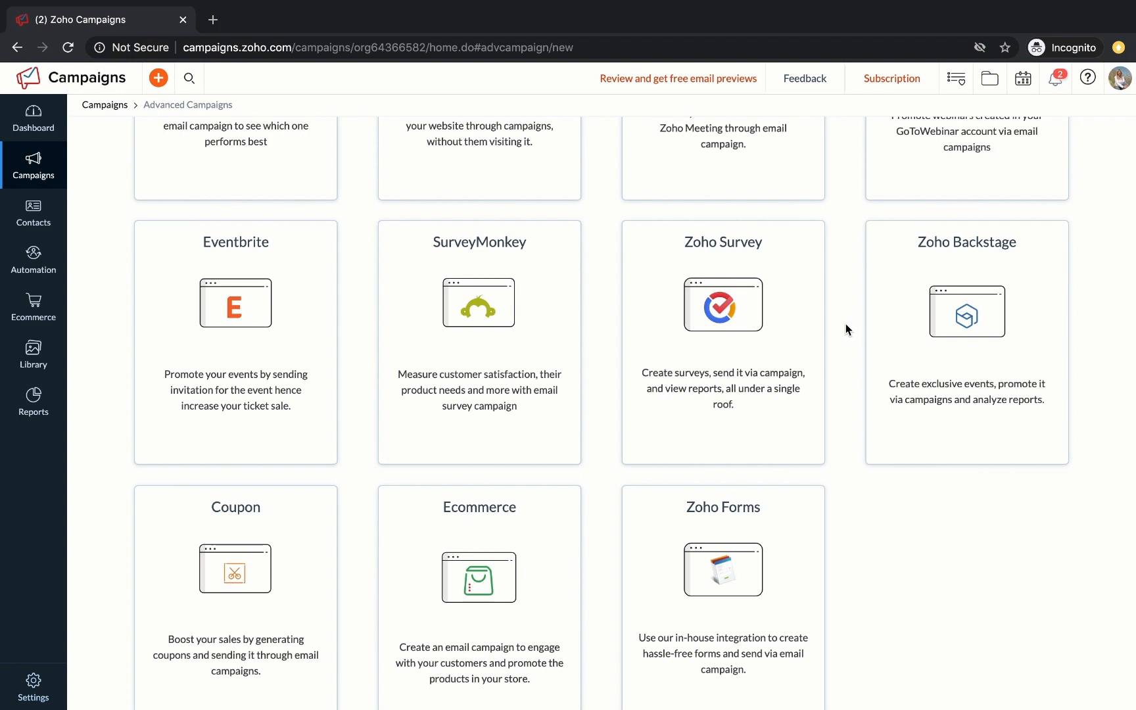
pyautogui.moveTo(681, 355)
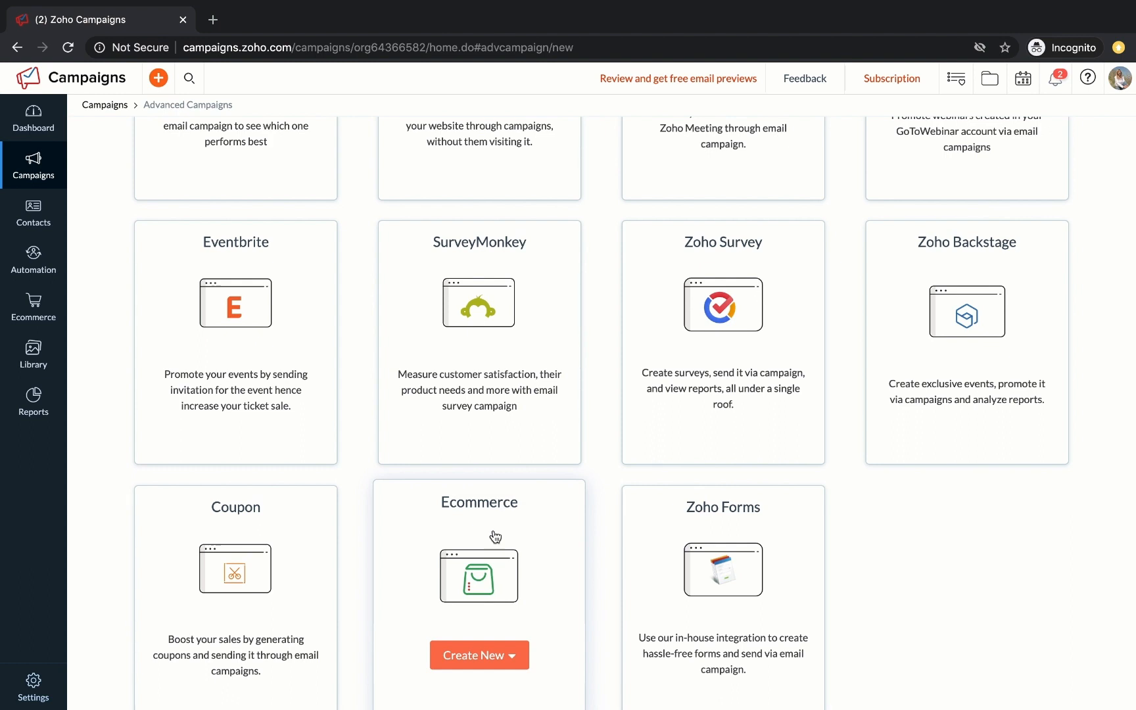
pyautogui.scroll(5, 560, 329)
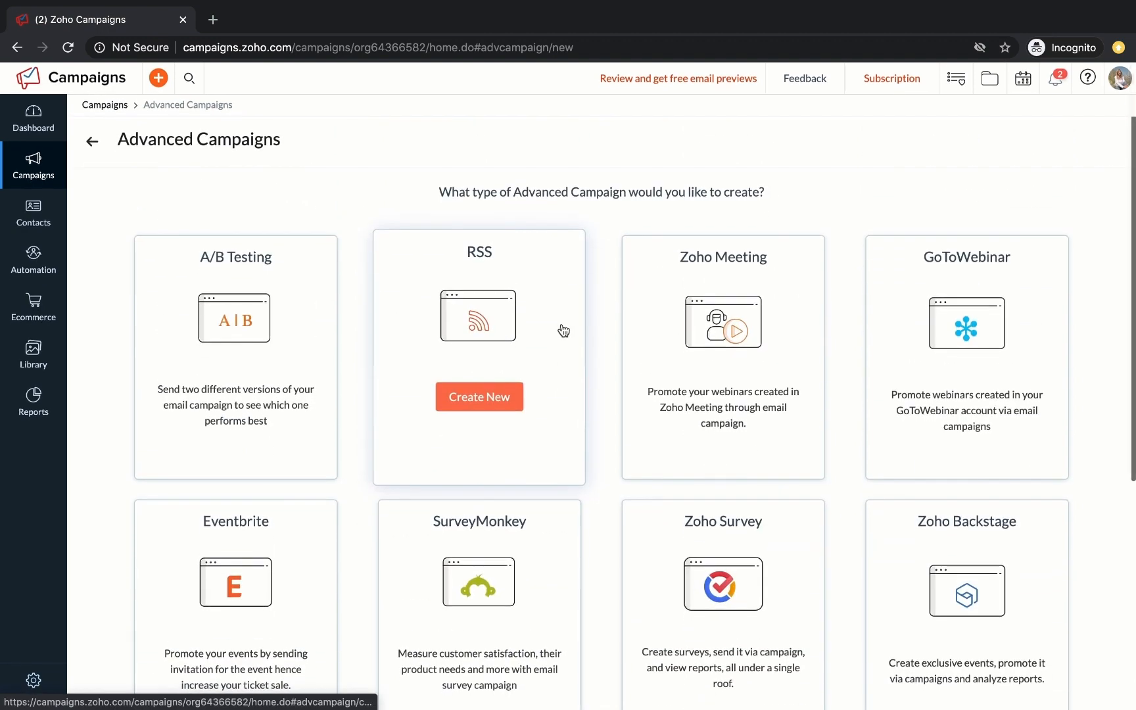